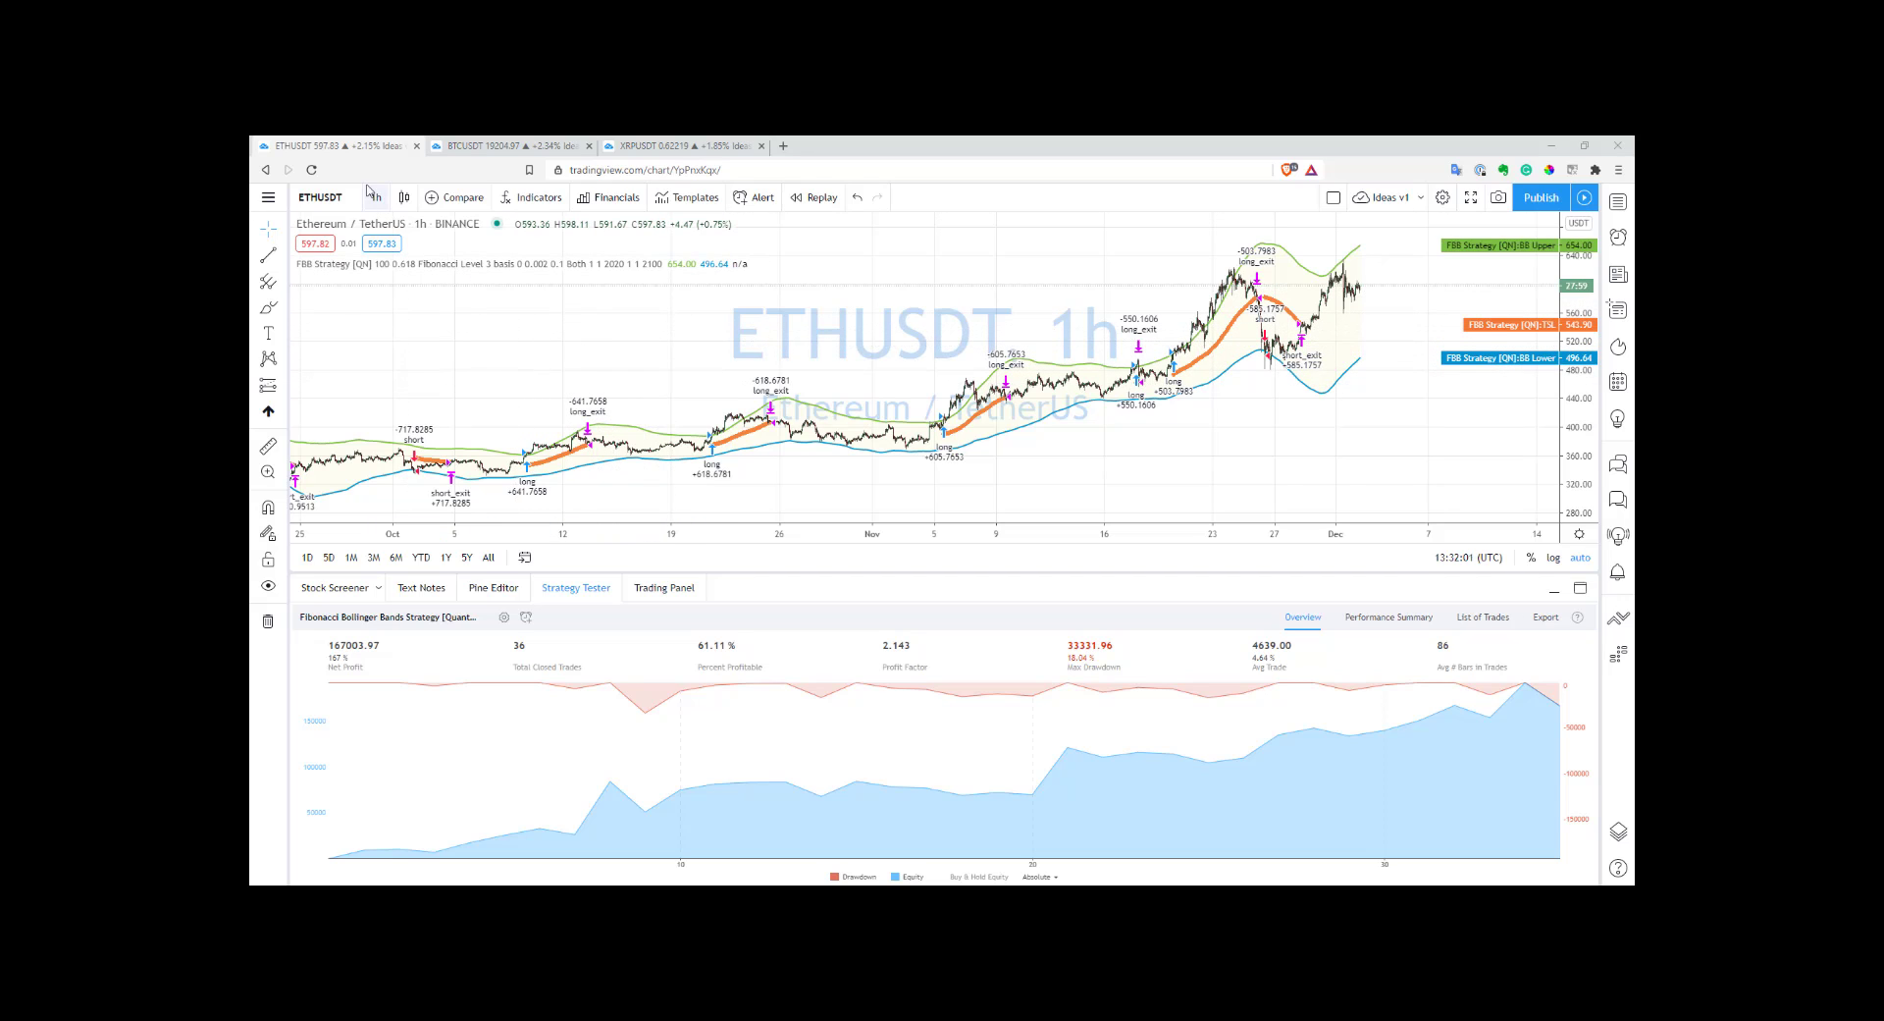
Step: Review the strategy test results on the BTCUSDT and XRPUSDT charts and return to the ETHUSDT chart
left_click(517, 147)
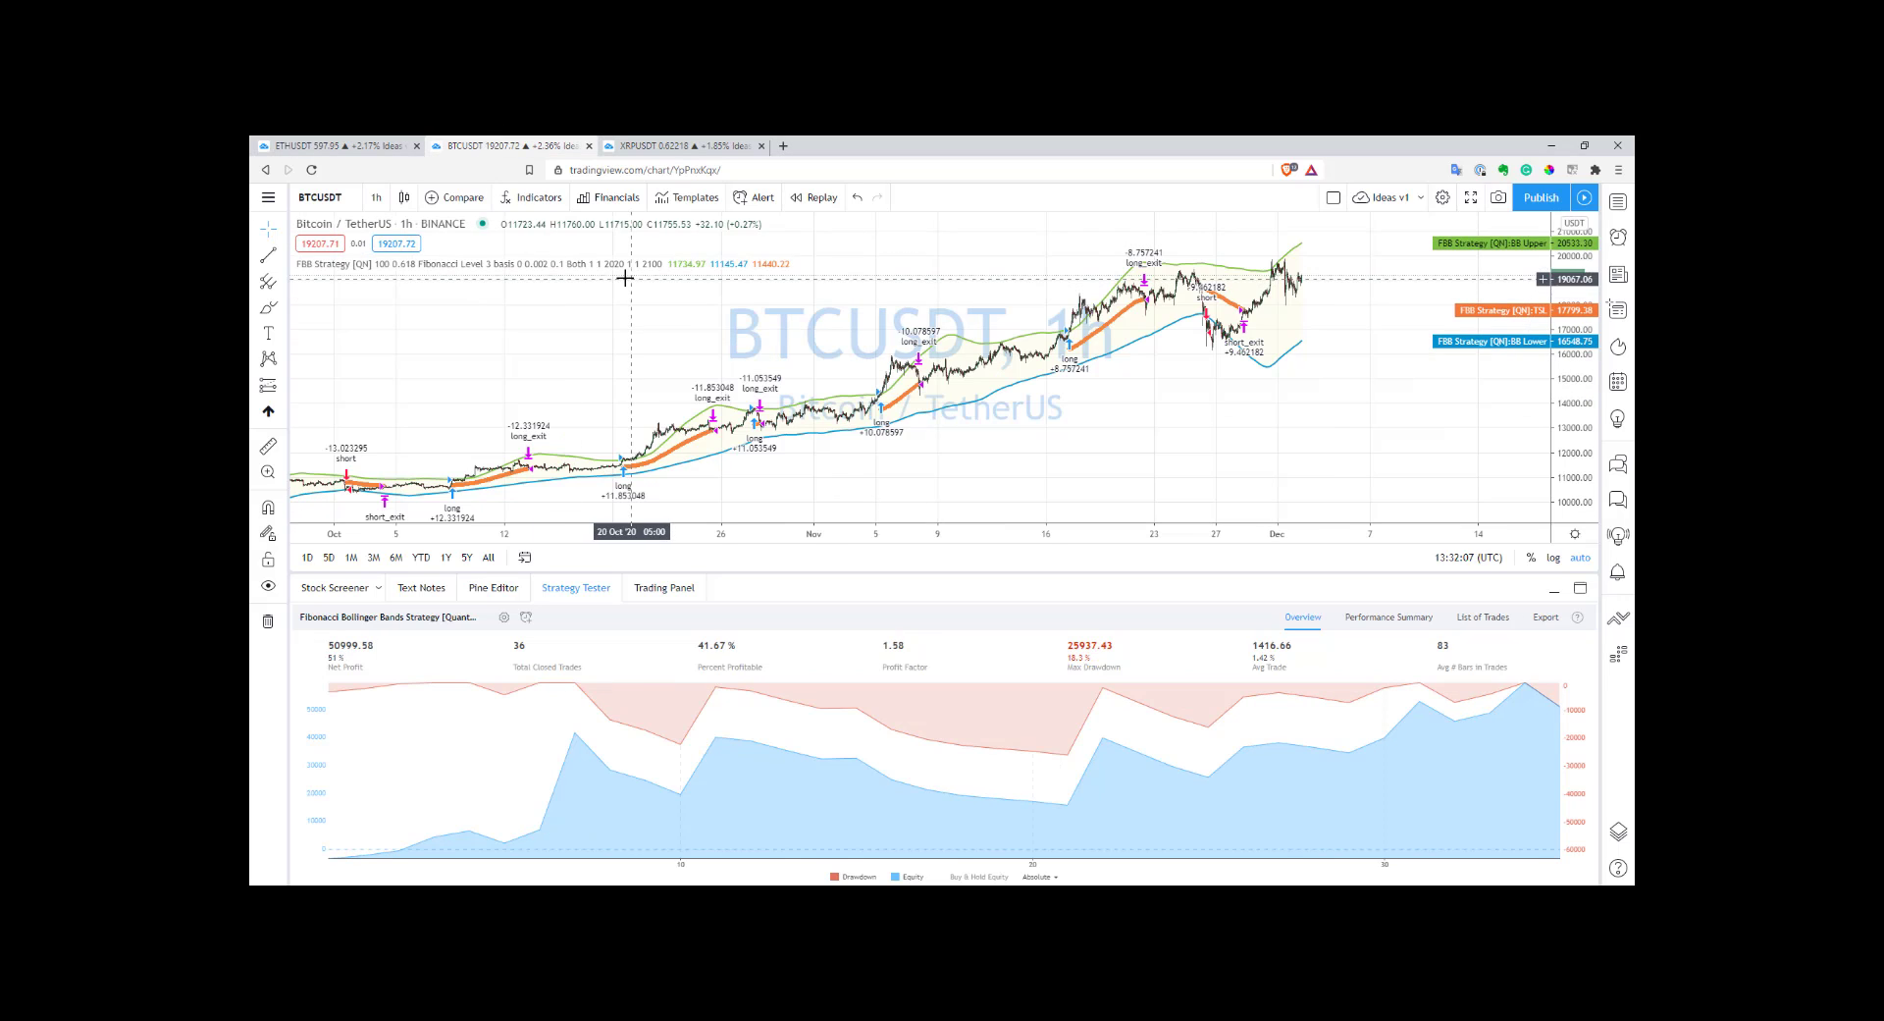
left_click(661, 151)
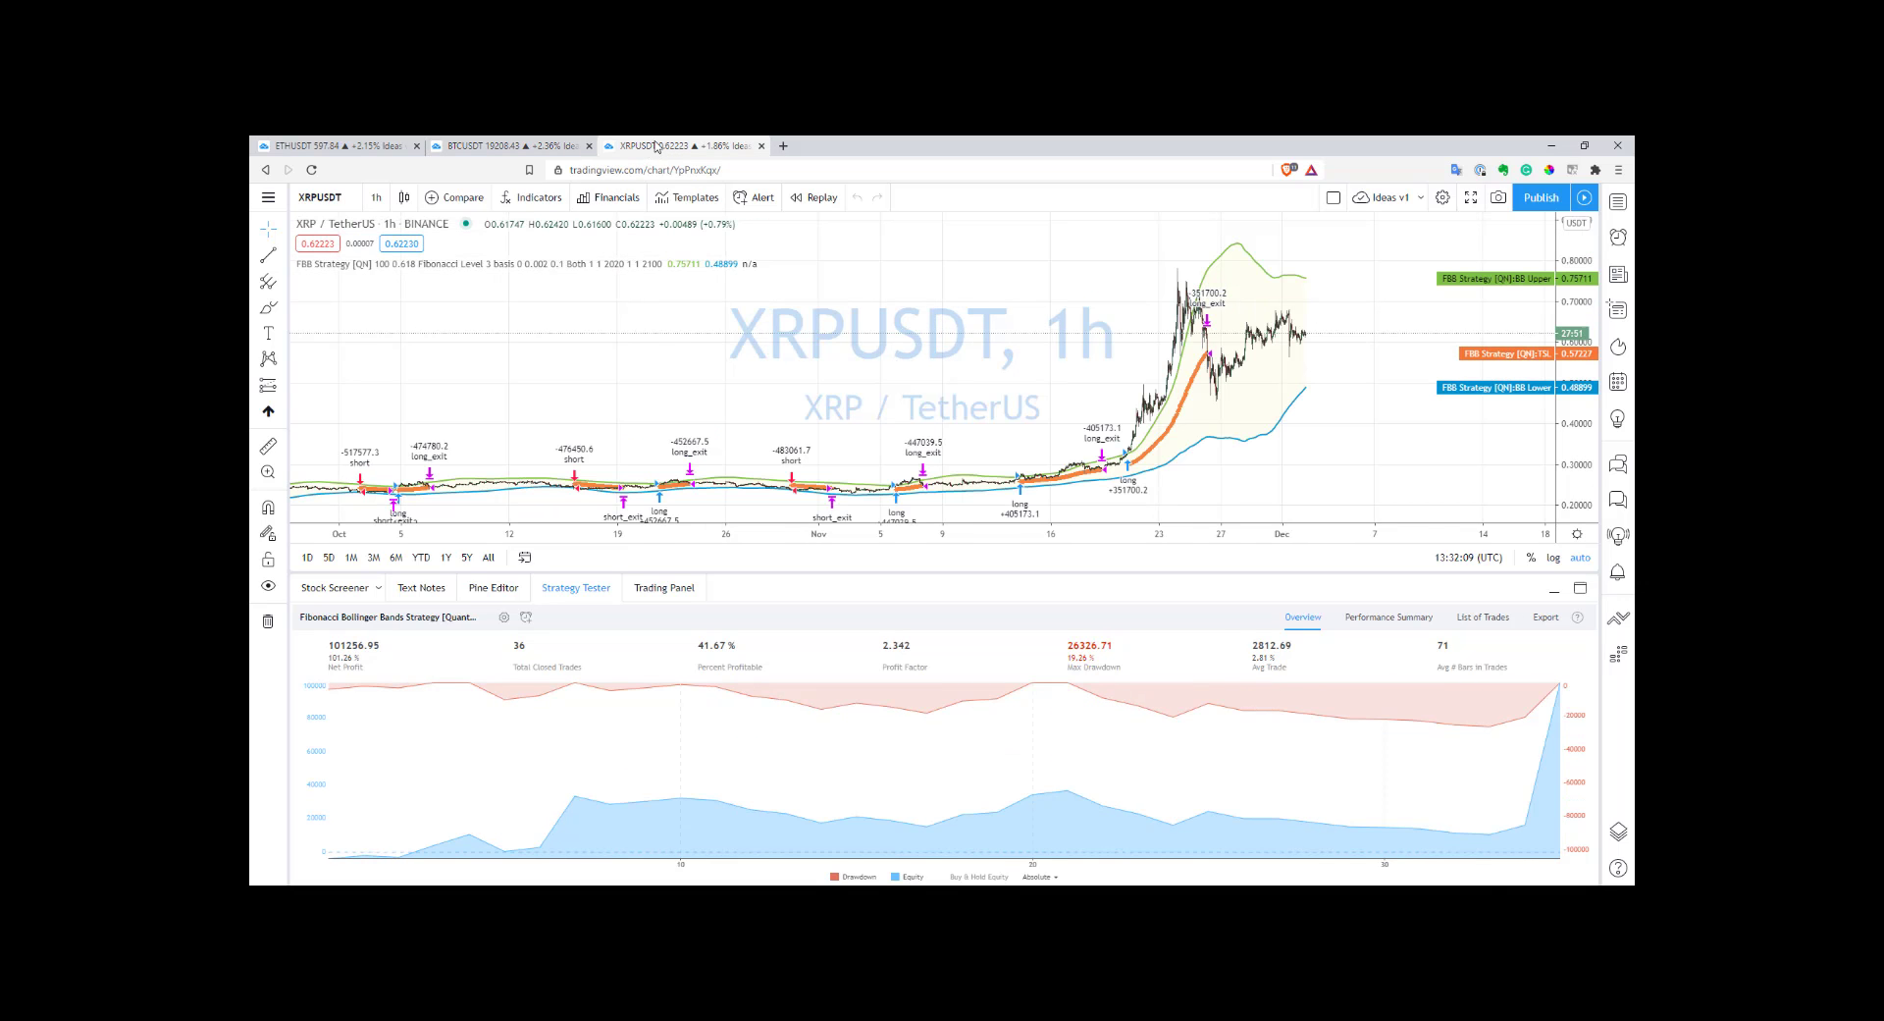
left_click(331, 146)
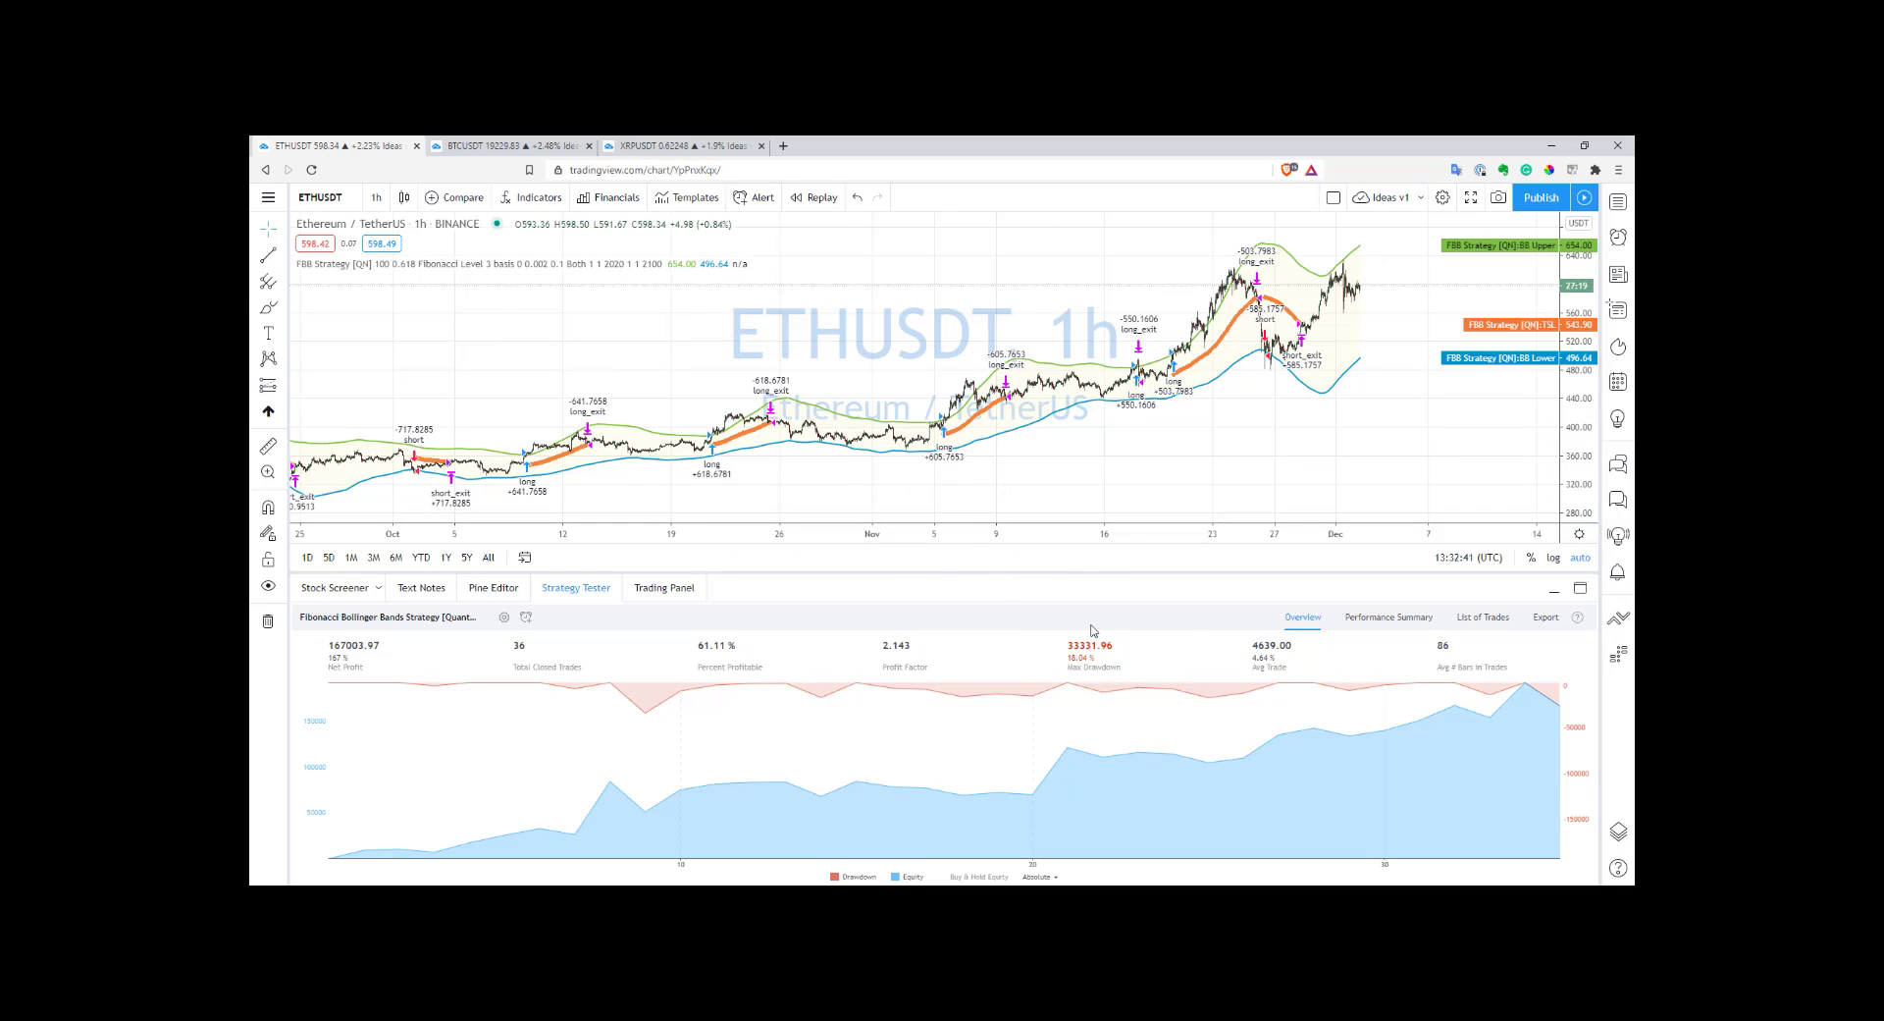
Step: Display the list of trades for the ETHUSDT strategy and export the results to the clipboard
left_click(1475, 620)
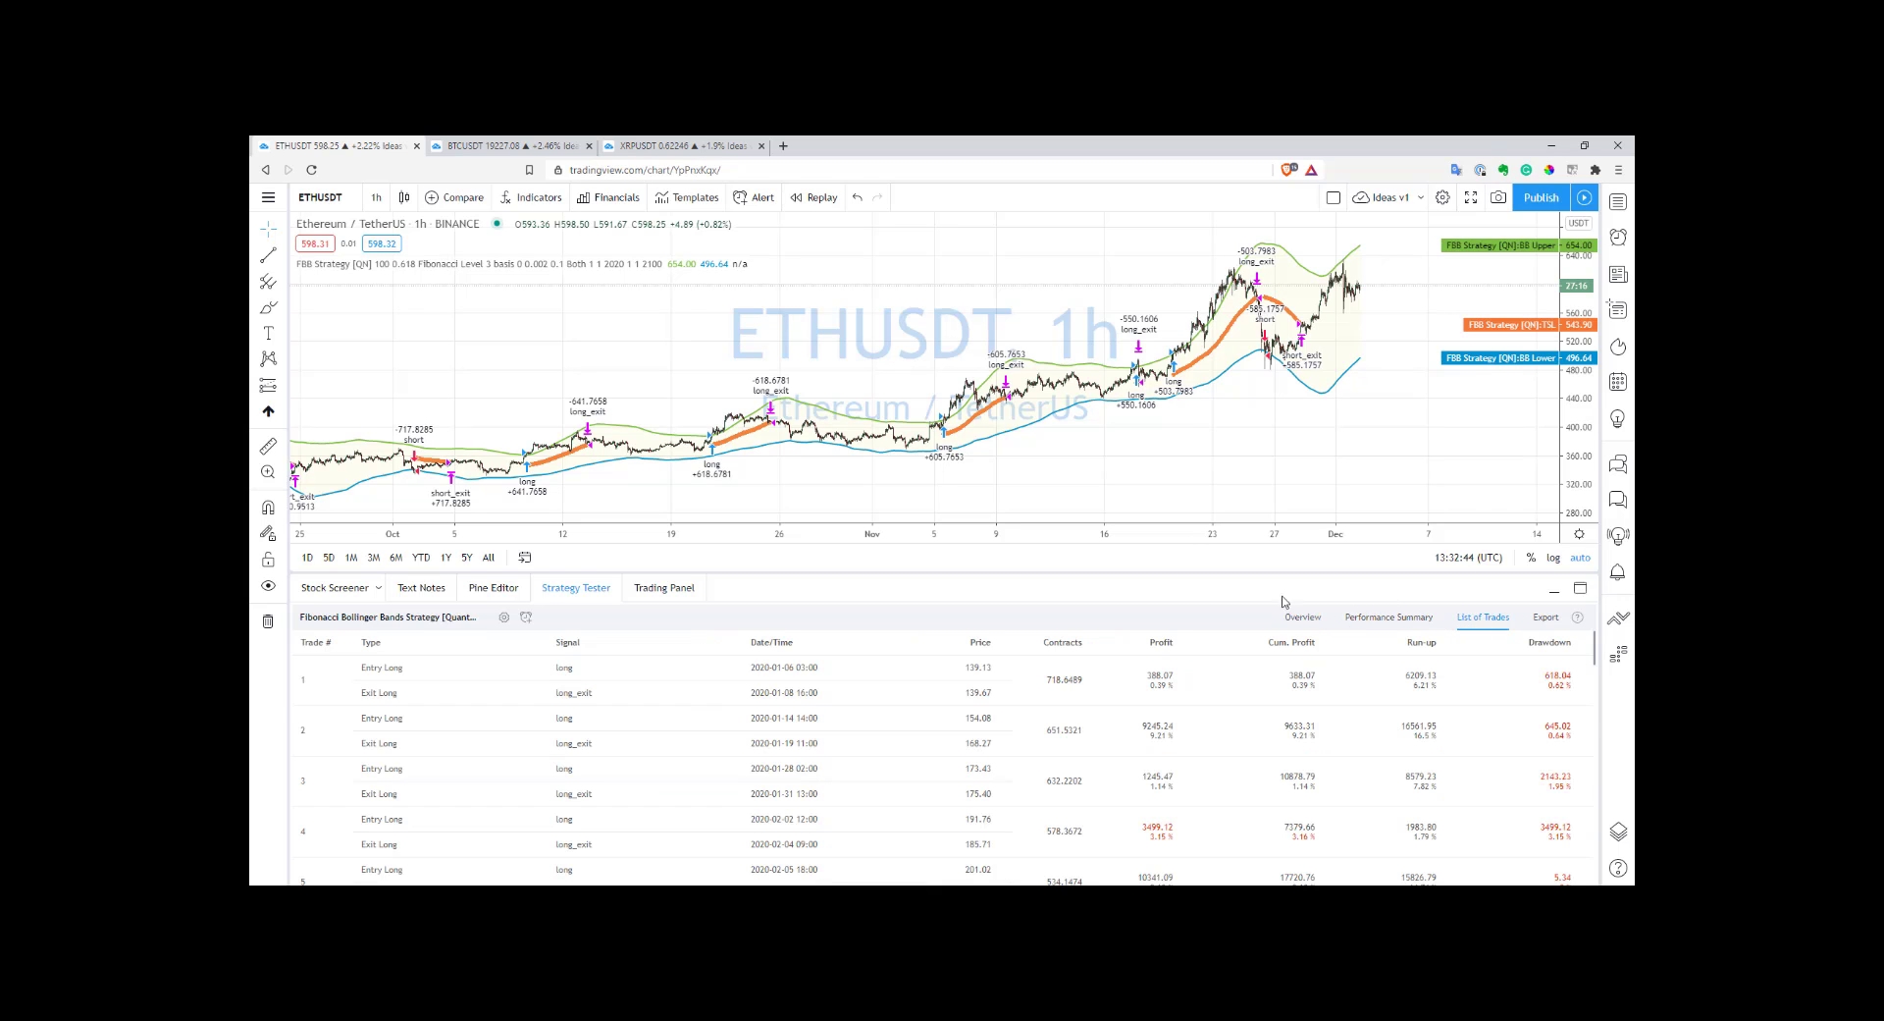
left_click(1545, 618)
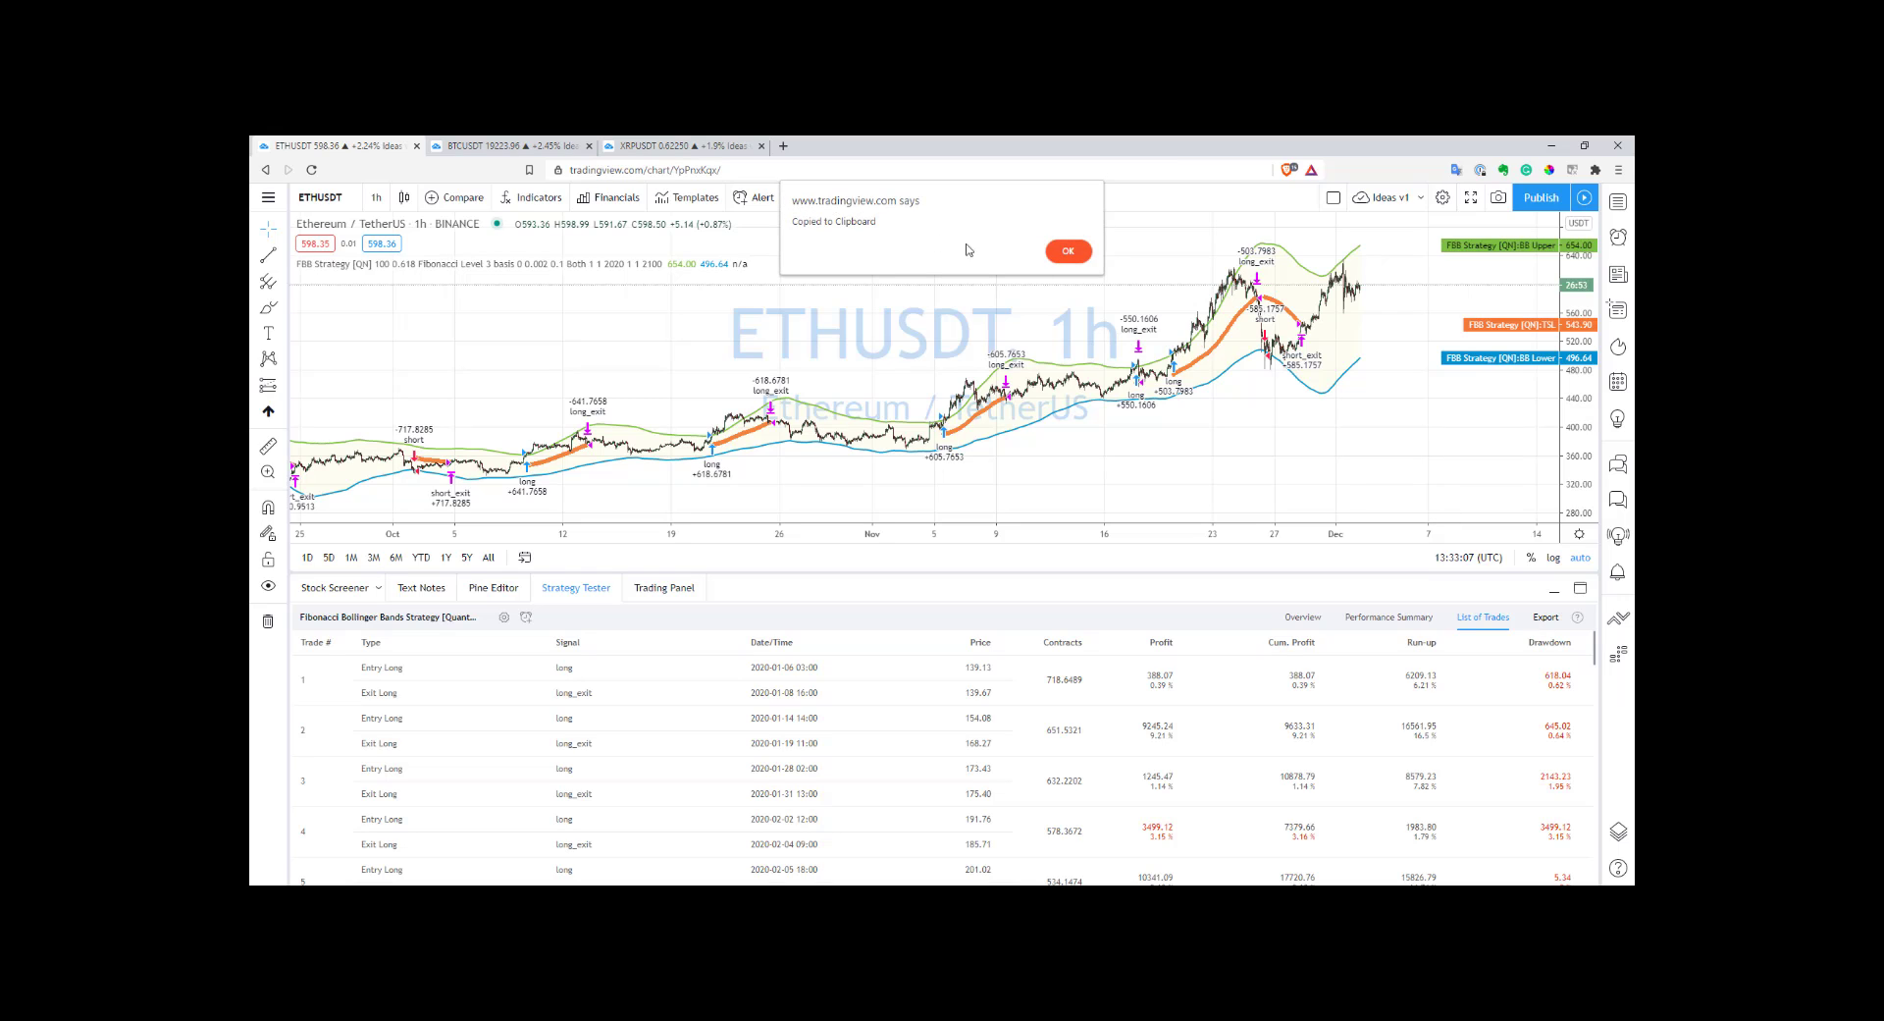
left_click(1068, 251)
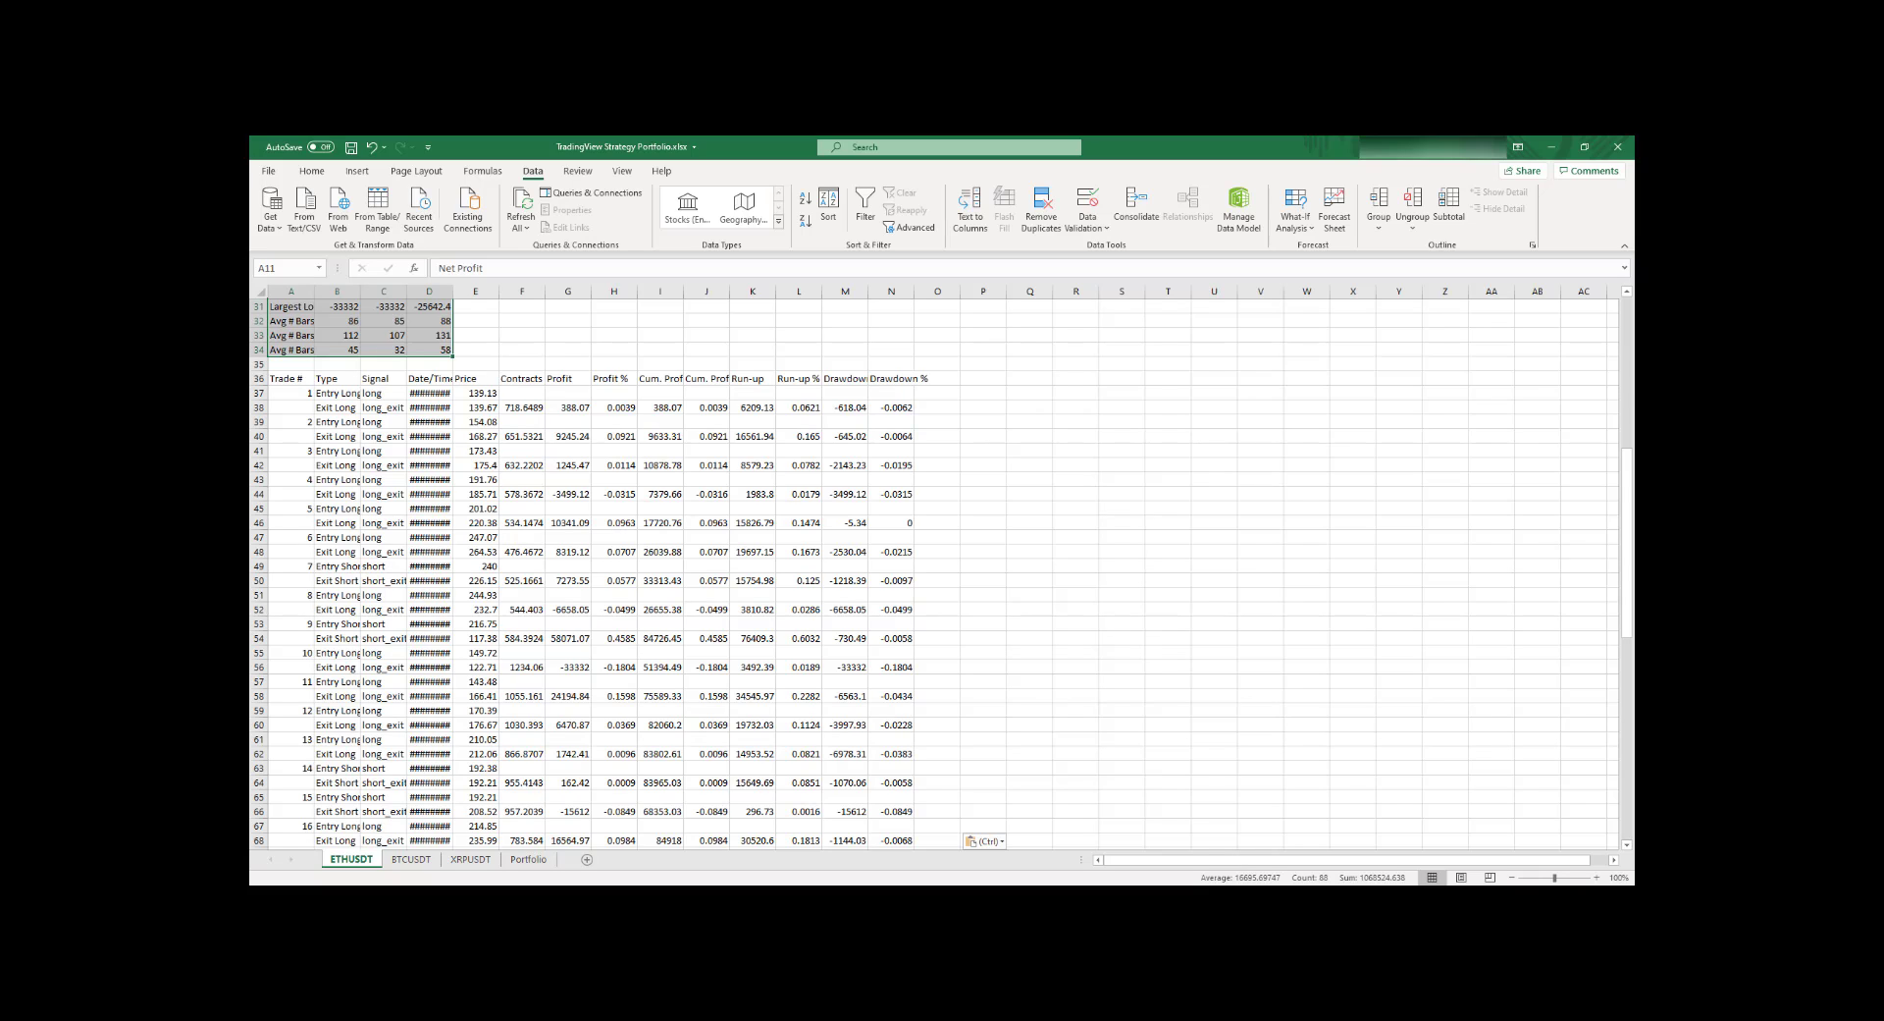
Step: Switch to Excel and delete summary rows 1 to 35 above the pasted trade list on the ETHUSDT sheet
key("ctrl+period")
left_click(782, 350)
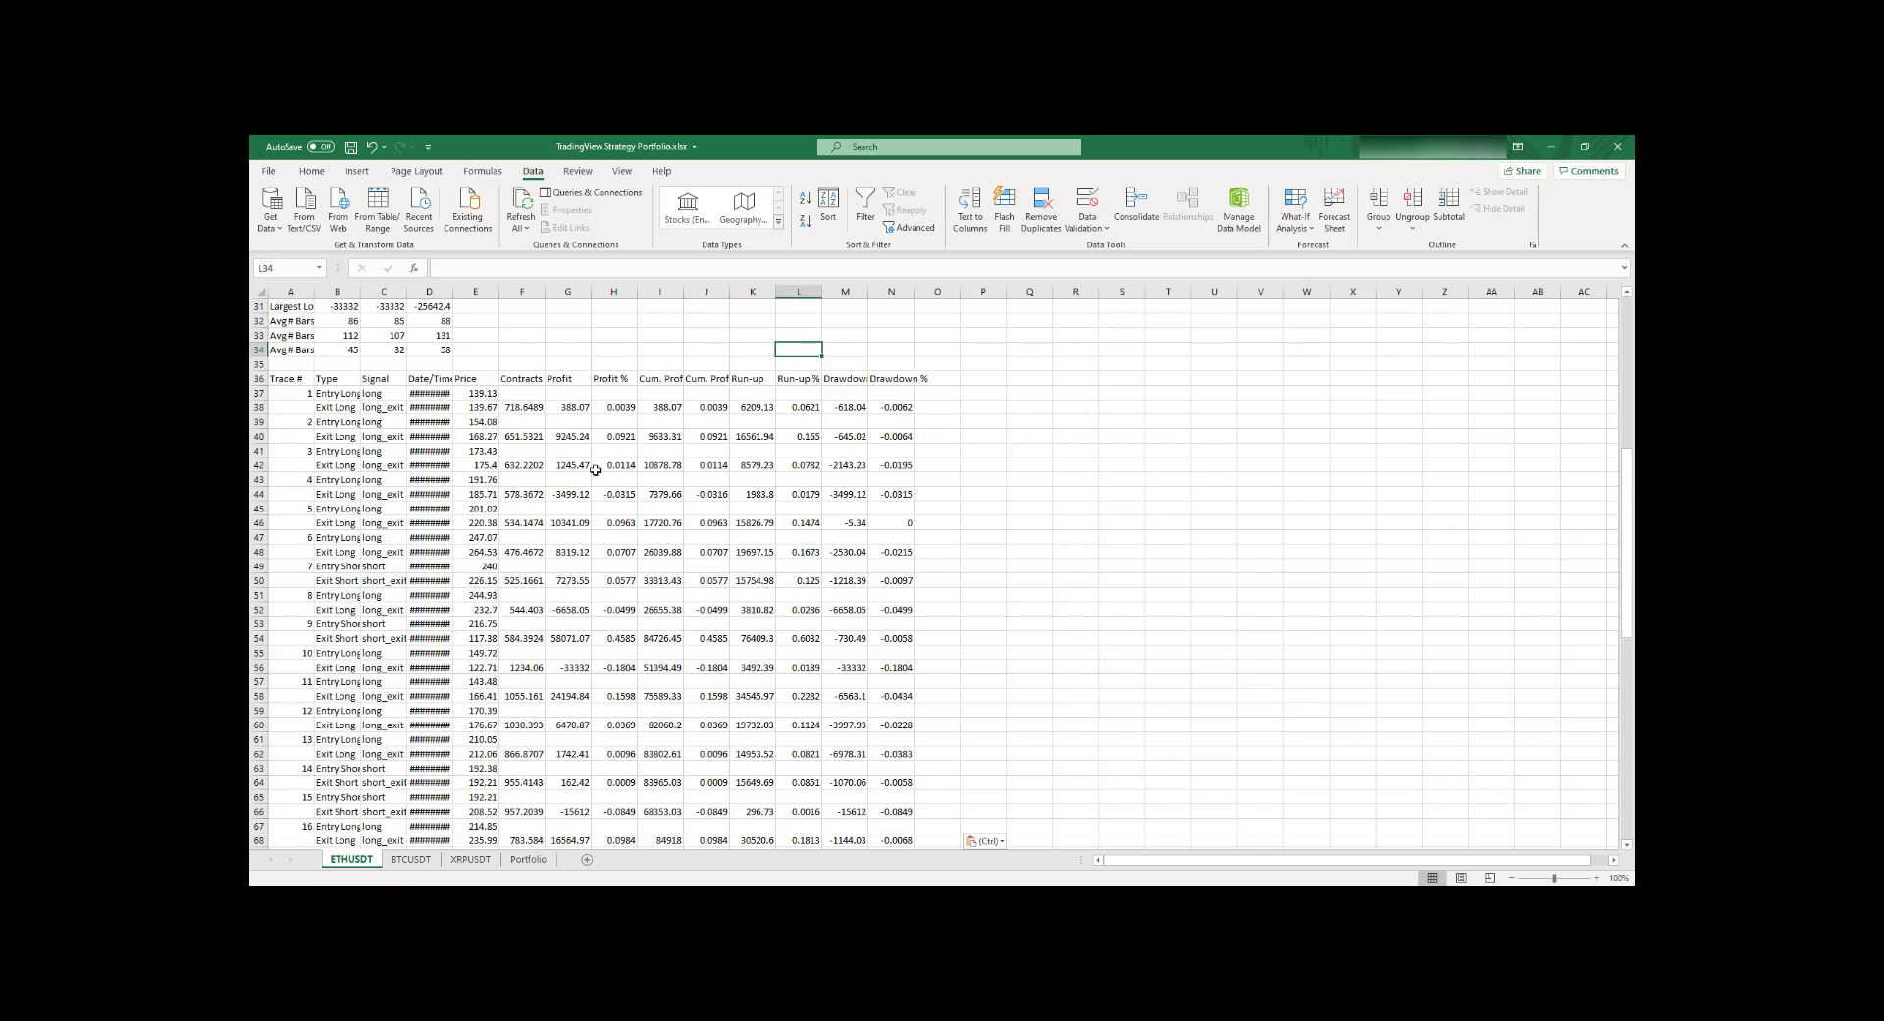
scroll(594, 470, "up", 4)
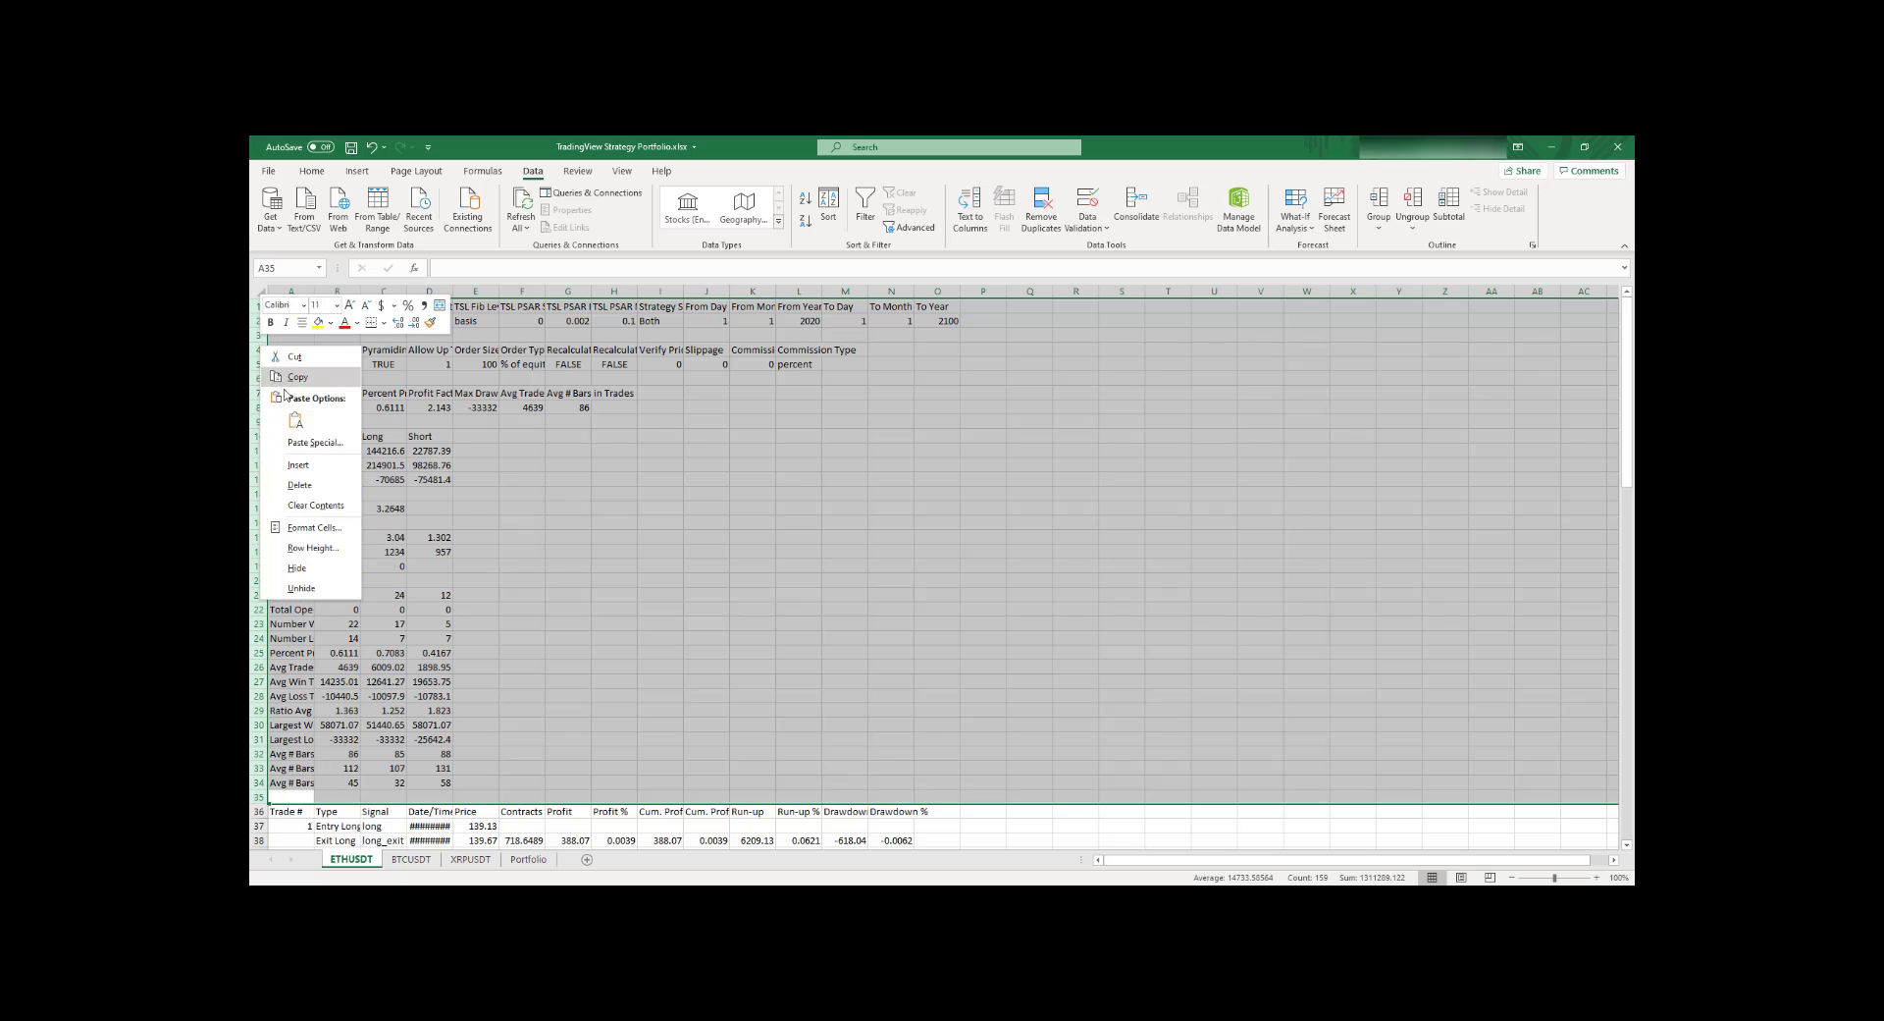
left_click(304, 488)
scroll(491, 515, "up", 3)
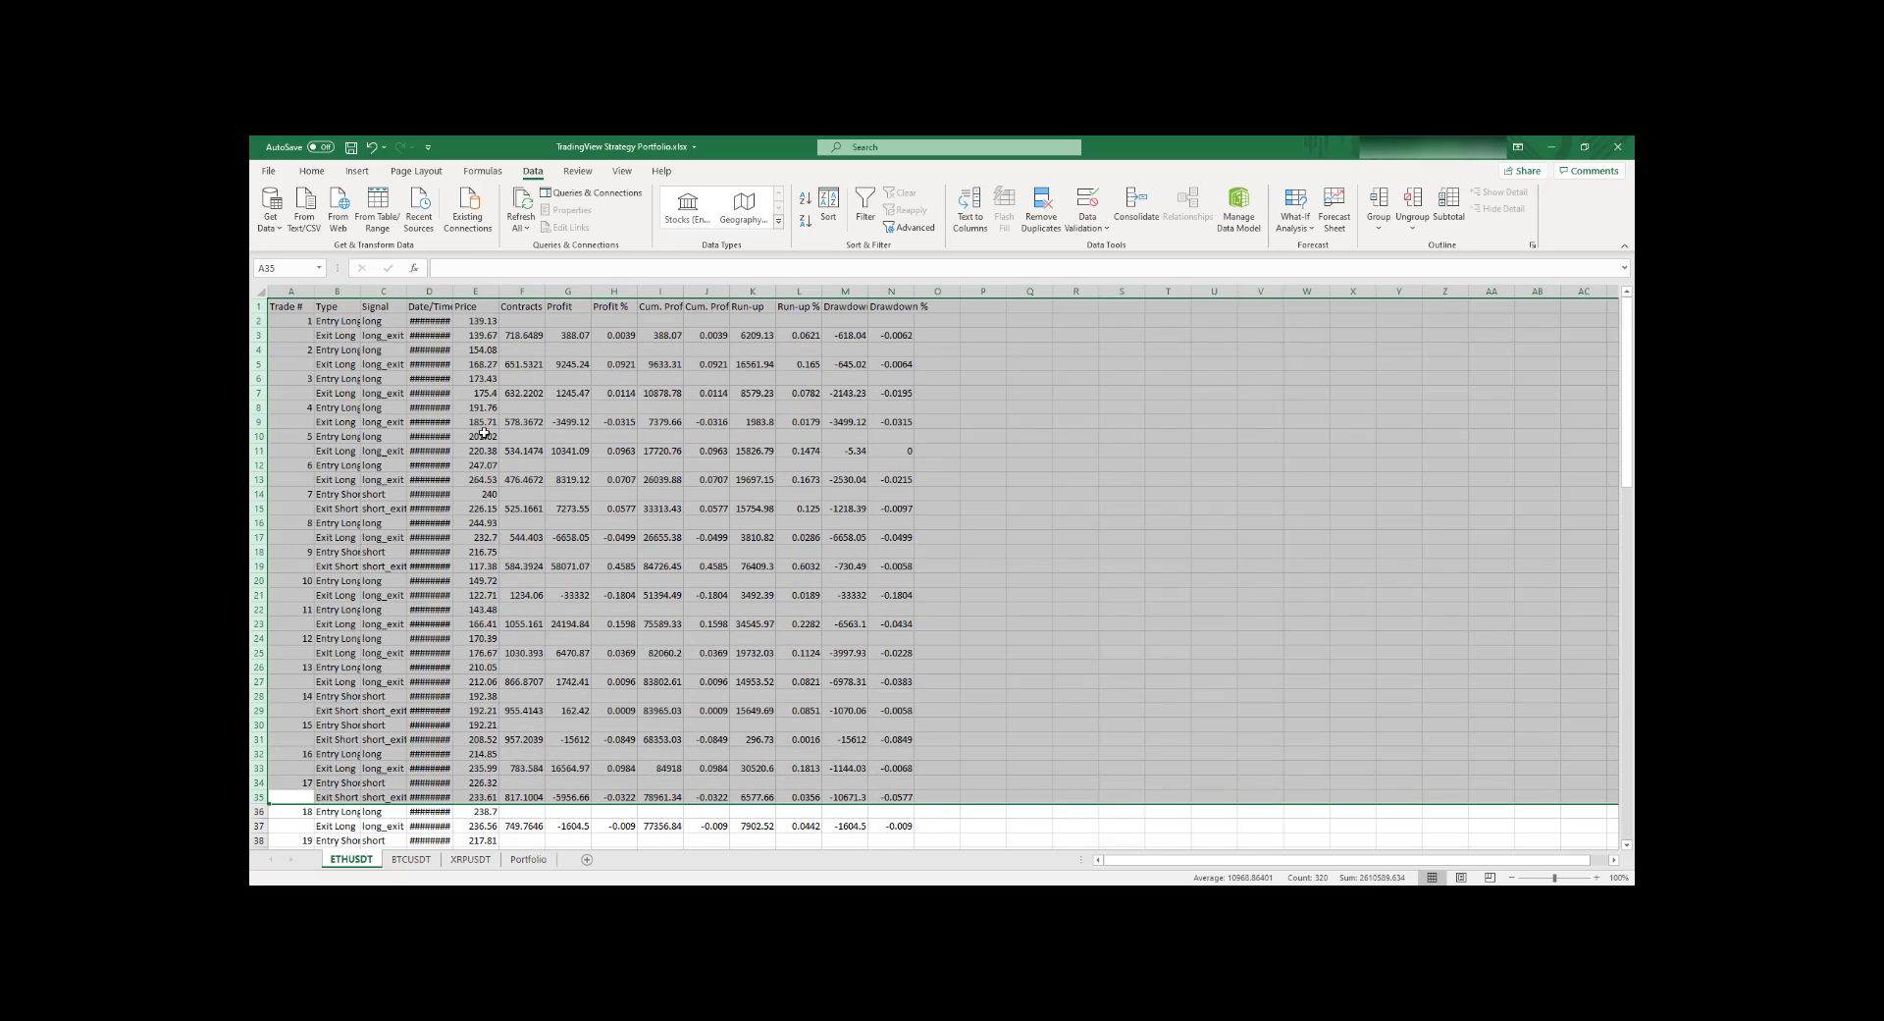
left_click(479, 436)
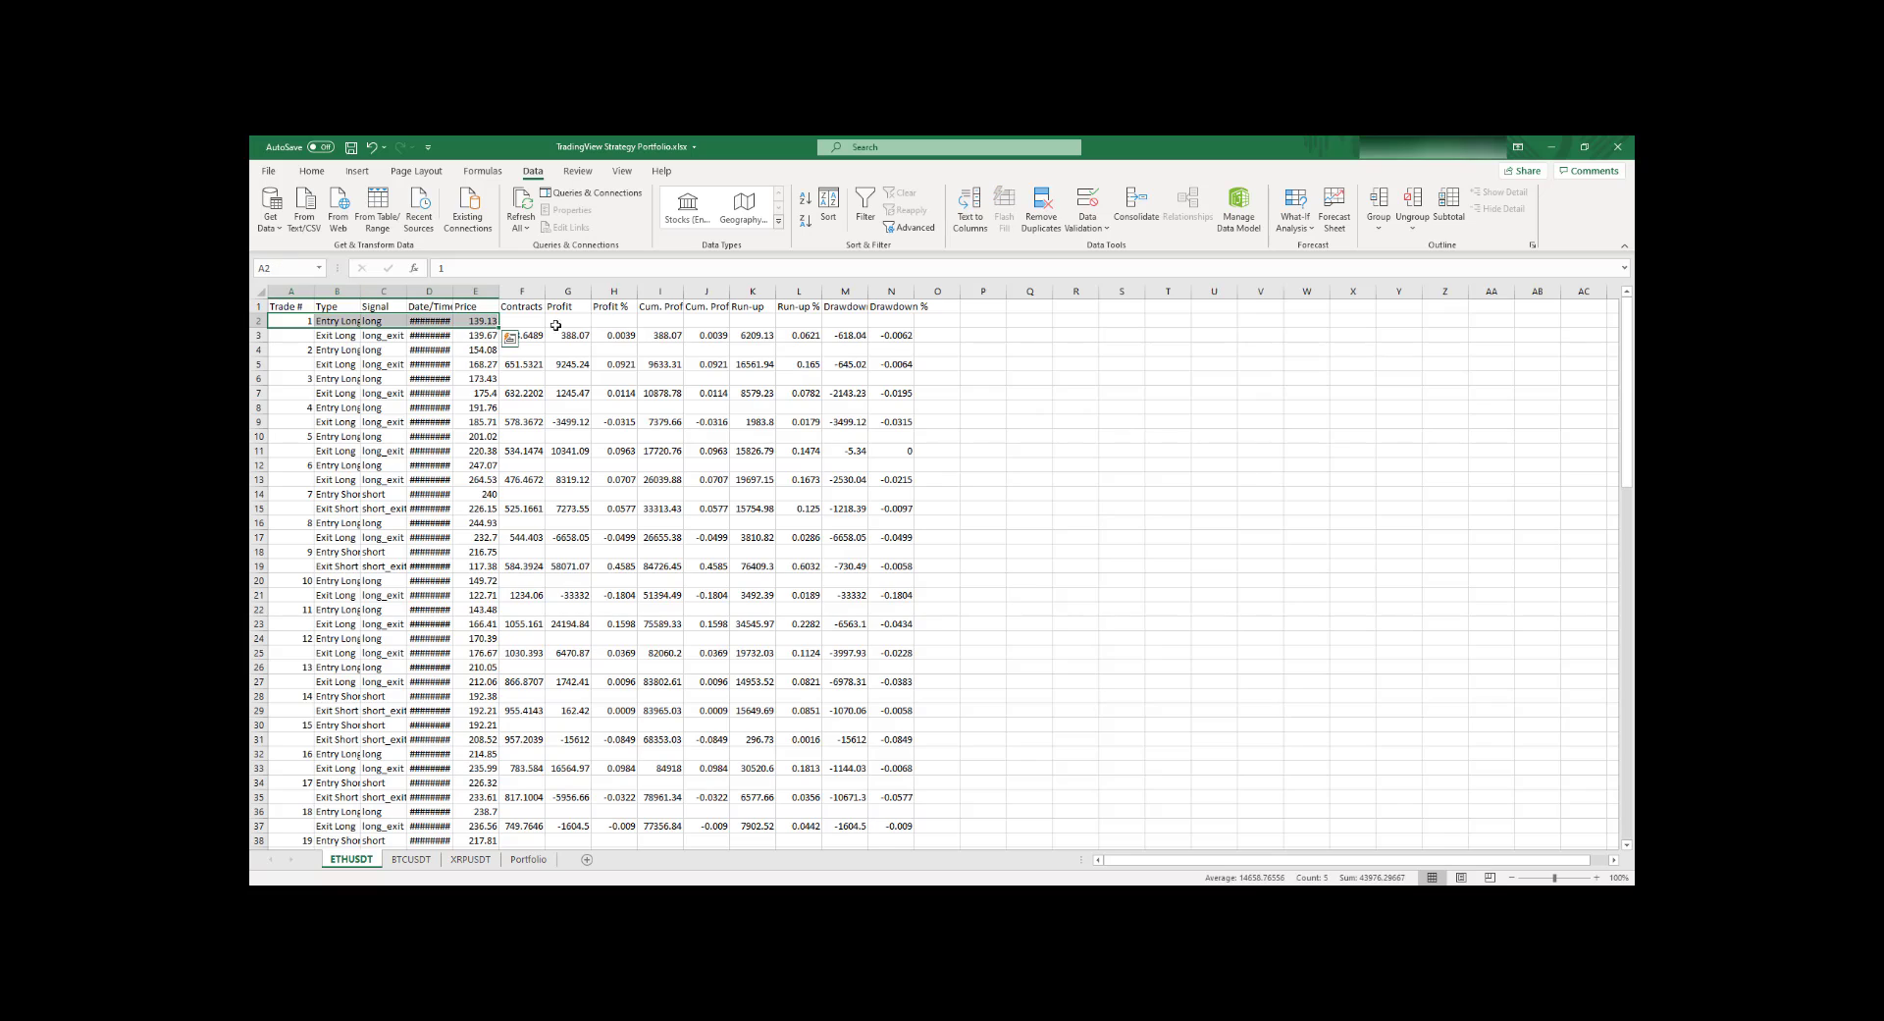
Step: Filter out the blanks in the Trade # column and delete the entry rows, keeping only the exit rows
left_click(295, 335)
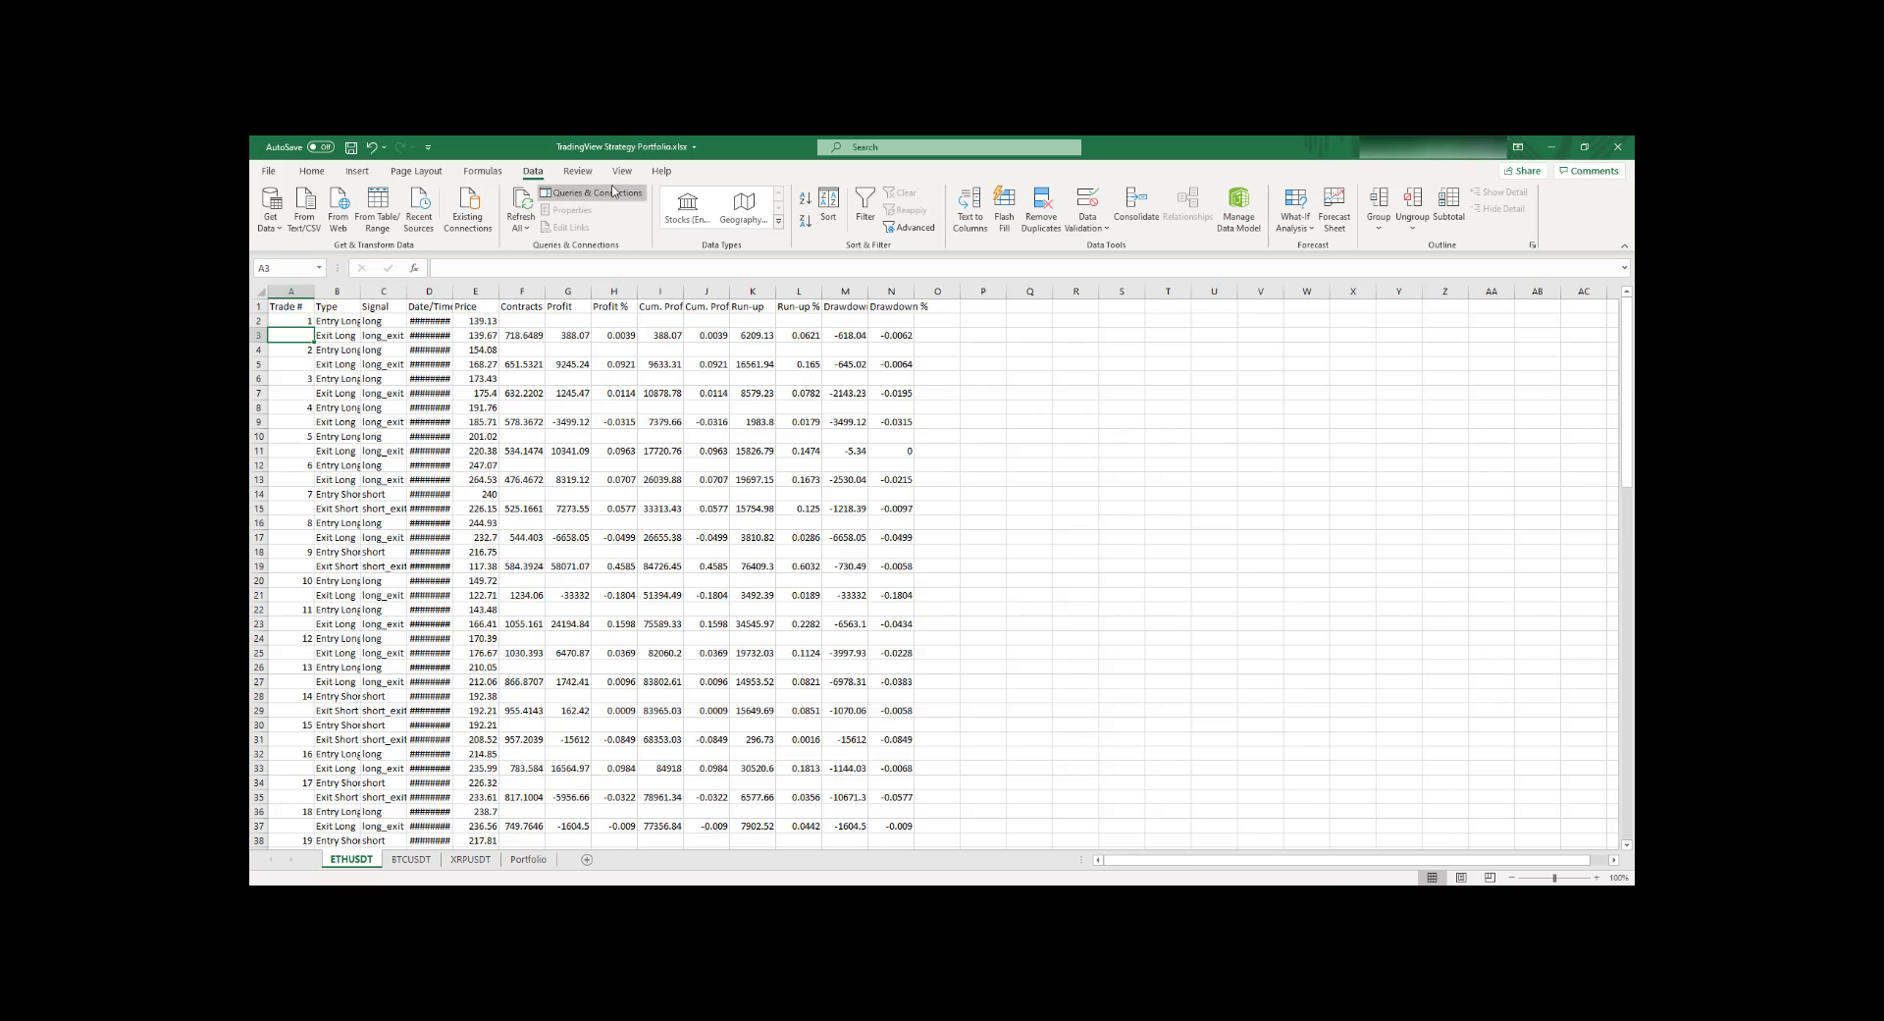
left_click(859, 201)
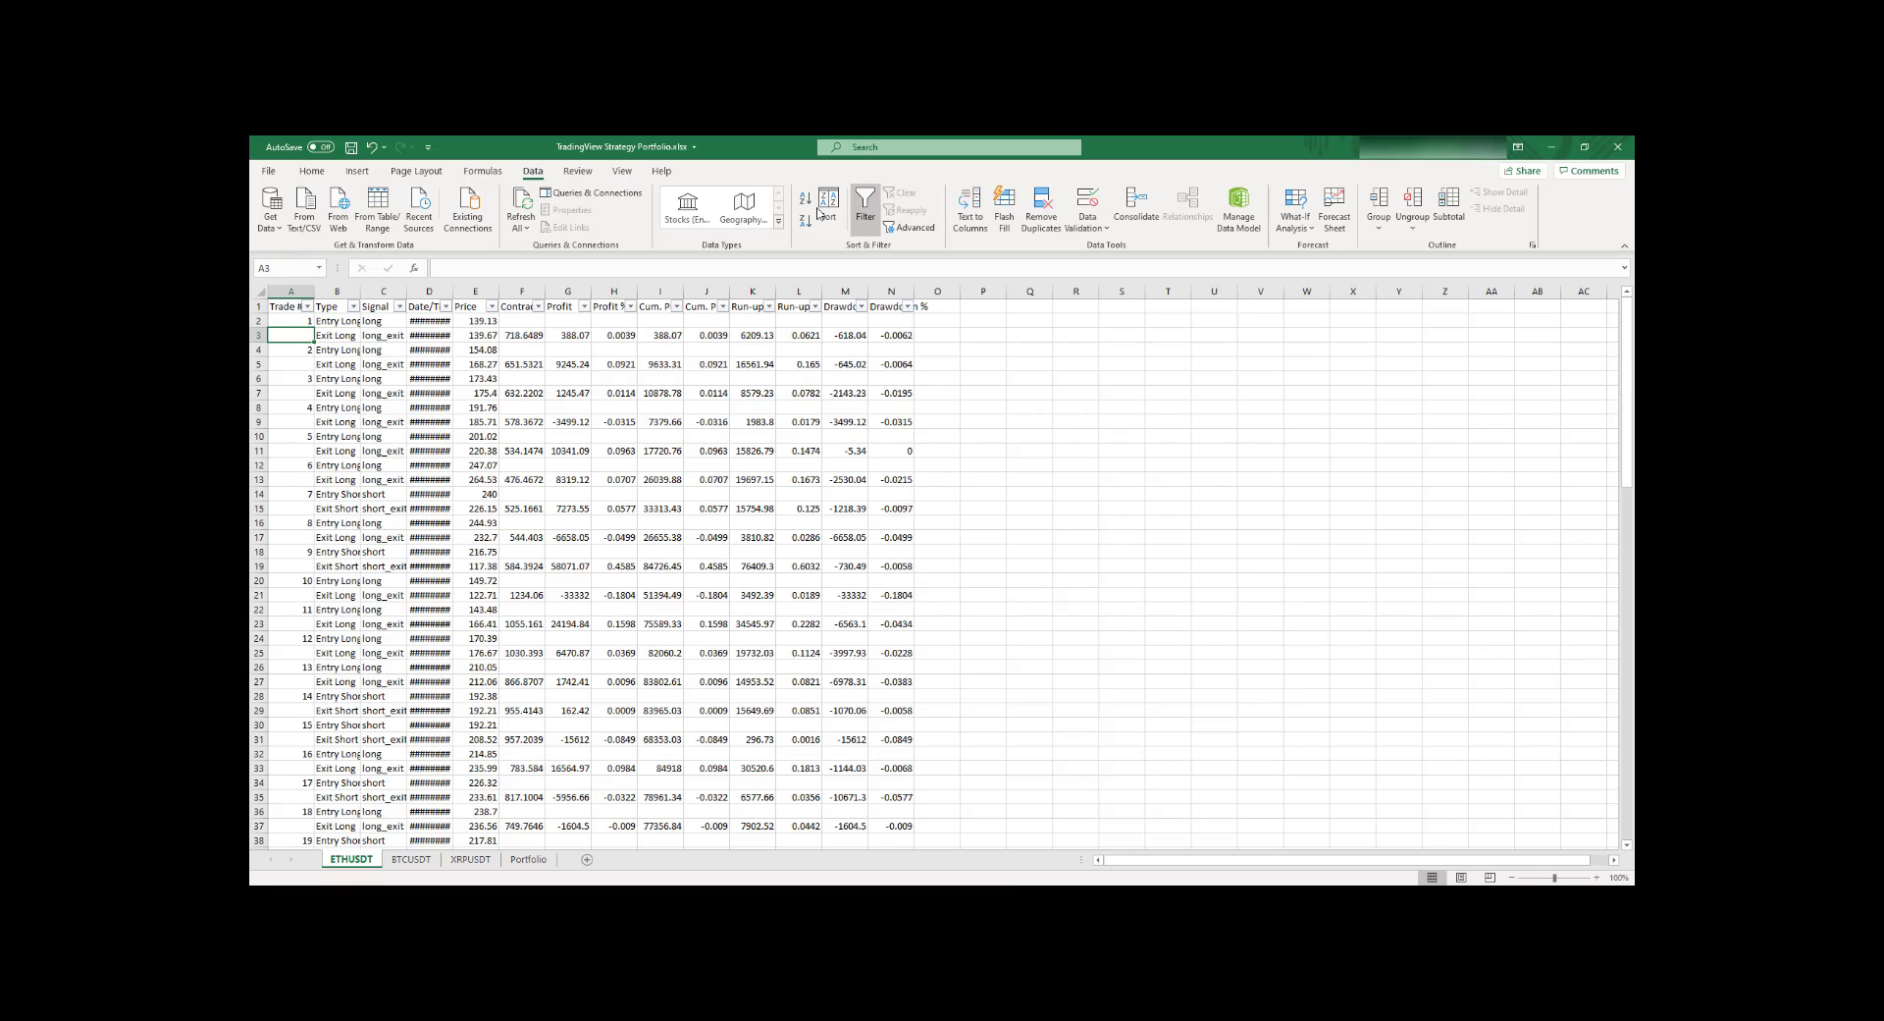
left_click(308, 307)
scroll(310, 550, "down", 10)
left_click(293, 580)
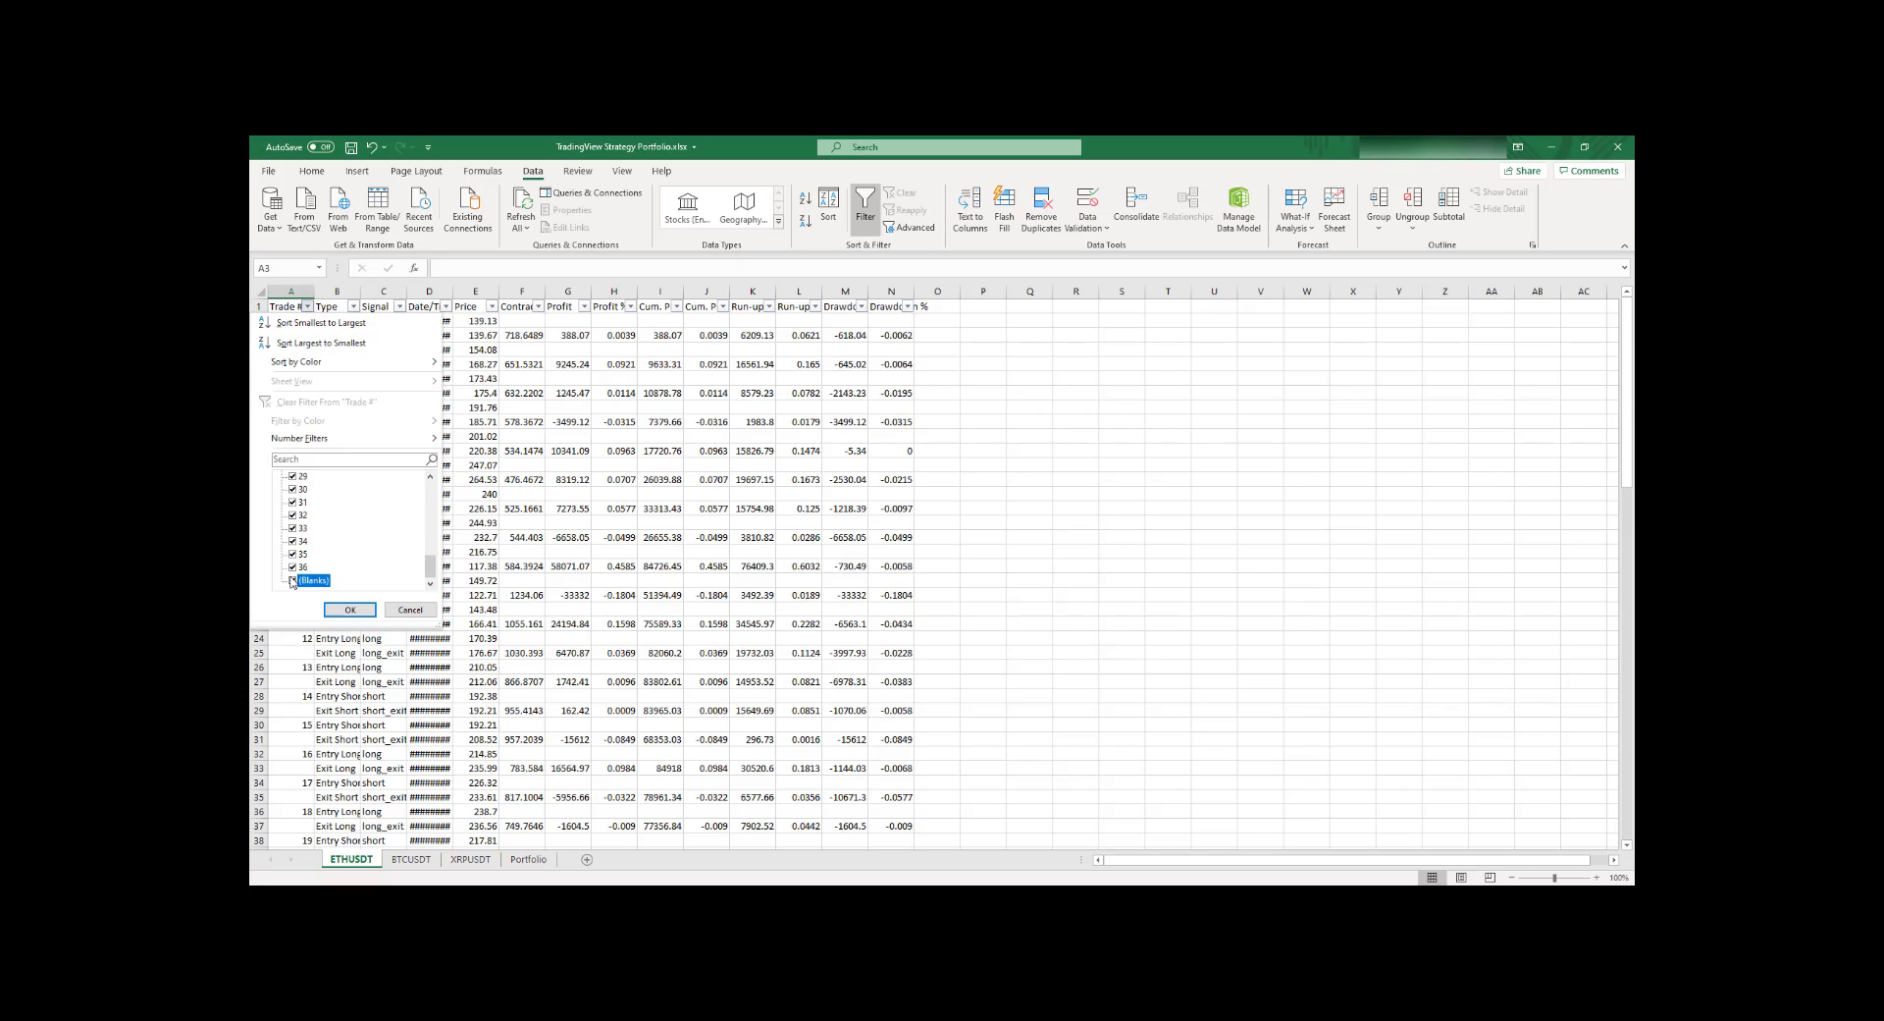
left_click(350, 610)
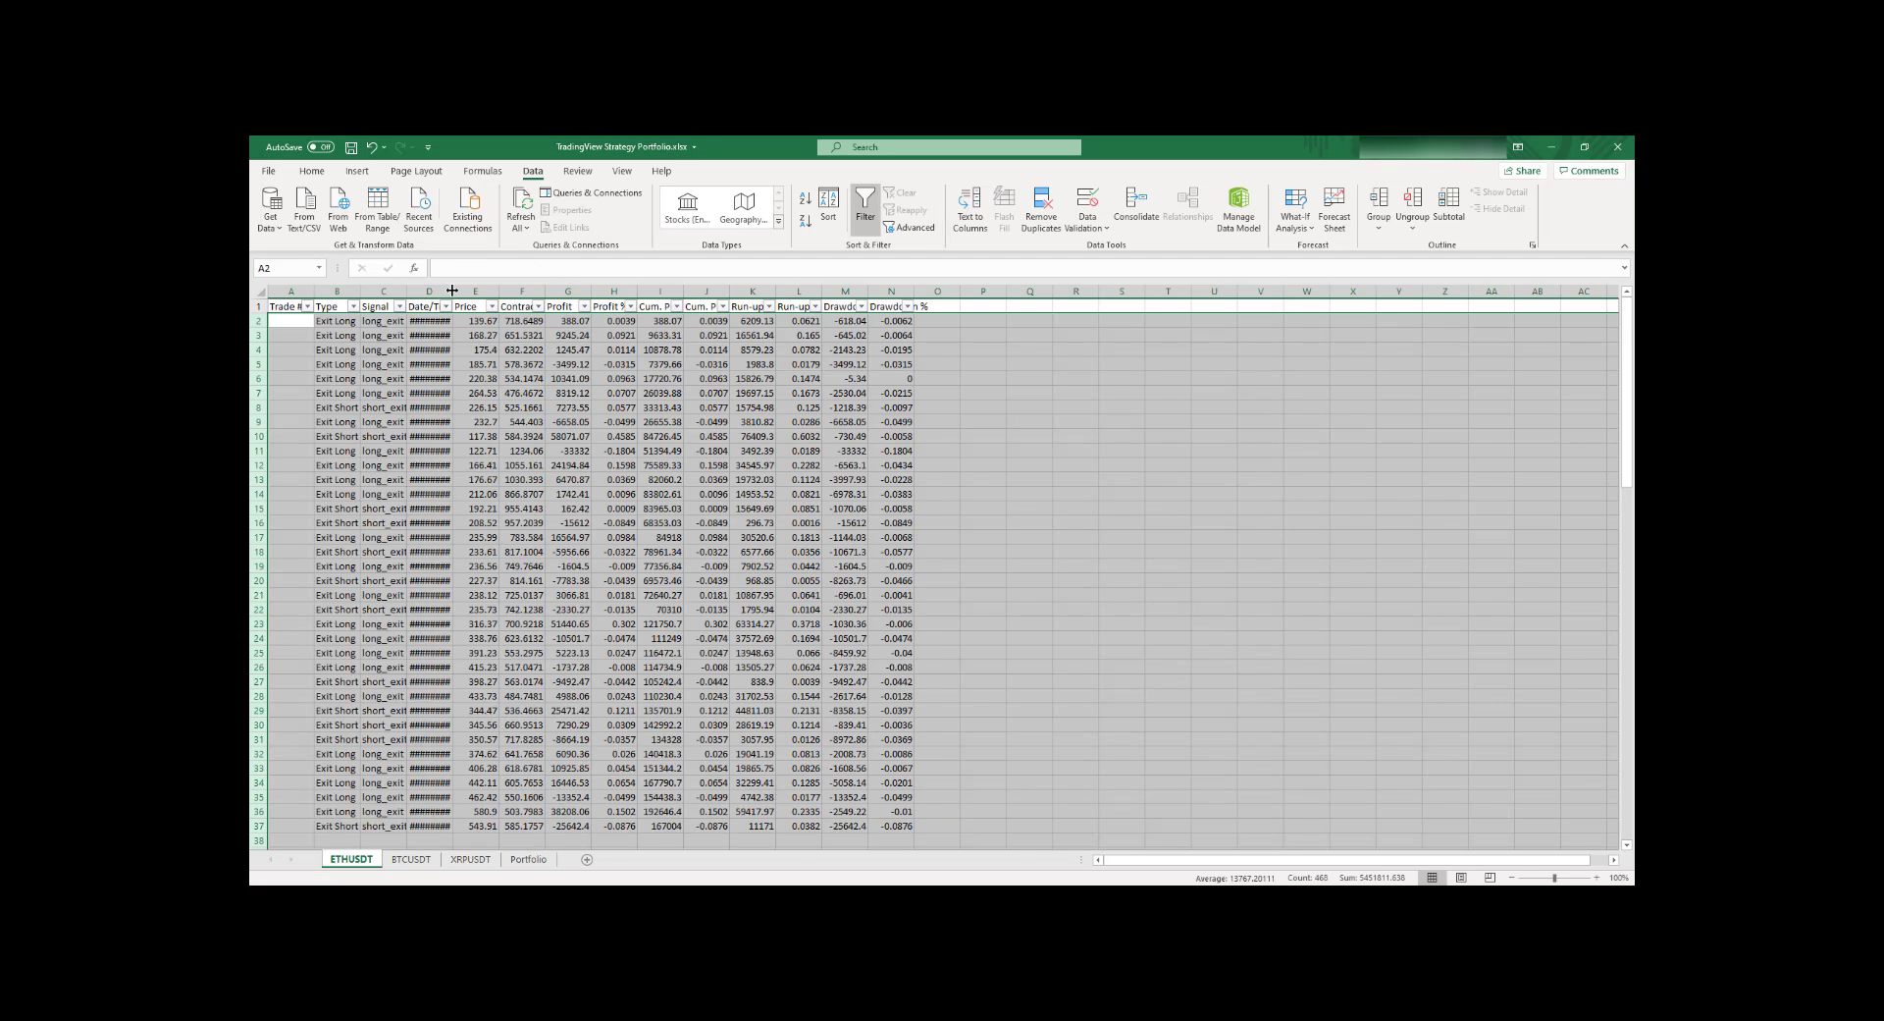
Step: Widen the Date/Time column to fit its contents
double_click(452, 290)
left_click(505, 393)
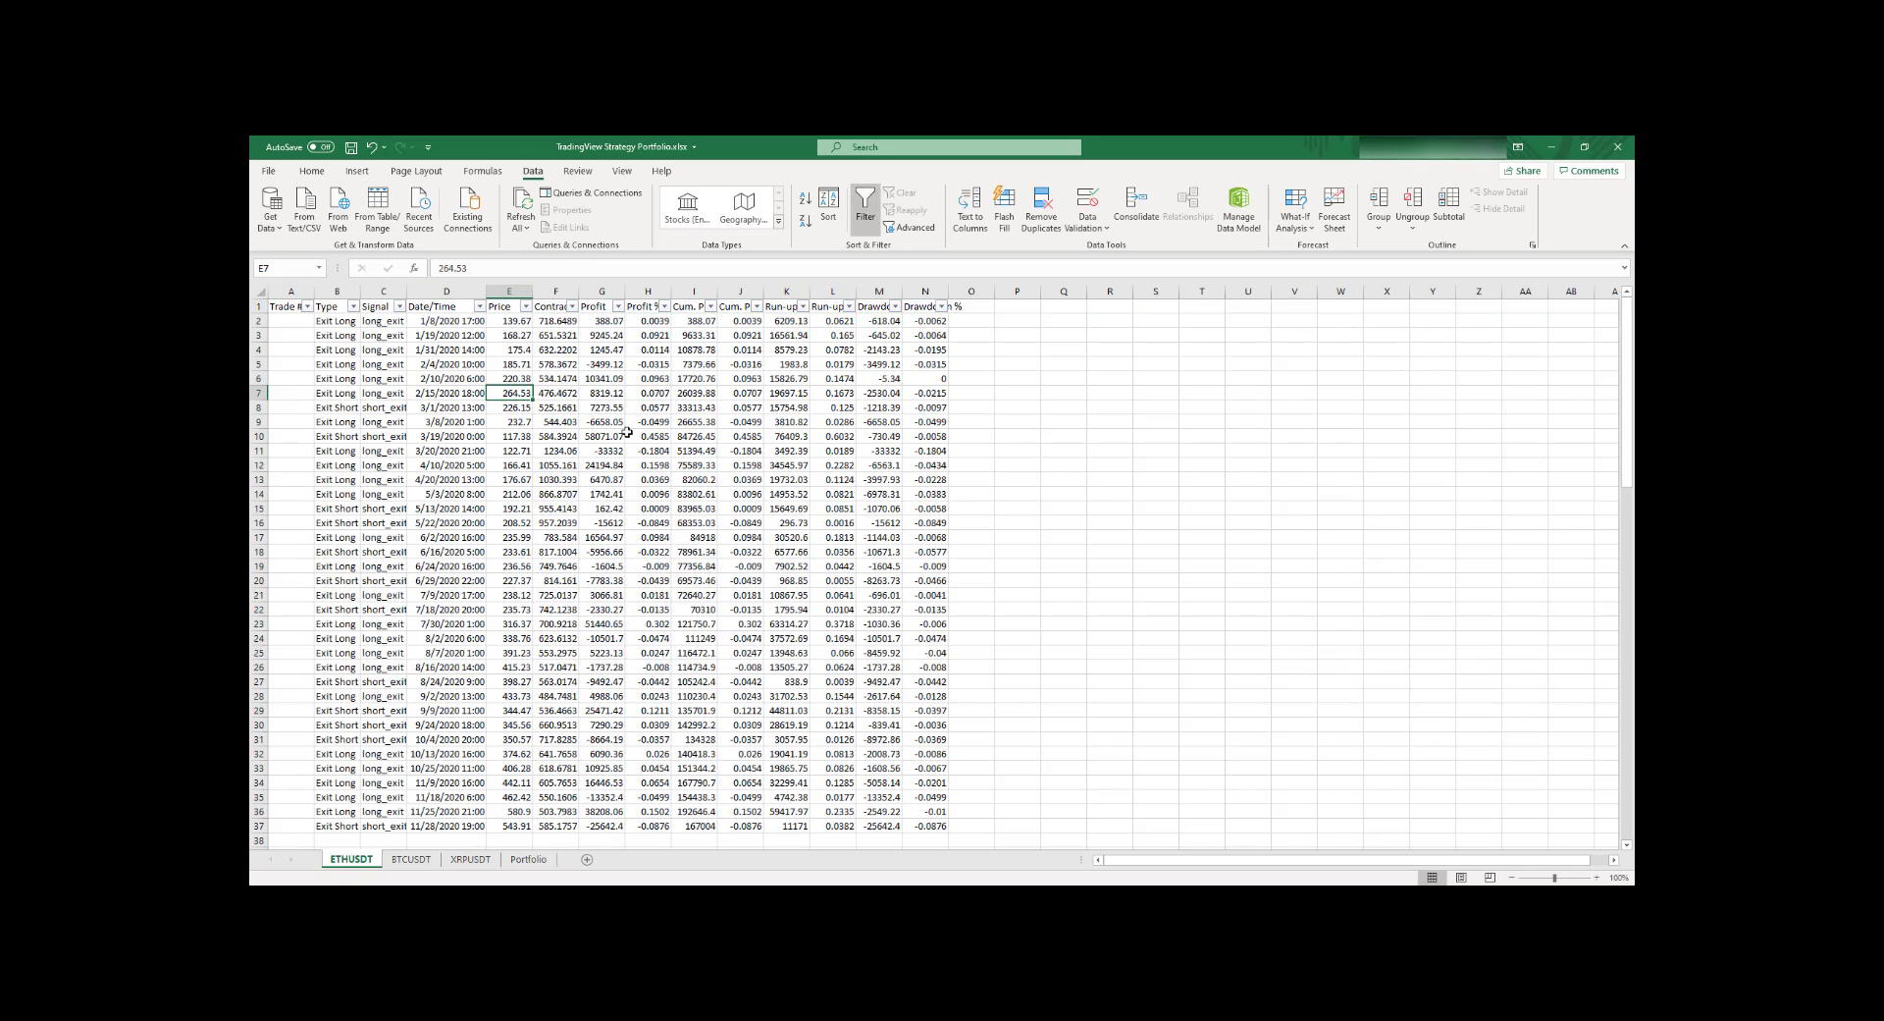
left_click(454, 327)
left_click(610, 324)
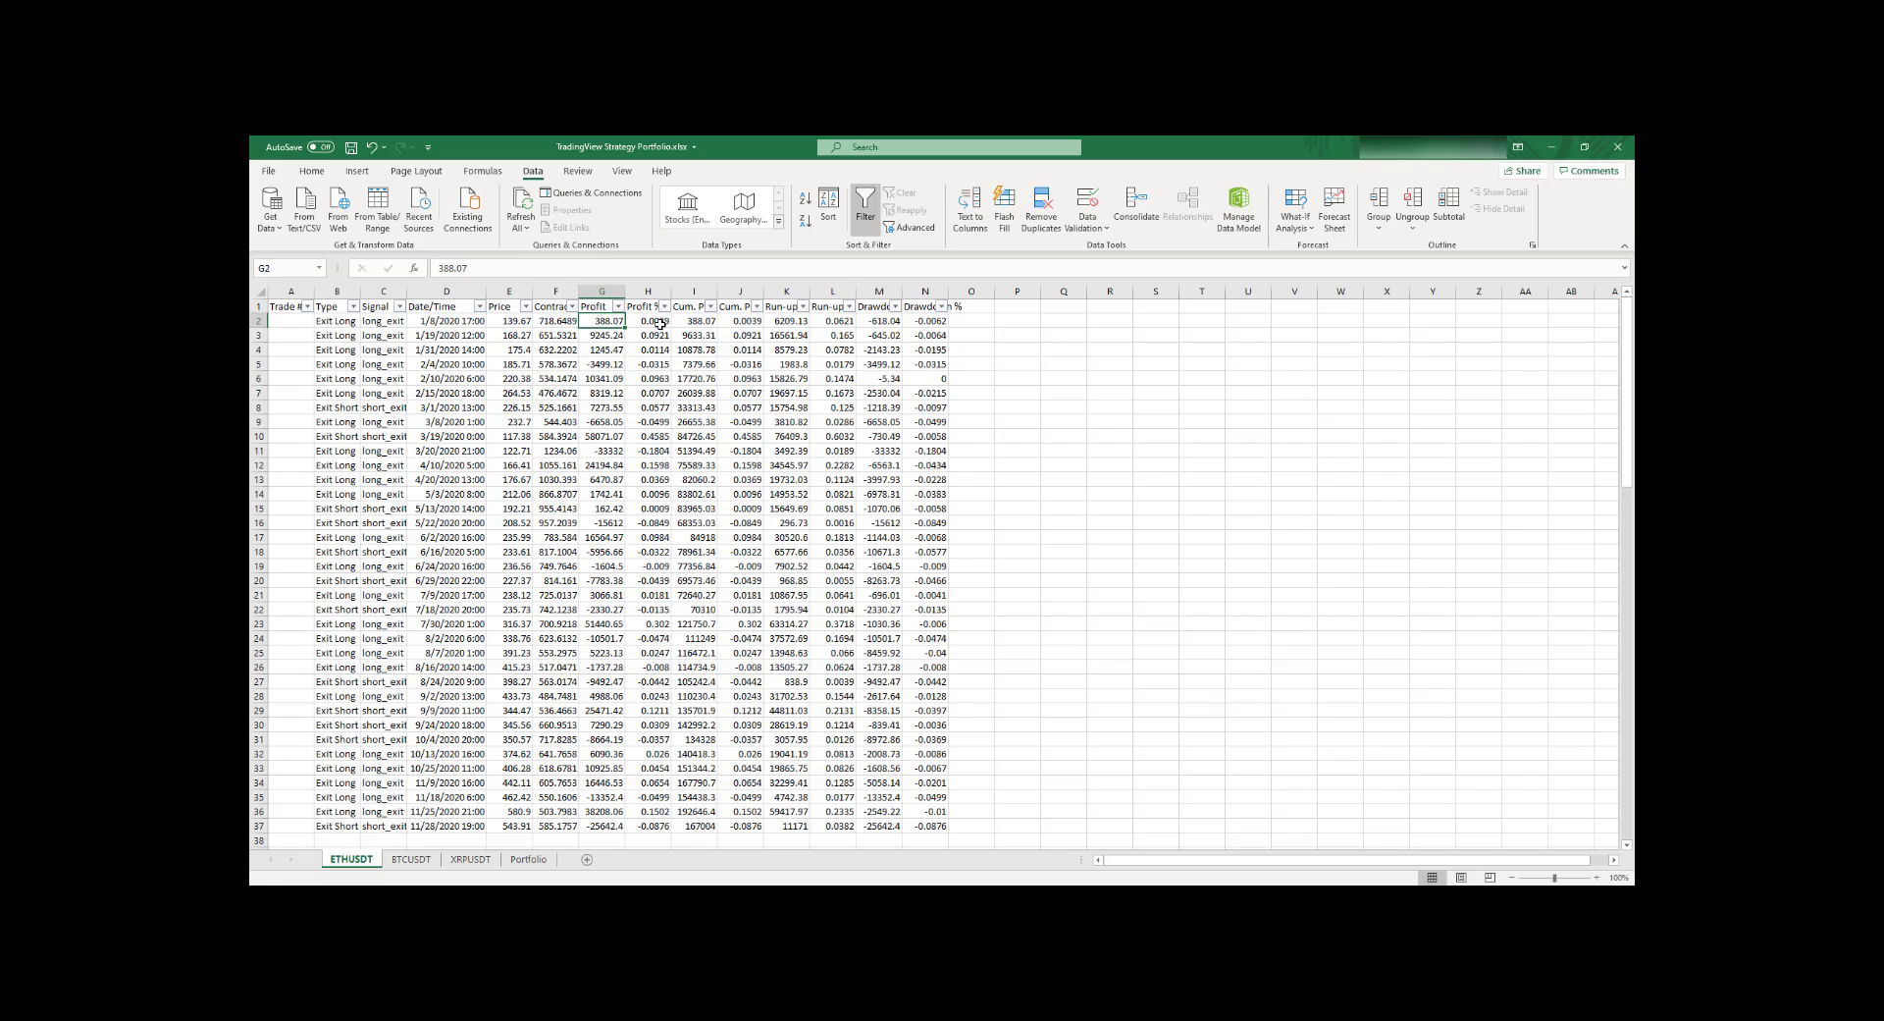
Step: Delete every column except Date/Time and Profit % and remove the filter from the ETHUSDT sheet
left_click(290, 291)
left_click(342, 292, "ctrl")
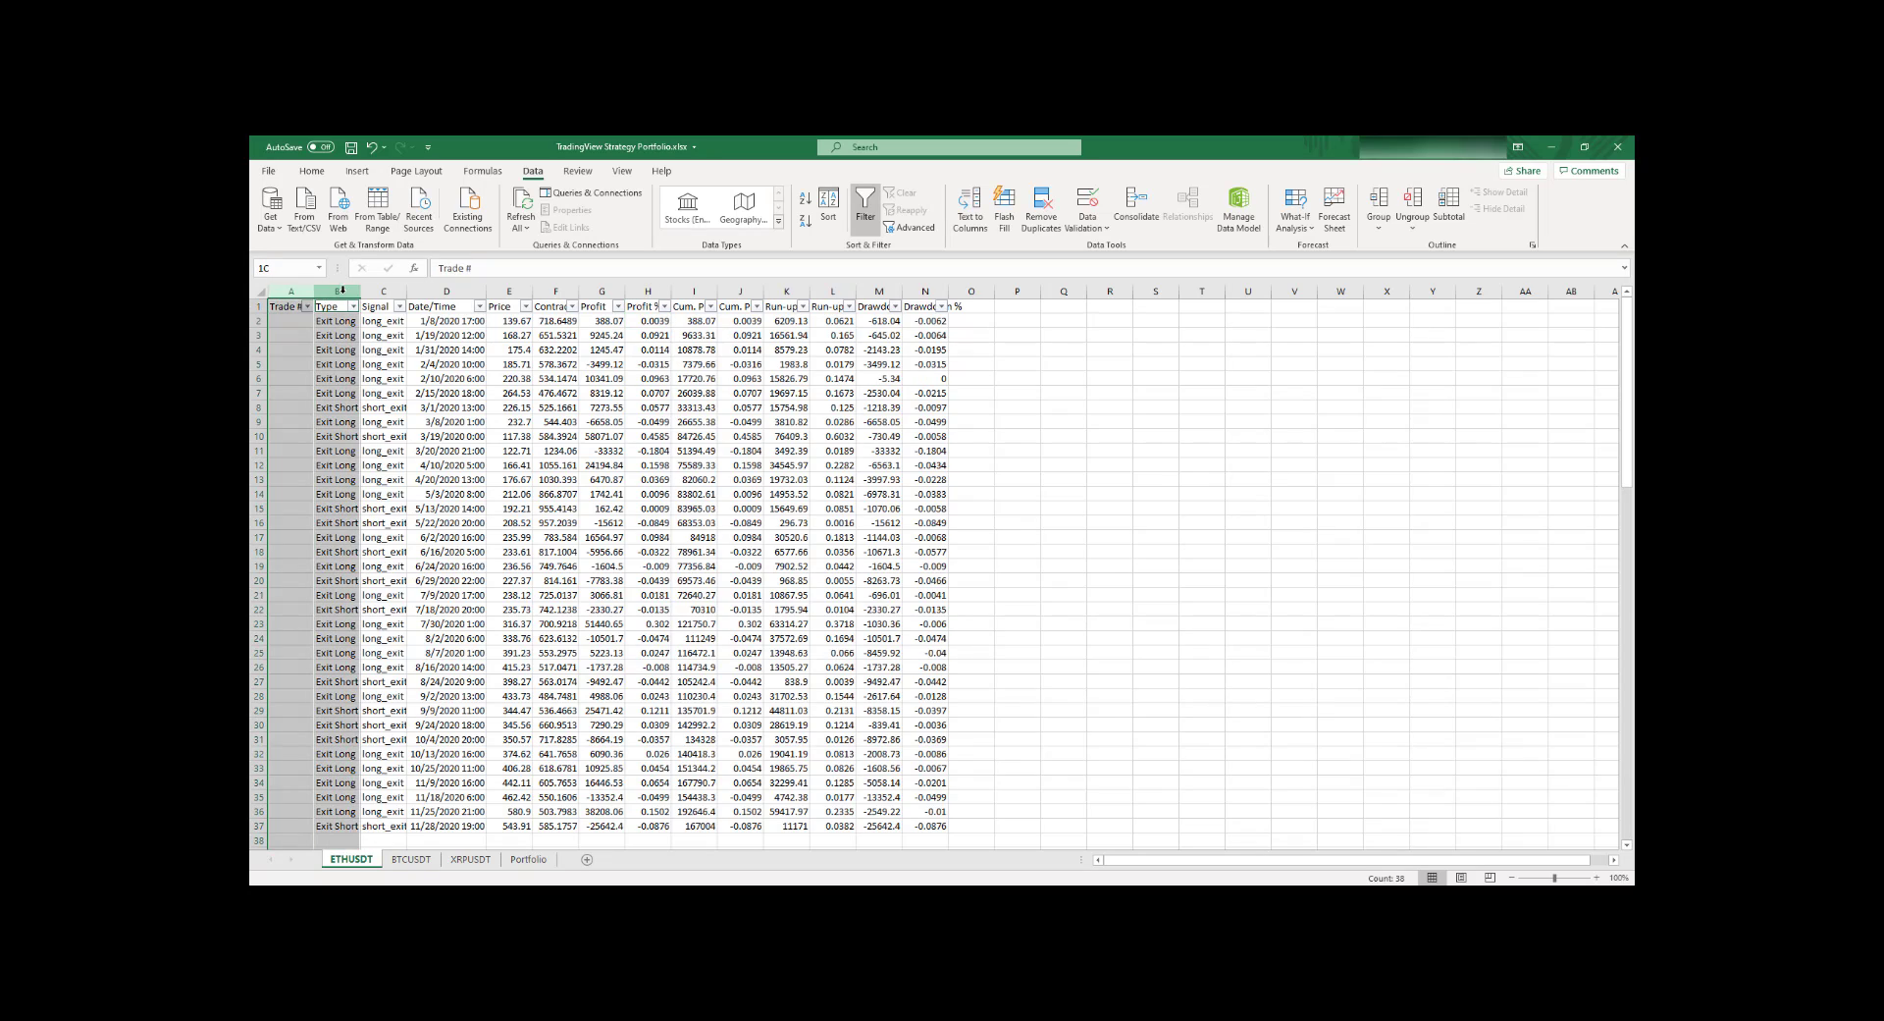
left_click_drag(343, 292, 388, 291)
left_click_drag(509, 291, 931, 293)
left_click(700, 292, "ctrl")
right_click(931, 293)
left_click(957, 432)
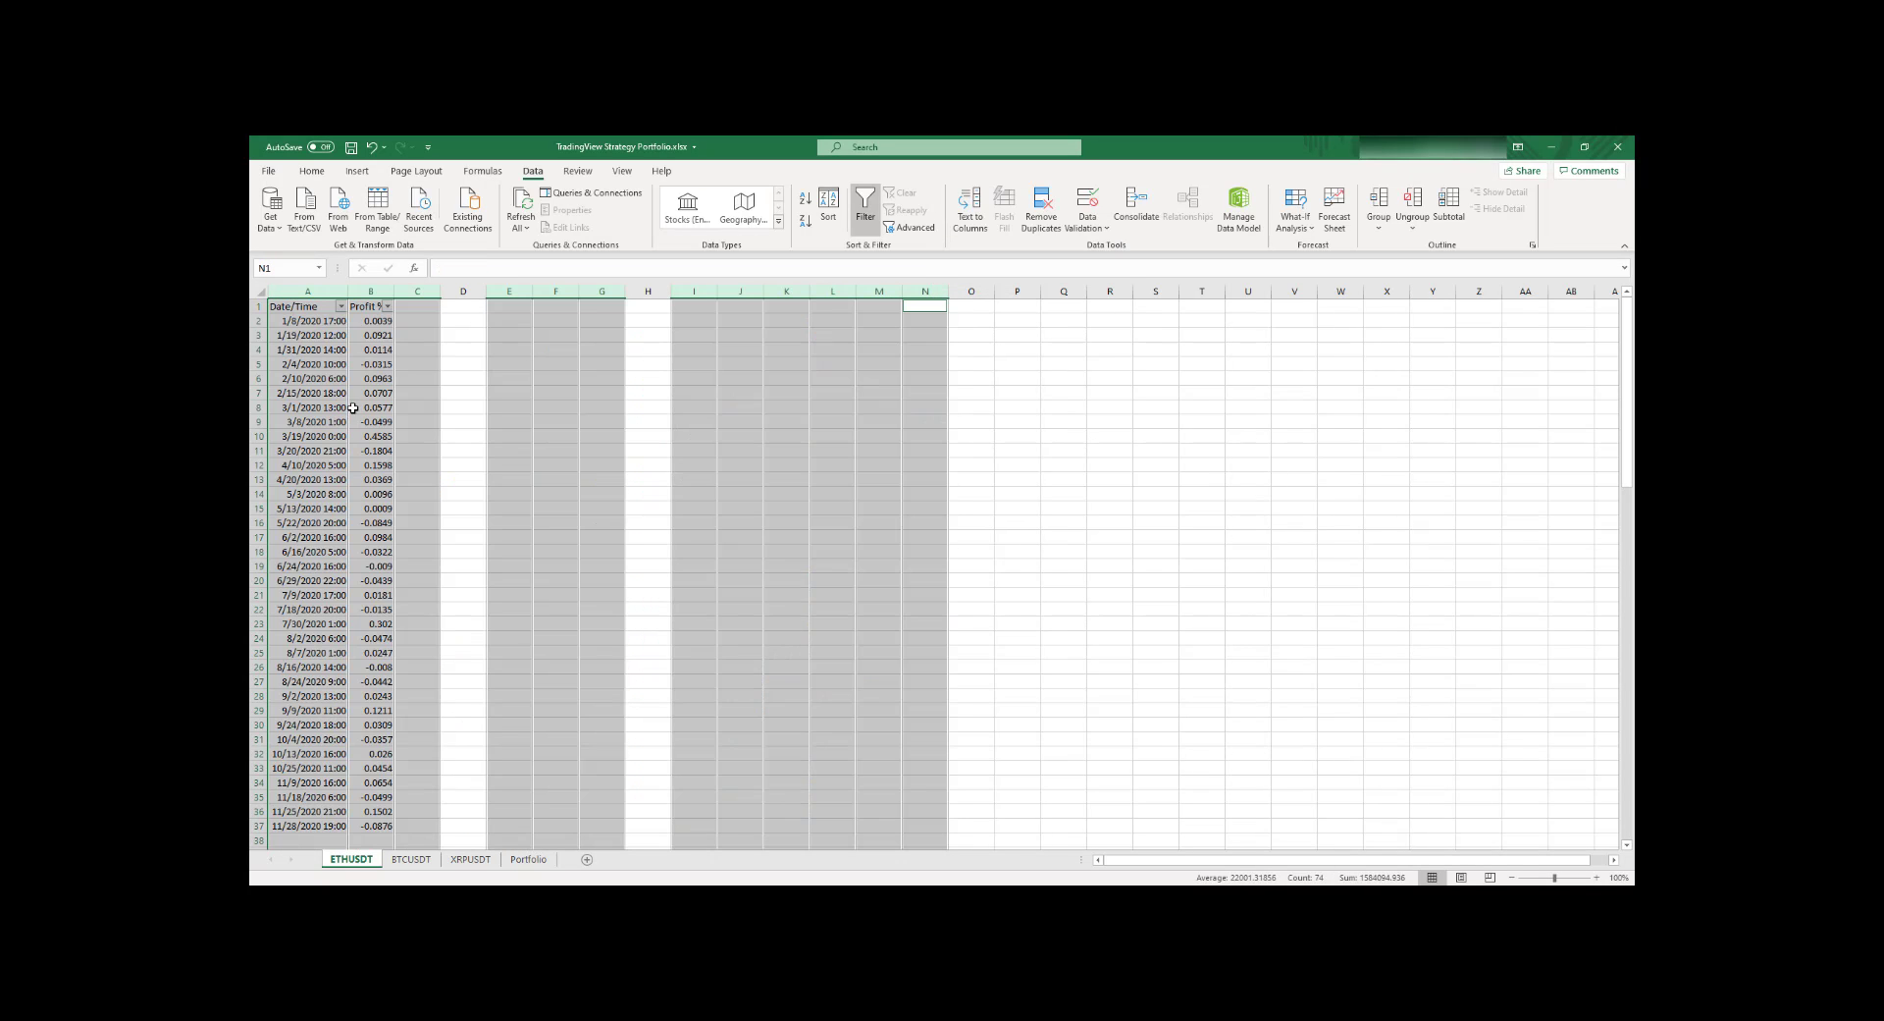
left_click(512, 420)
key("ctrl+shift+l")
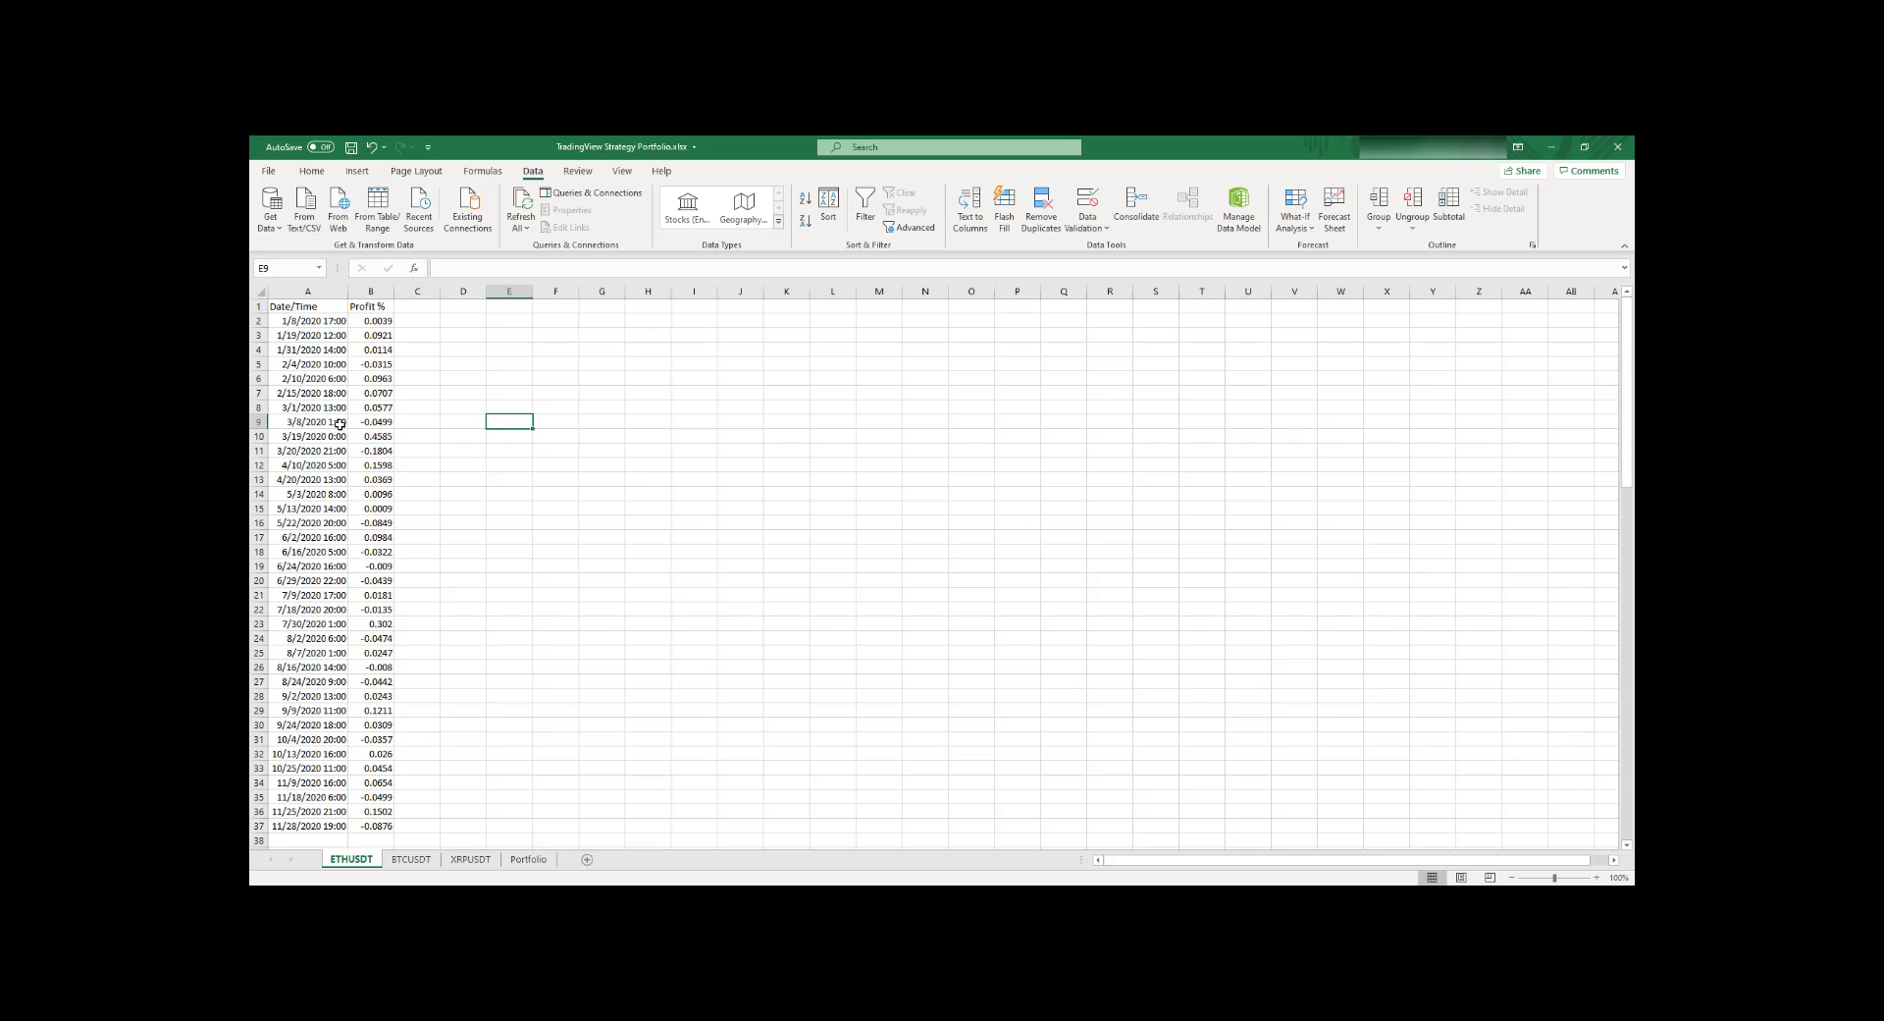
Step: Look over the remaining ETHUSDT data and the Date/Time and Profit % lists on the BTCUSDT and XRPUSDT sheets
scroll(339, 423, "down", 2)
scroll(334, 392, "up", 2)
left_click(412, 861)
left_click(469, 862)
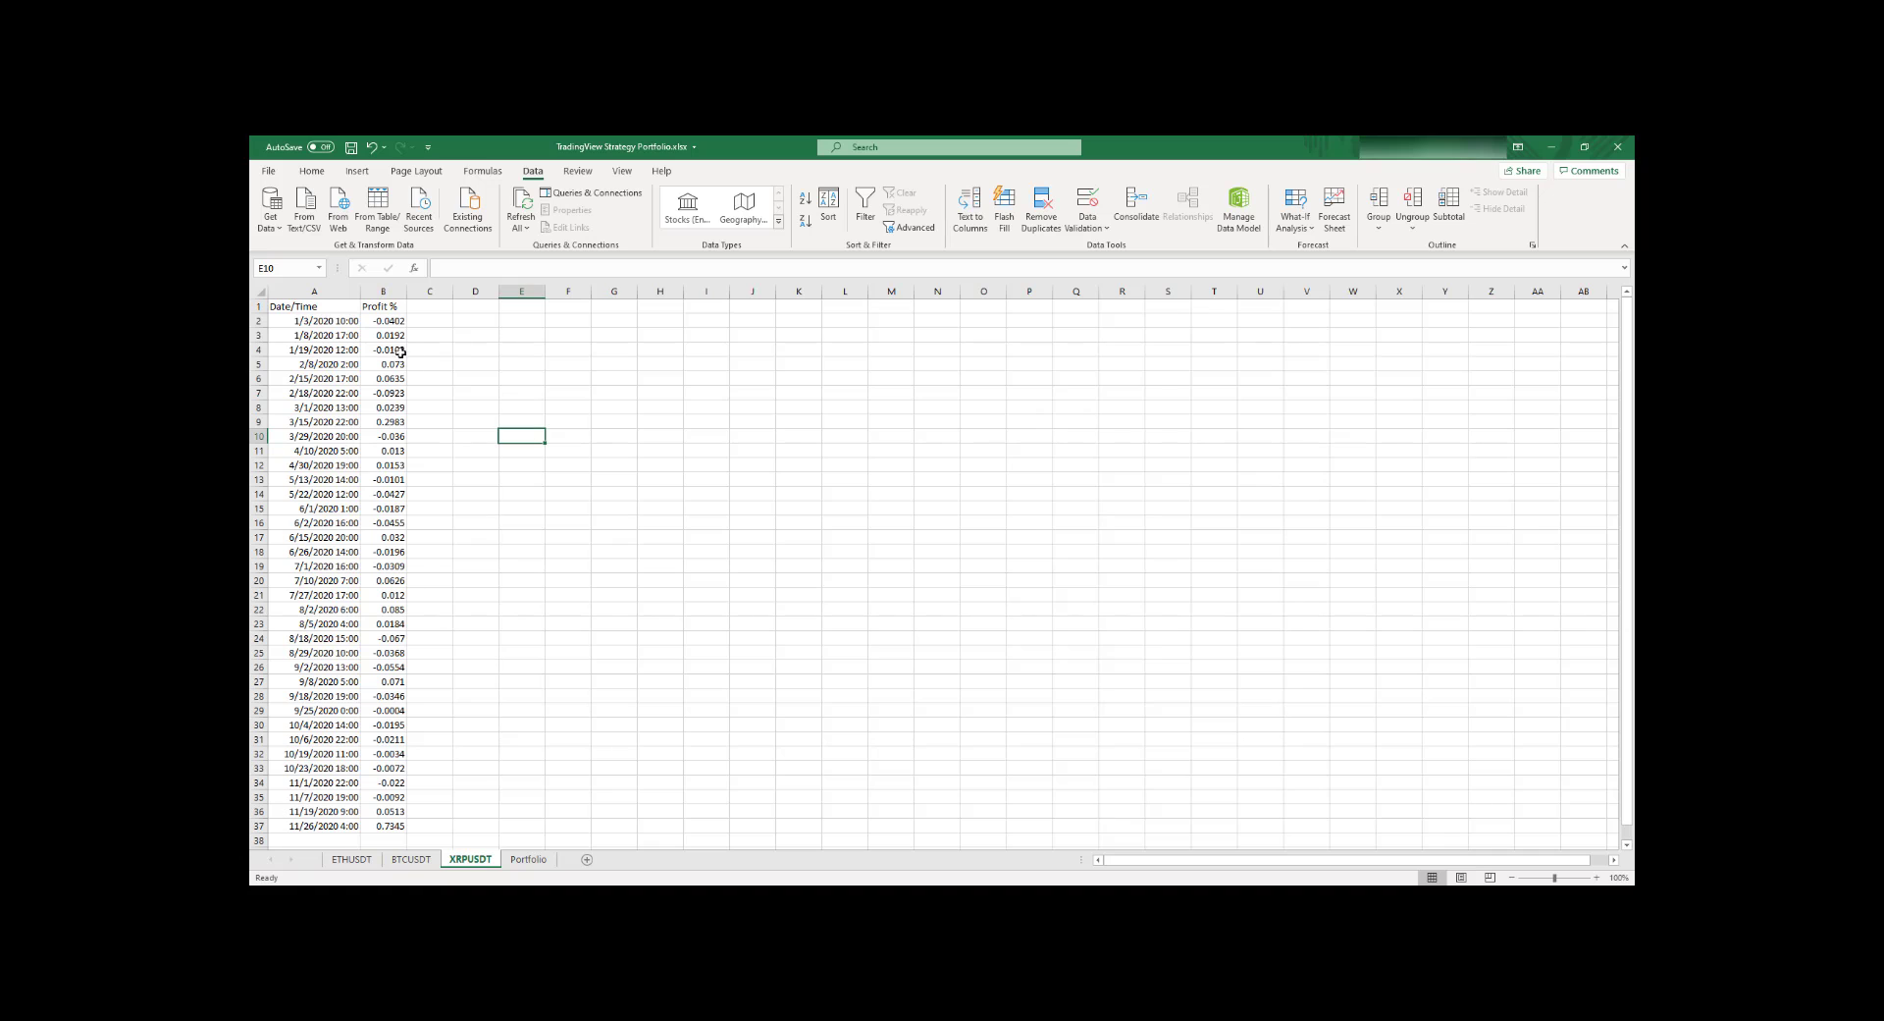
Step: Stack the dates from the ETHUSDT, BTCUSDT and XRPUSDT sheets in column A of the Portfolio sheet, fitting the column width
left_click(351, 863)
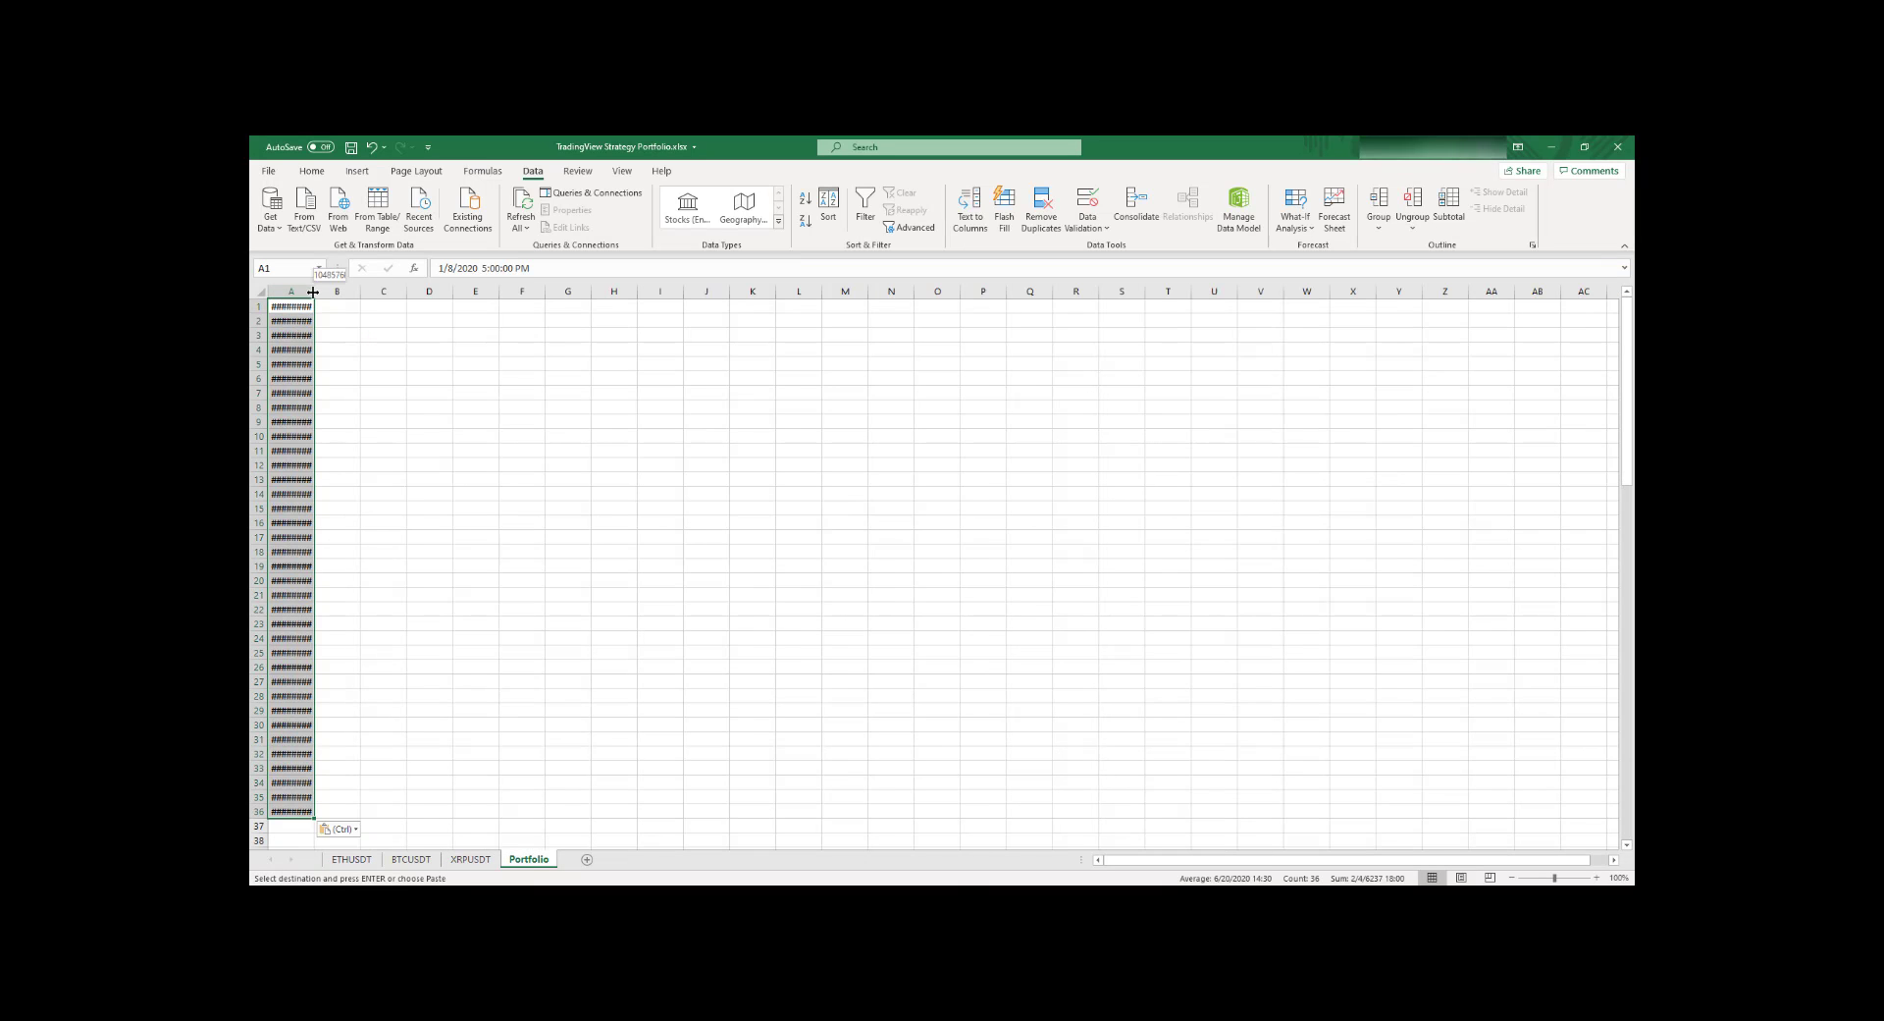
double_click(313, 291)
left_click(353, 860)
left_click(412, 860)
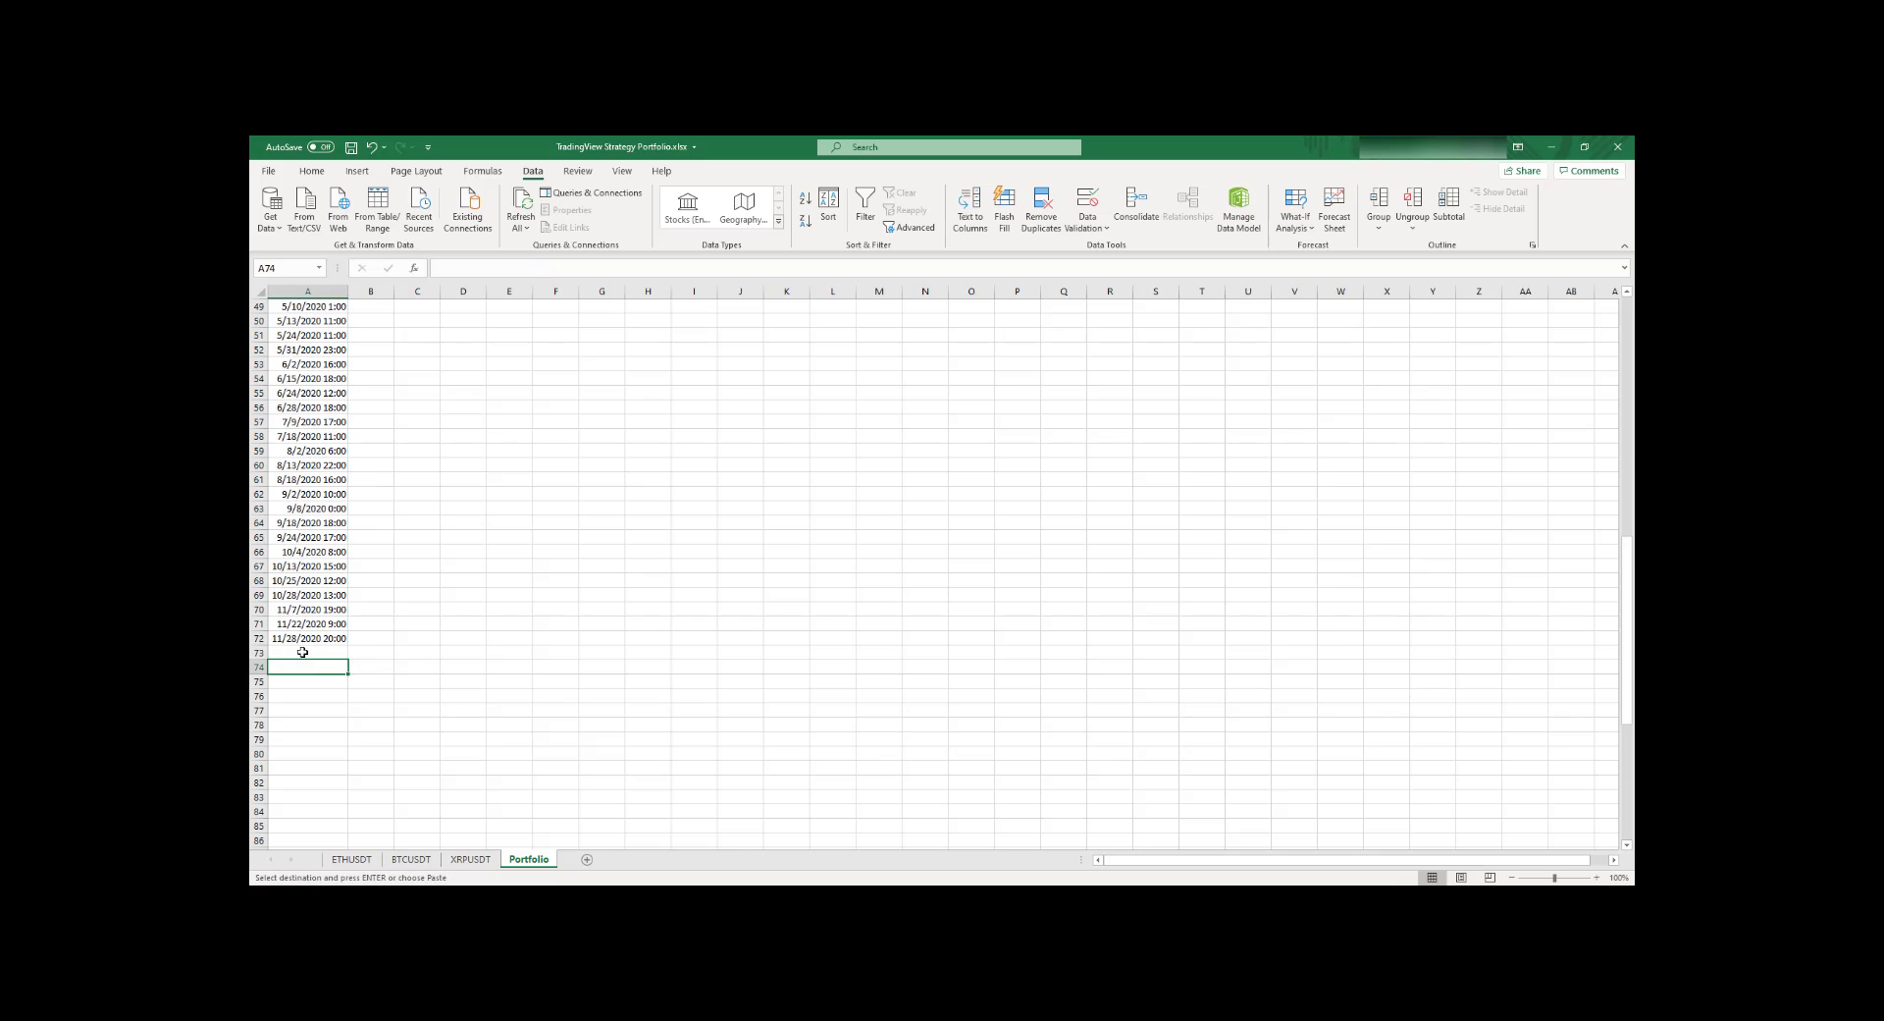
left_click(302, 652)
key("ctrl+v")
scroll(302, 589, "up", 16)
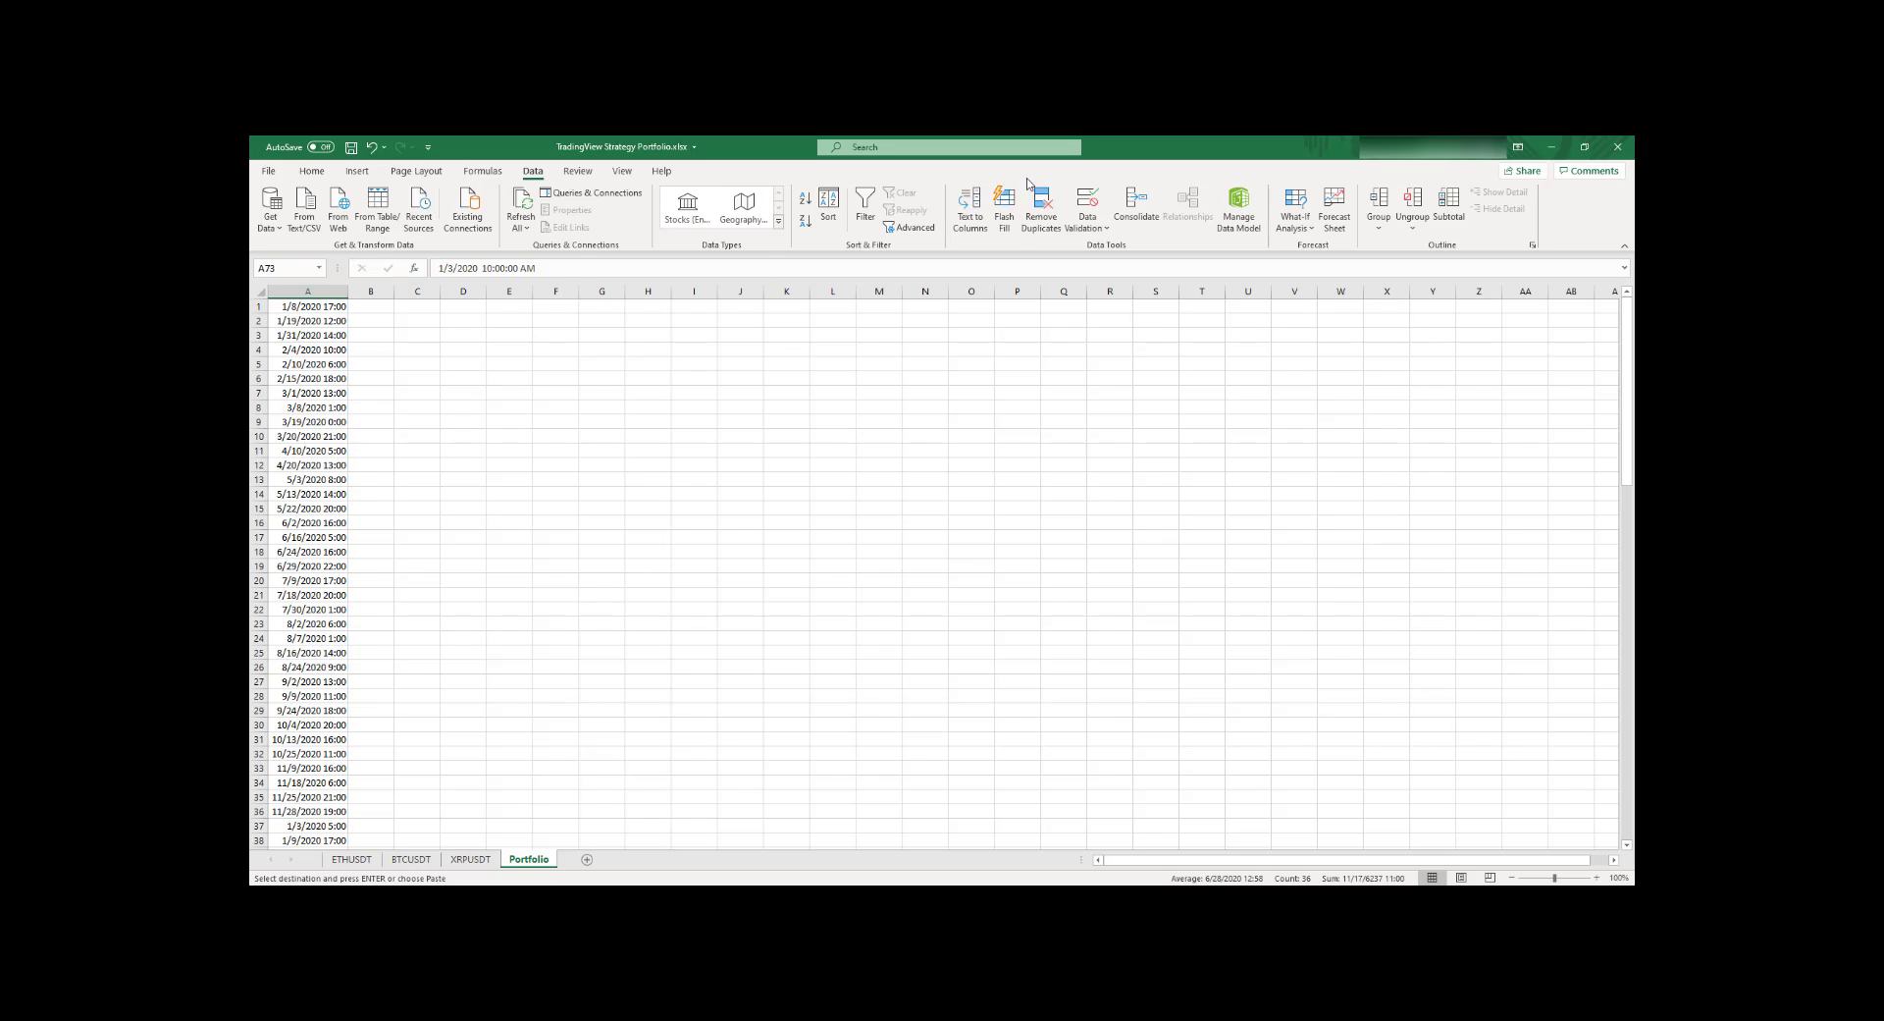
Step: Try to remove duplicates from the currently selected XRPUSDT dates in column A
left_click(1041, 208)
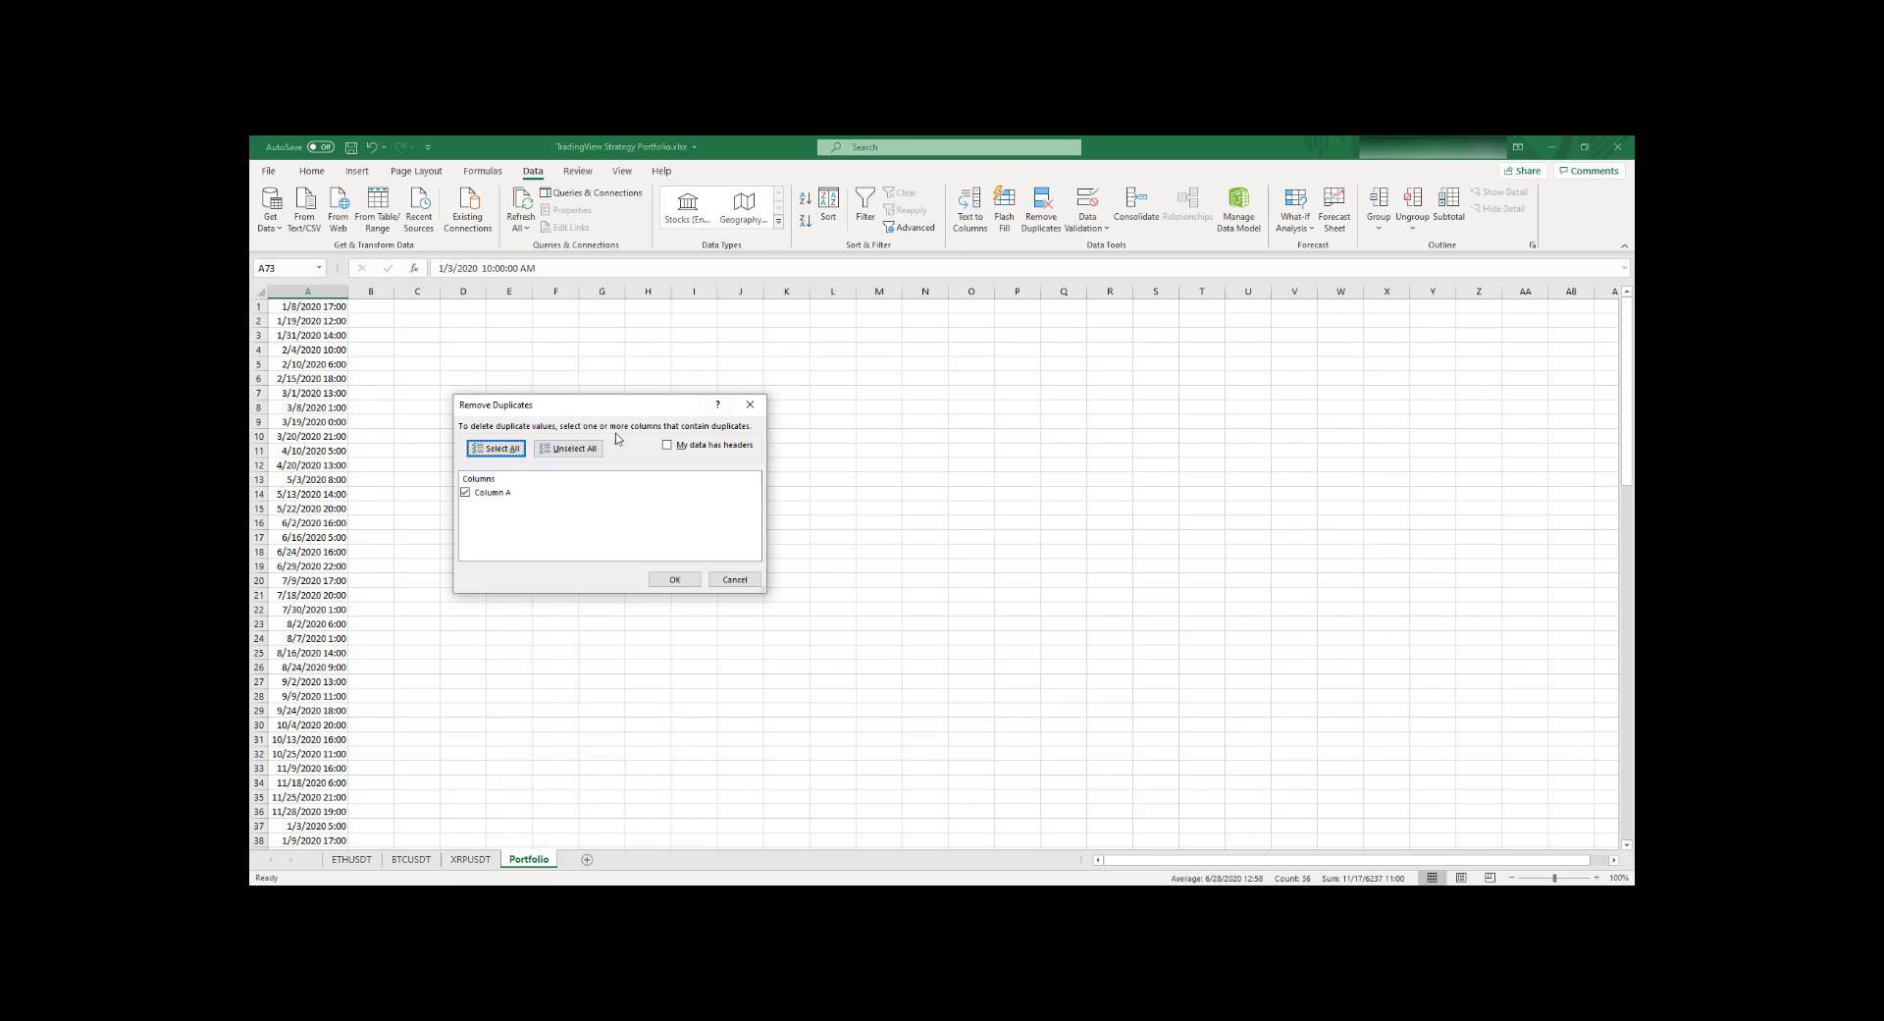
left_click(674, 579)
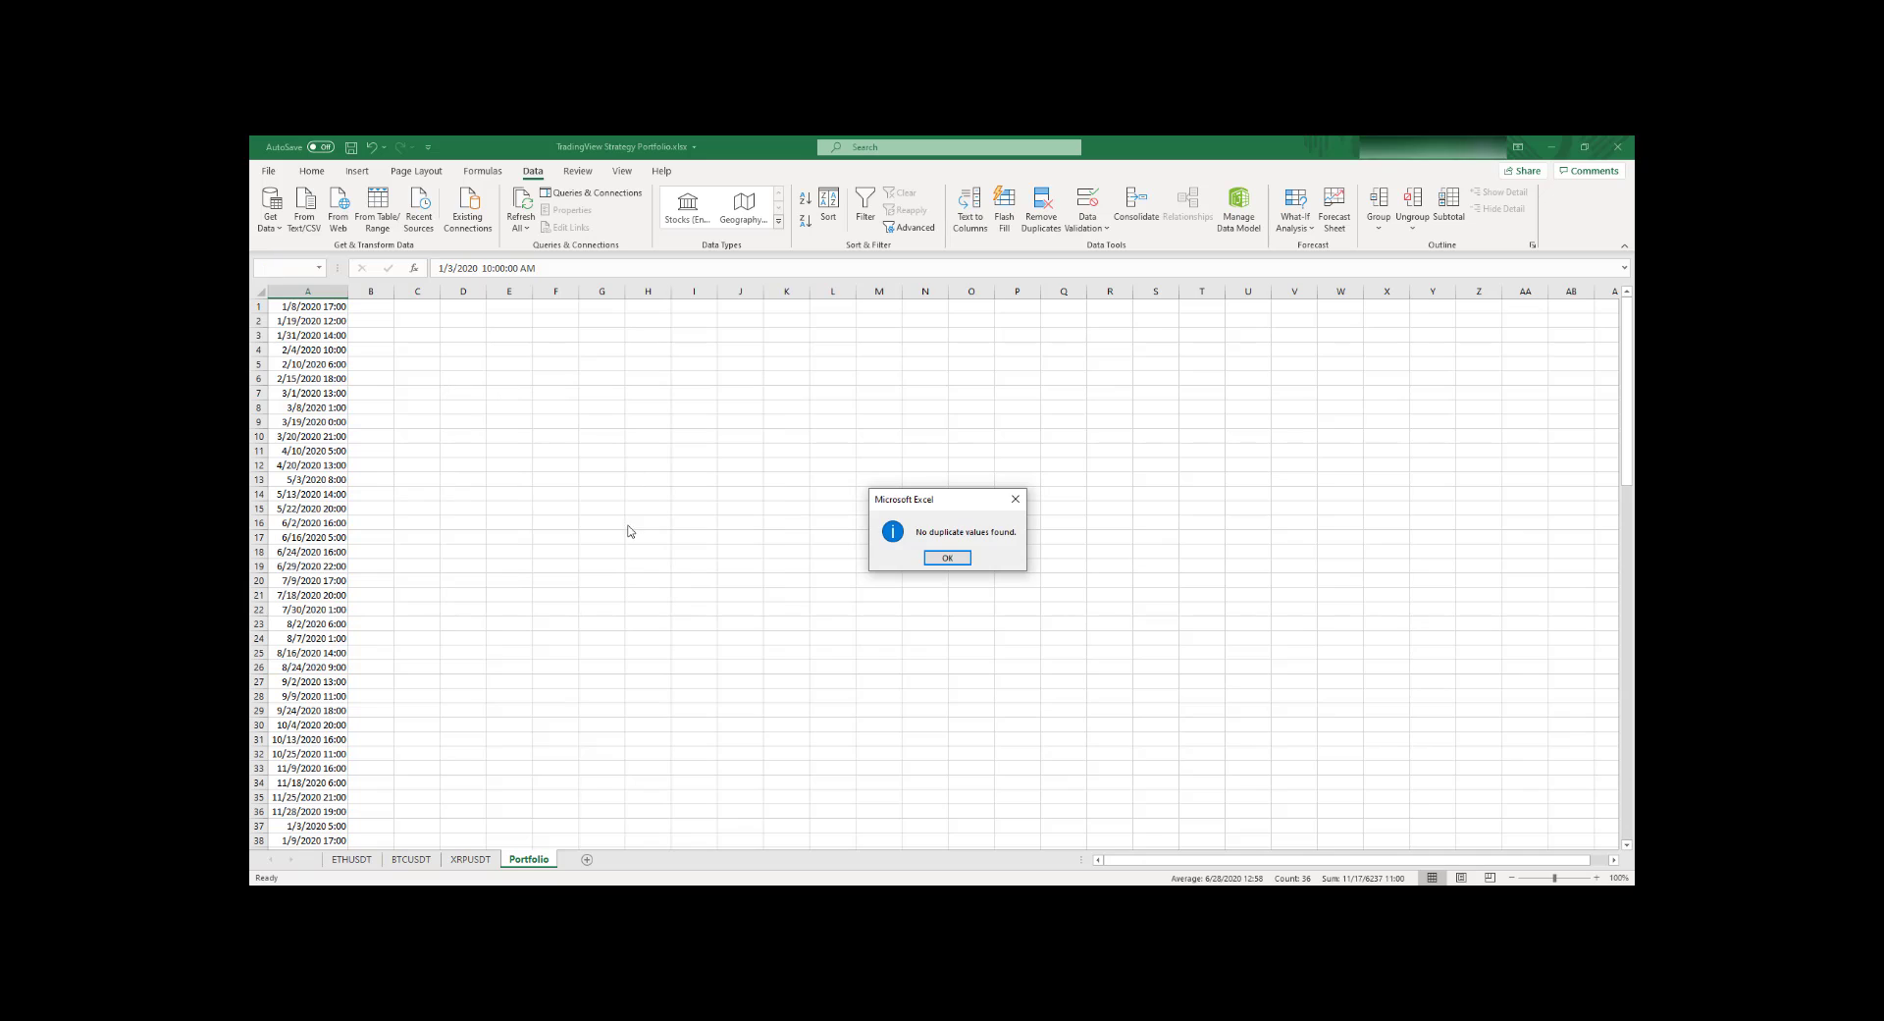
left_click(947, 558)
Step: Remove duplicate dates from the whole of column A and sort them from oldest to newest
left_click(312, 291)
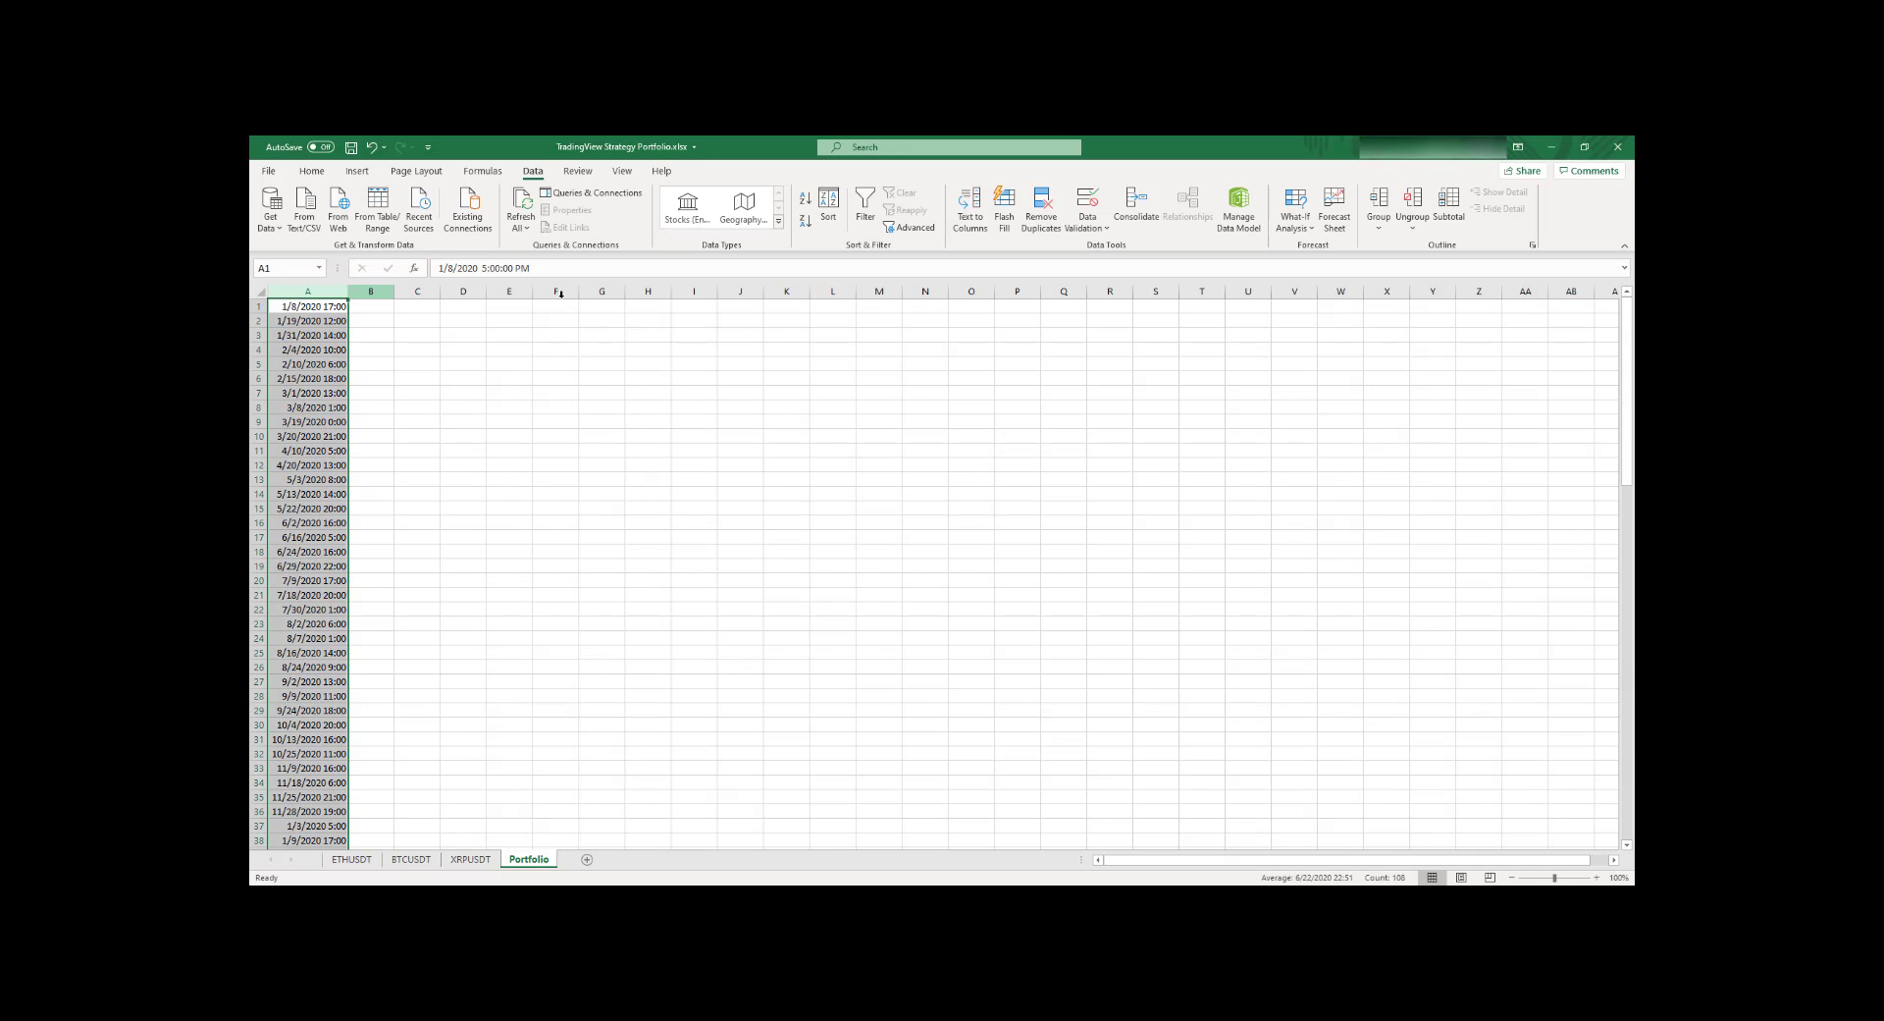
left_click(1041, 208)
left_click(674, 579)
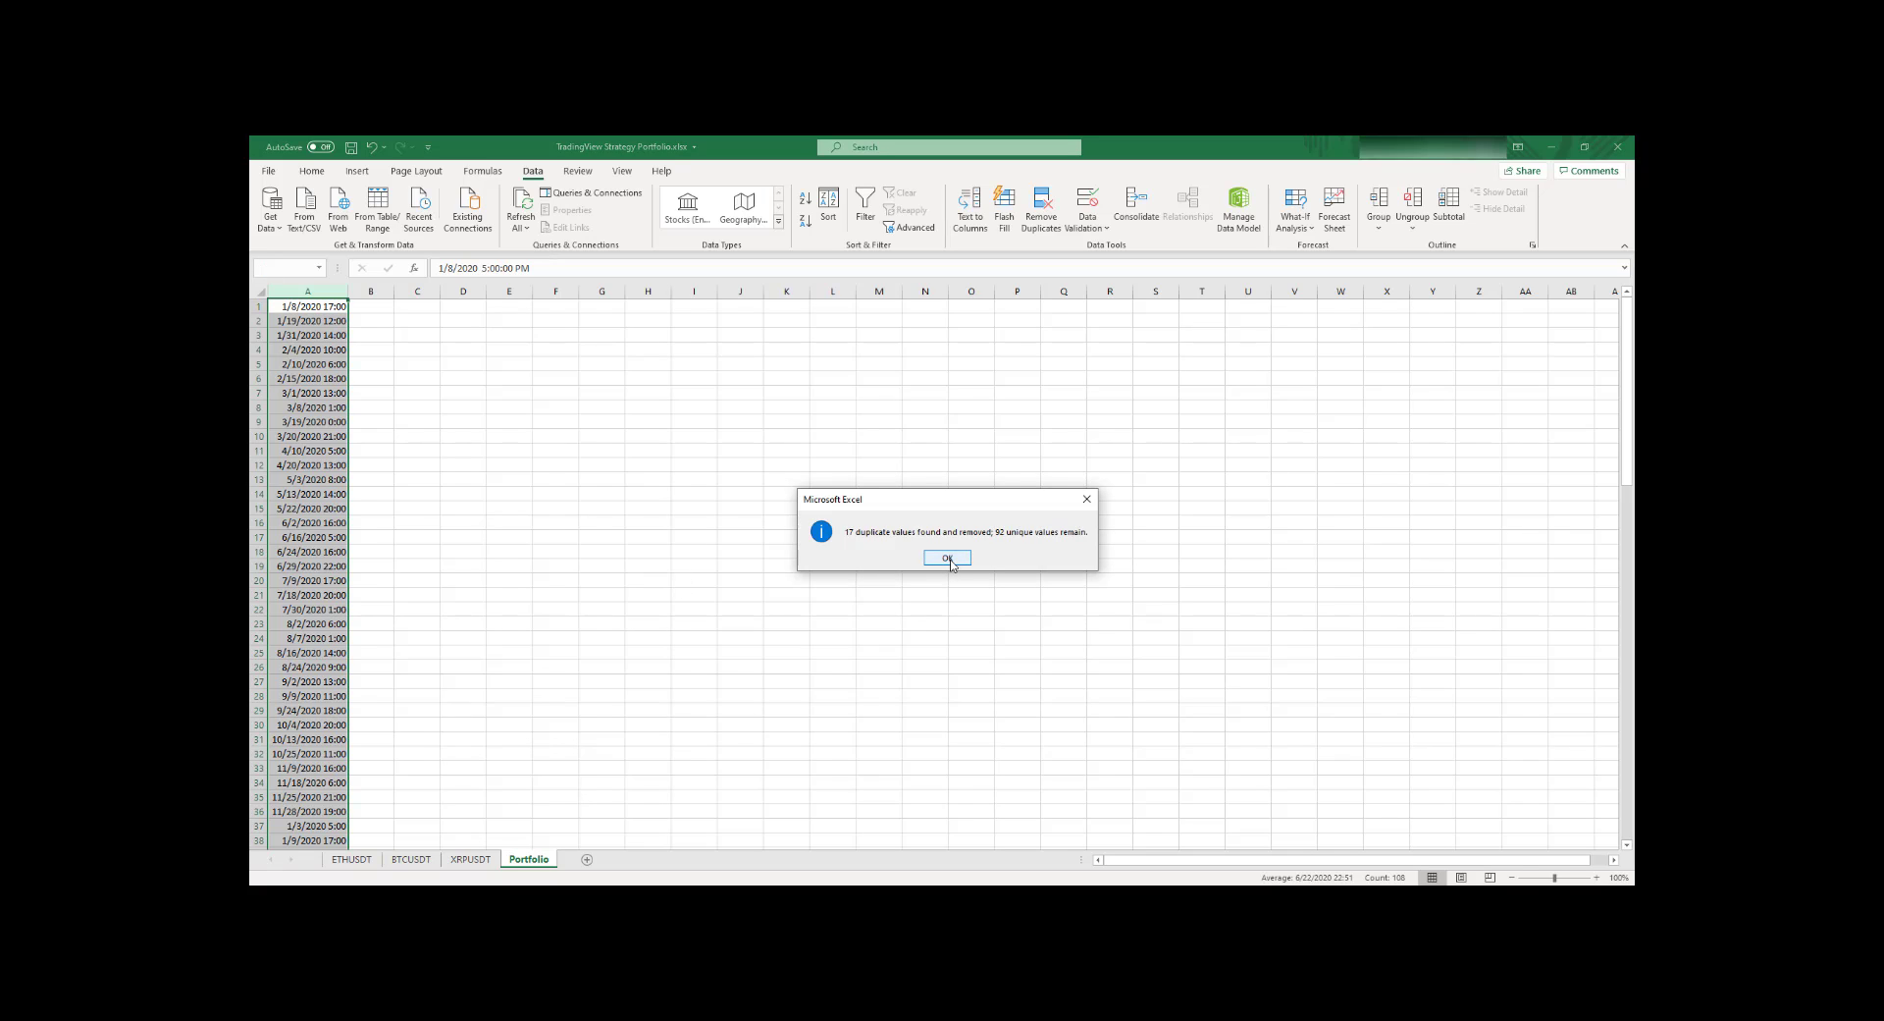
left_click(947, 557)
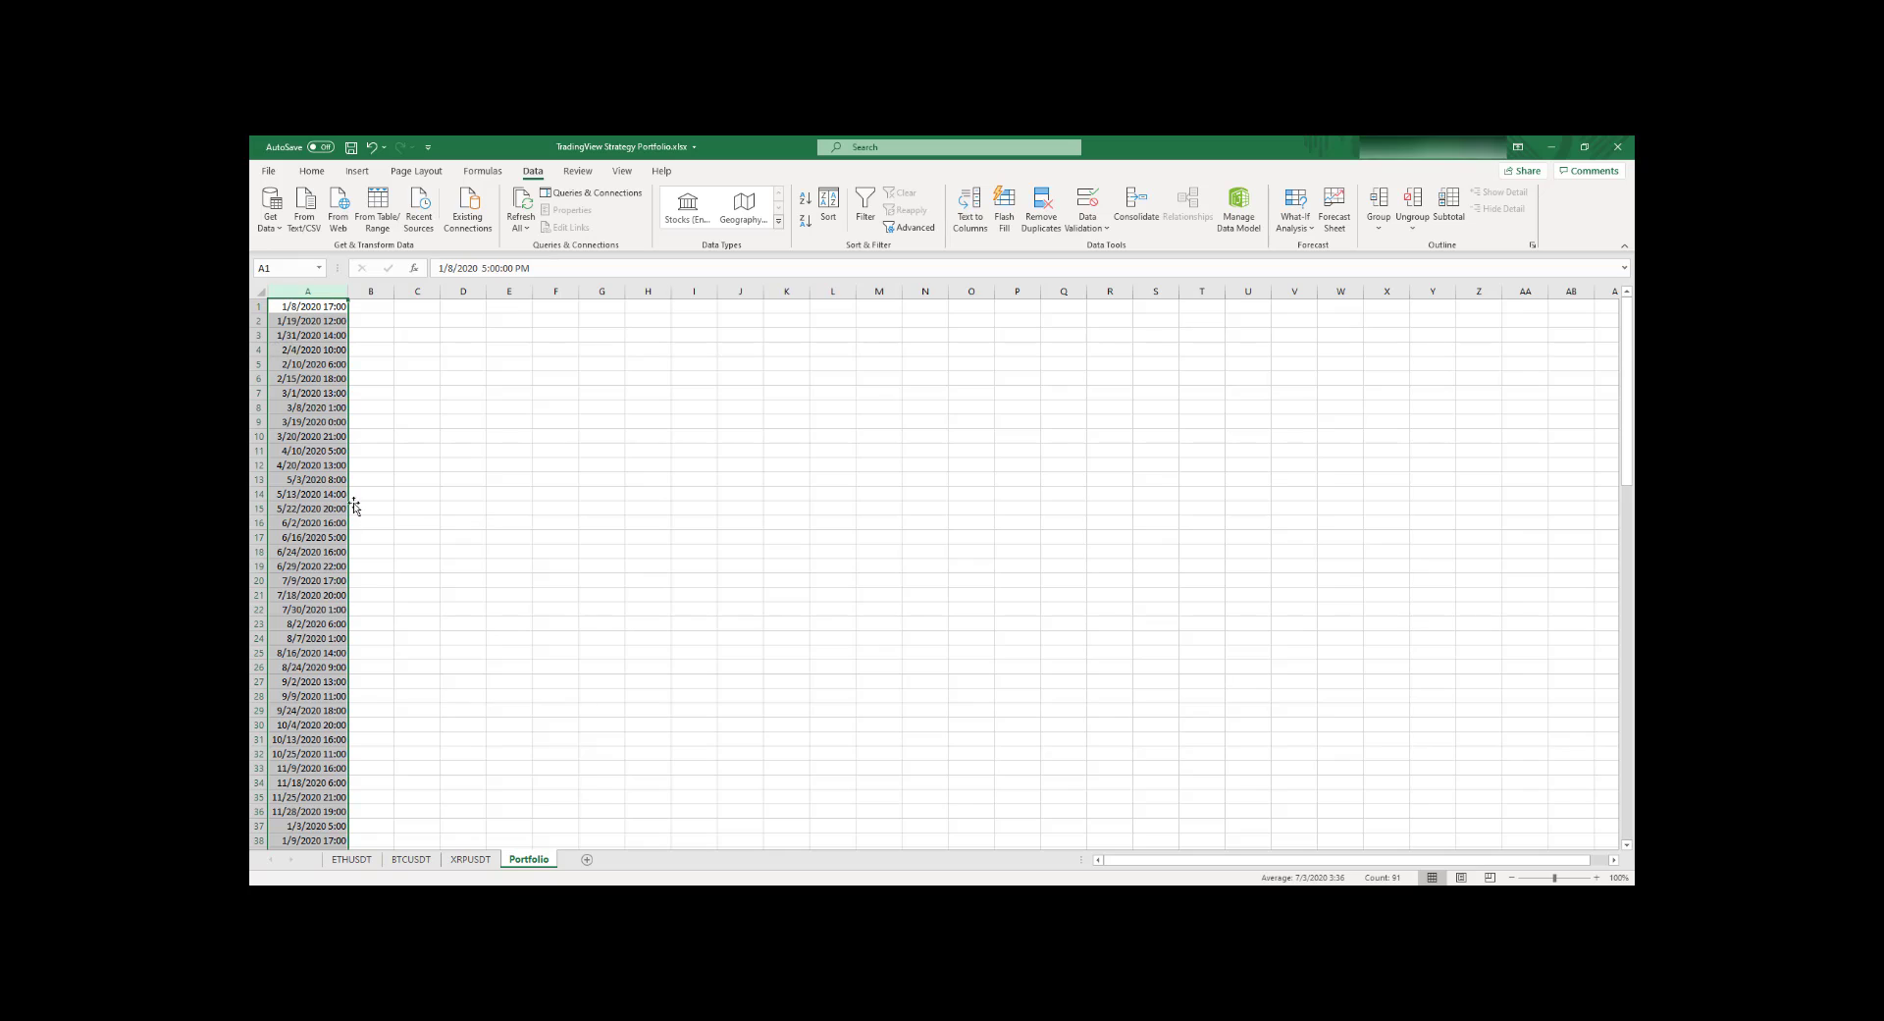
left_click(844, 214)
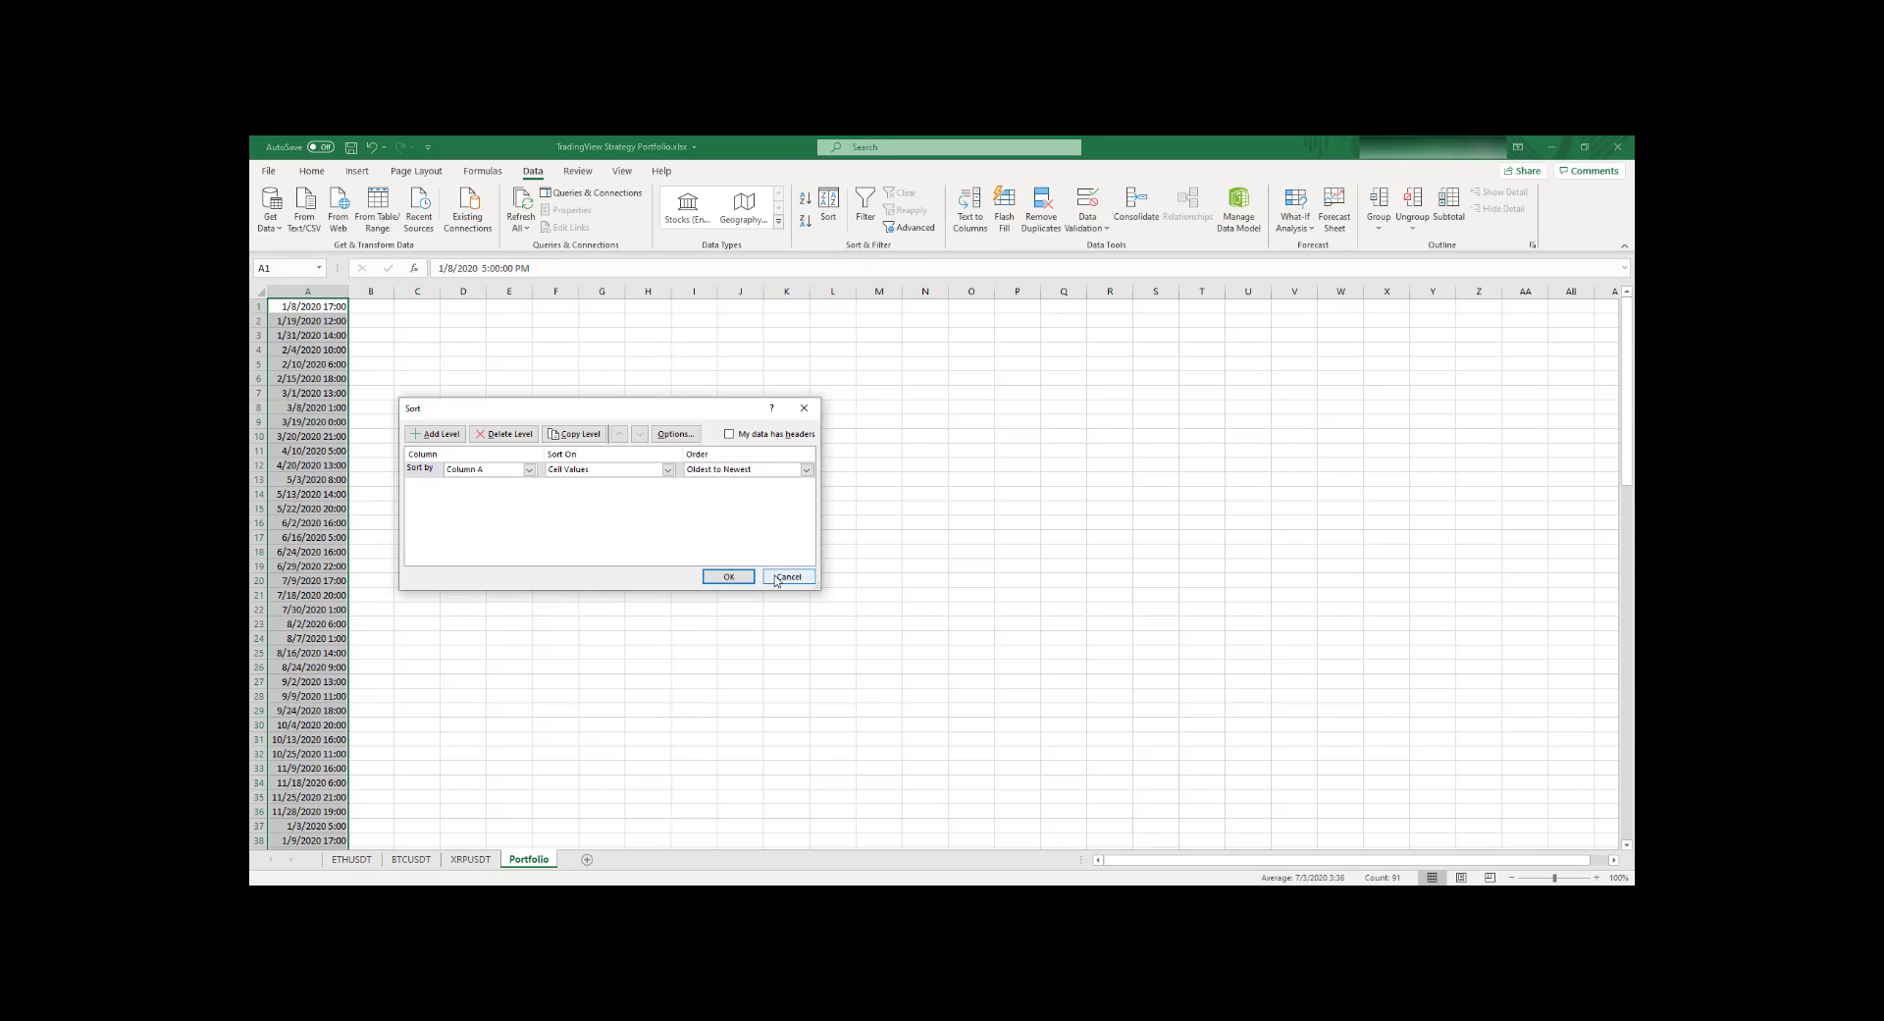
left_click(734, 583)
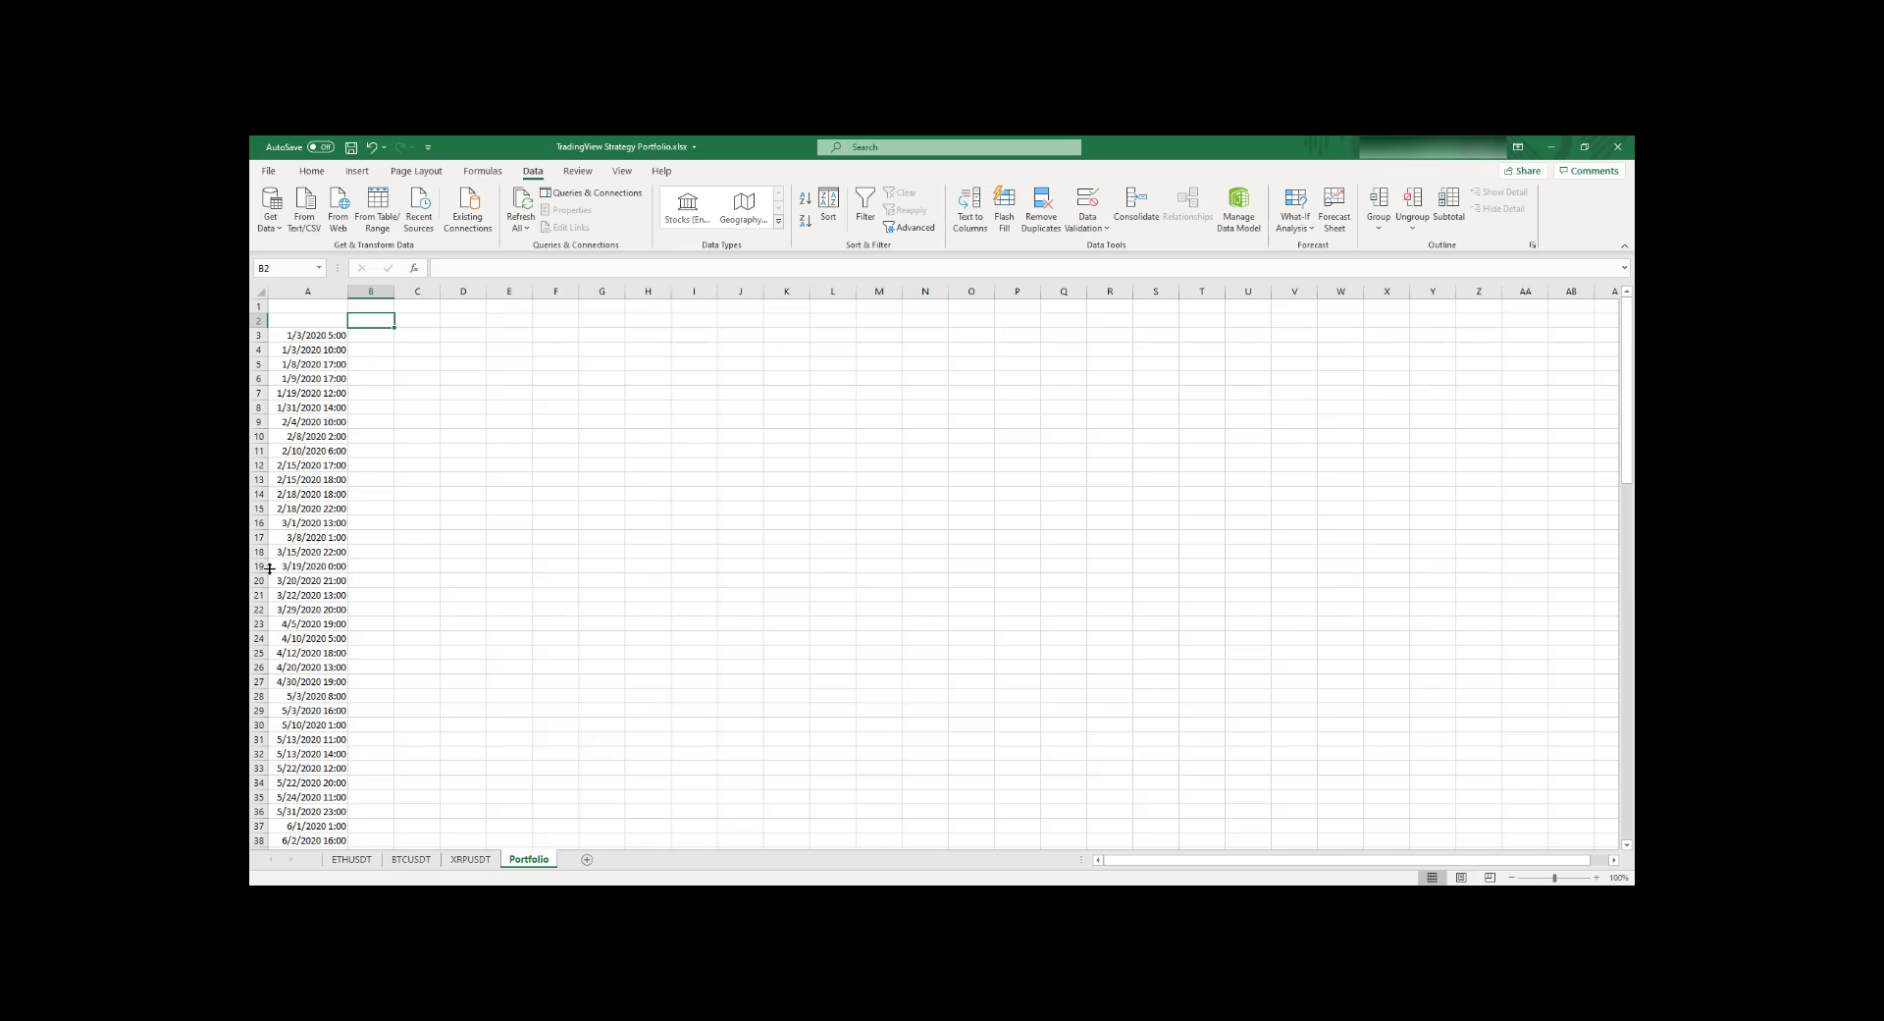
Step: Enter the heading ETHUSDT in cell B2 of the Portfolio sheet
left_click(361, 860)
left_click(529, 860)
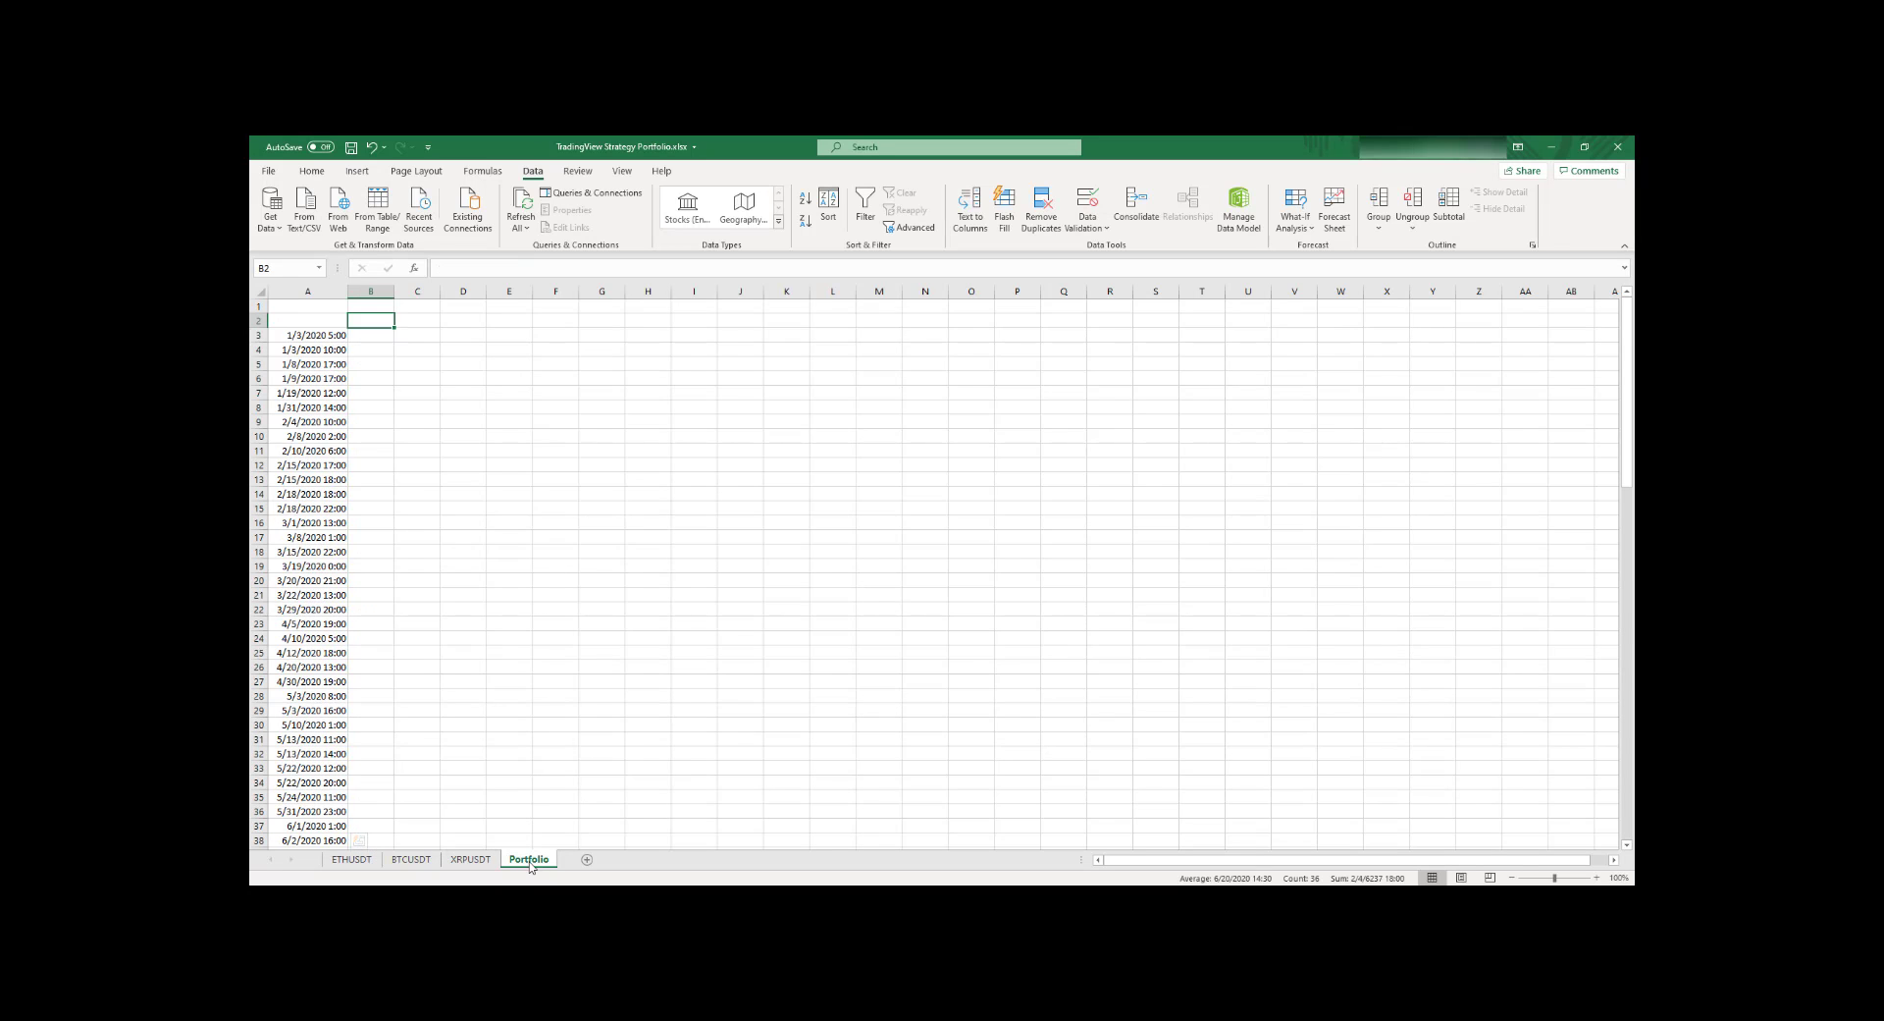
left_click(388, 318)
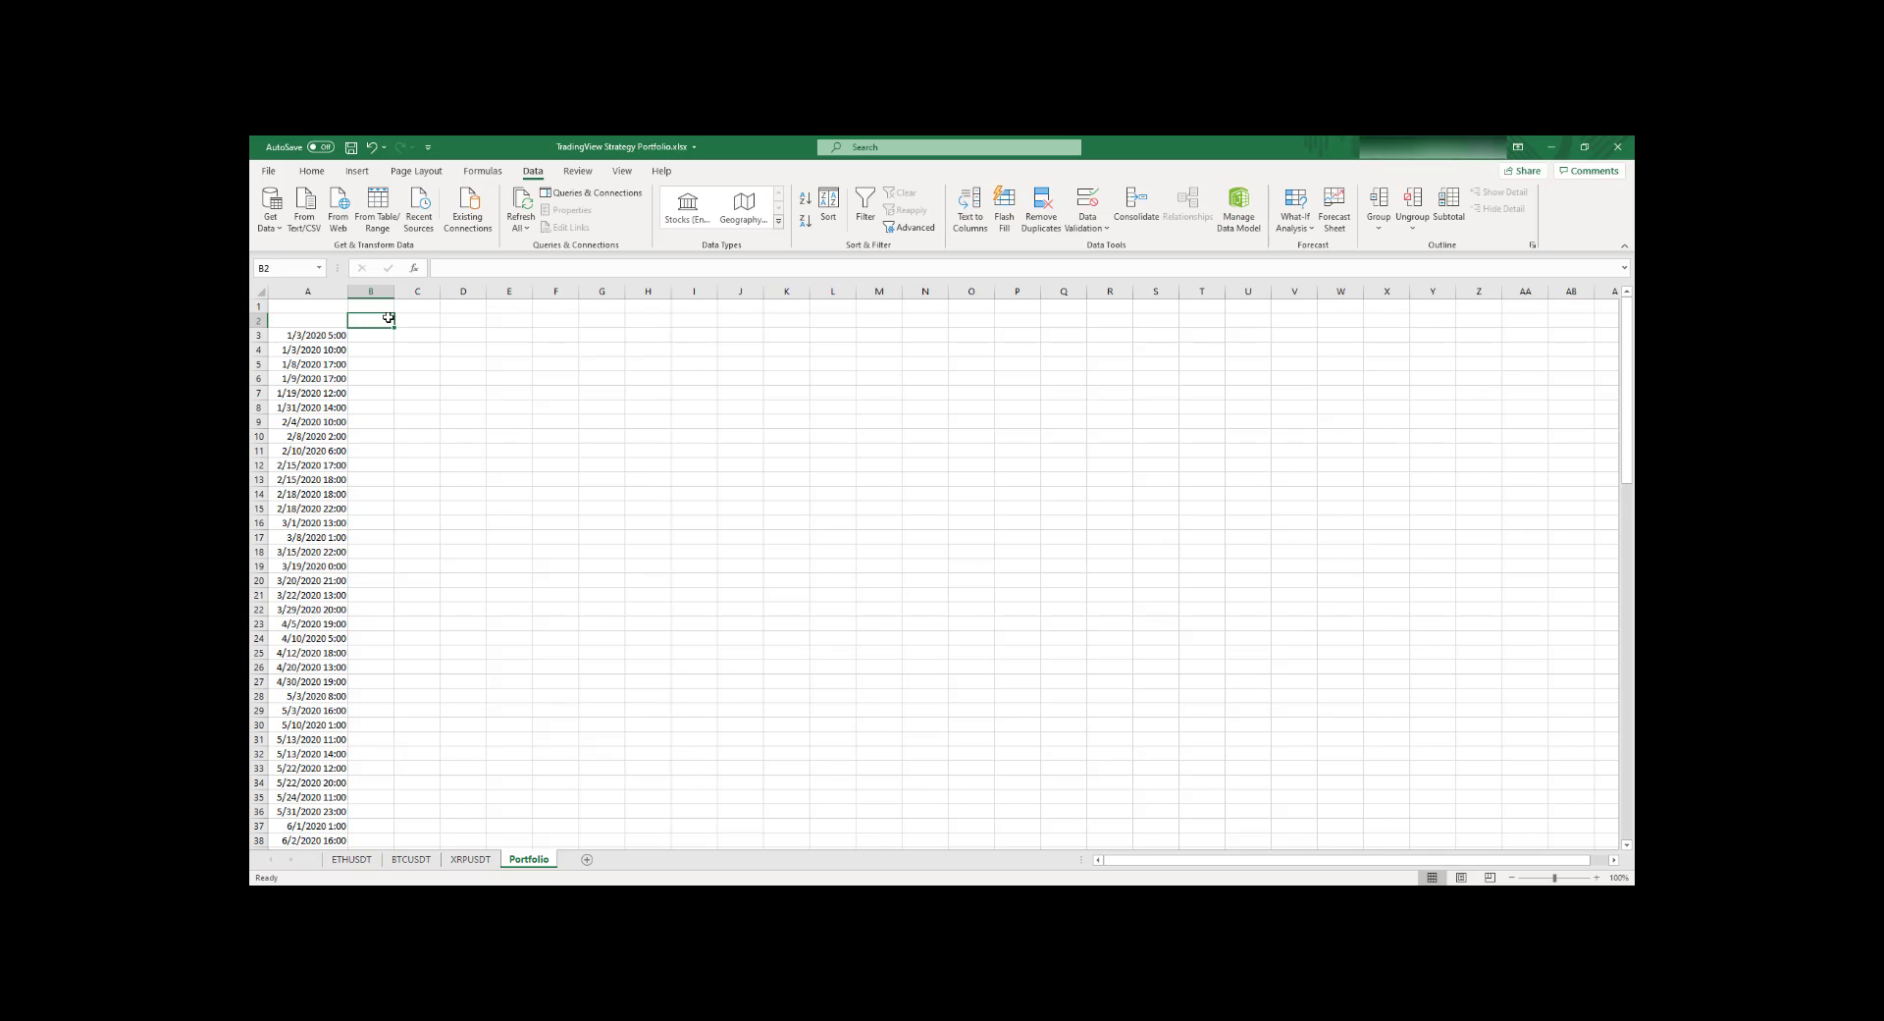
type("ETH")
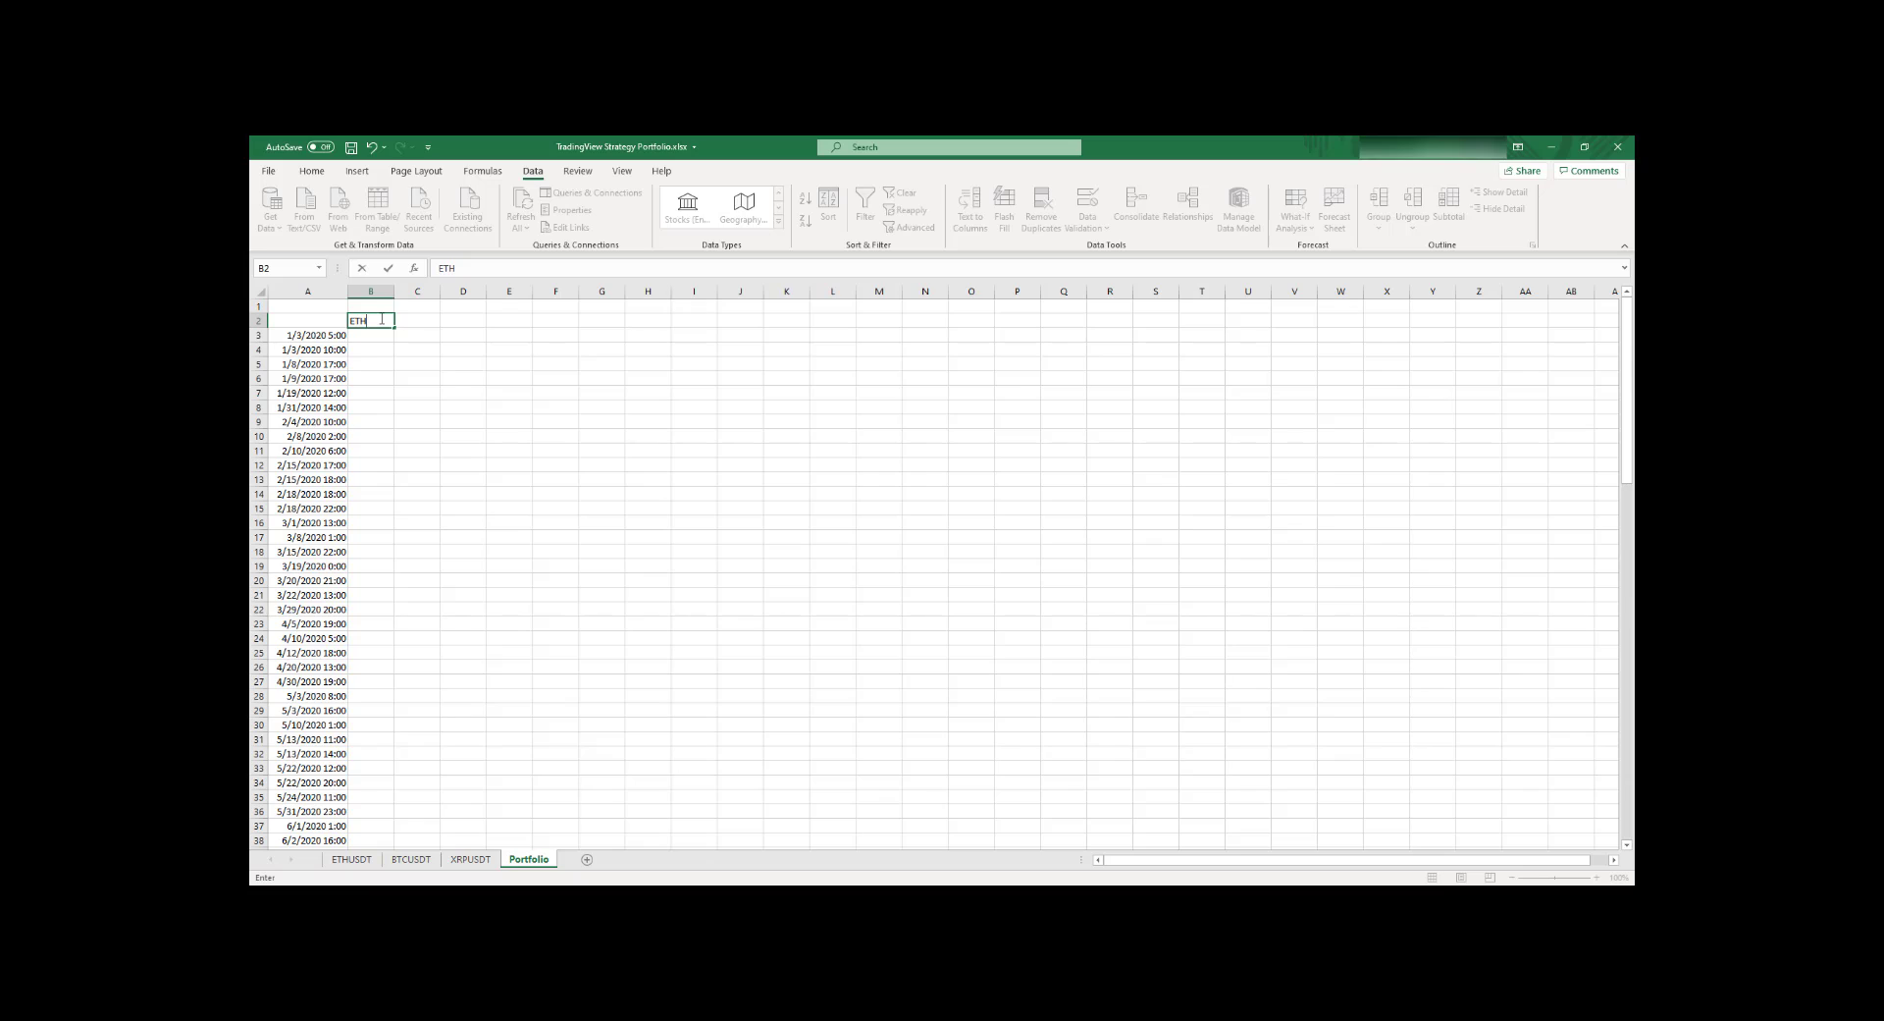
type("USDT")
key("Return")
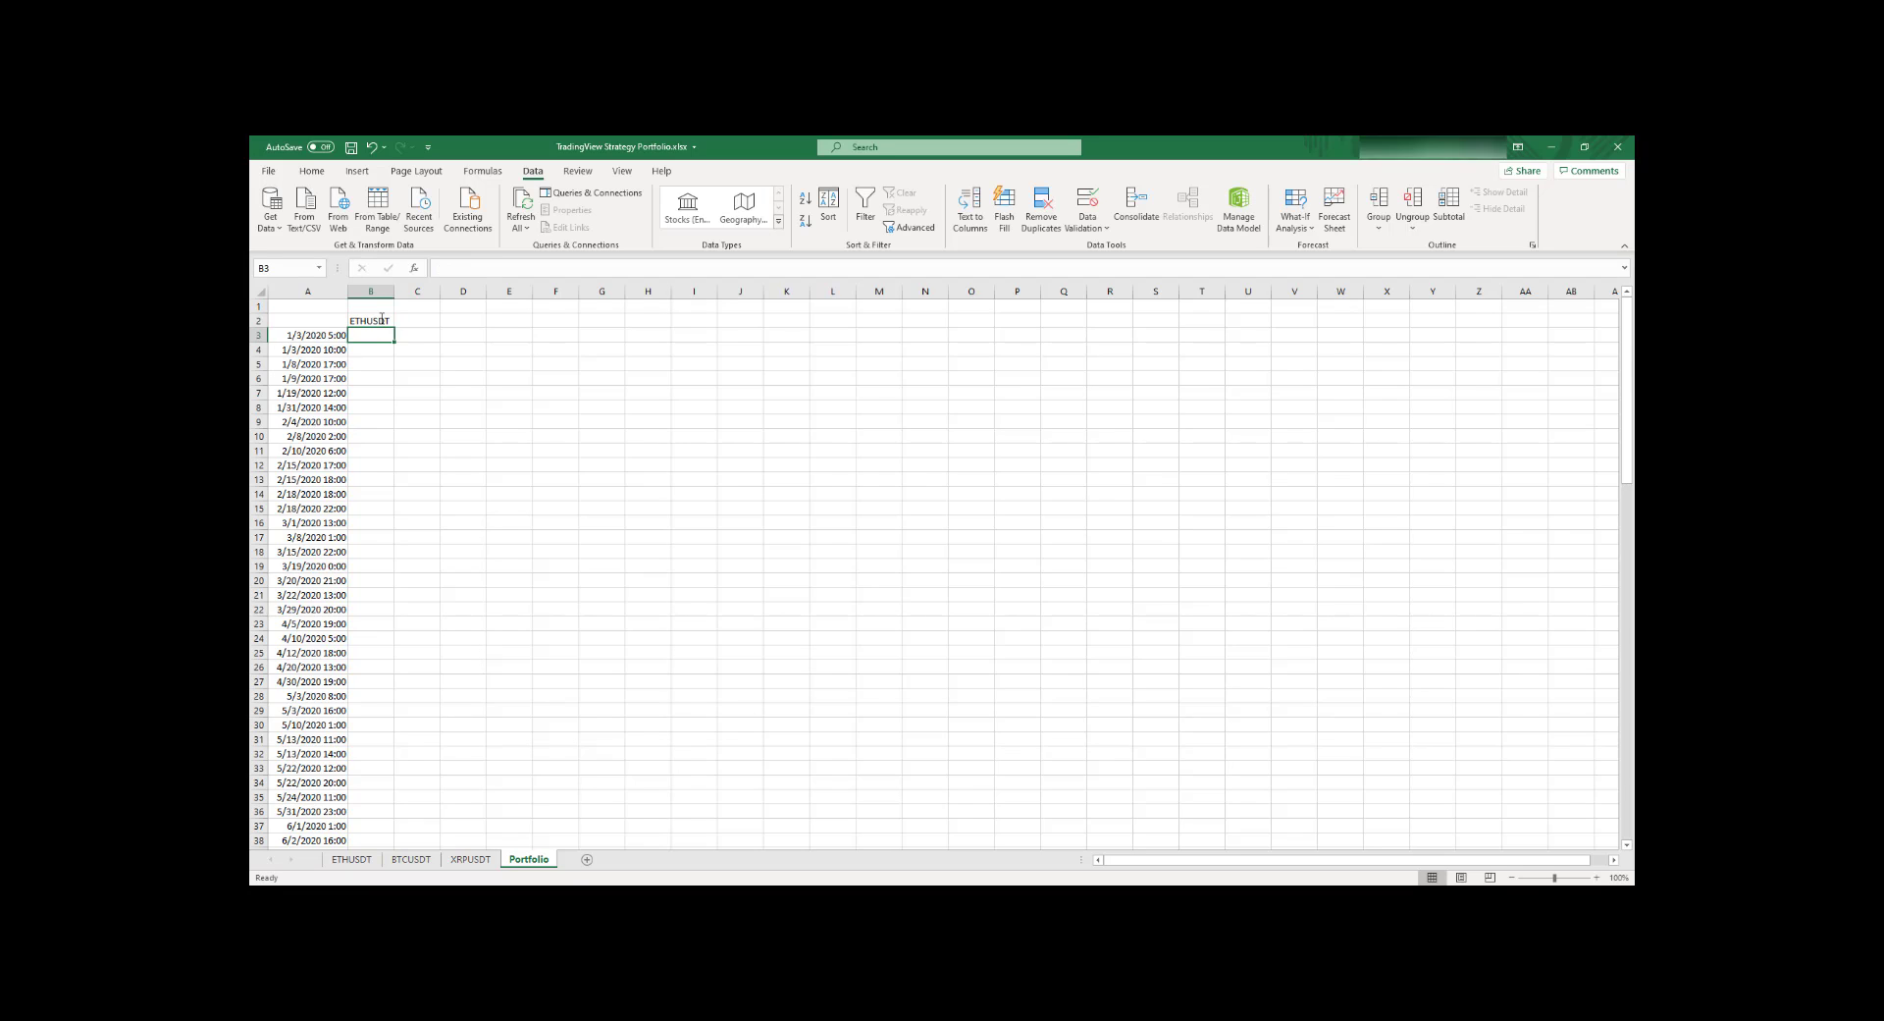
left_click(419, 326)
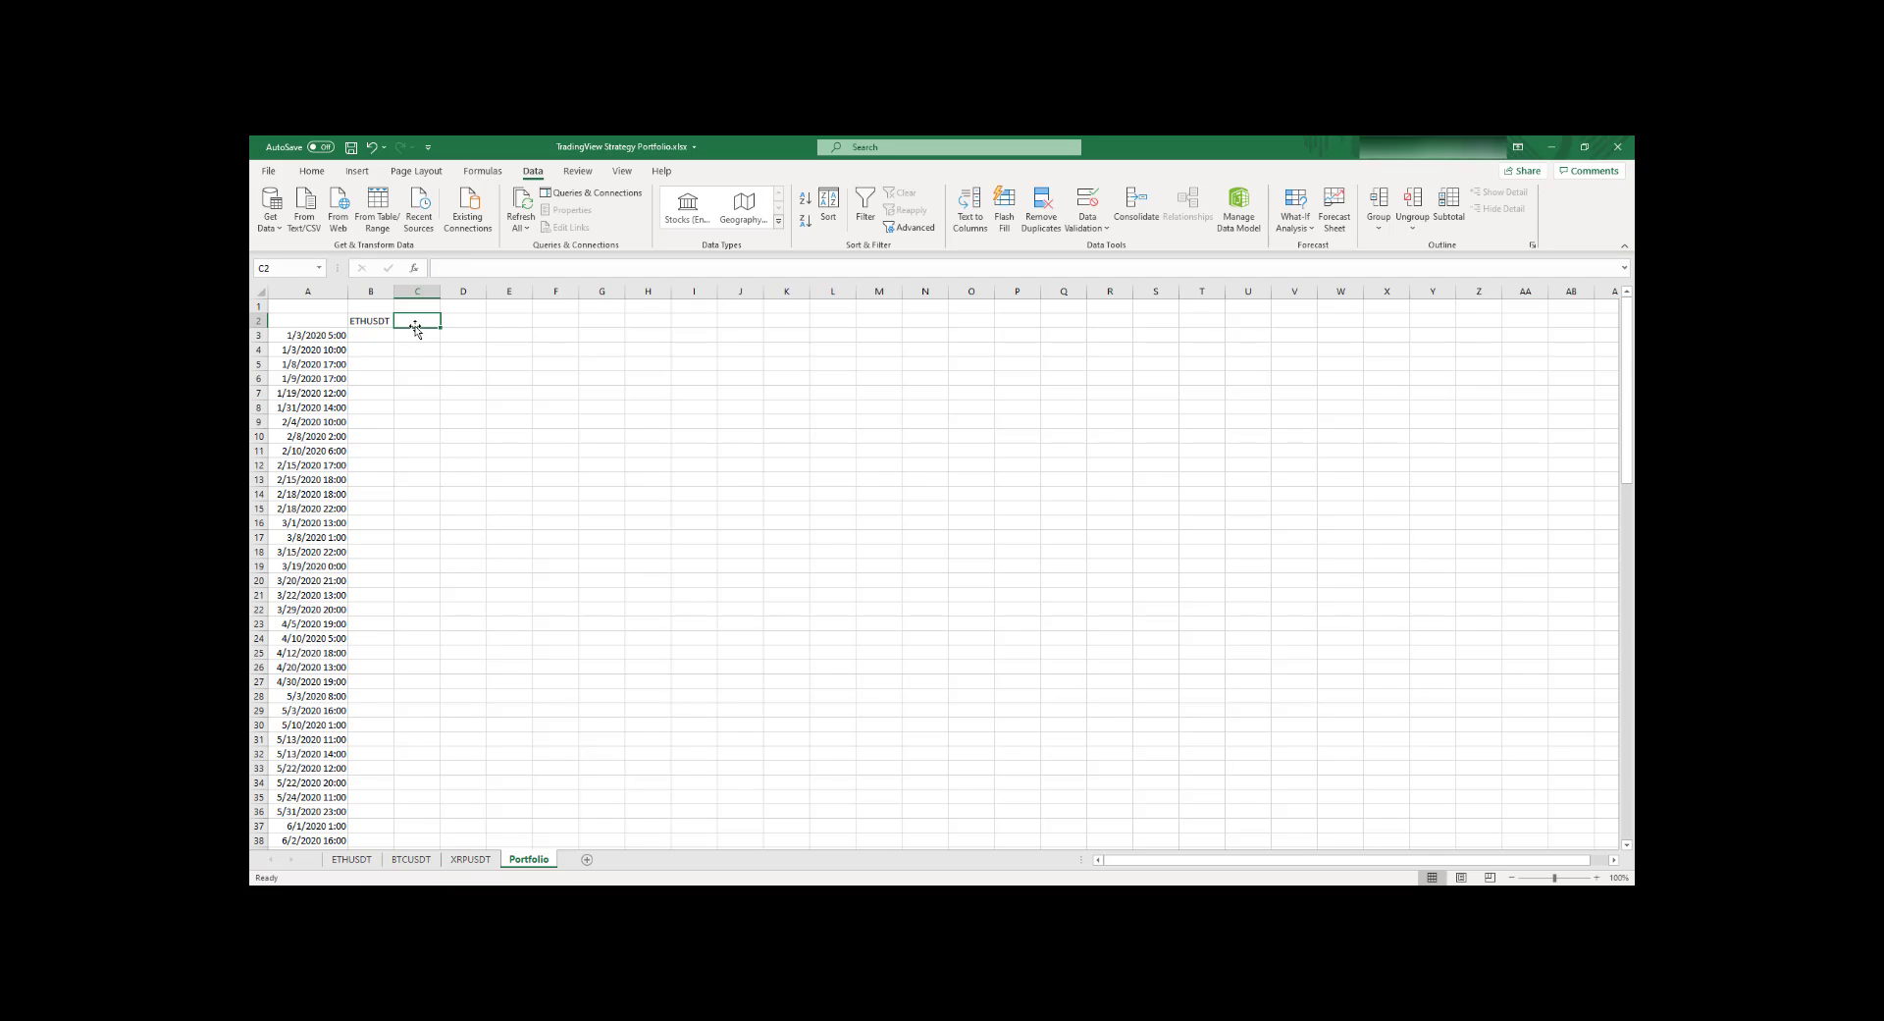
Step: Enter the headings BTCUSDT in C2 and XRPUSDT in D2 of the Portfolio sheet
type("BTCU")
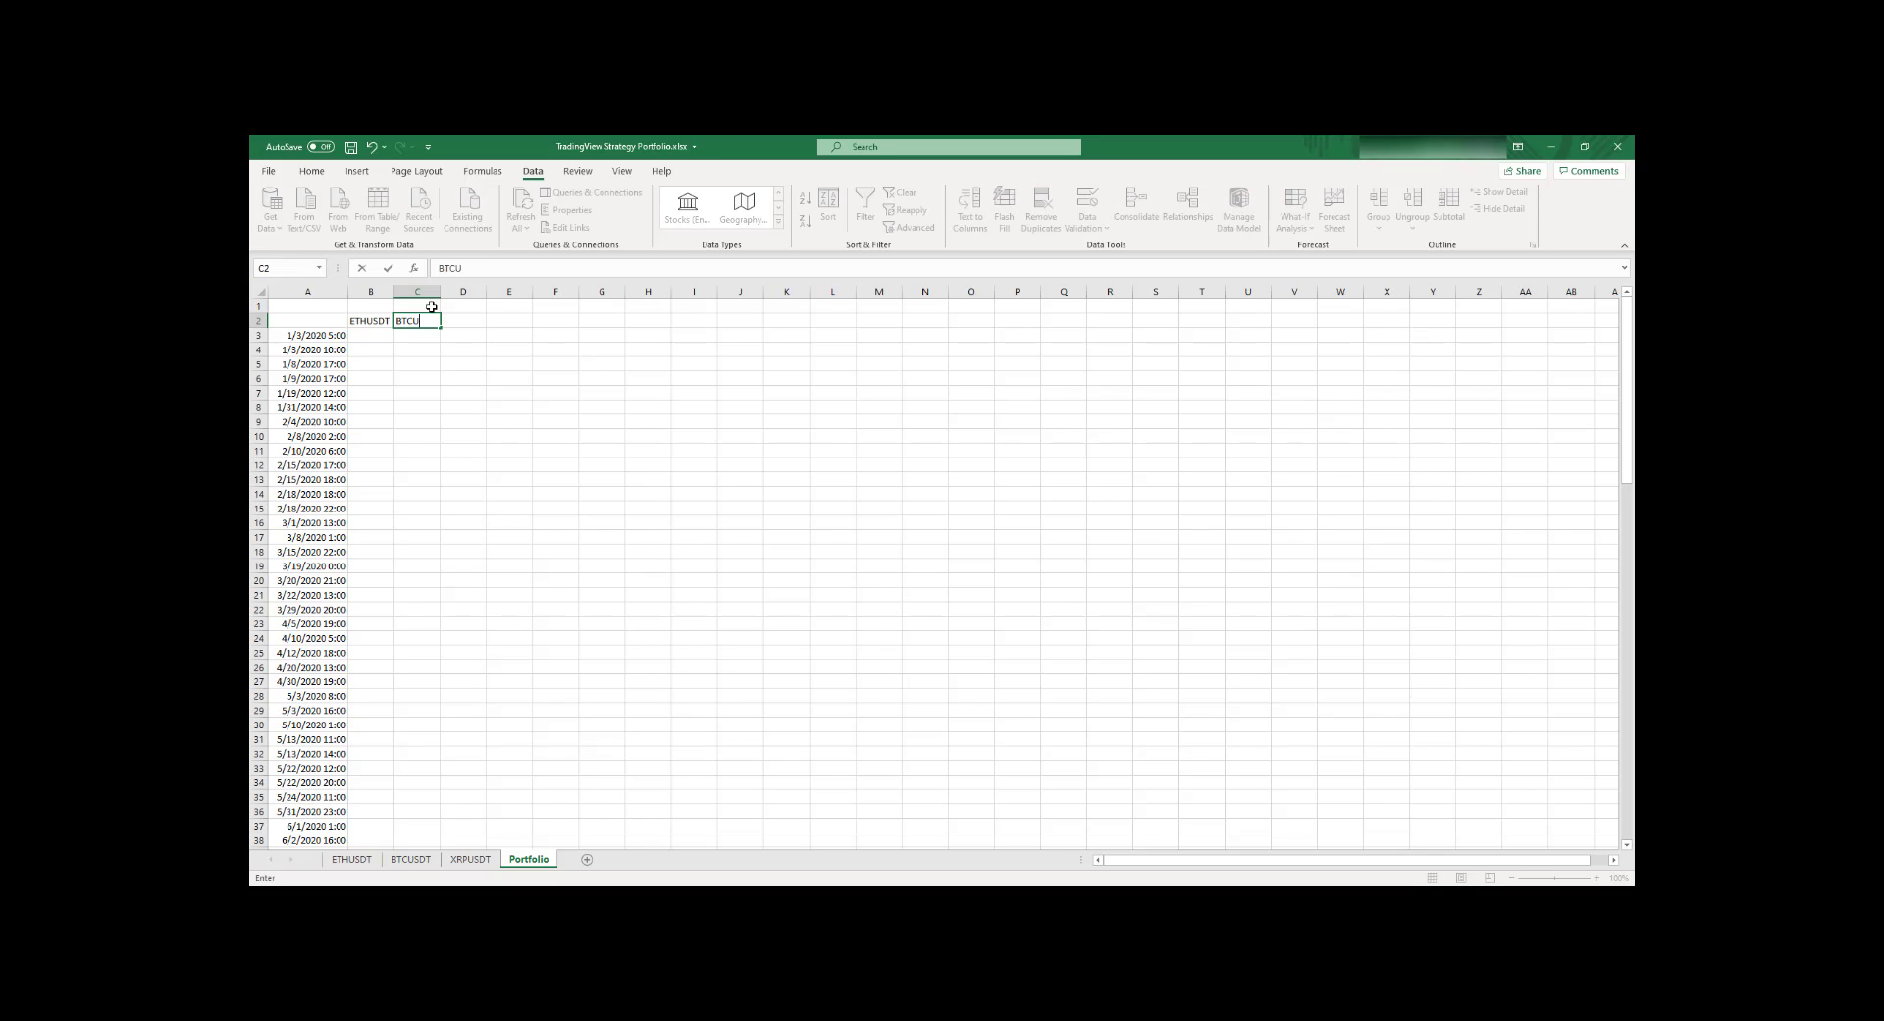
type("SDT")
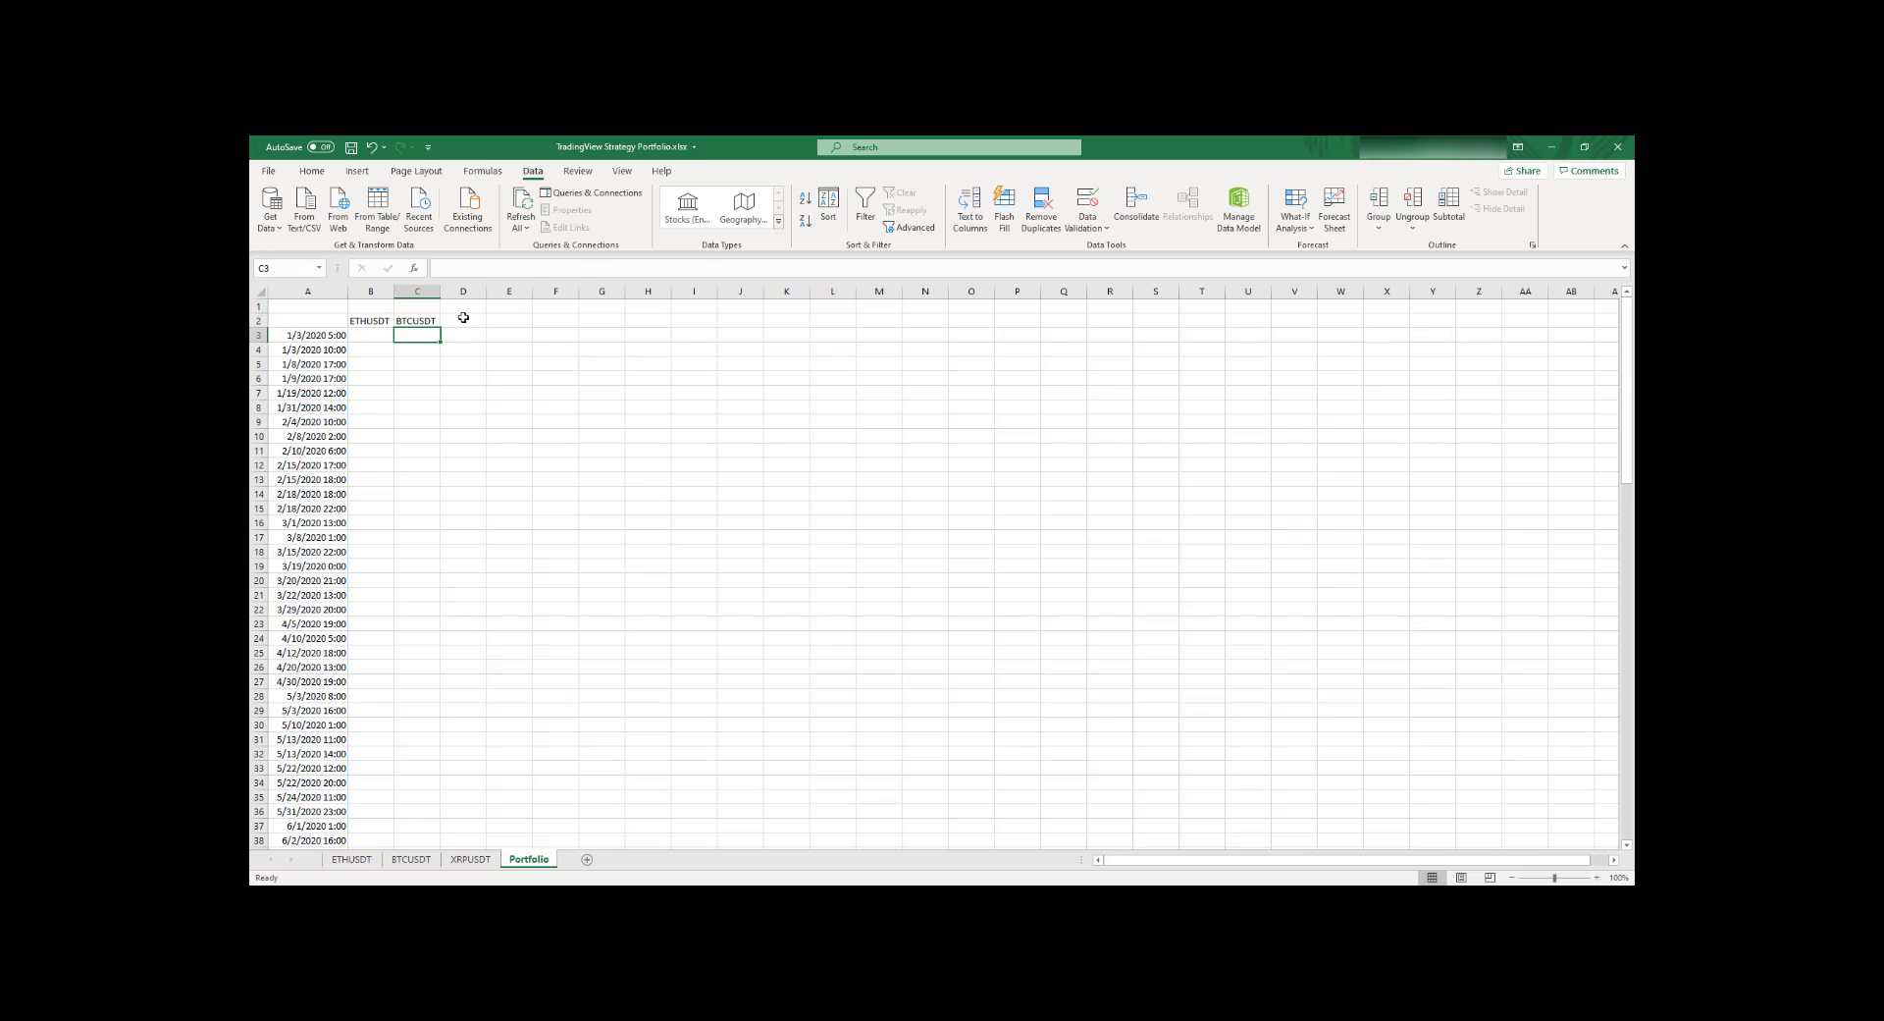
key("Tab")
type("XRP")
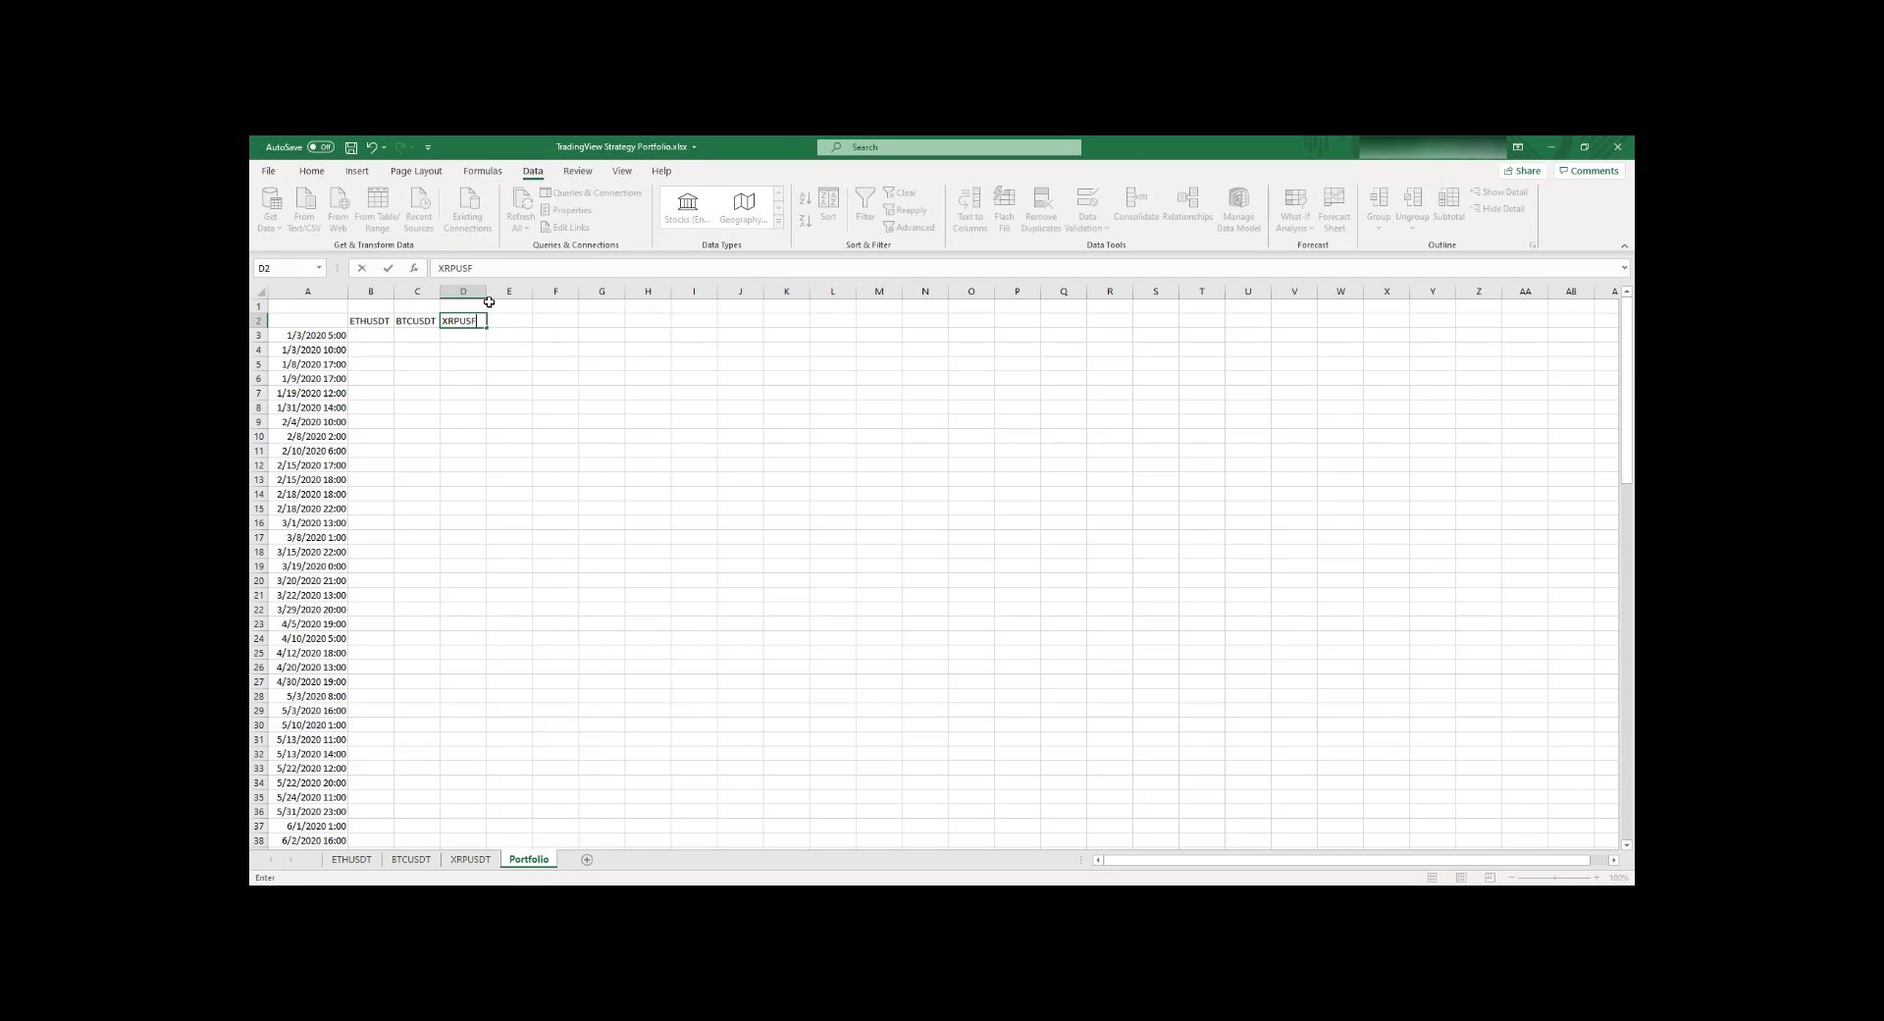
type("USDT")
key("Return")
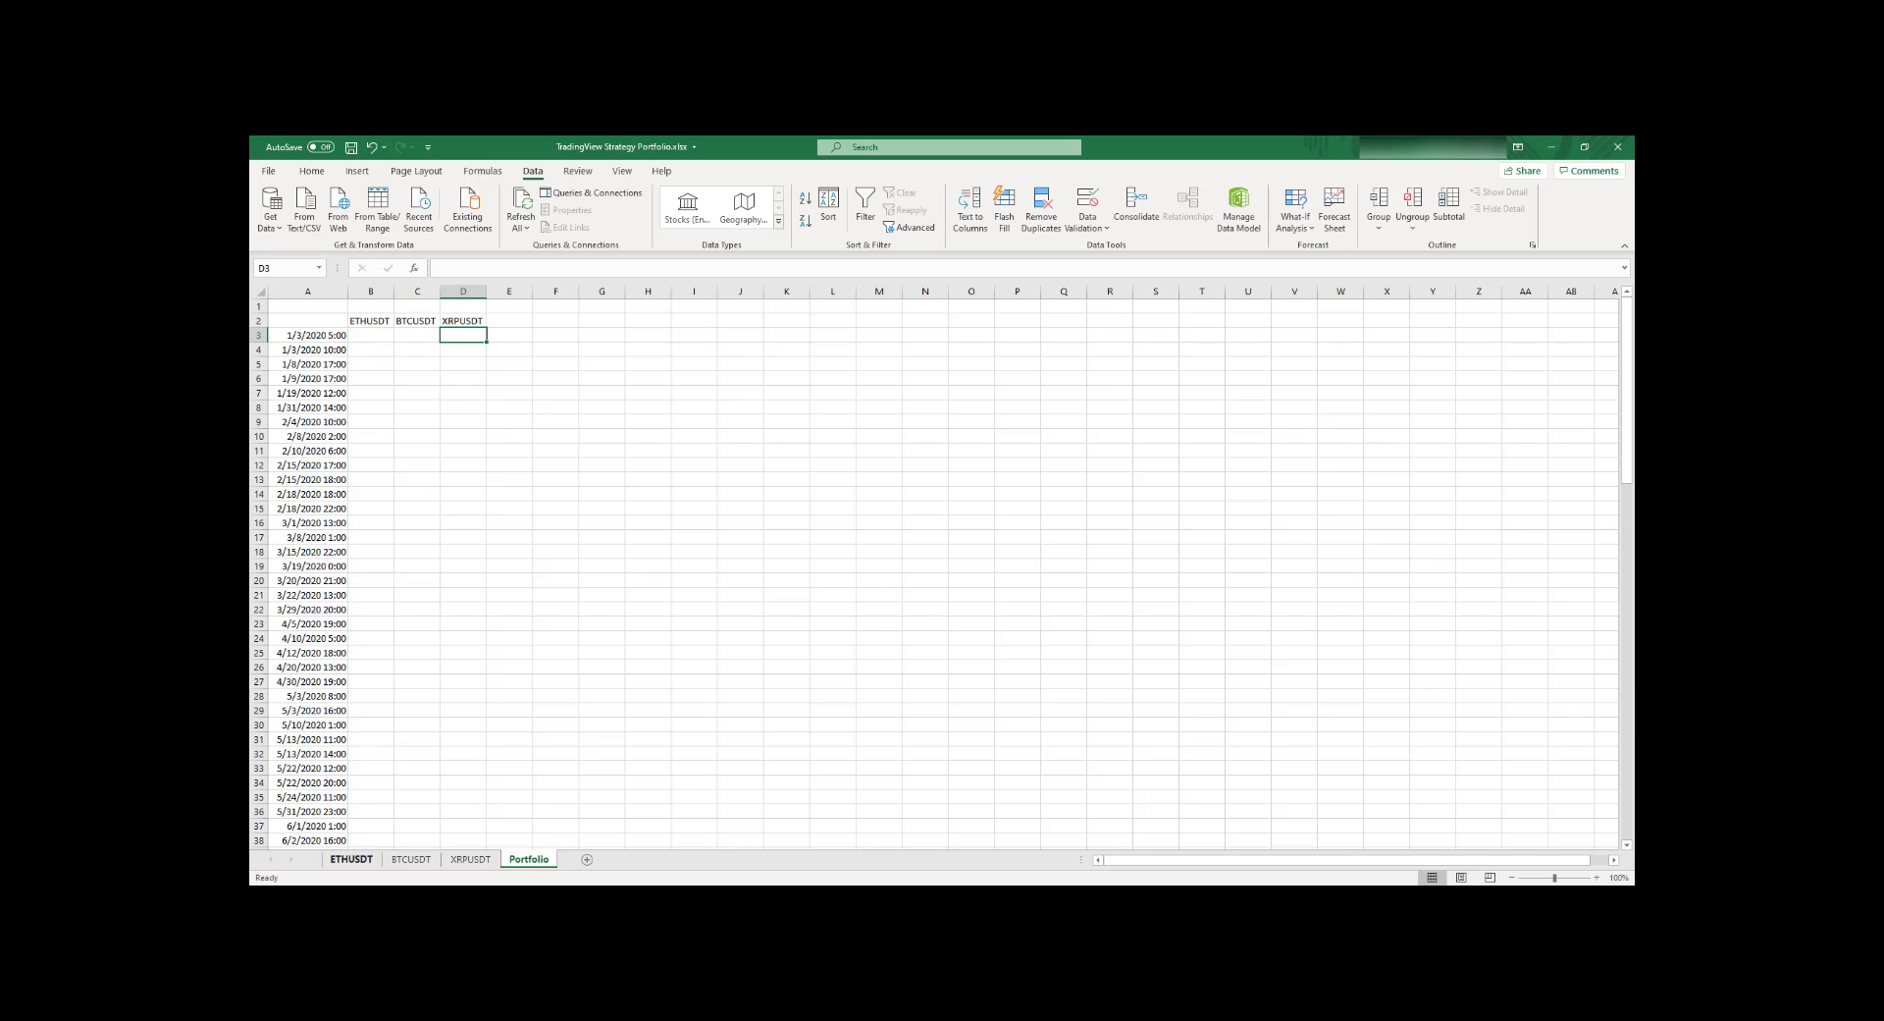
Step: Start an XLOOKUP formula in B3 of the Portfolio sheet with ROUND(A3, 5) as the lookup value
left_click(352, 859)
left_click(530, 859)
left_click(367, 336)
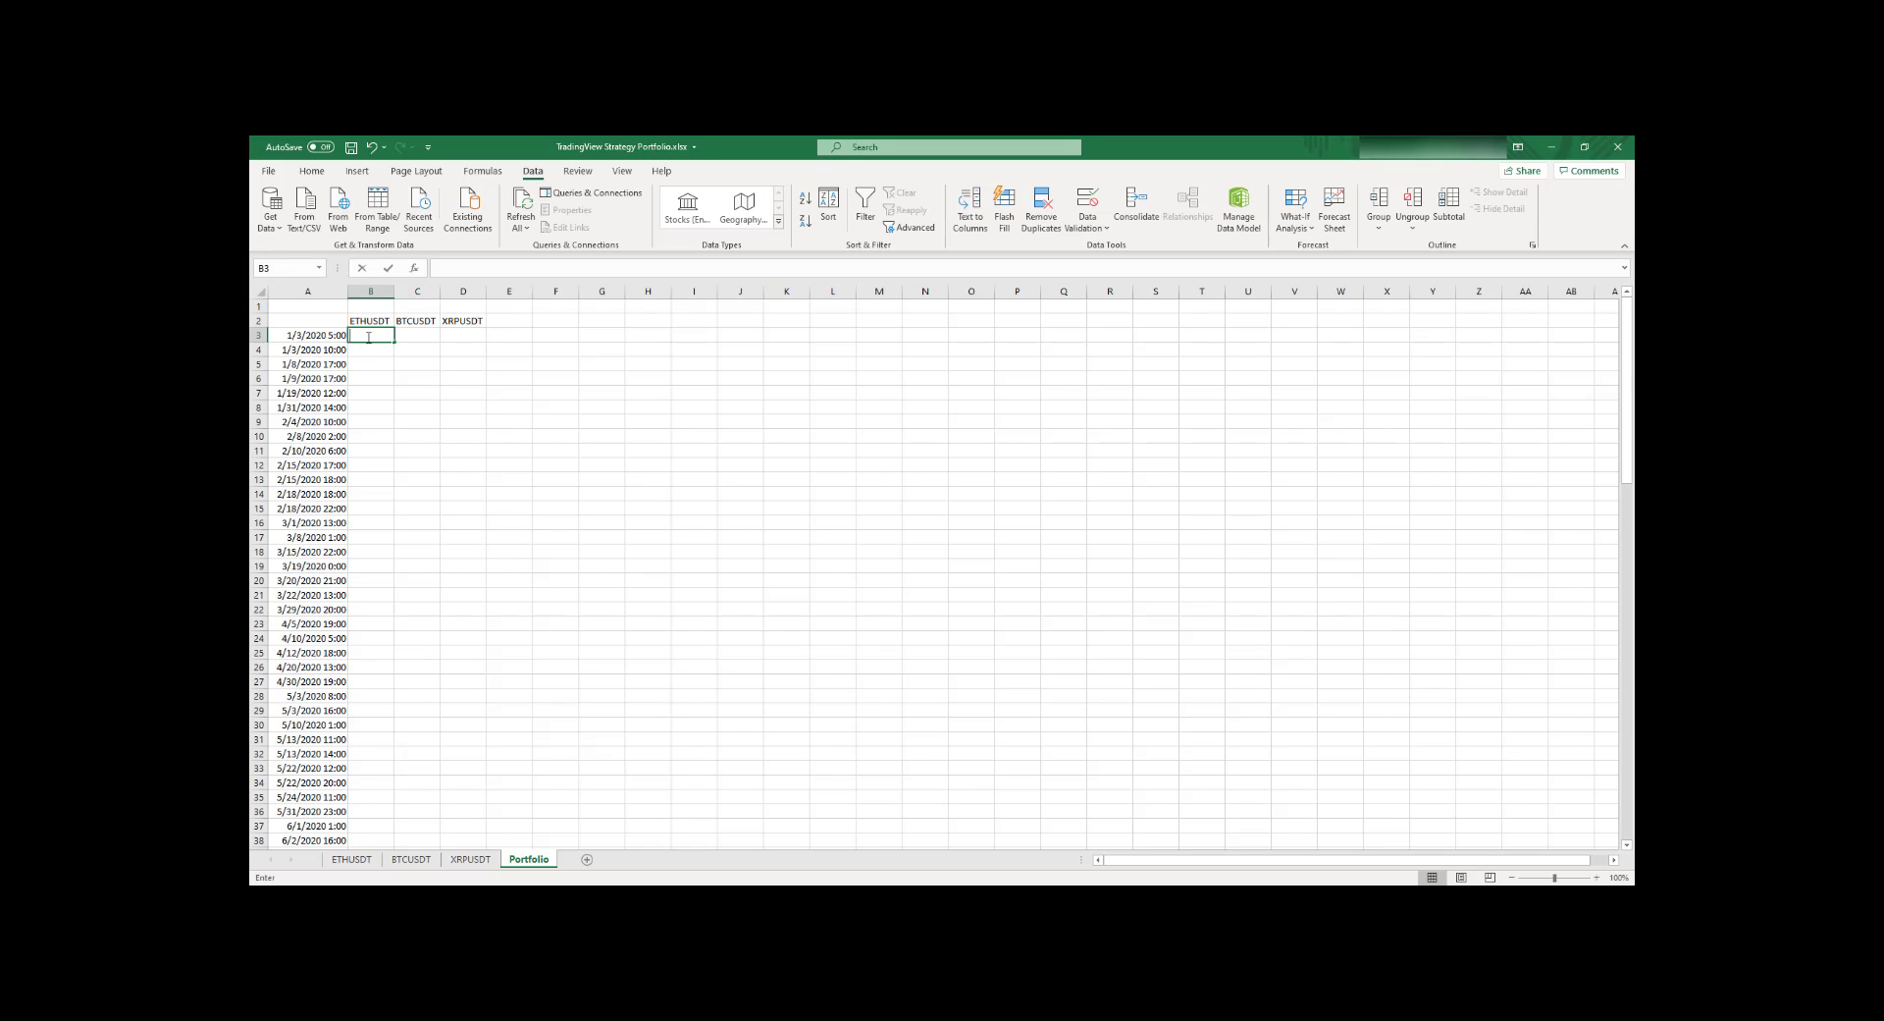
type("=")
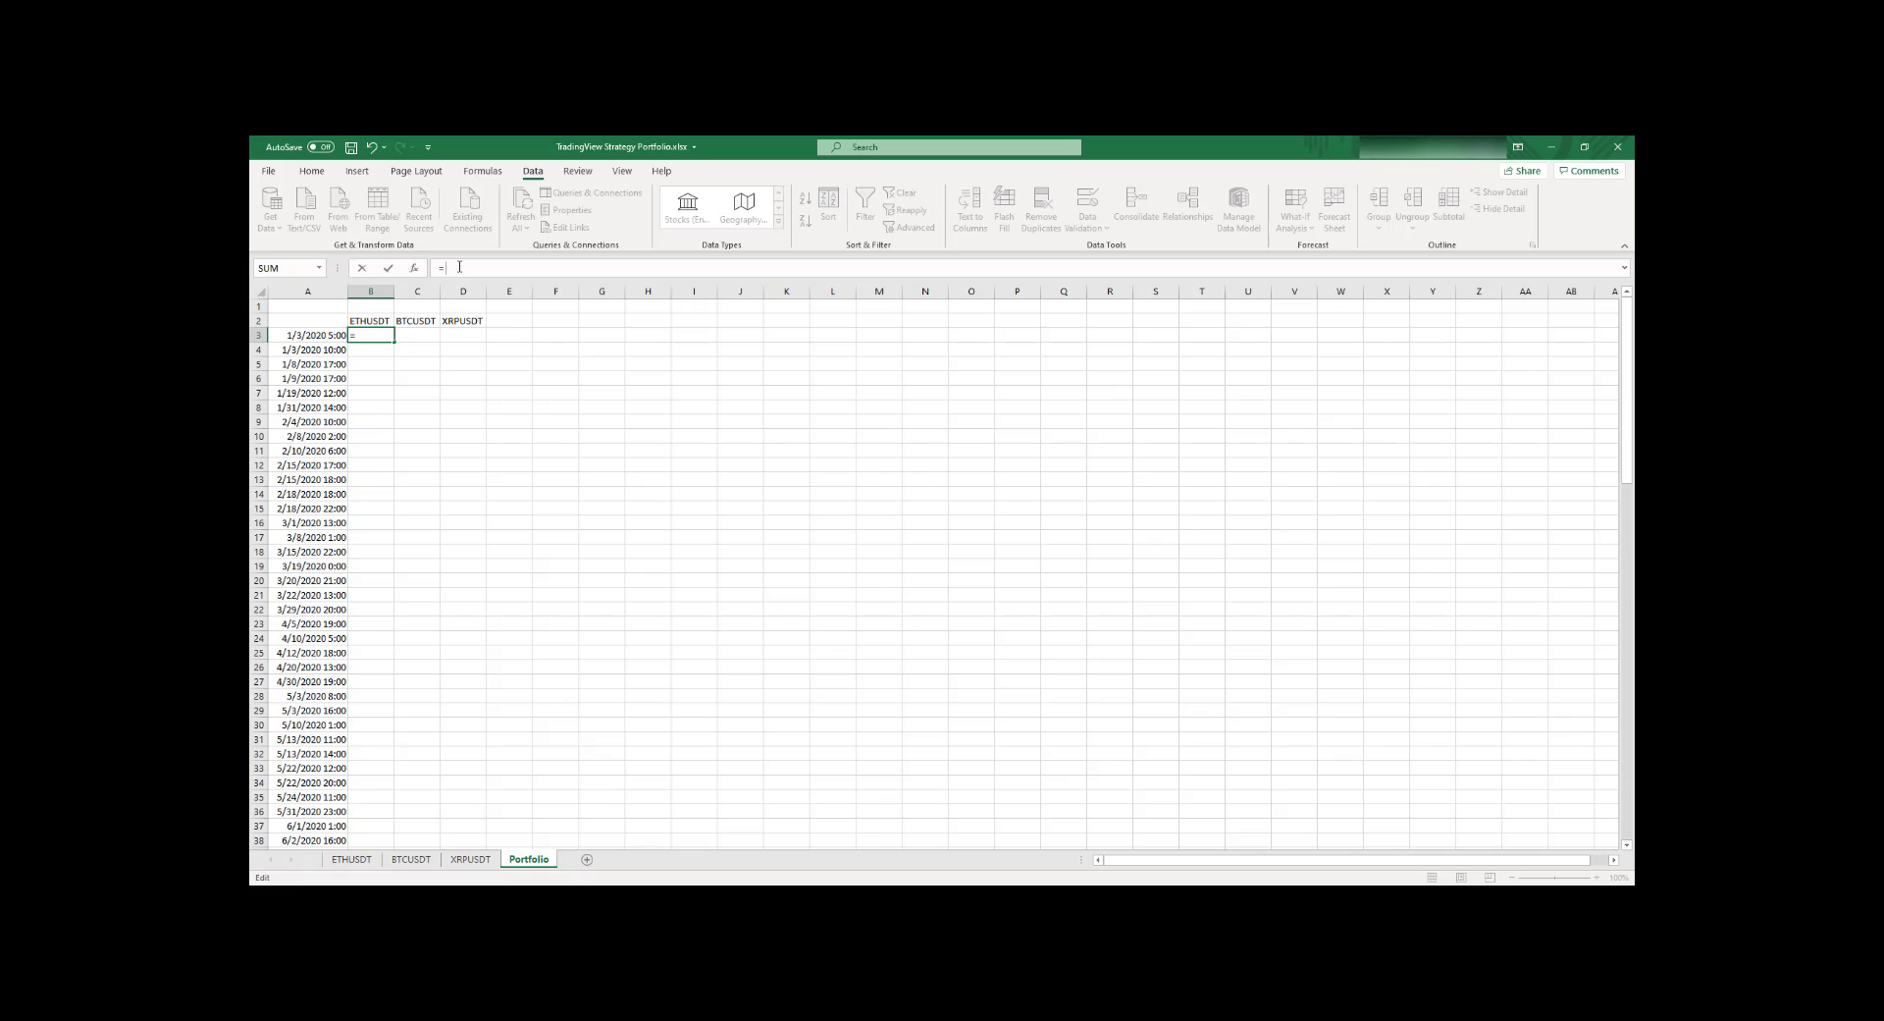
type("X")
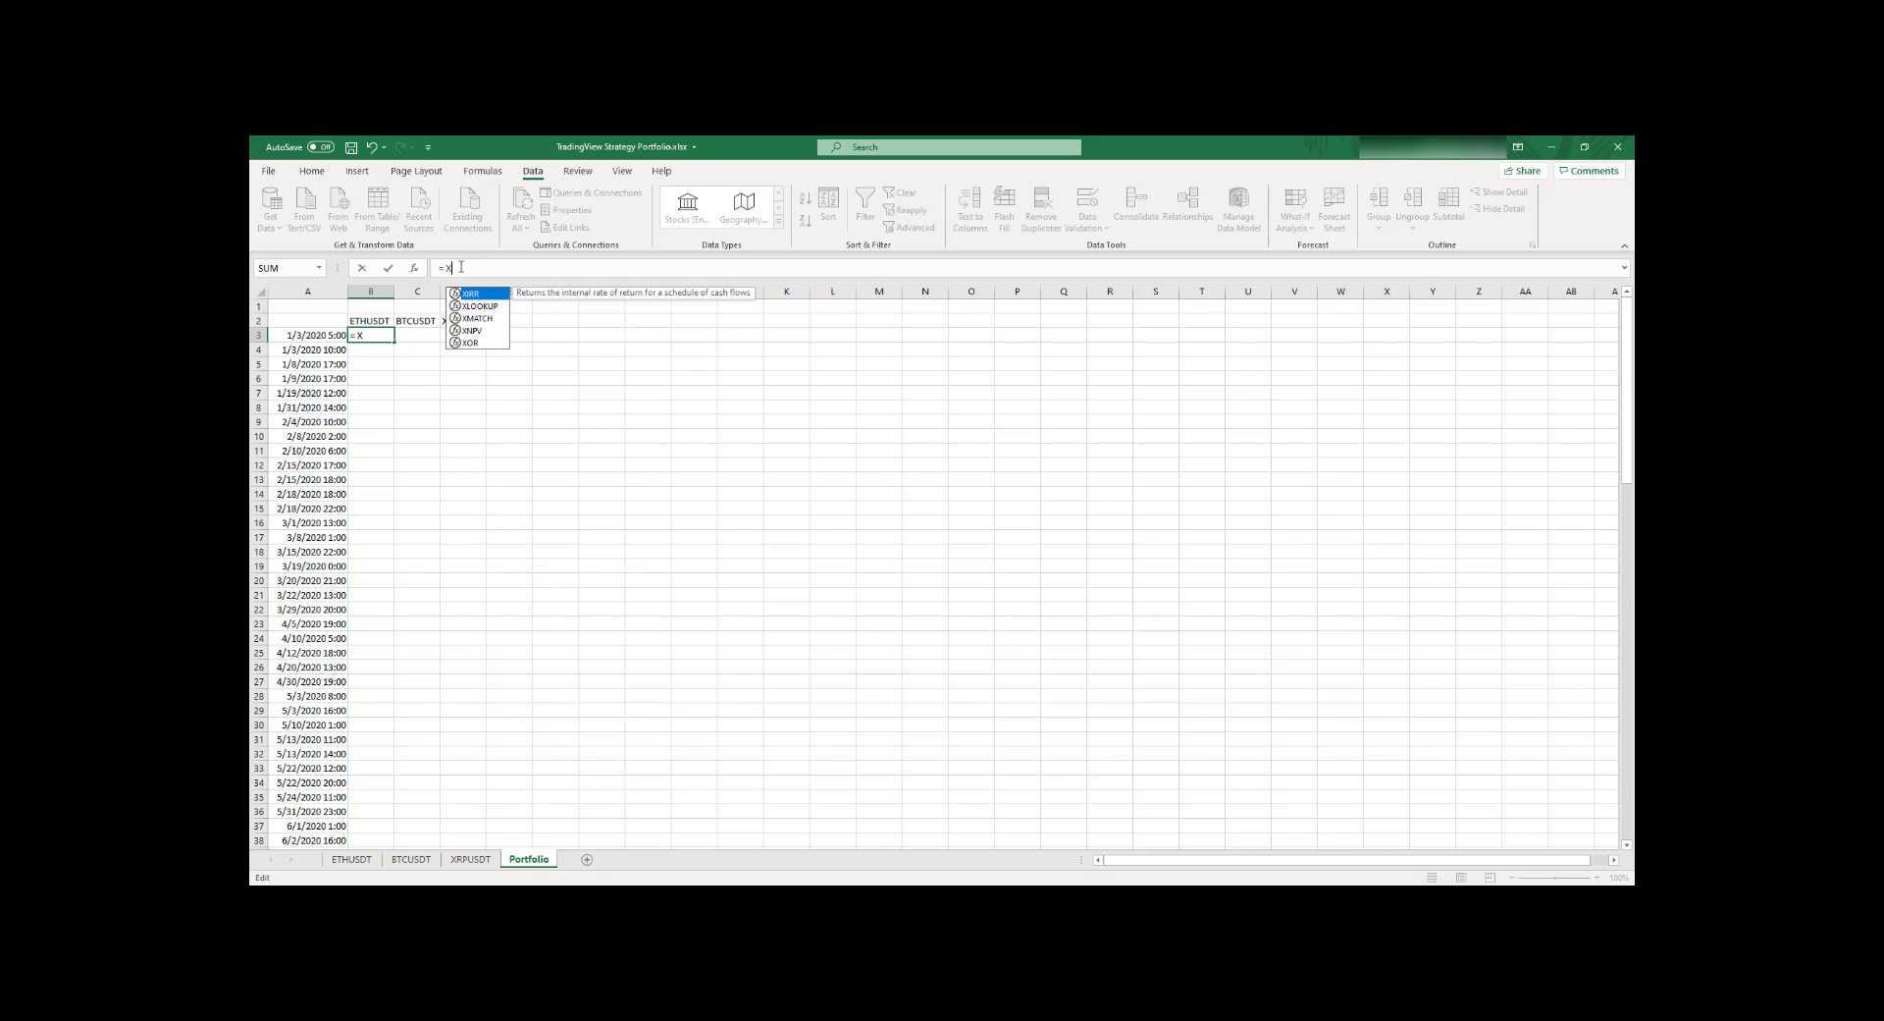
double_click(468, 307)
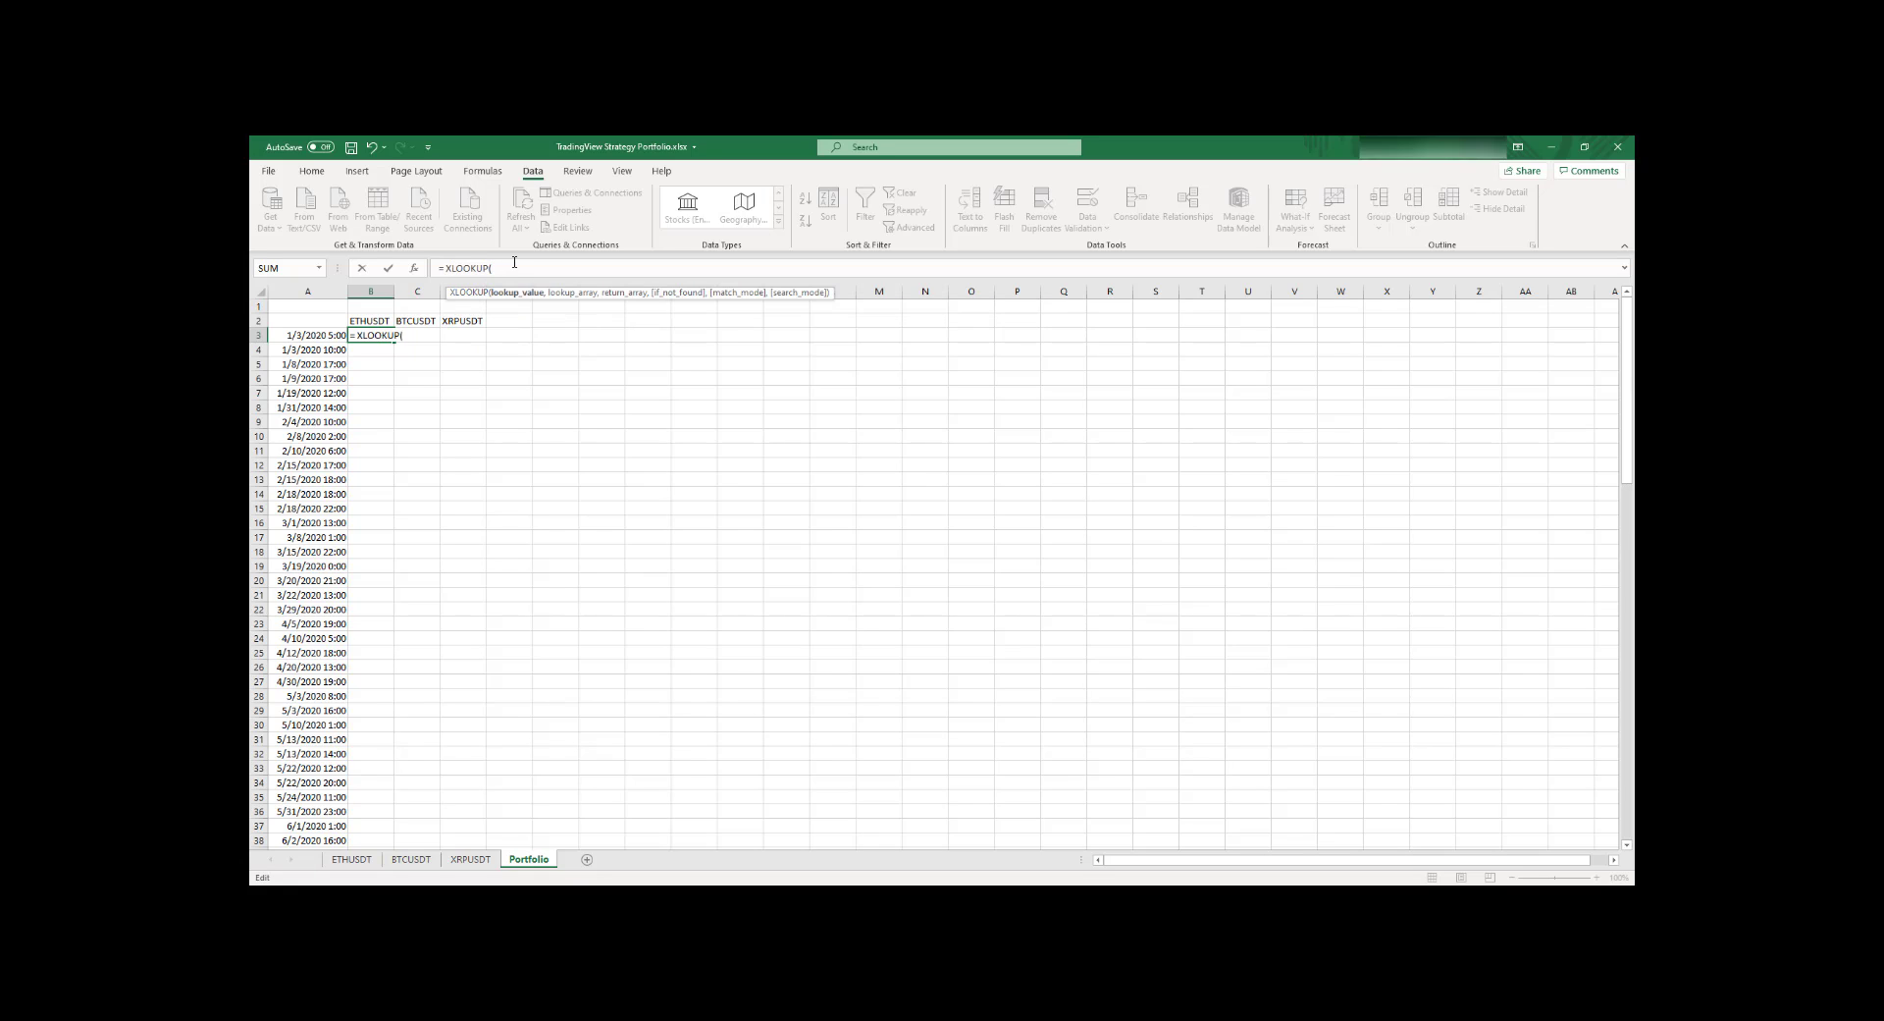
type(")")
left_click(316, 334)
left_click(494, 268)
type("round(")
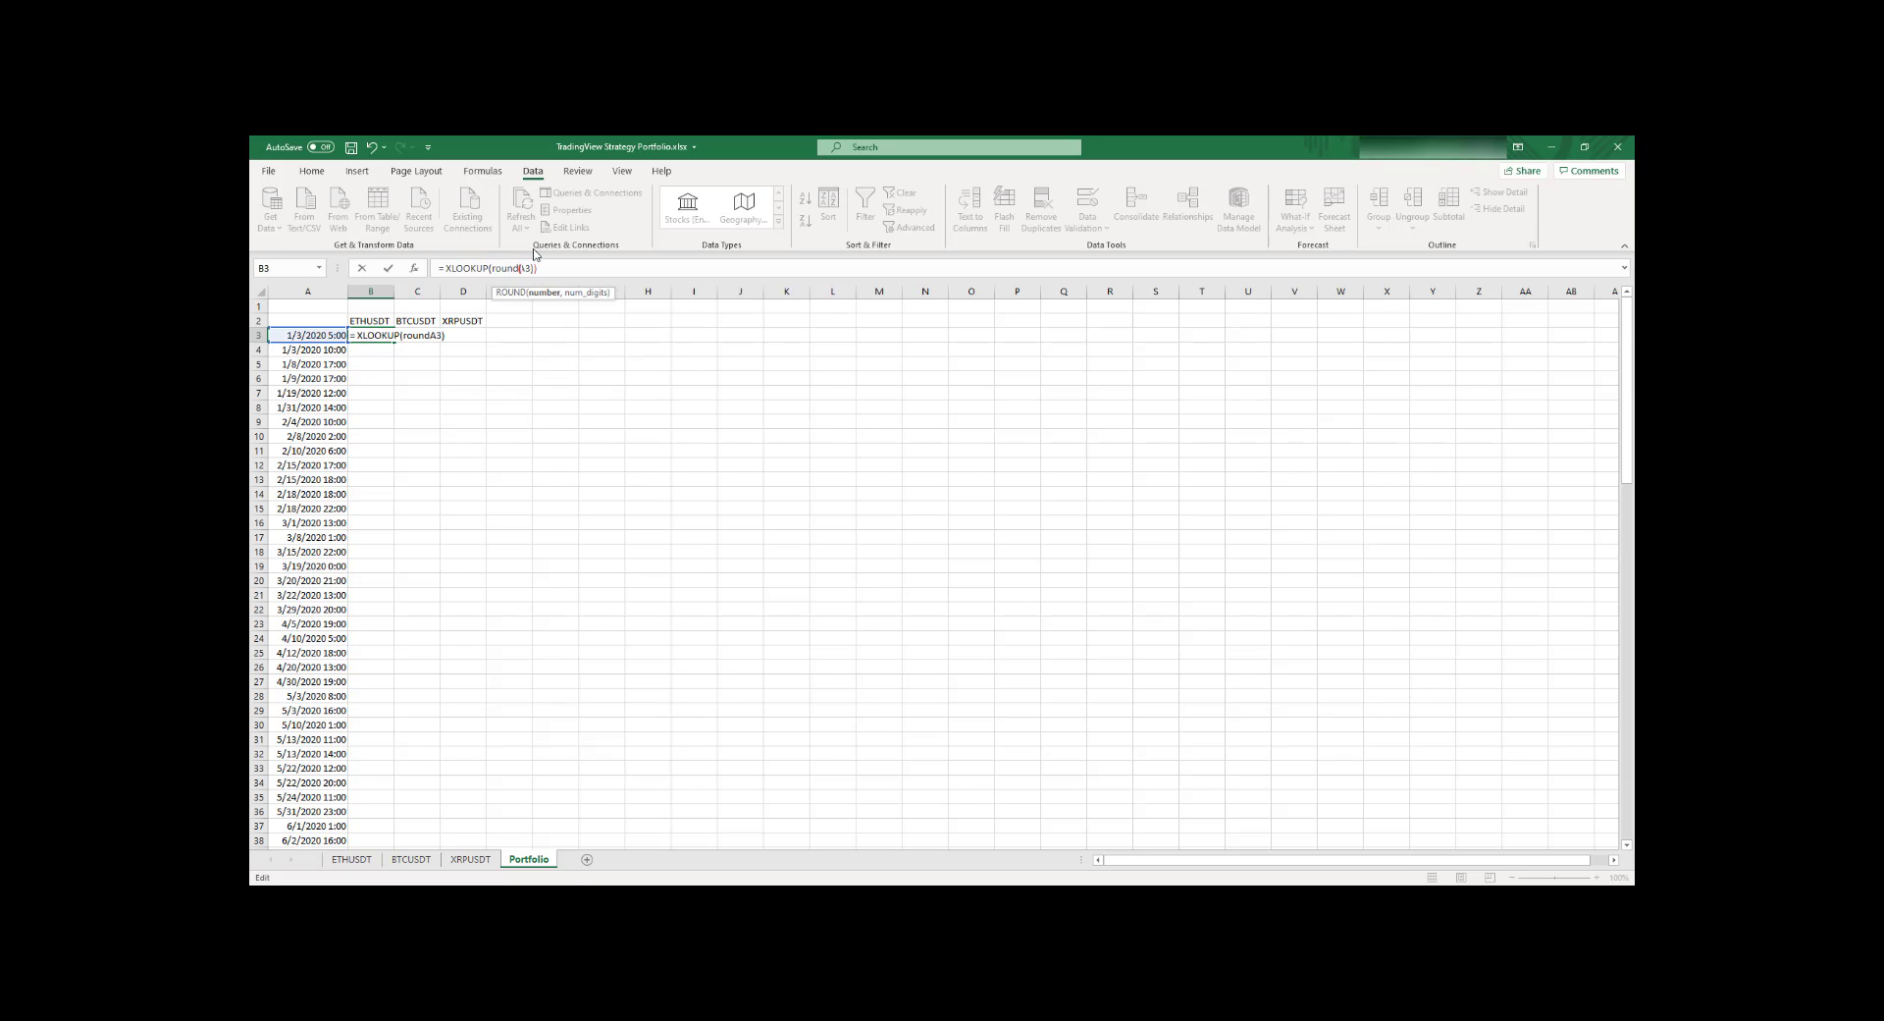
key("Right")
key("Right")
type(", 5))")
key("Left")
type(",")
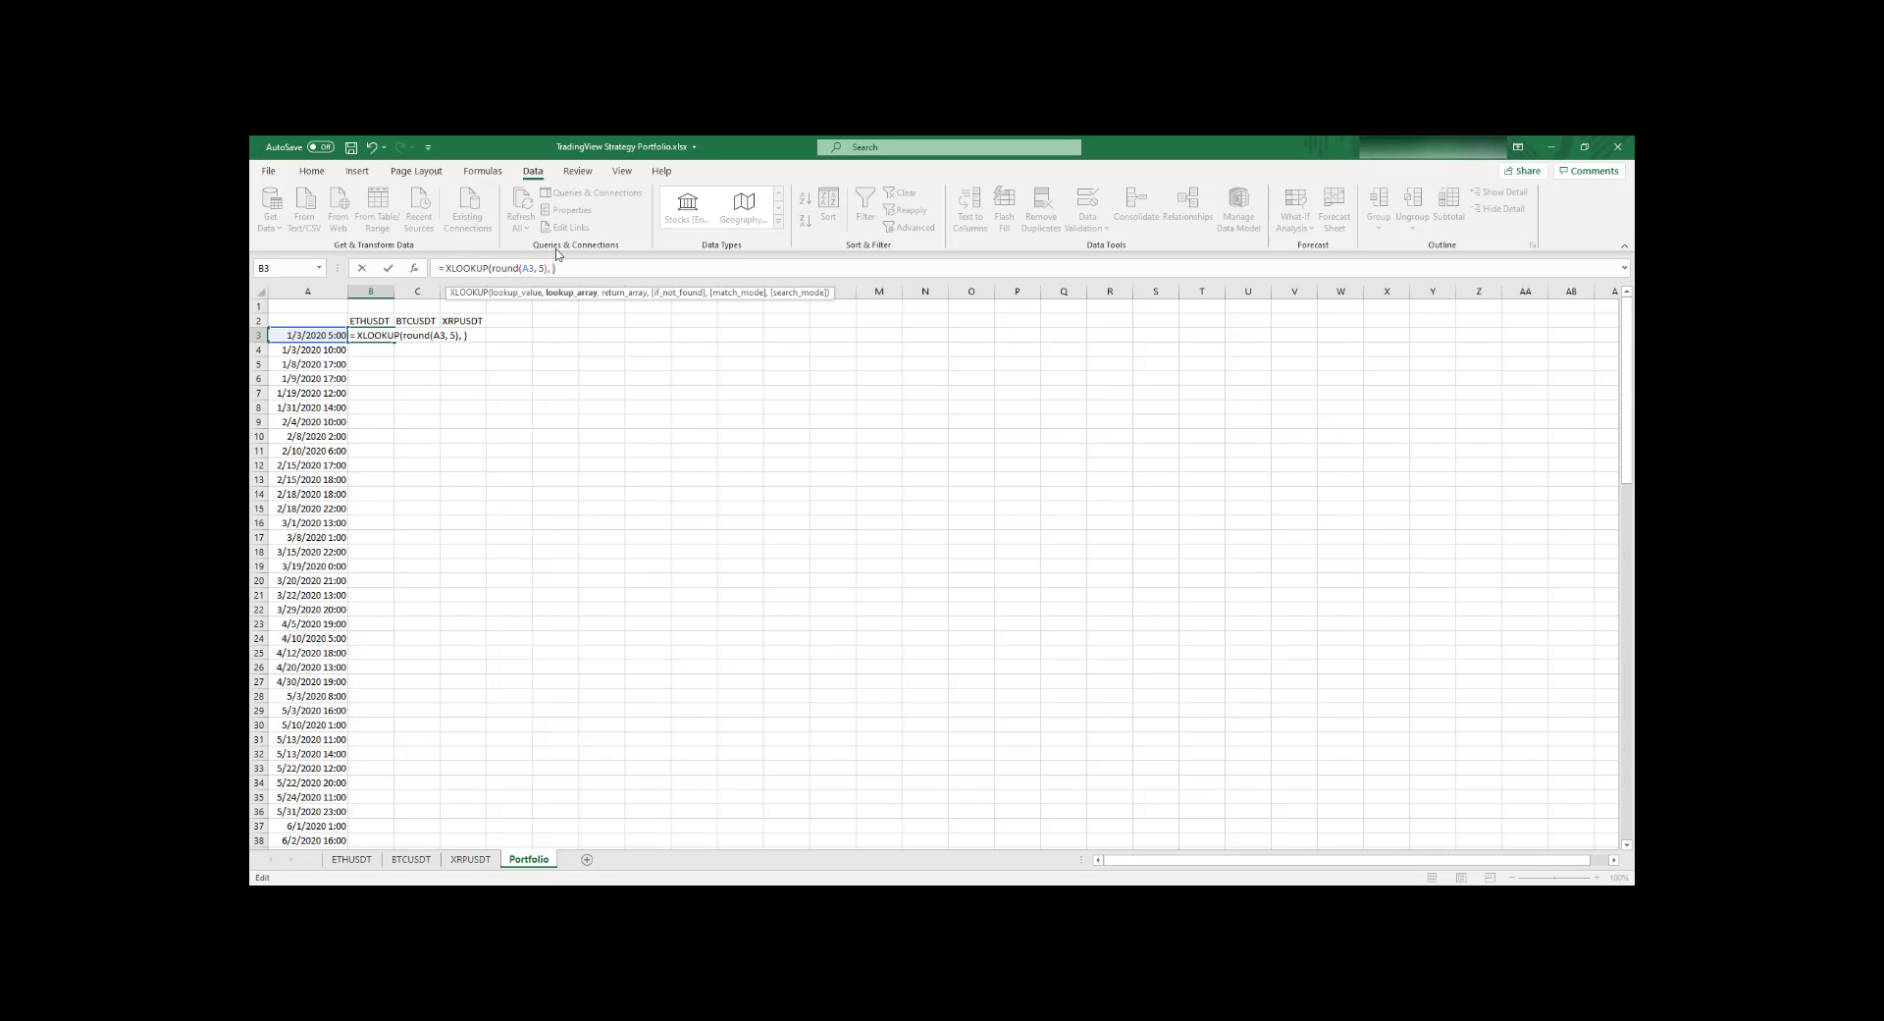
Step: Add the lookup array ROUND(ETHUSDT!A$2:A$37, 5) and the return array ETHUSDT!B2:B37 to the XLOOKUP formula
type("round()")
key("Left")
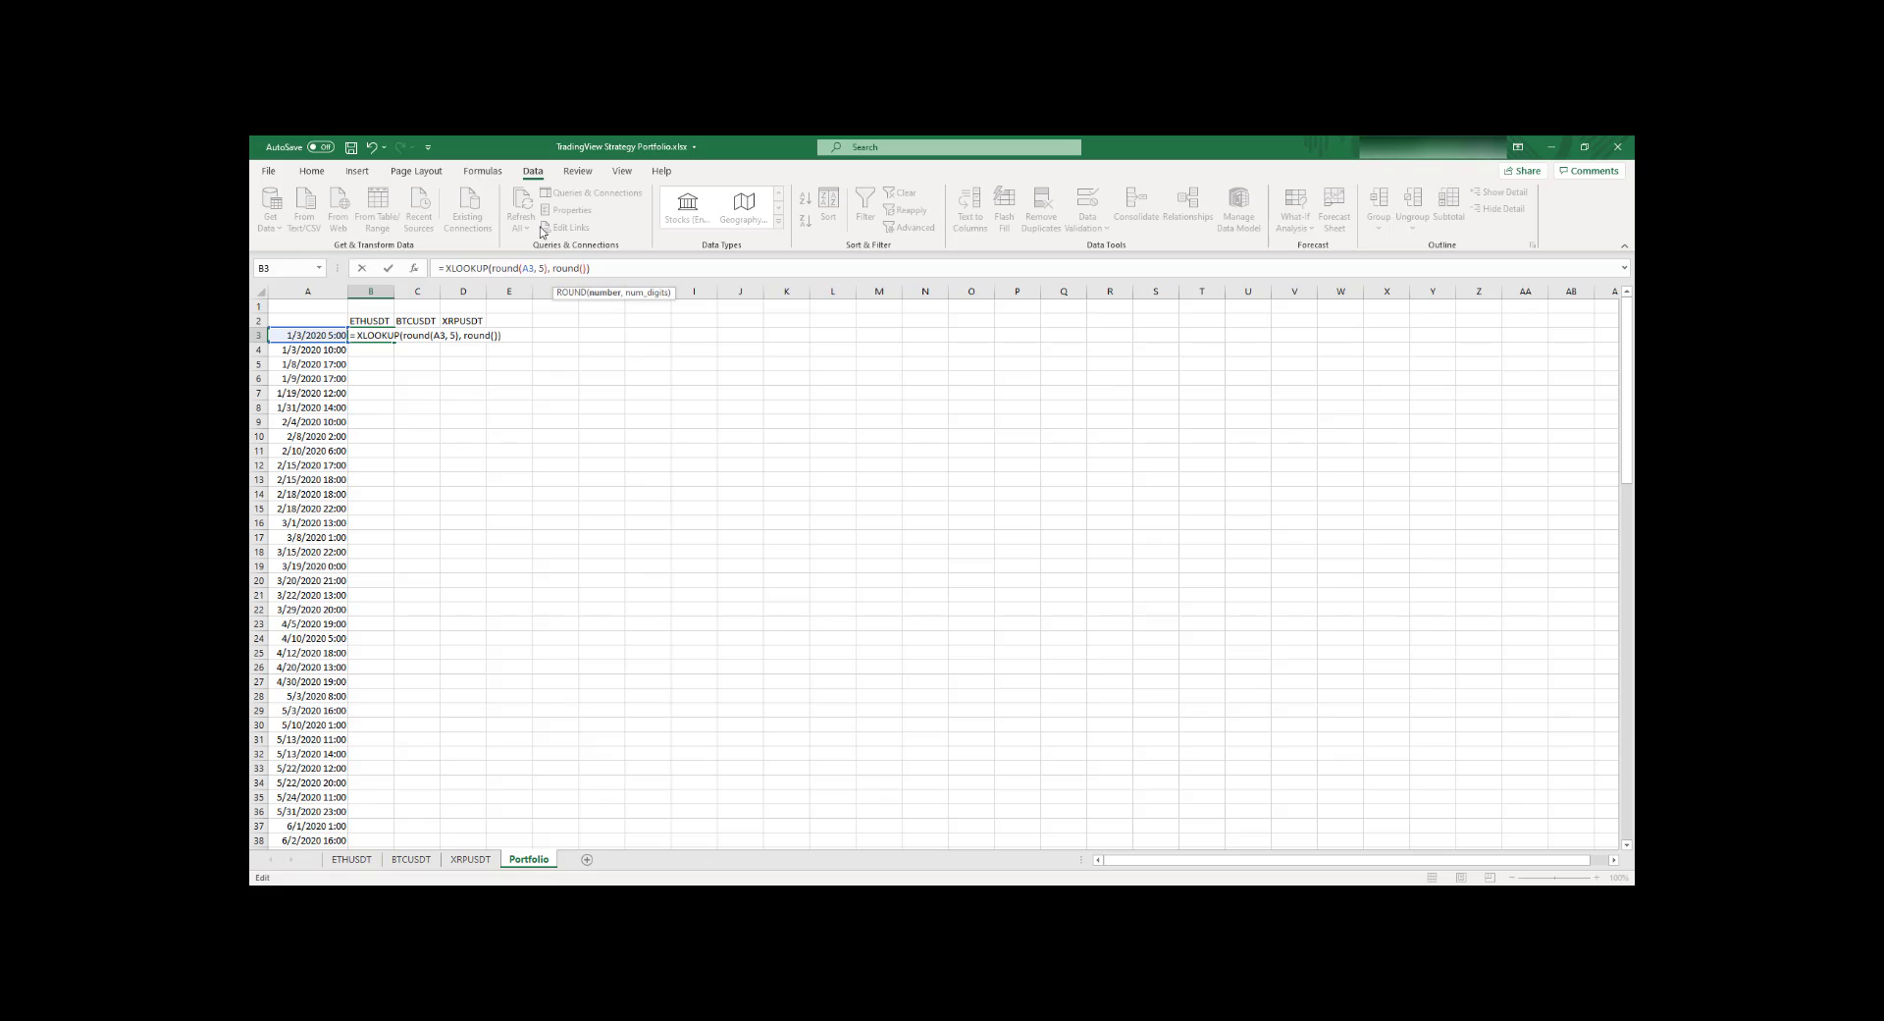
left_click(364, 859)
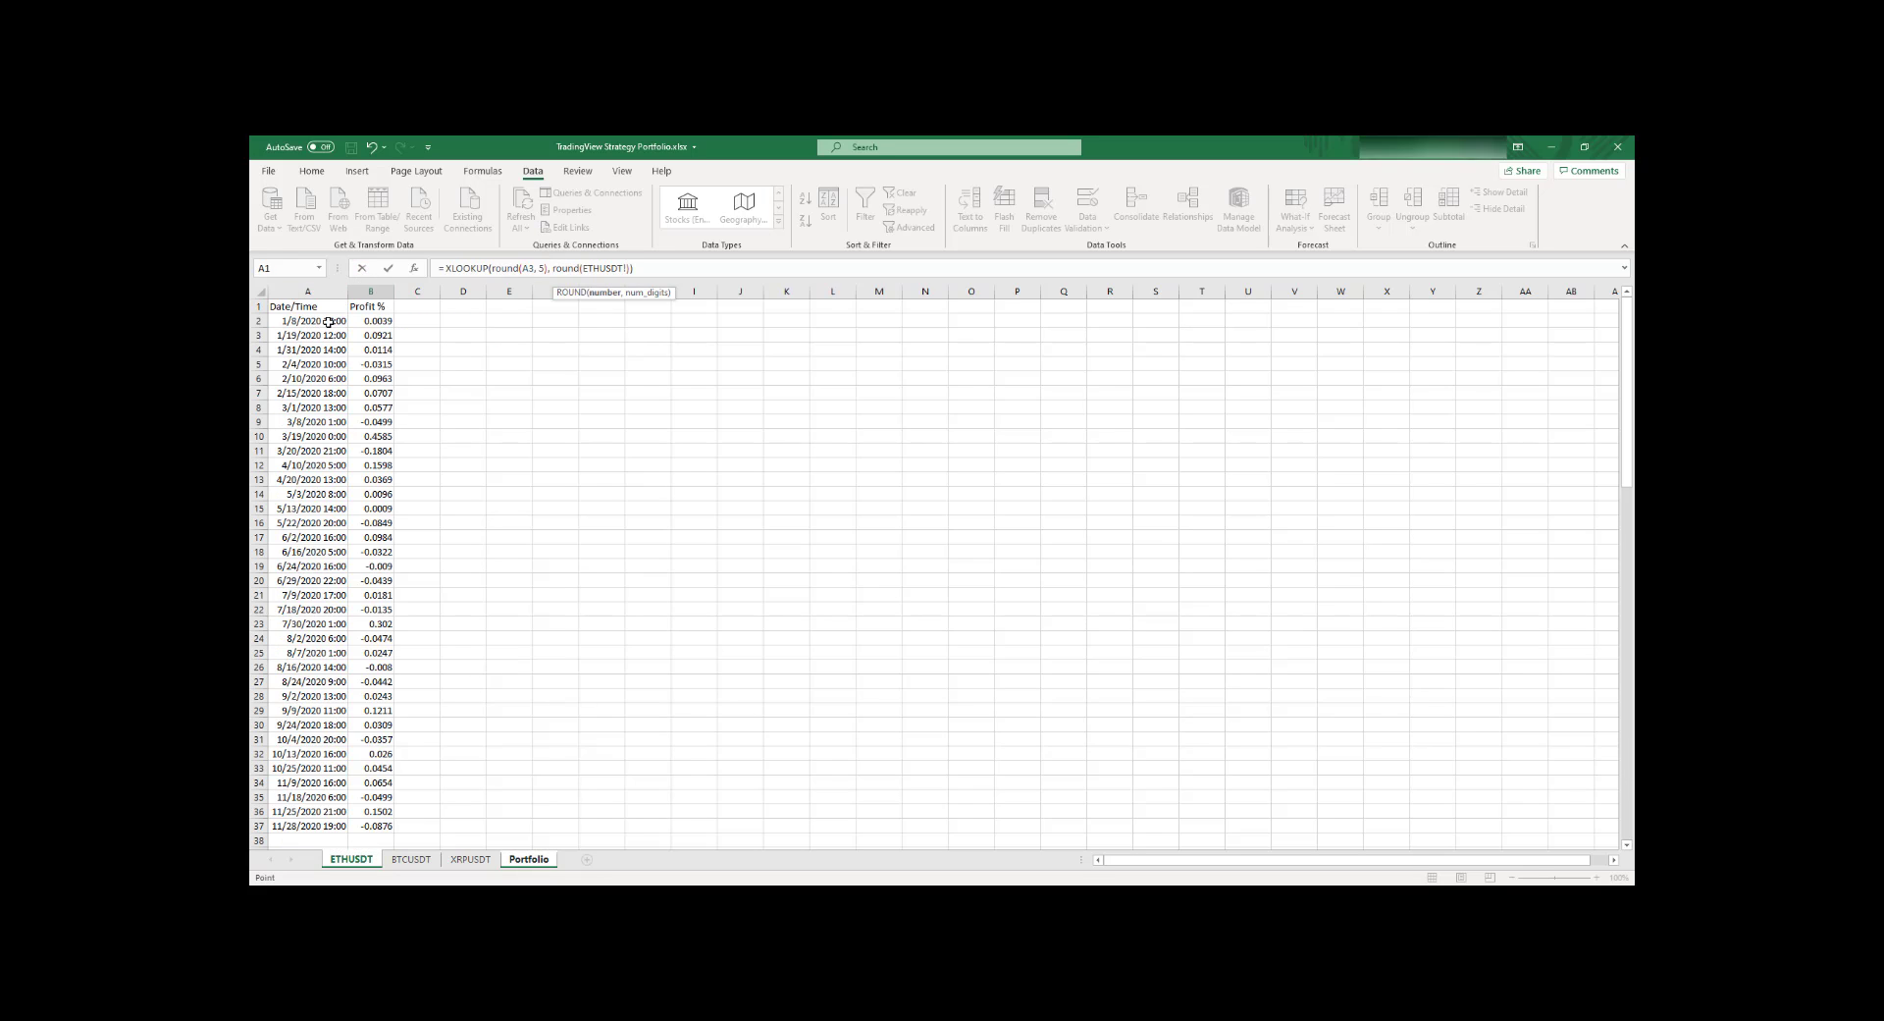
left_click_drag(320, 320, 295, 825)
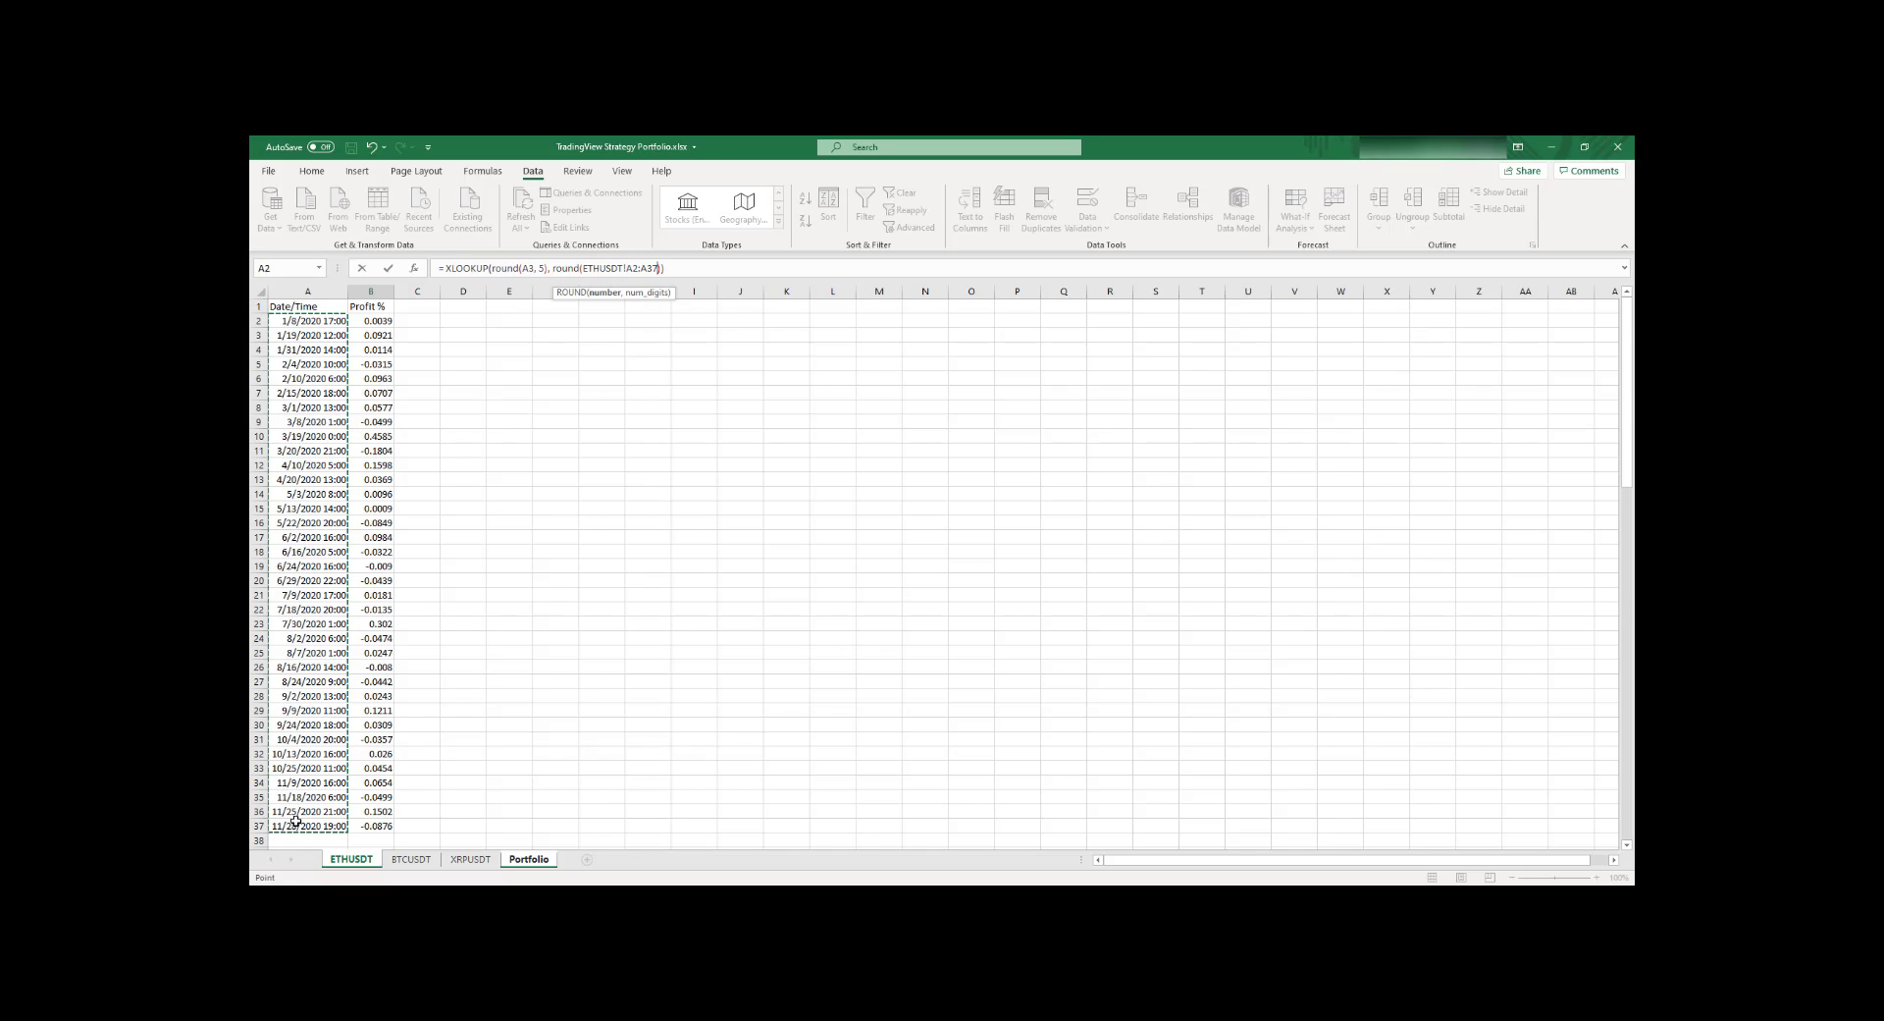
left_click(630, 267)
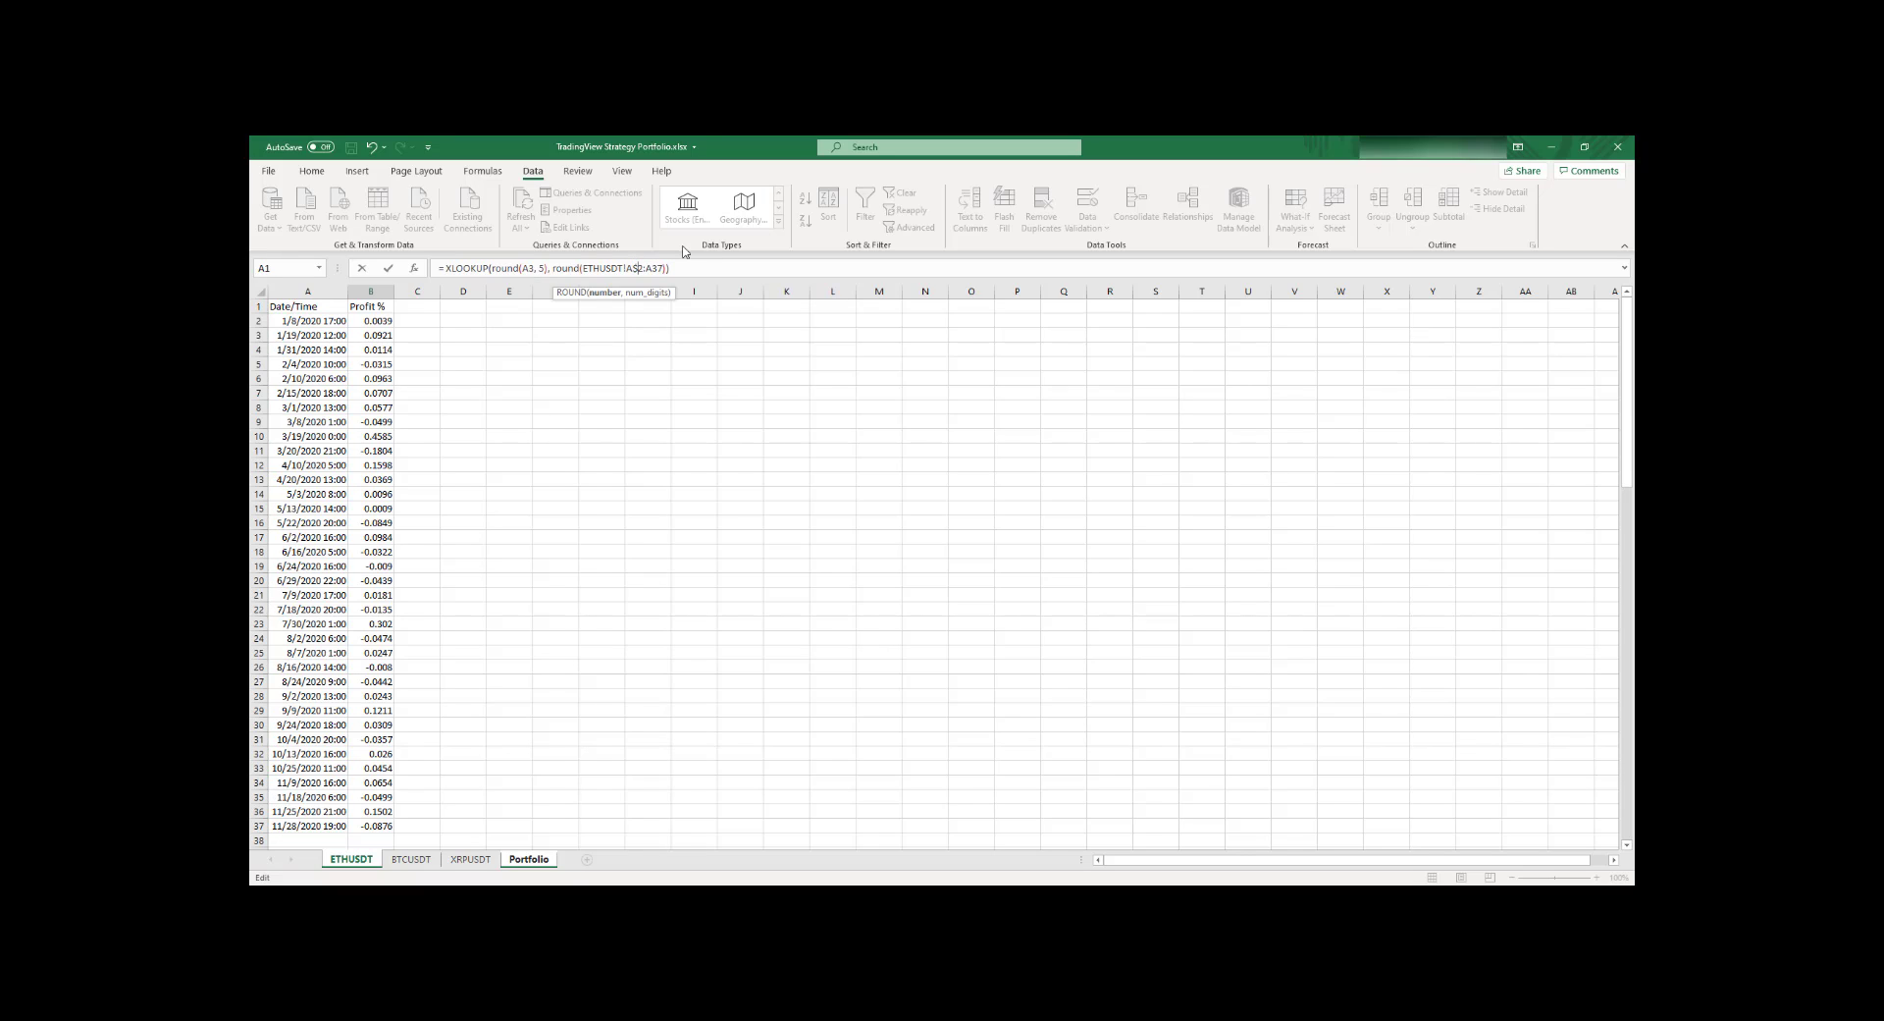
type("$37")
type(", 5),")
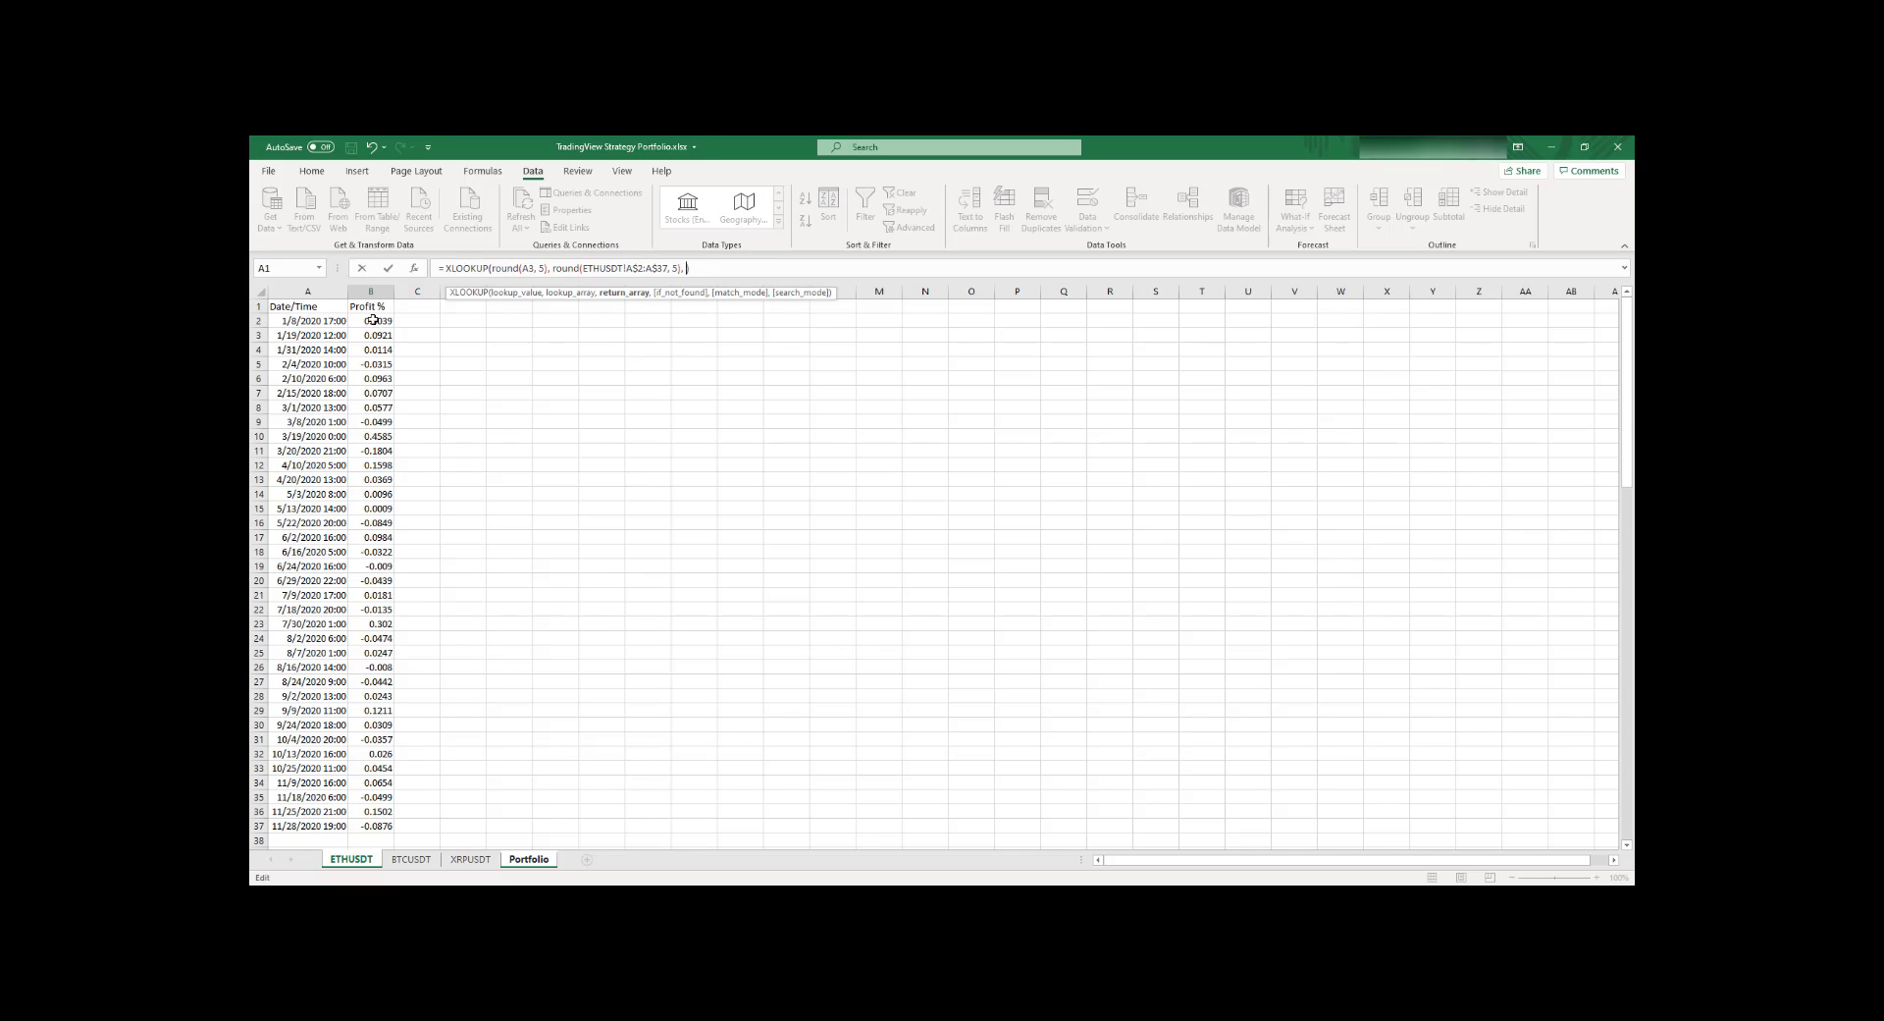
left_click_drag(372, 320, 359, 822)
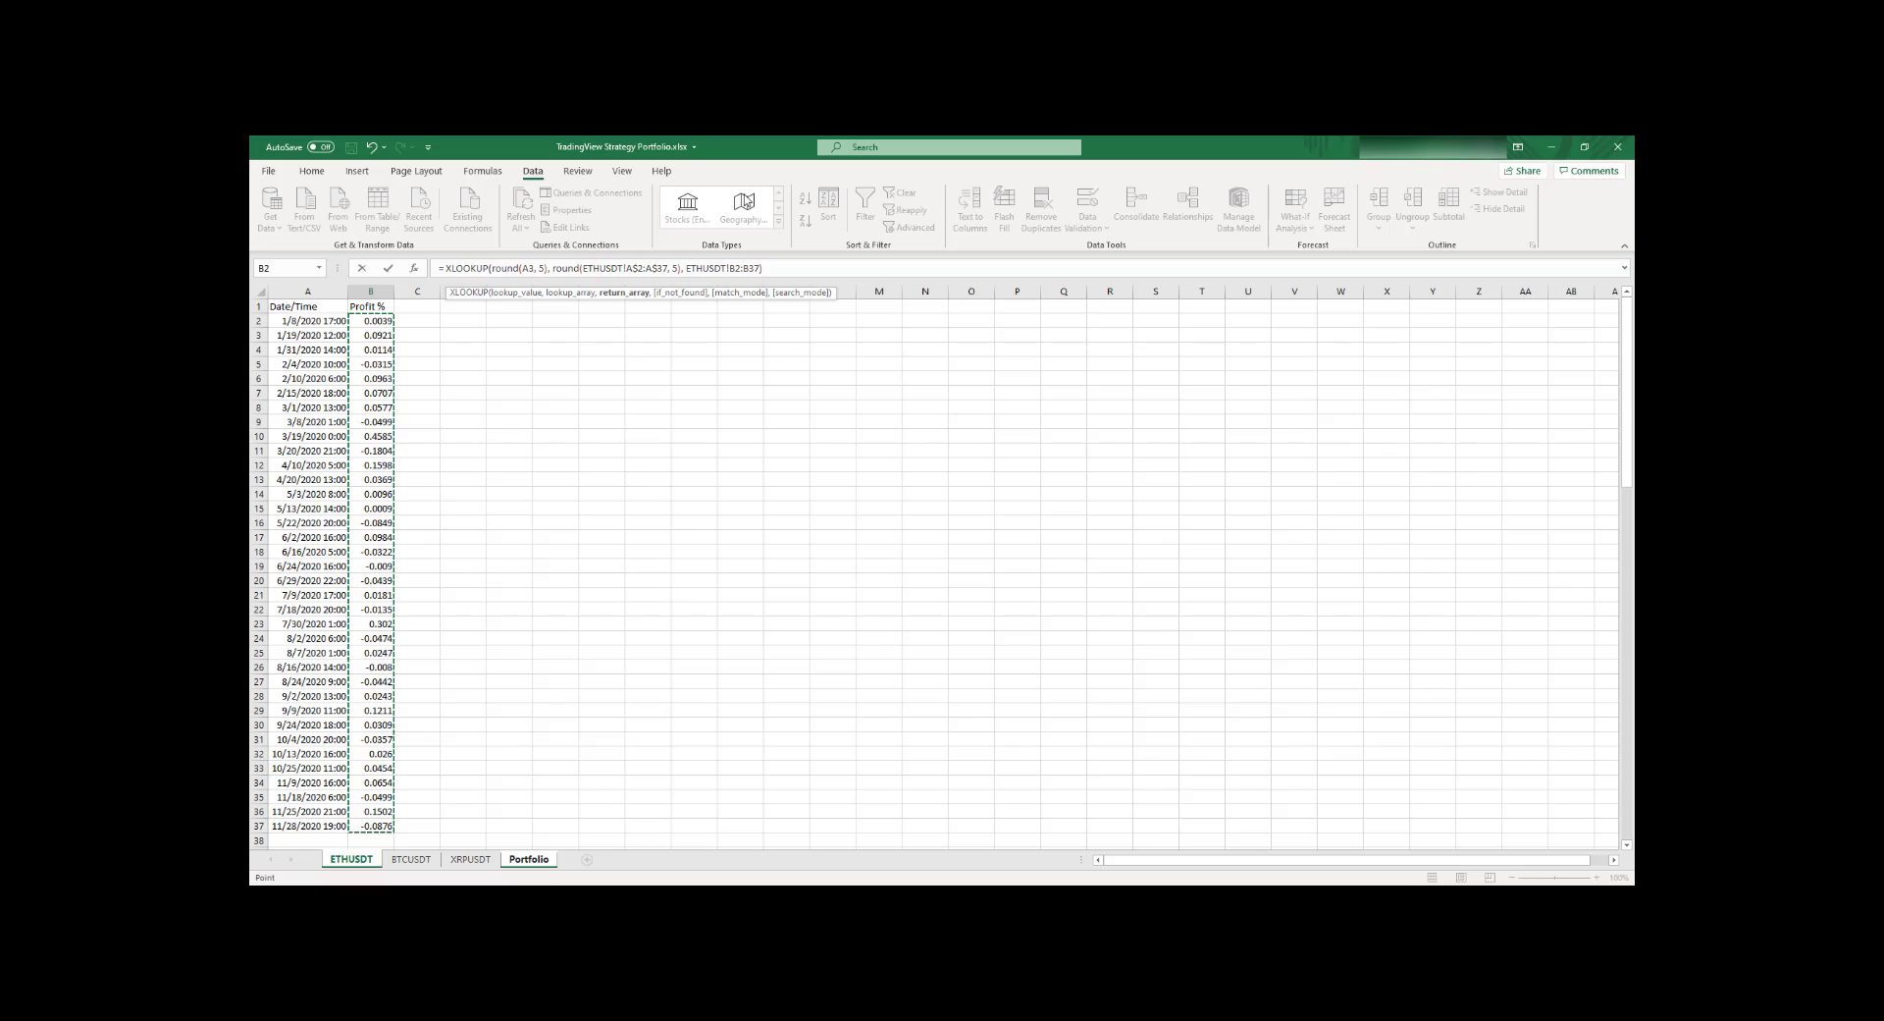
Step: Wrap the XLOOKUP in an IFERROR function that returns 0 on error
left_click(443, 267)
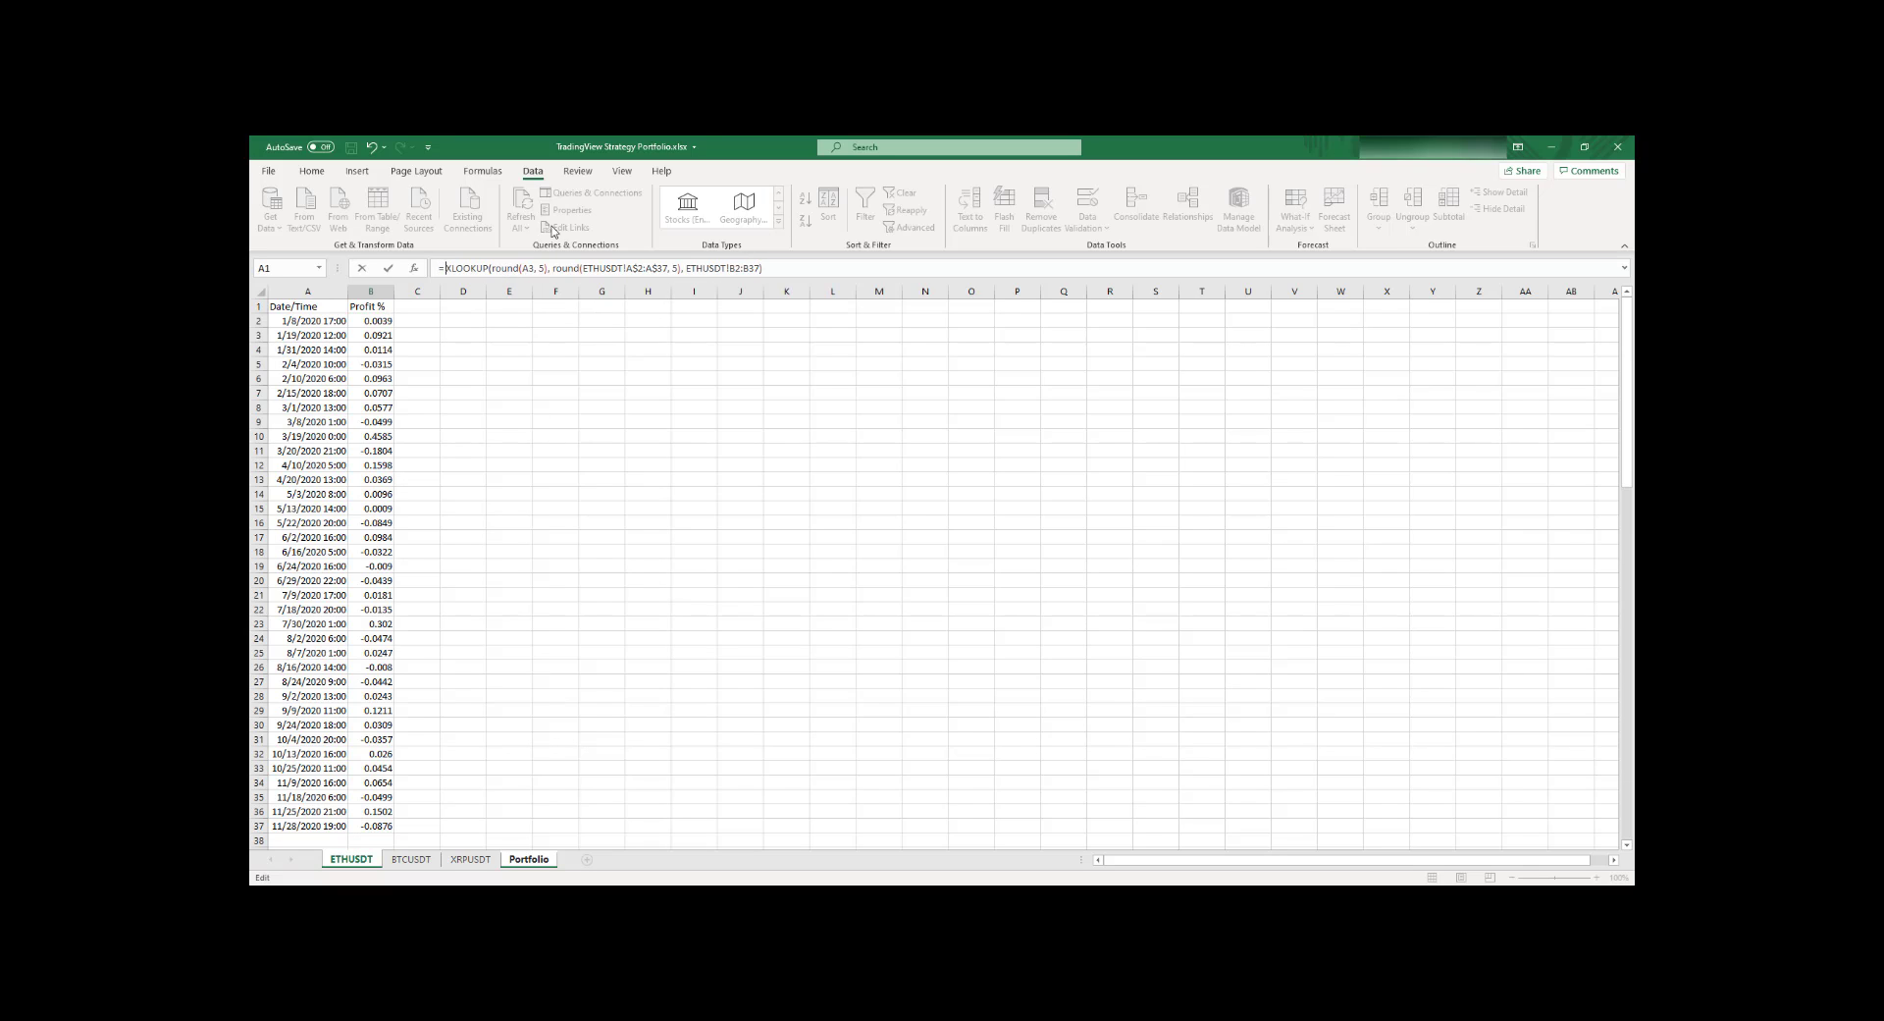
type("IFER")
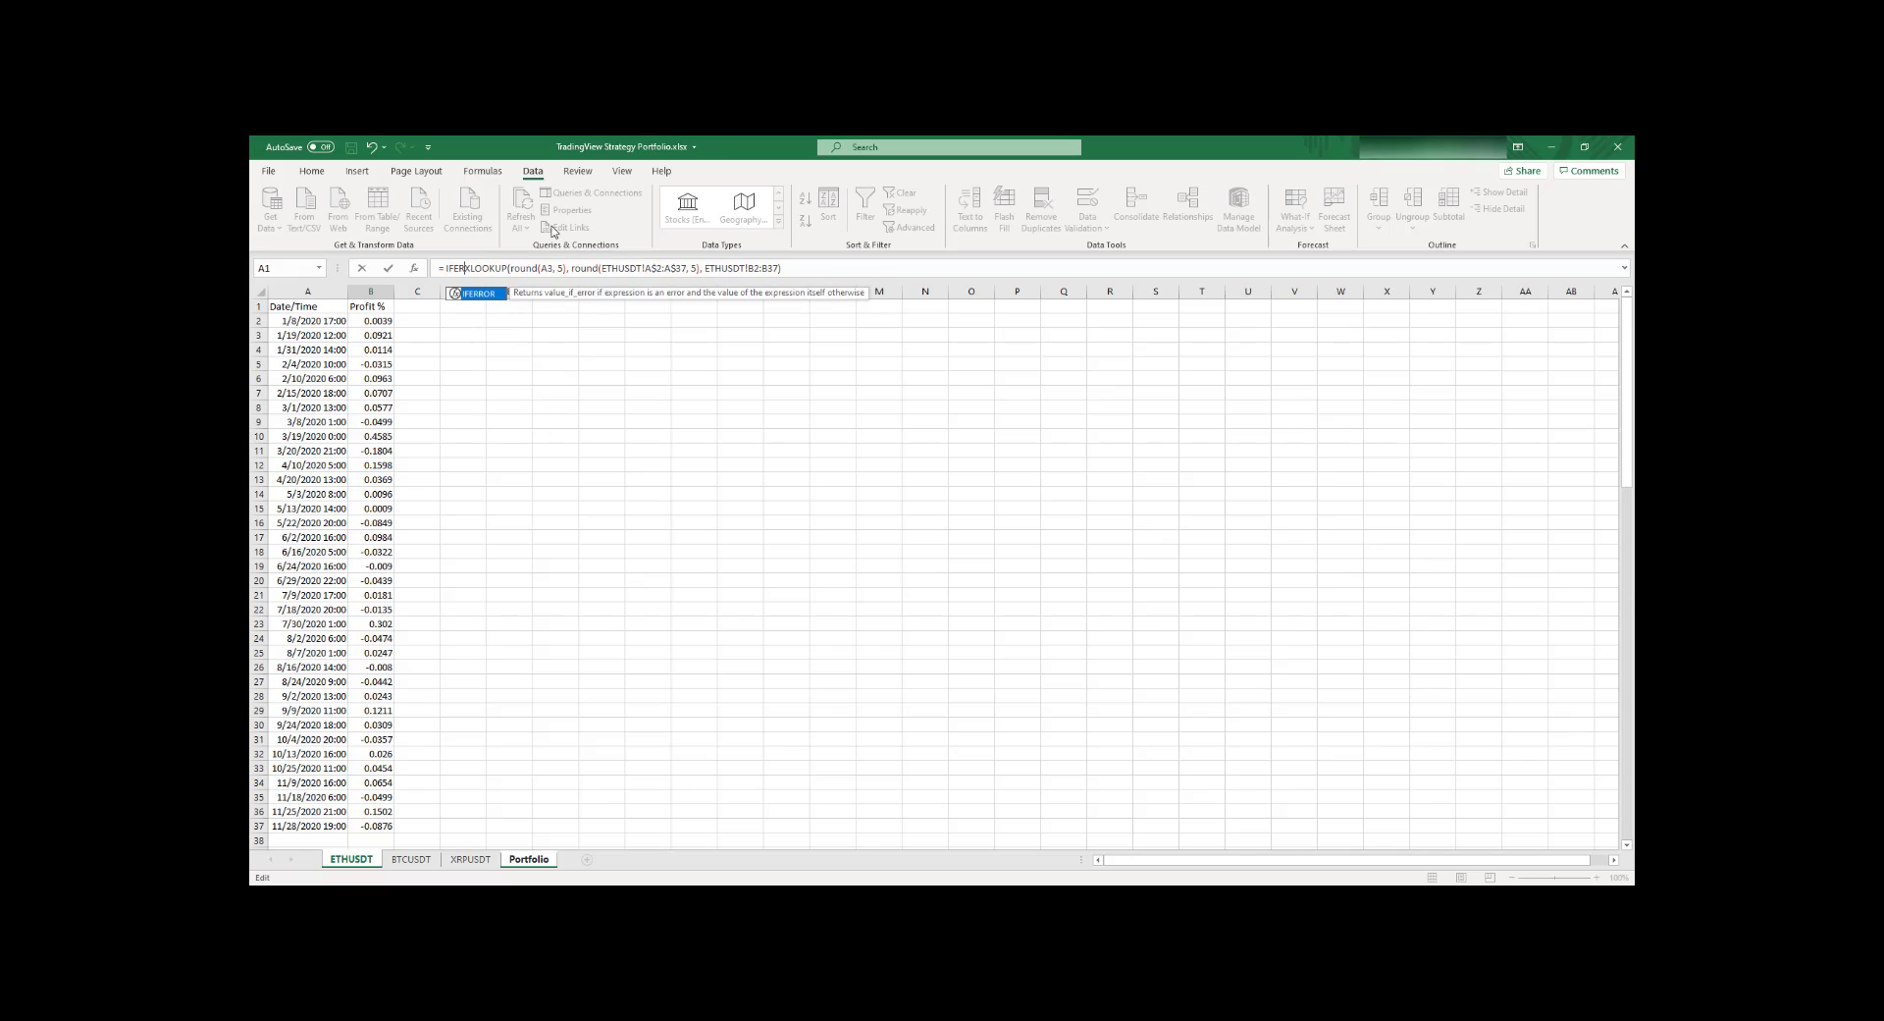
double_click(481, 294)
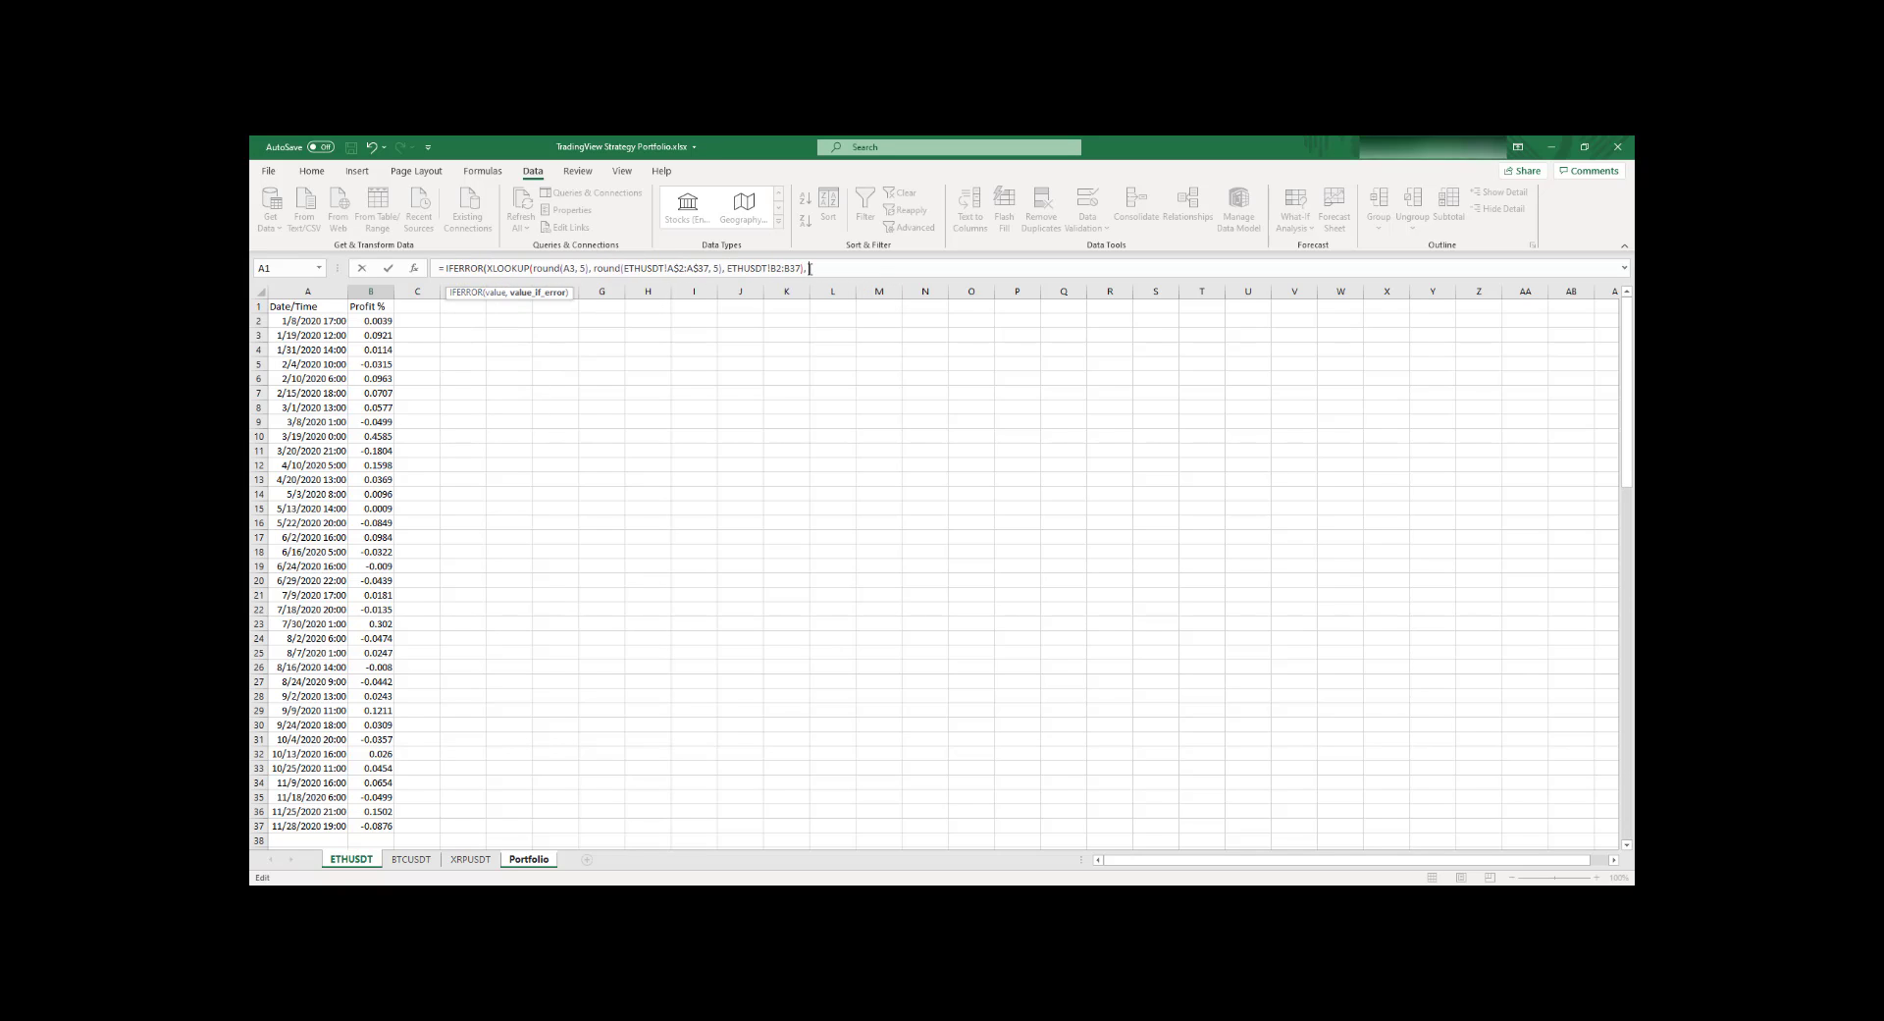
type("0)")
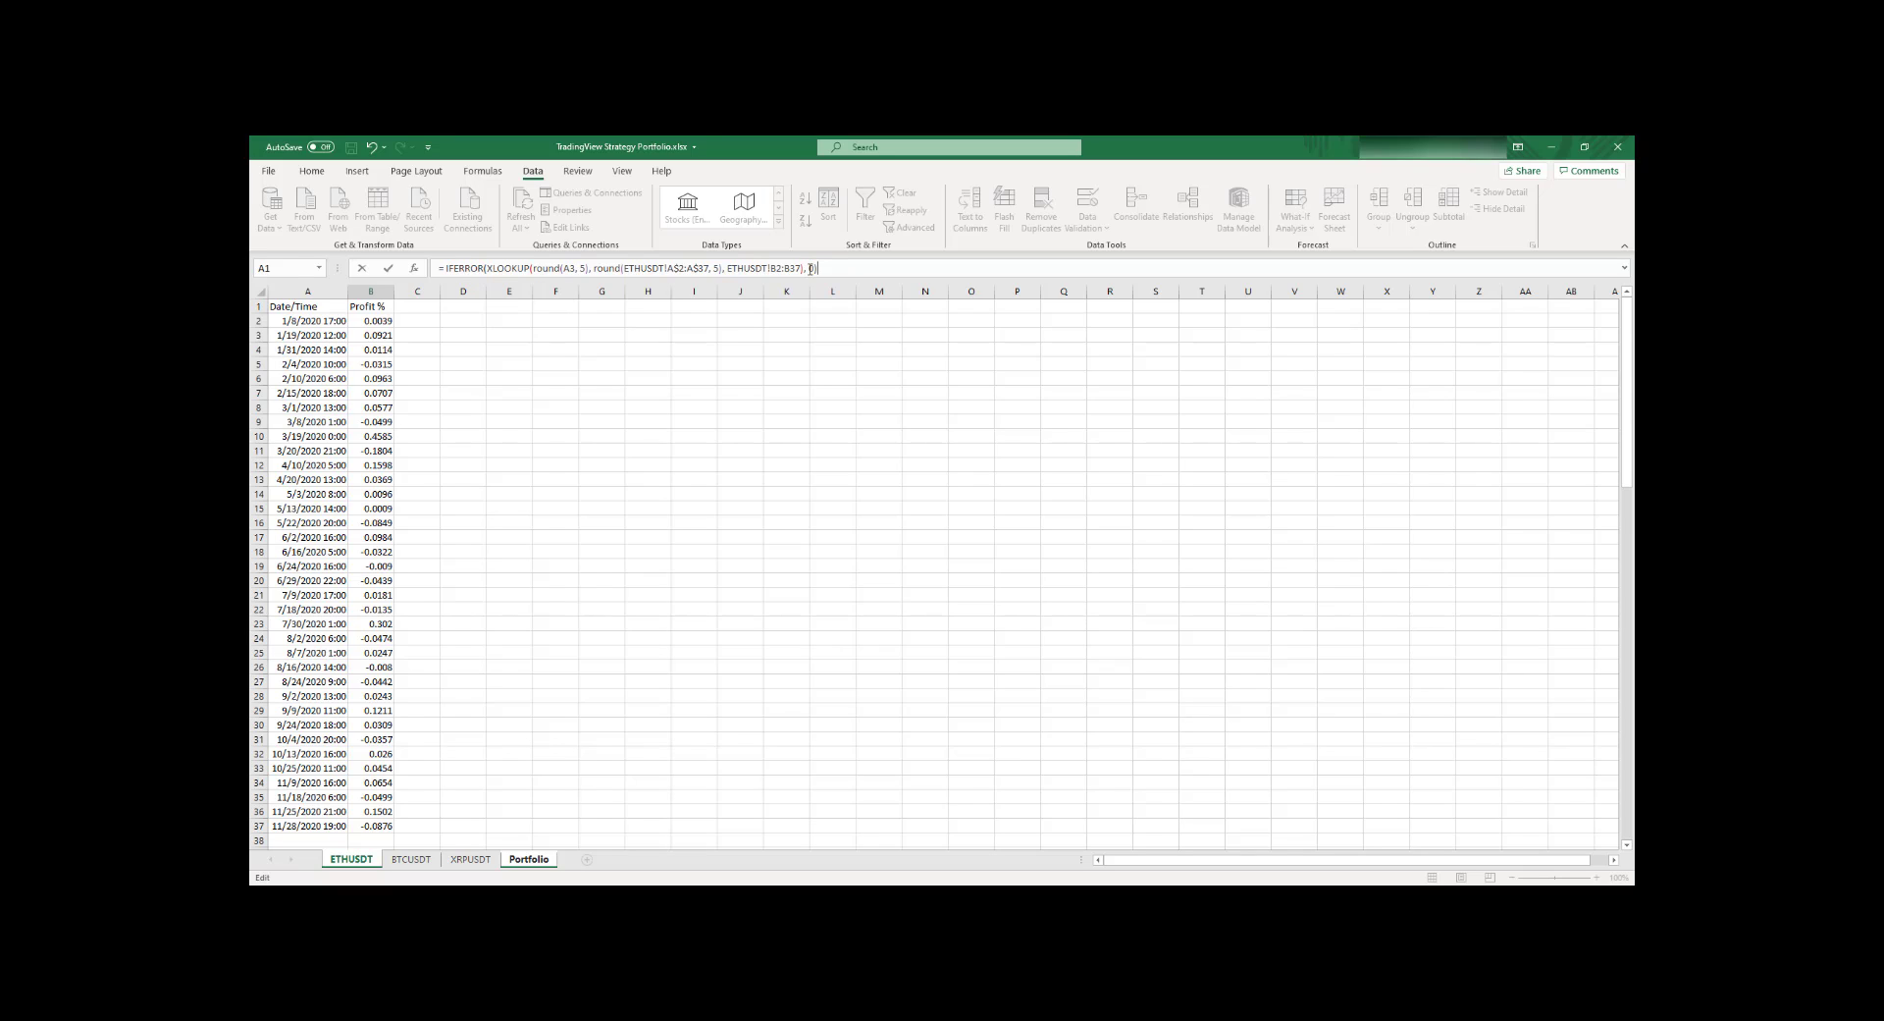
Step: Lock the return array's rows as ETHUSDT!B$2:B$37 and commit the formula in B3
left_click(774, 268)
type("$")
key("Right")
key("Right")
key("Right")
type("$")
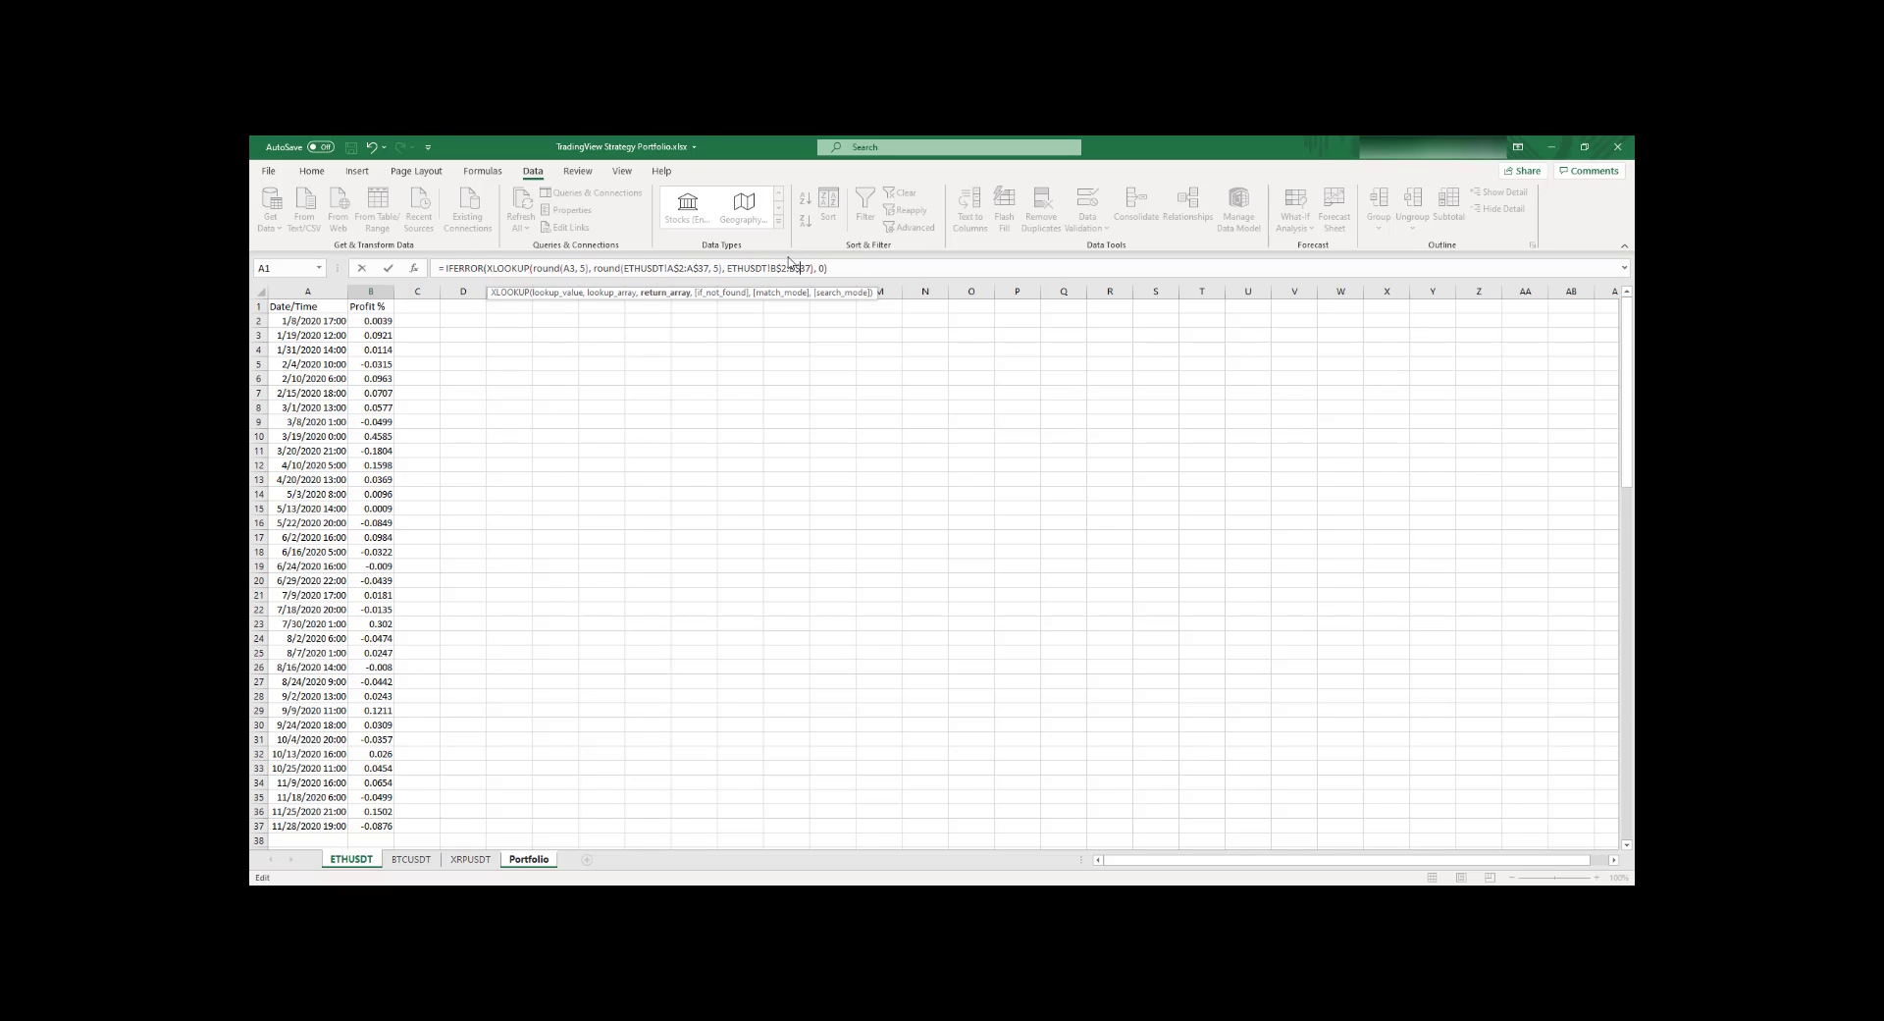
left_click(840, 269)
key("Return")
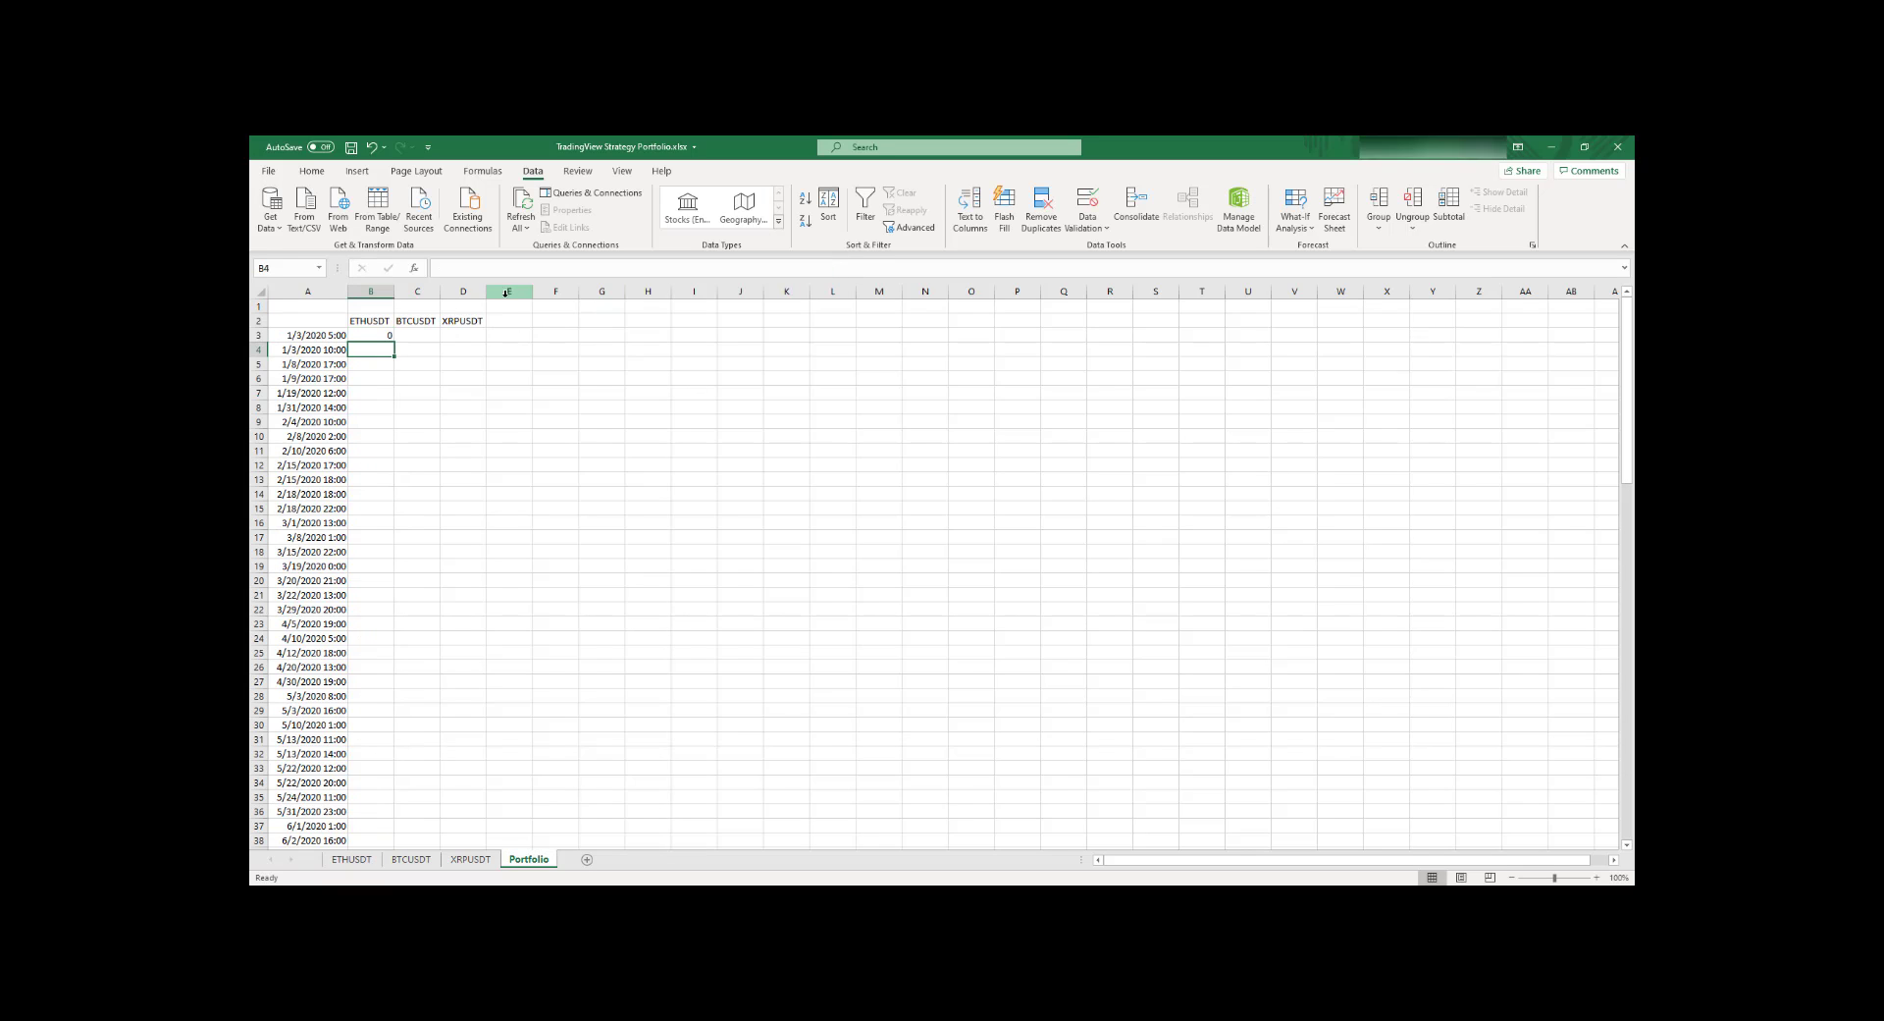
Step: Fill the B3 formula down the ETHUSDT column alongside all the dates
left_click(378, 334)
left_click_drag(393, 341, 395, 469)
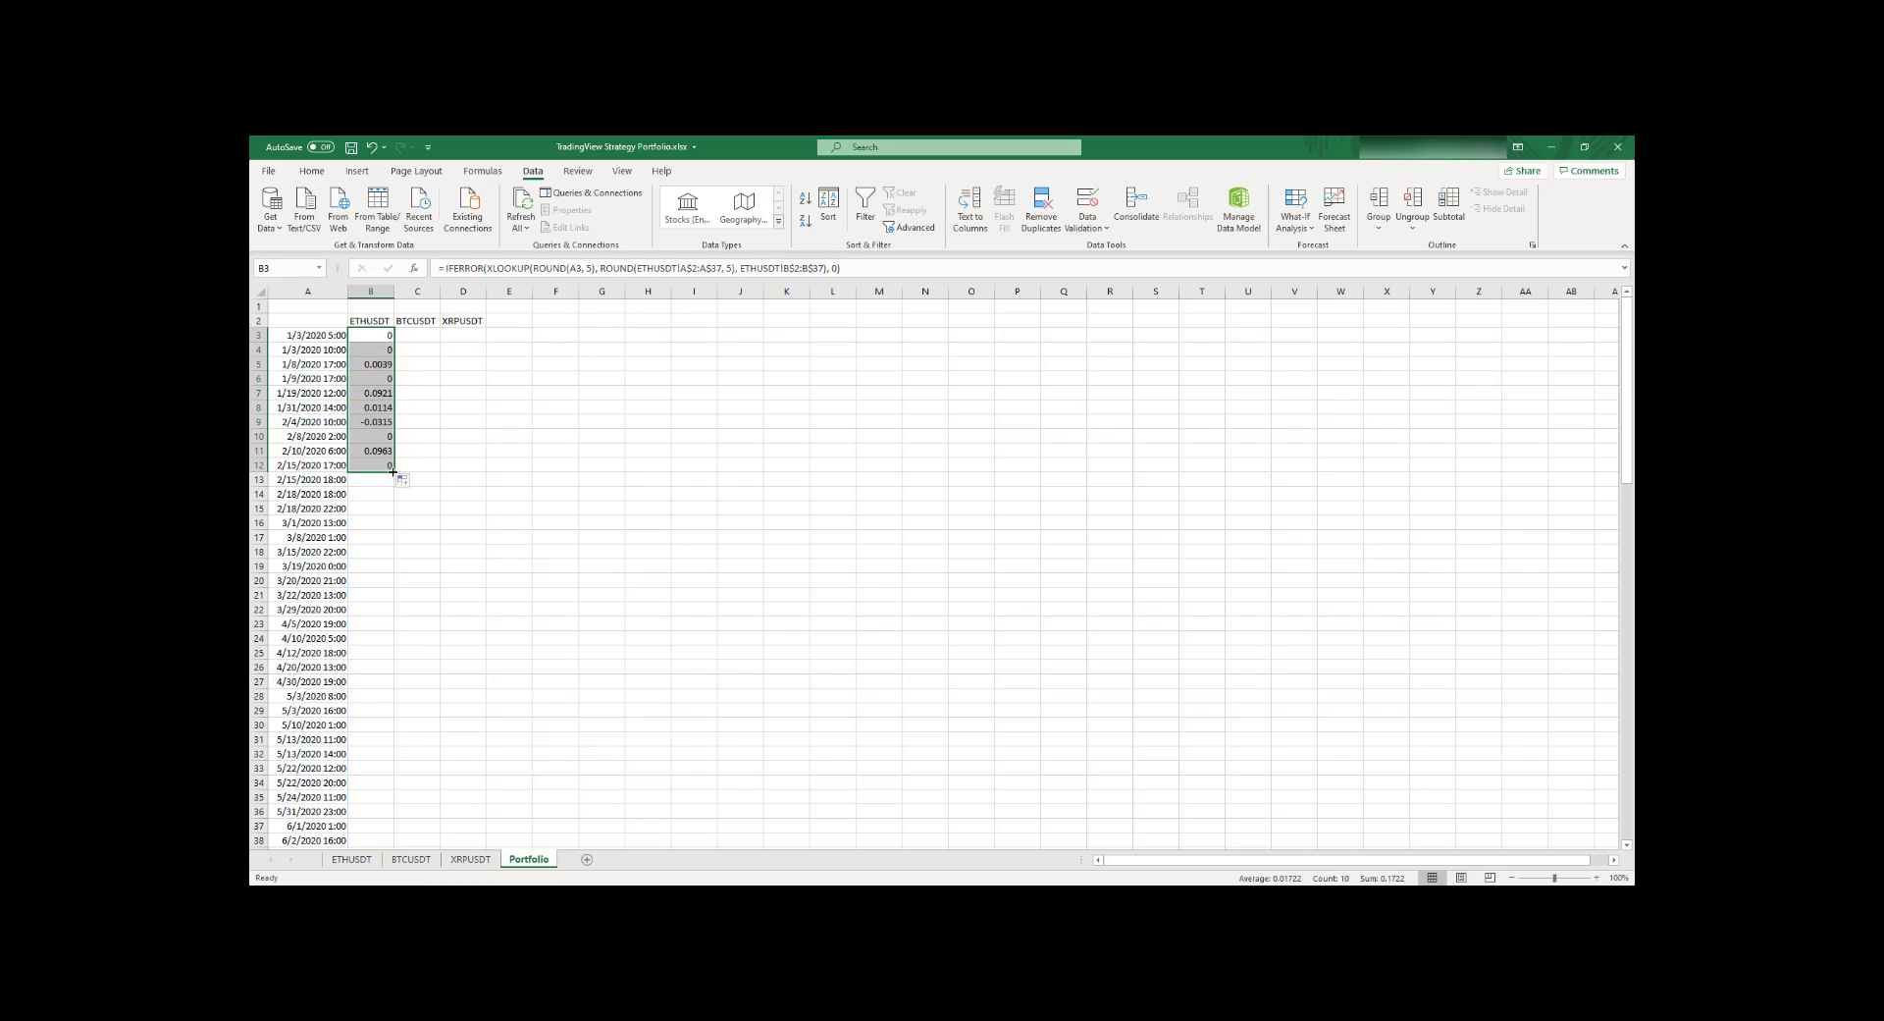
left_click_drag(392, 472, 353, 844)
scroll(391, 527, "up", 15)
scroll(391, 527, "up", 4)
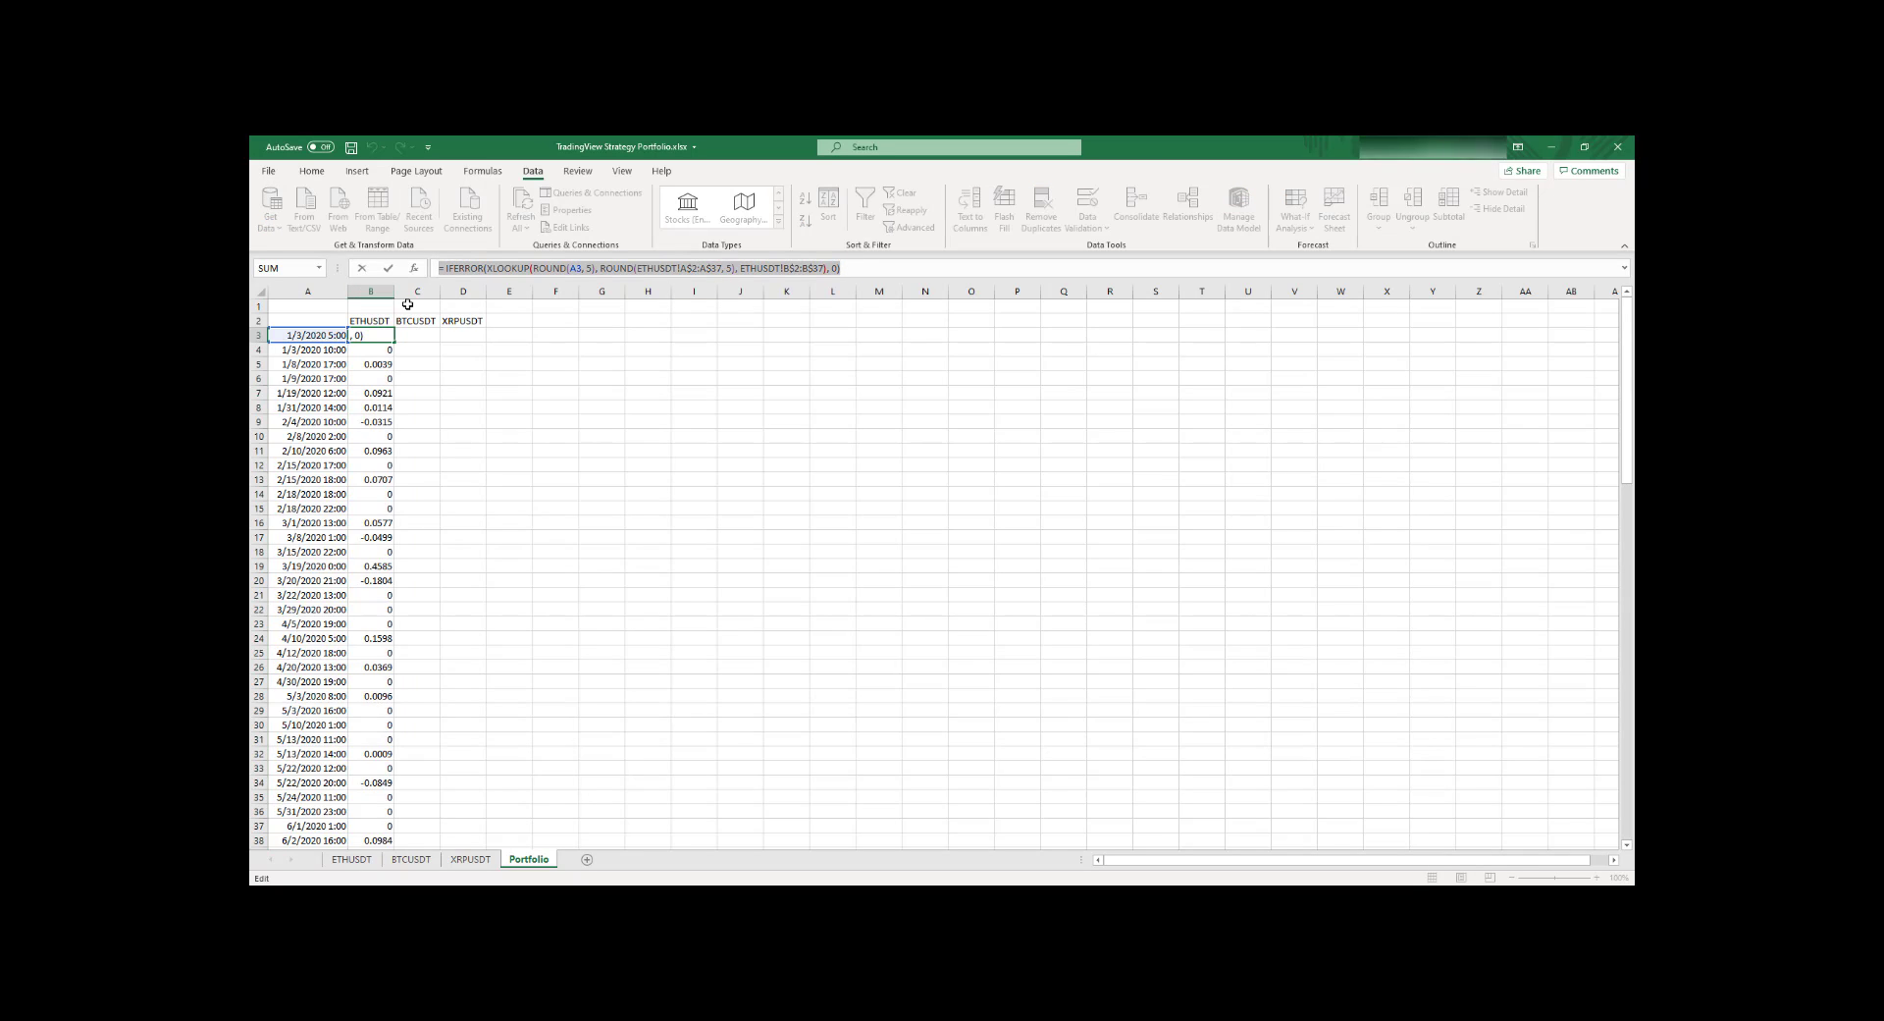
Step: Copy the ETHUSDT formula text into C3 and change its lookup array to BTCUSDT!A$2:A$999
left_click(417, 334)
left_click(480, 269)
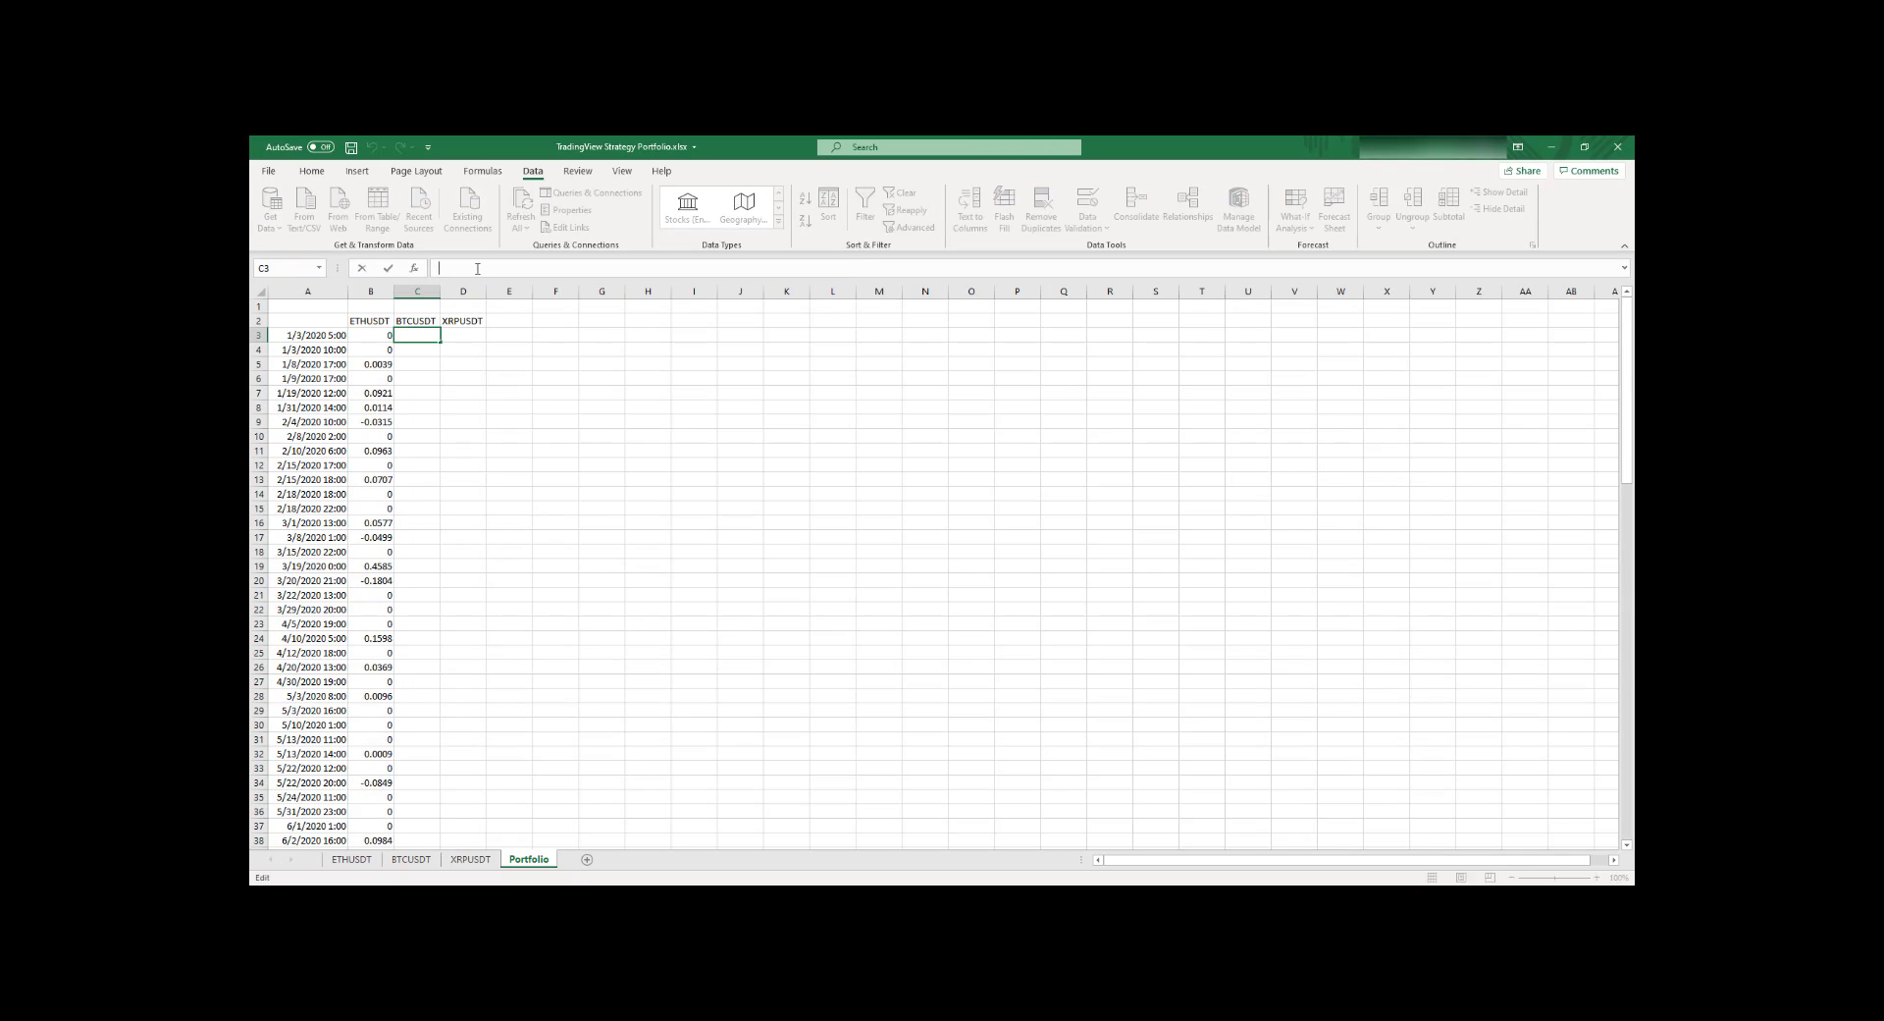
type("=IFERROR(XLOOKUP(ROUND(A3, 5), ROUND(ETHUSDT!A$2:A$37, 5), ETHUSDT!B$2:B$37), 0)")
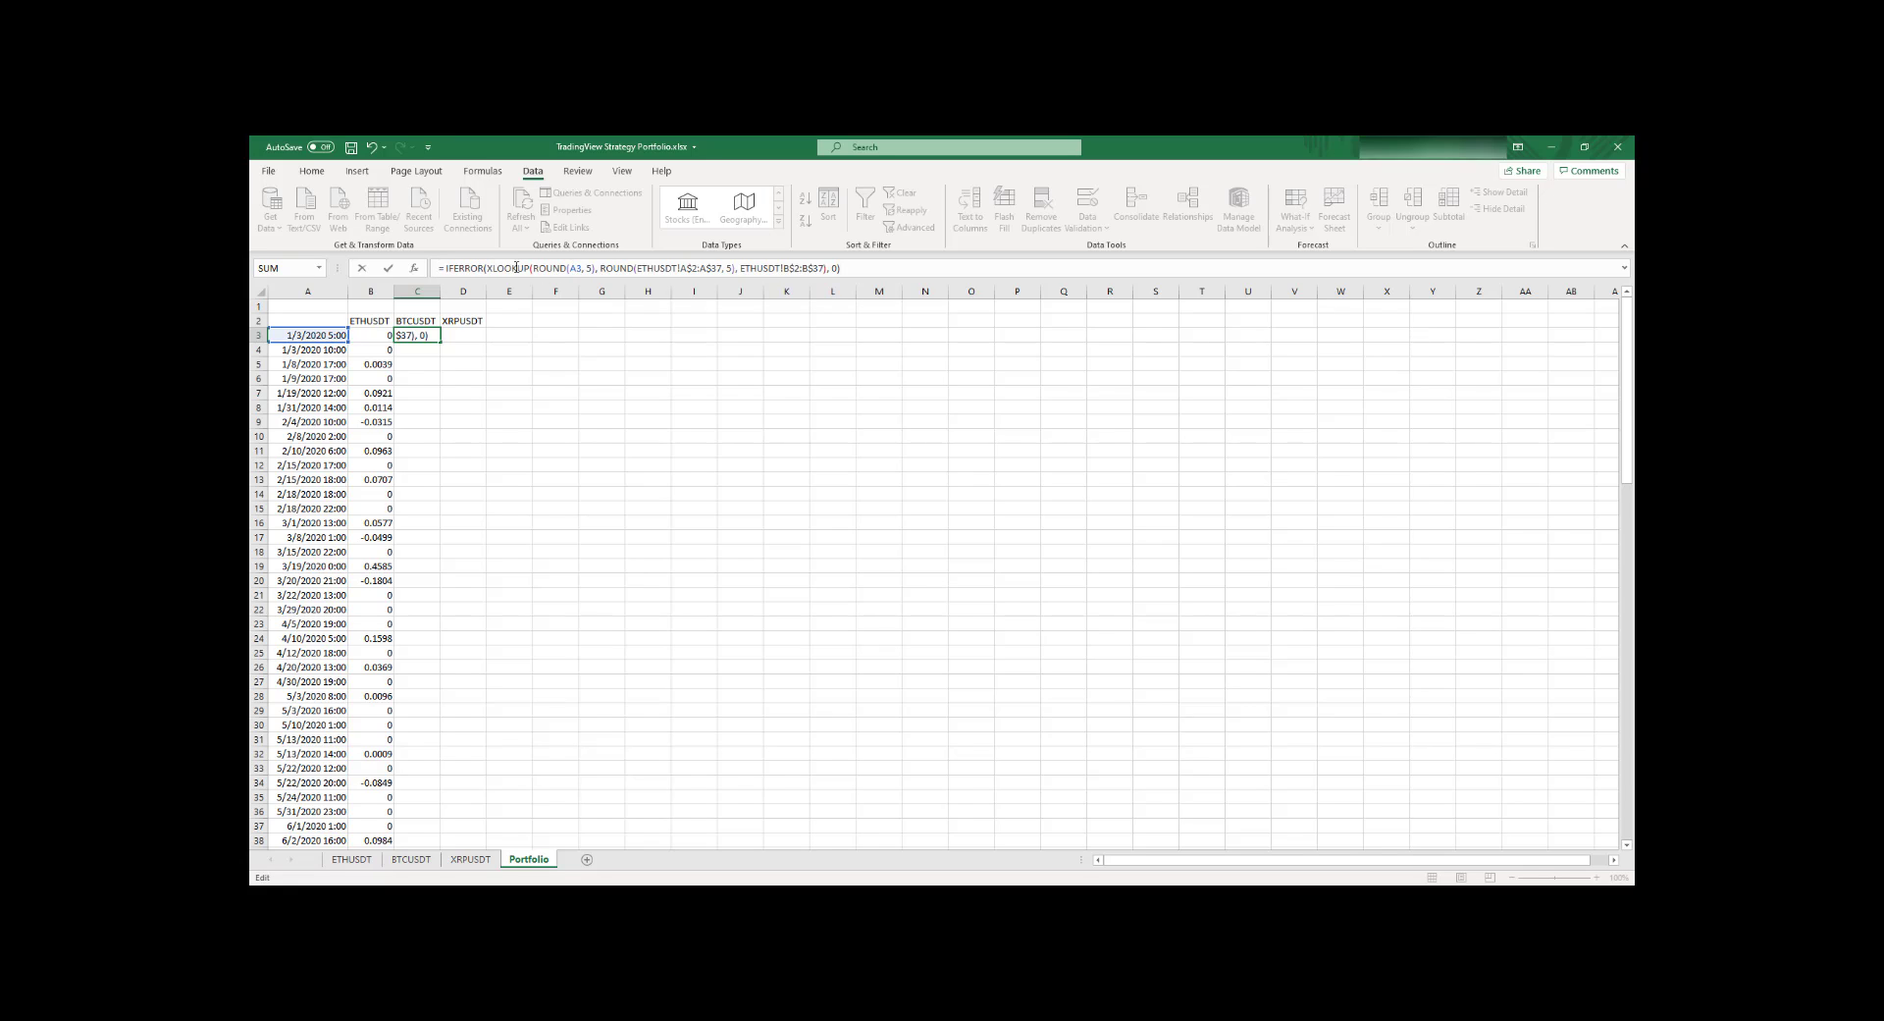
left_click(657, 268)
type("BTC")
double_click(721, 268)
type("999")
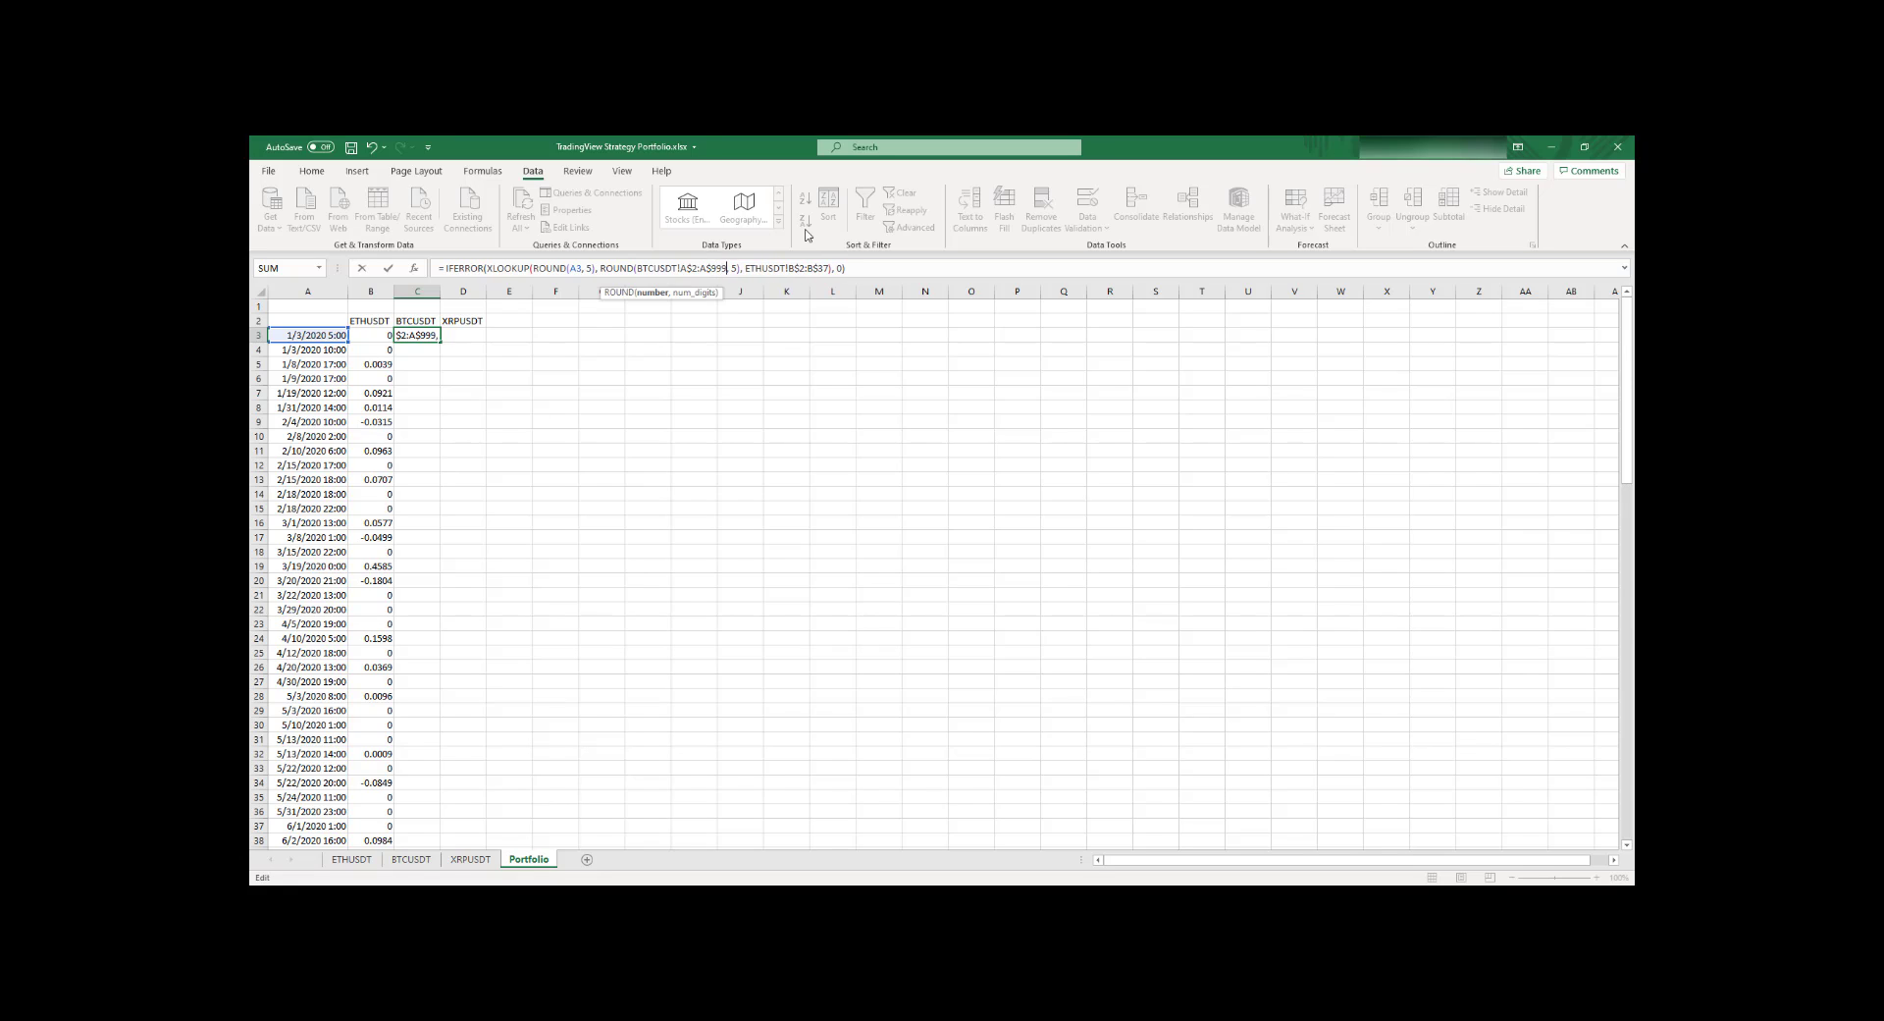
Step: Change the return array in the C3 formula to BTCUSDT!B$2:B$999 and commit it
left_click(820, 268)
double_click(822, 267)
type("999")
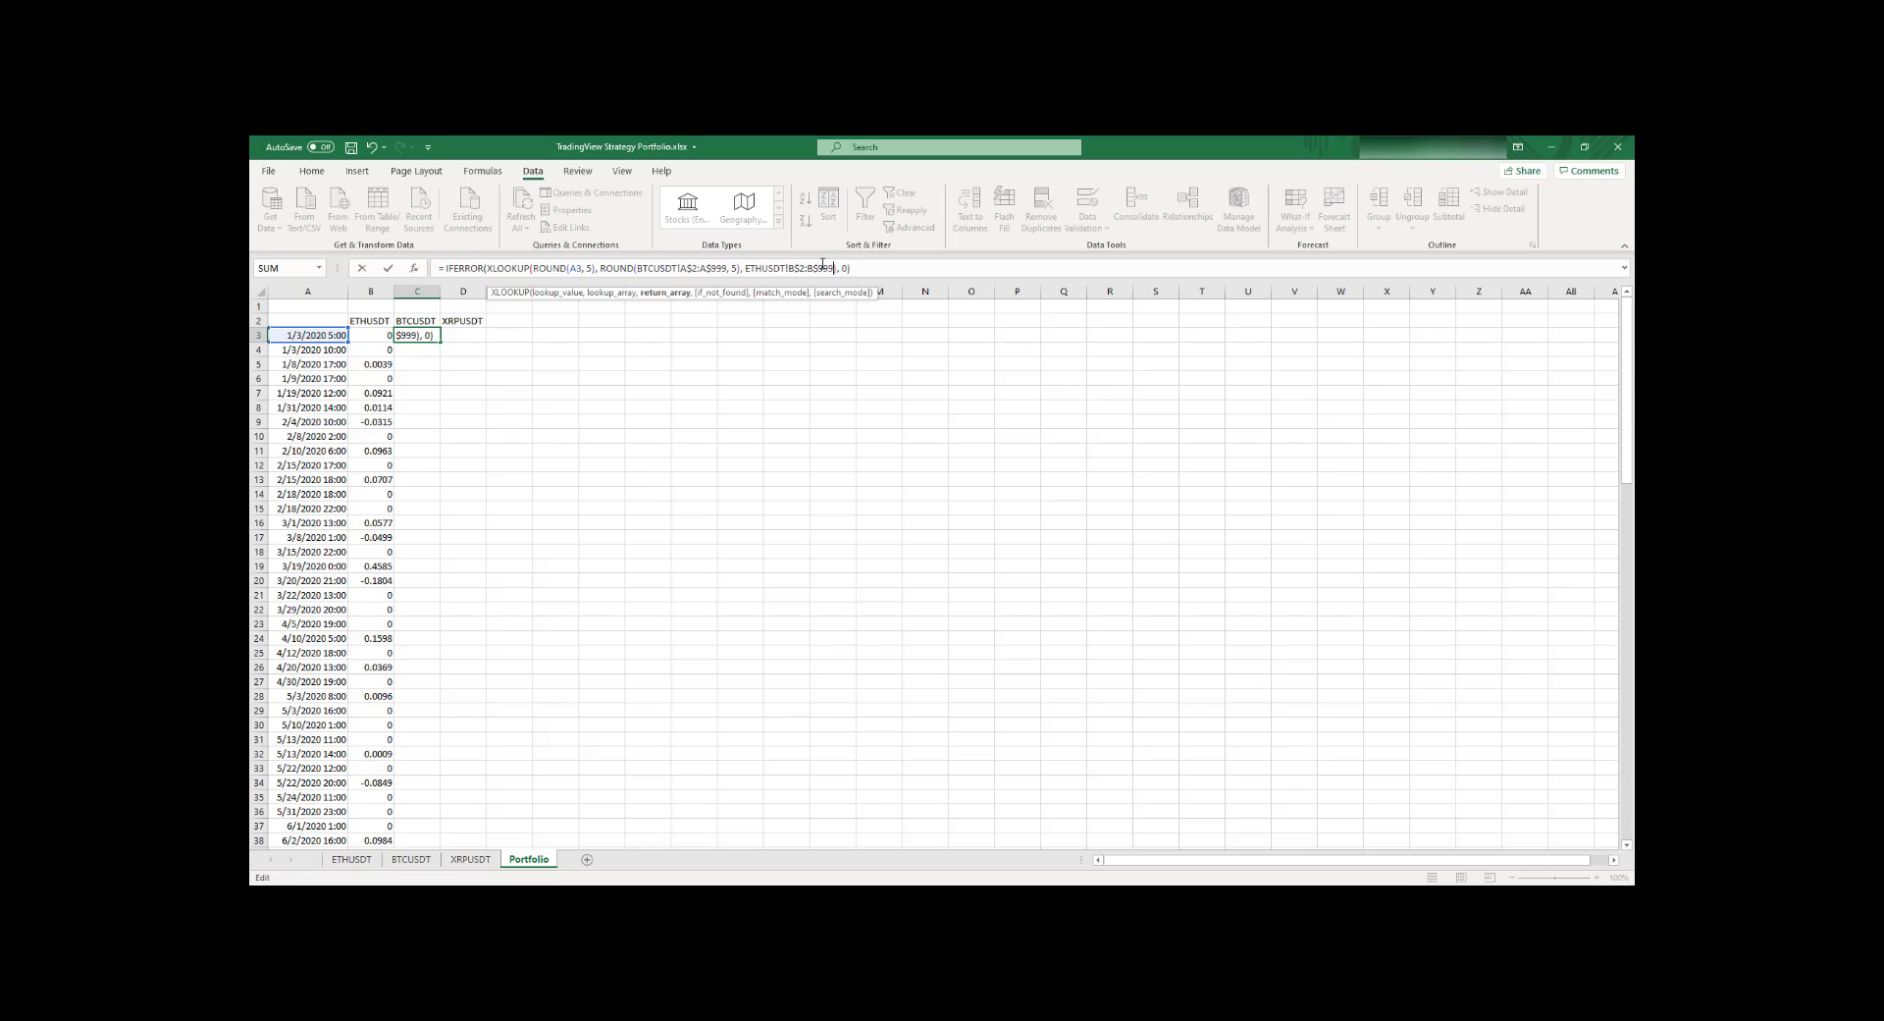
left_click(755, 268)
type("BTC")
key("Return")
Step: Fill the C3 formula down the BTCUSDT column alongside all the dates
left_click(432, 339)
left_click_drag(441, 342, 441, 829)
scroll(415, 559, "up", 8)
scroll(415, 559, "up", 10)
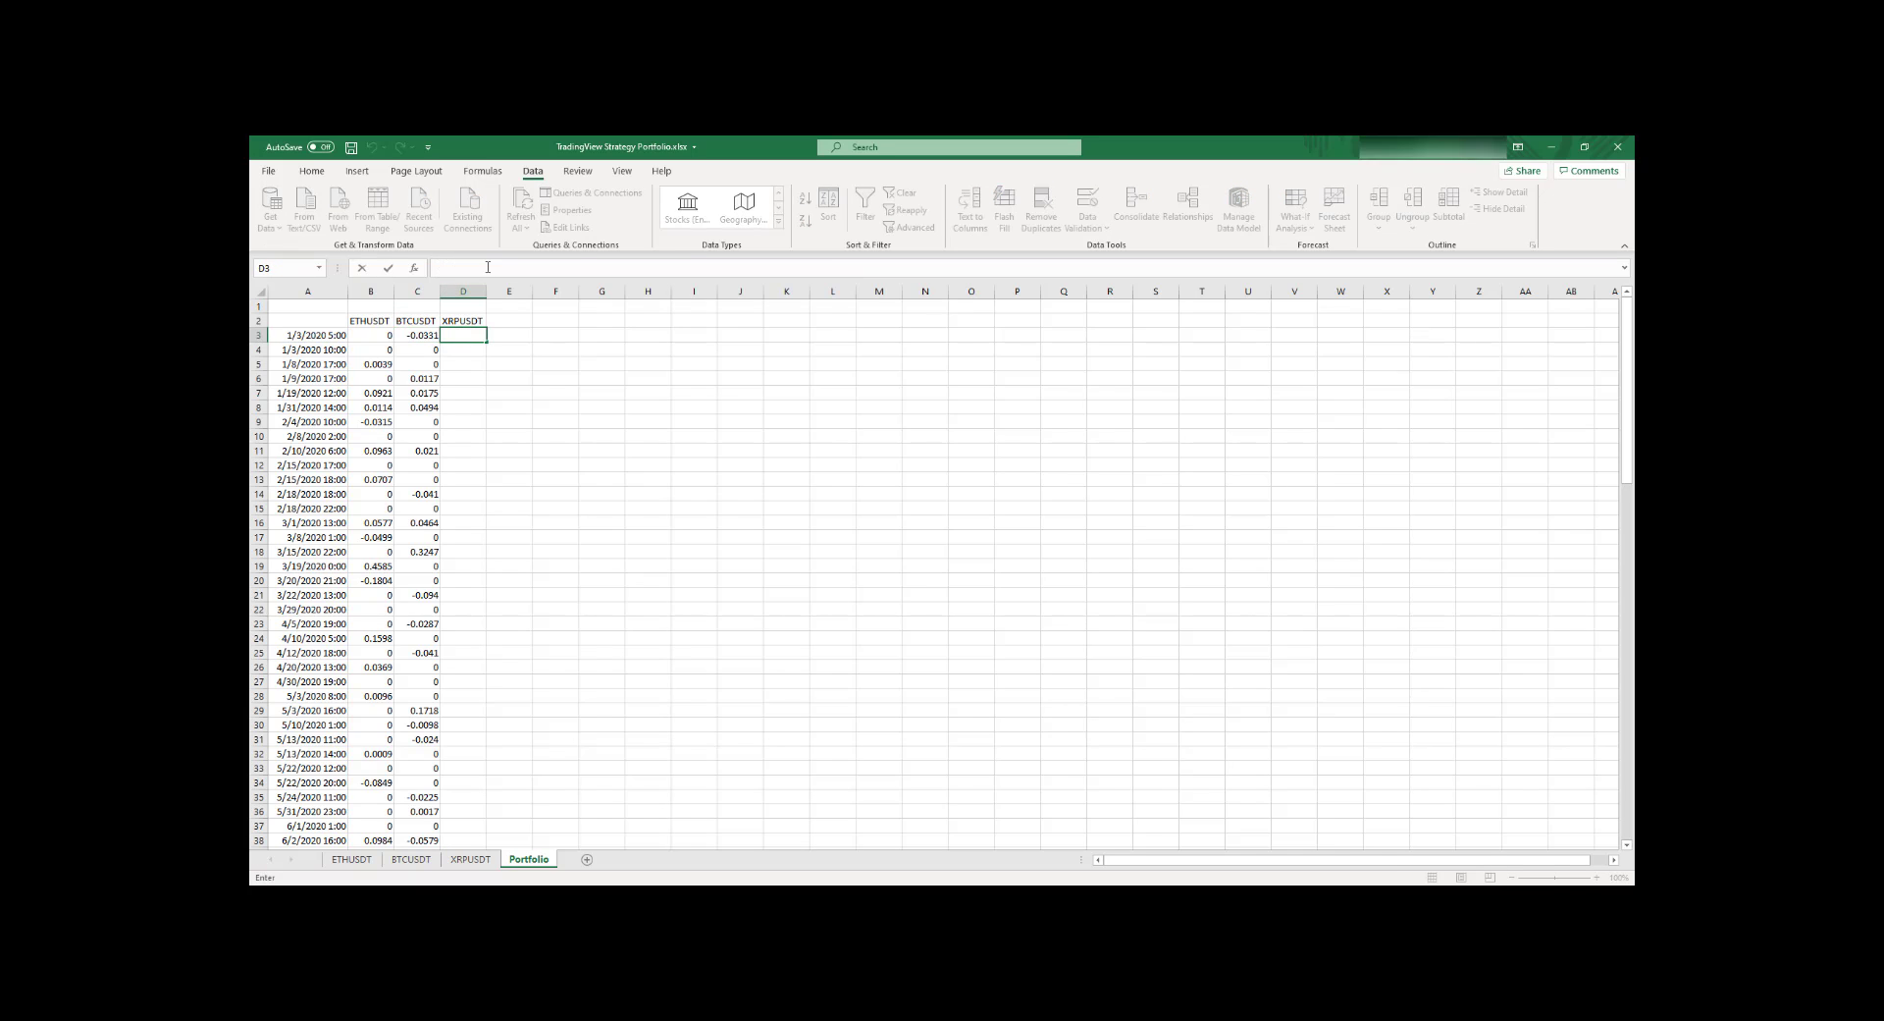
Step: Copy the BTCUSDT formula text into D3 and point both arrays to XRPUSDT!A$2:A$999 and XRPUSDT!B$2:B$999
type("=IFERROR(XLOOKUP(ROUND(A3, 5), ROUND(BTCUSDT!A$2:A$999, 5), BTCUSDT!B$2:B$999), 0)")
left_click(494, 268)
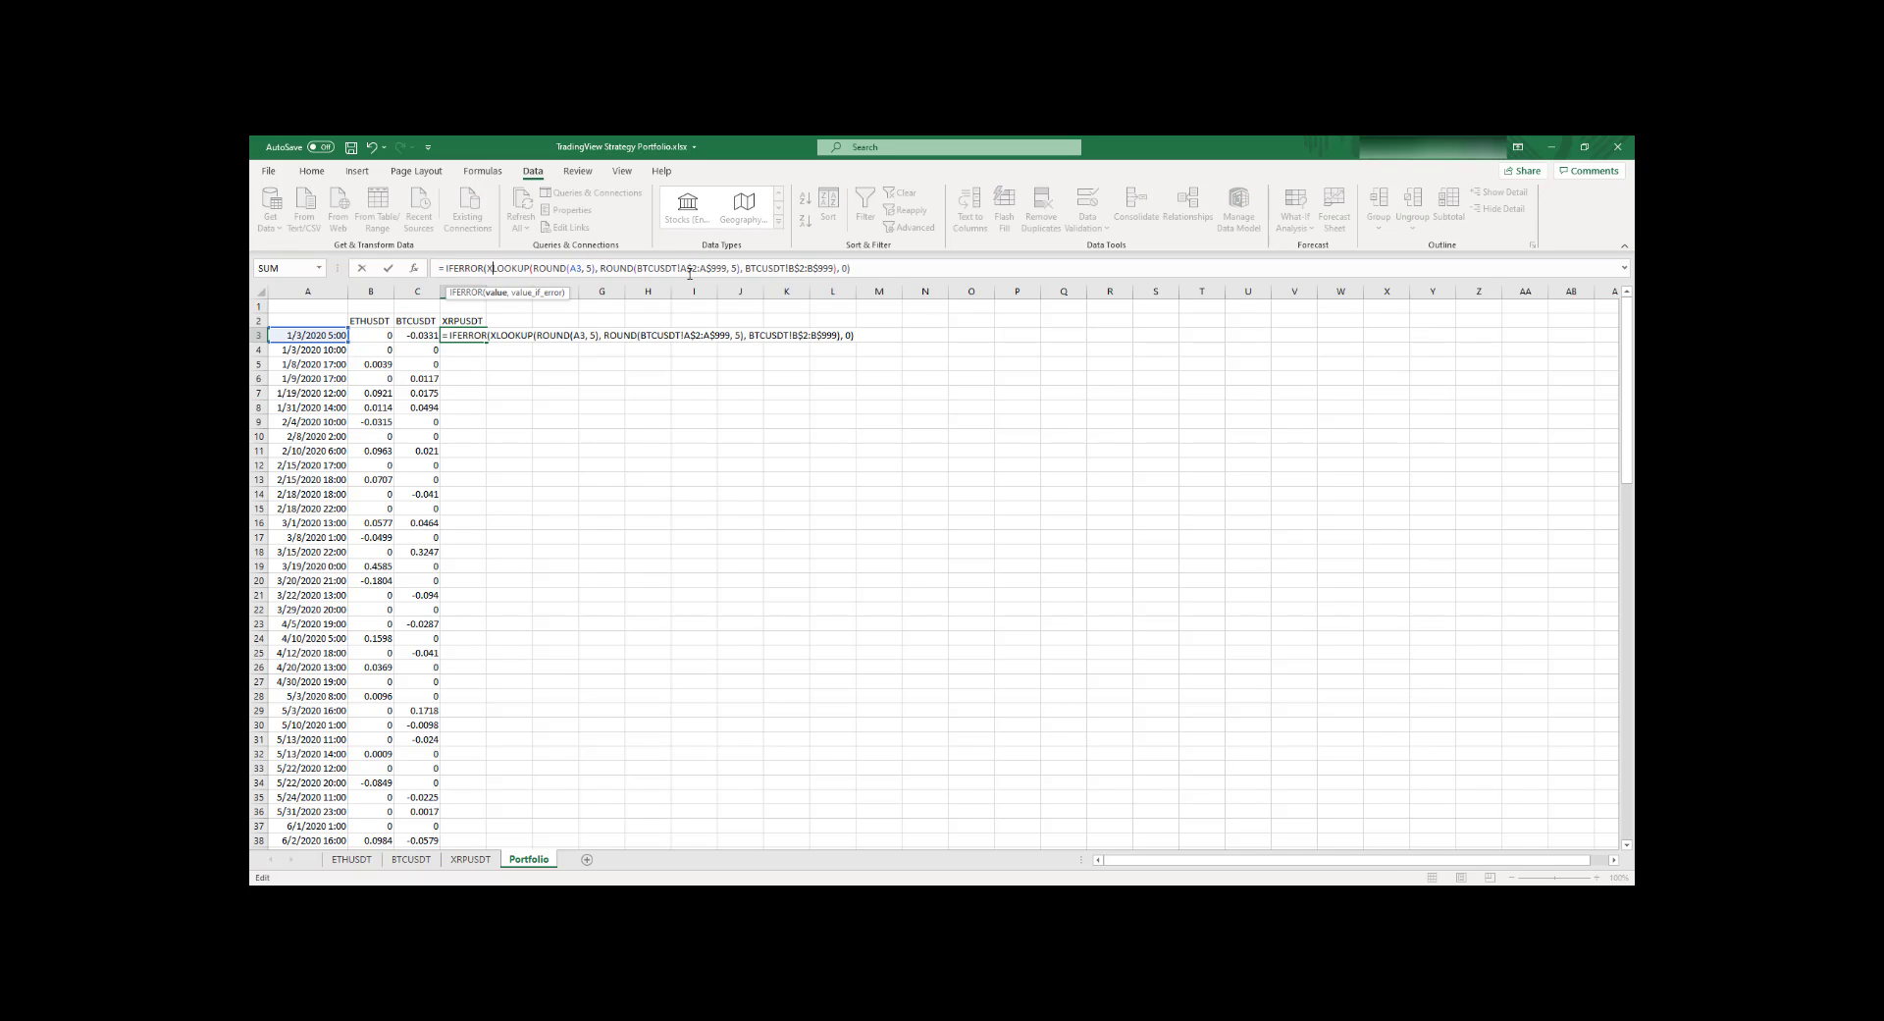
left_click(659, 268)
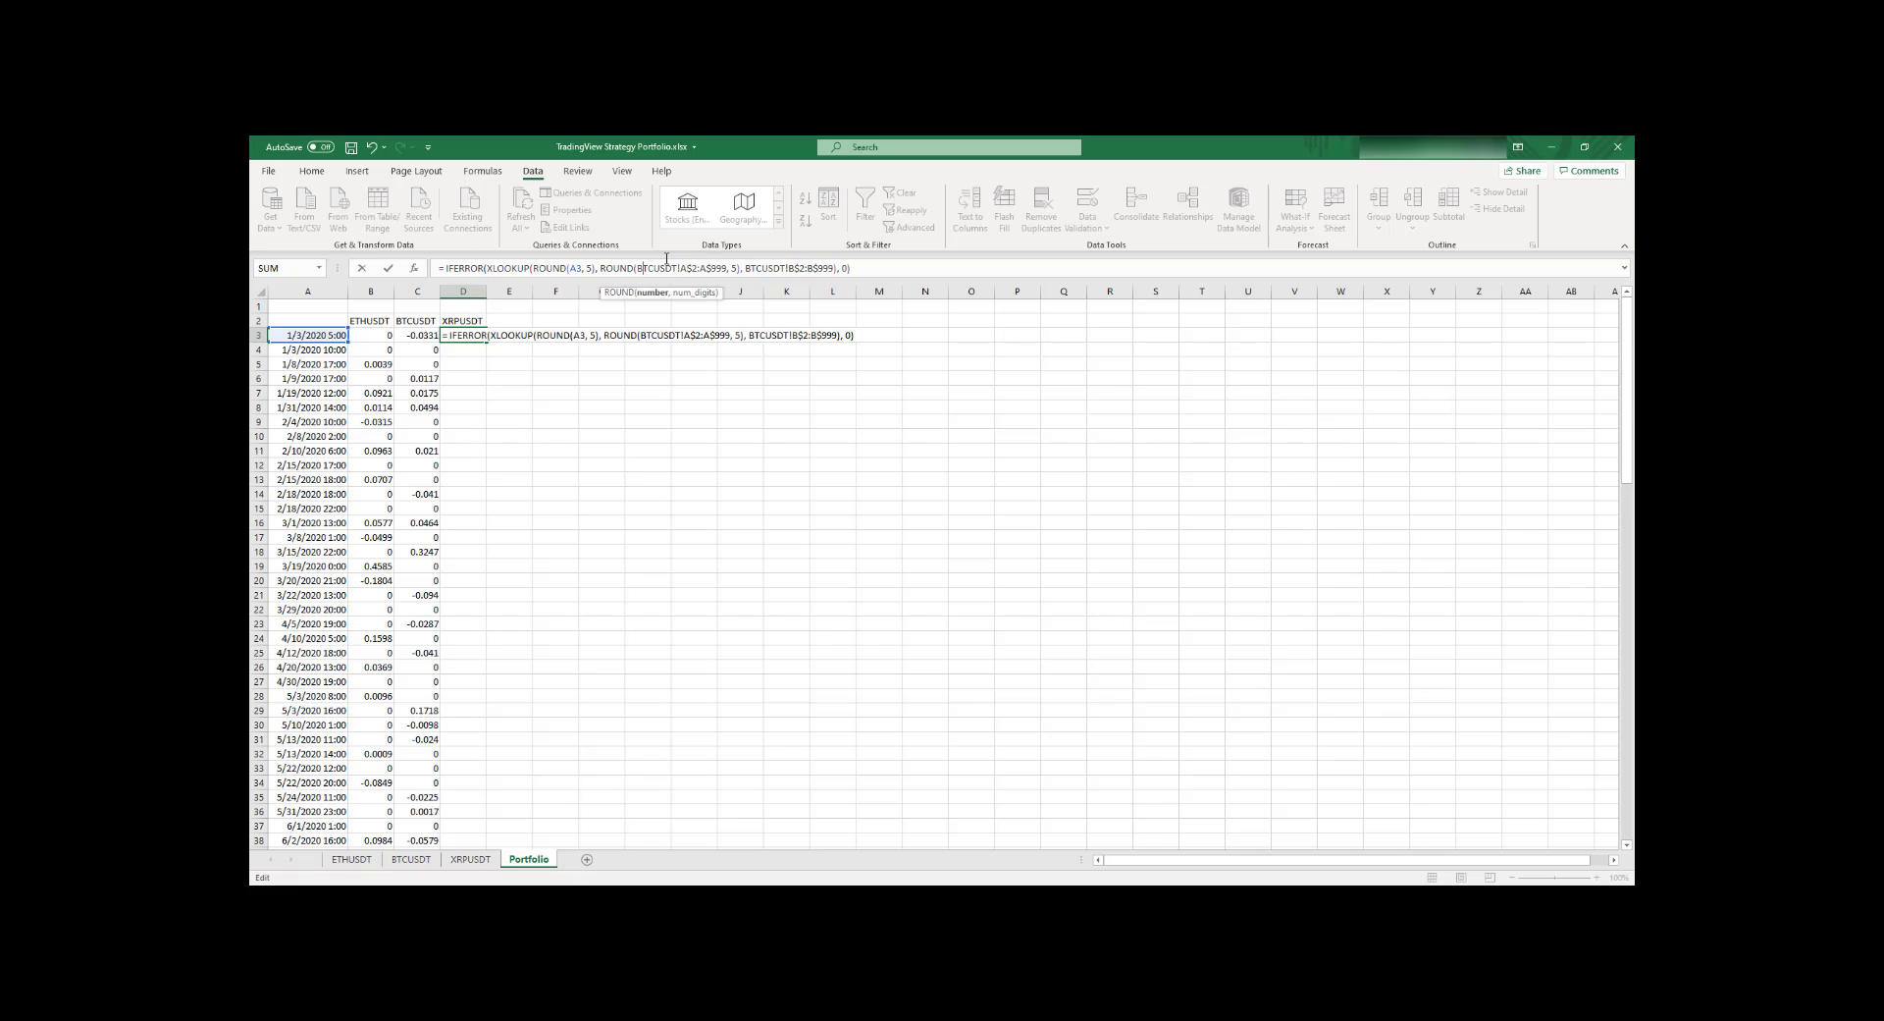
key("shift+Right")
key("shift+Right")
type("XRP")
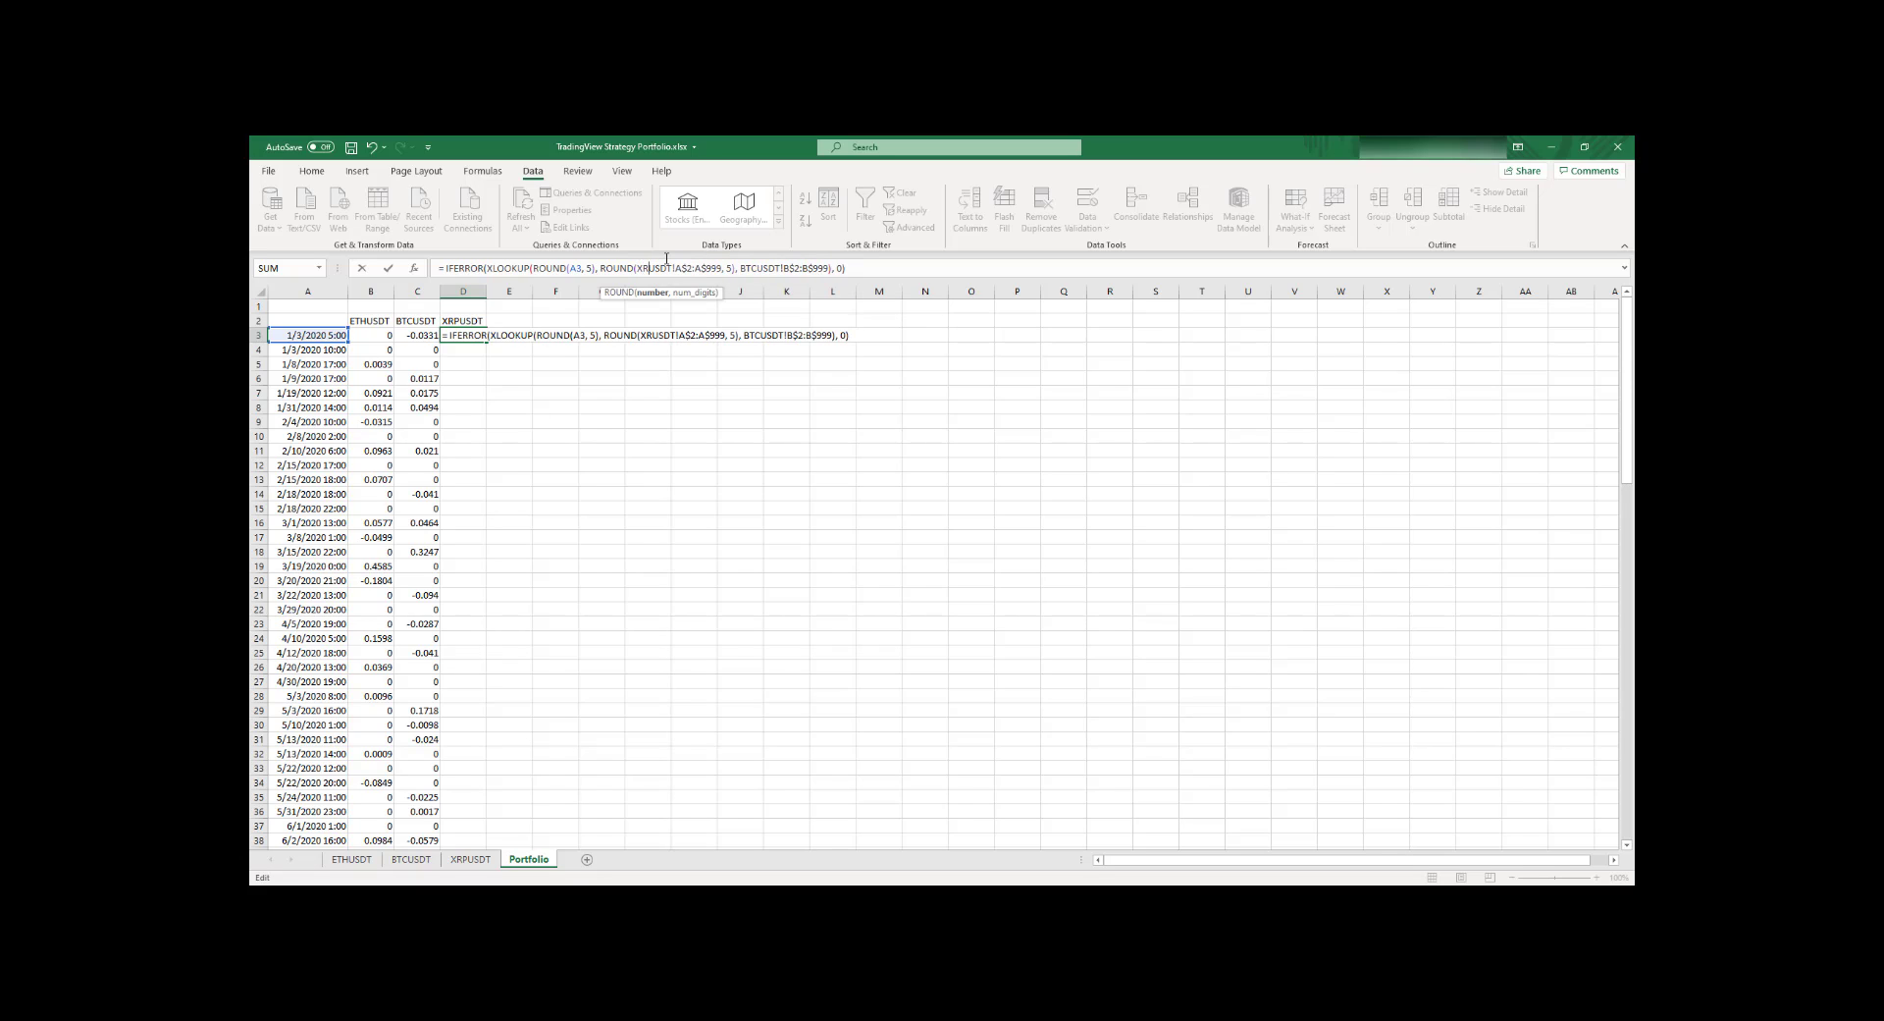
left_click(757, 268)
type("XRP")
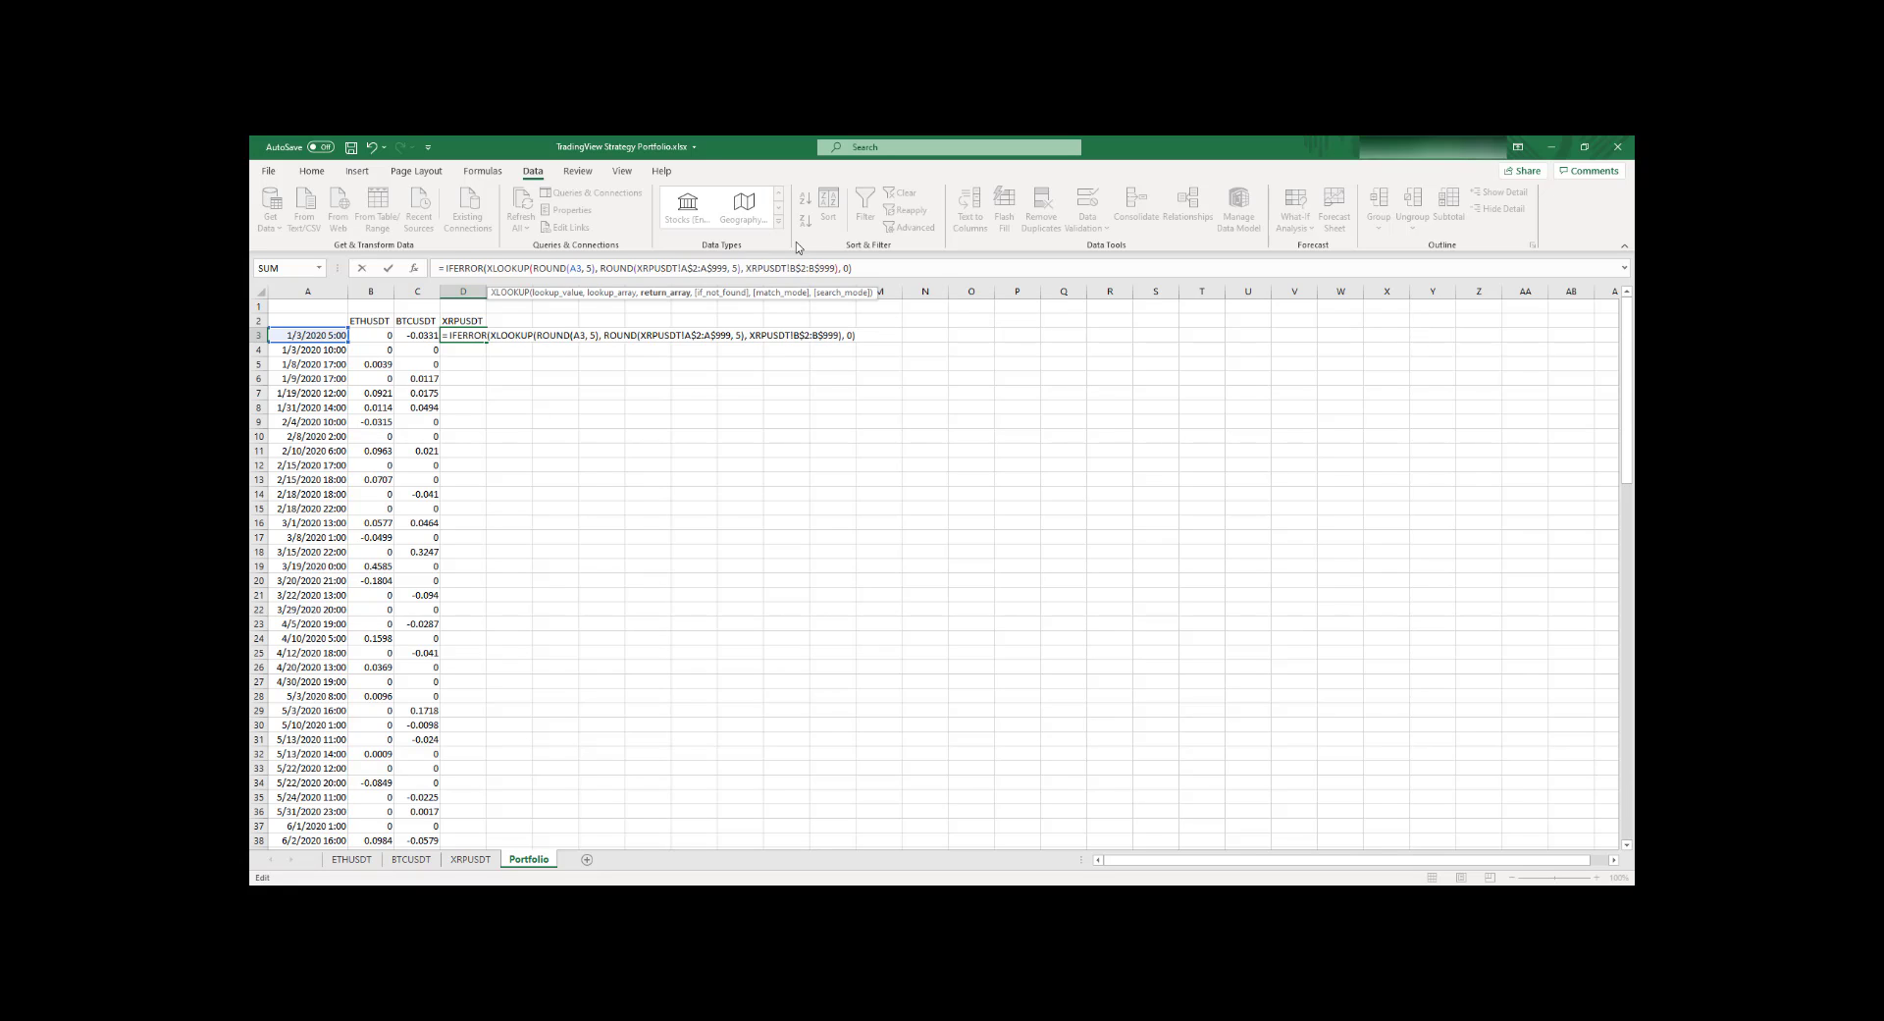
key("Return")
Step: Fill the D3 formula down the XRPUSDT column alongside all the dates
left_click(481, 336)
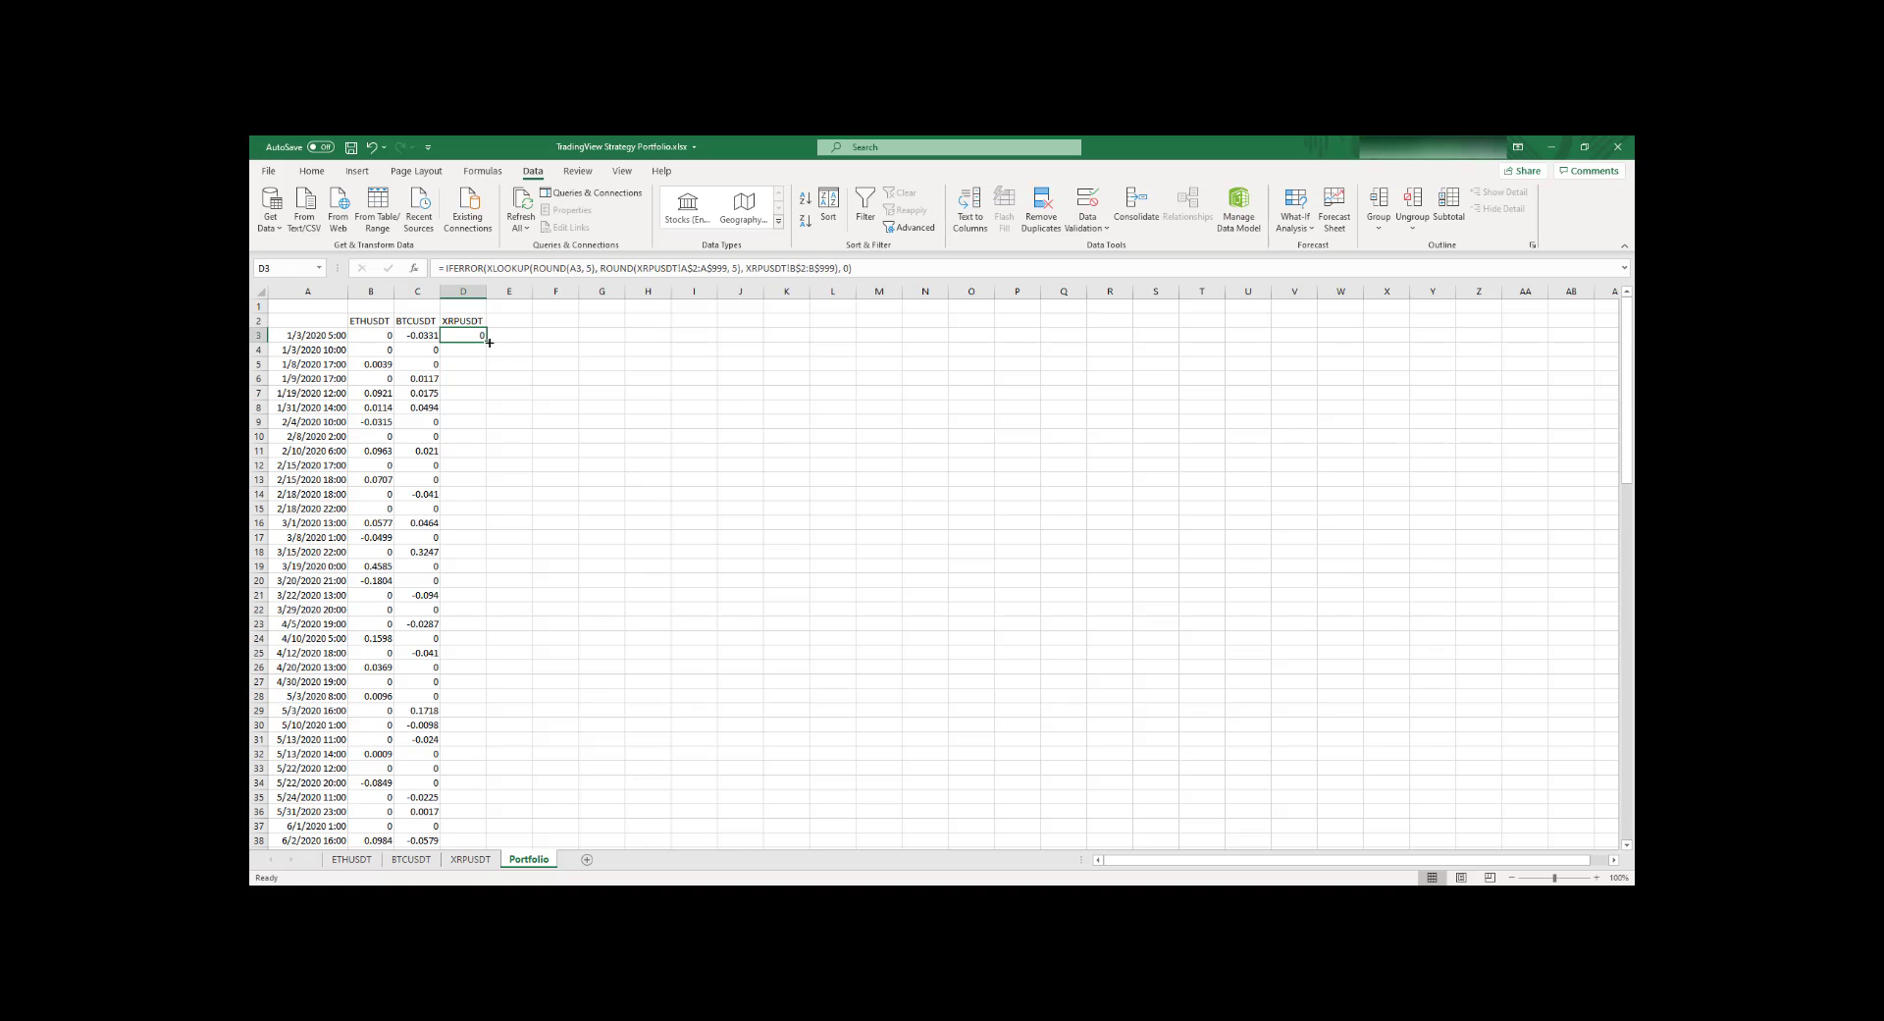
left_click_drag(482, 336, 486, 842)
scroll(448, 656, "up", 8)
scroll(449, 656, "up", 11)
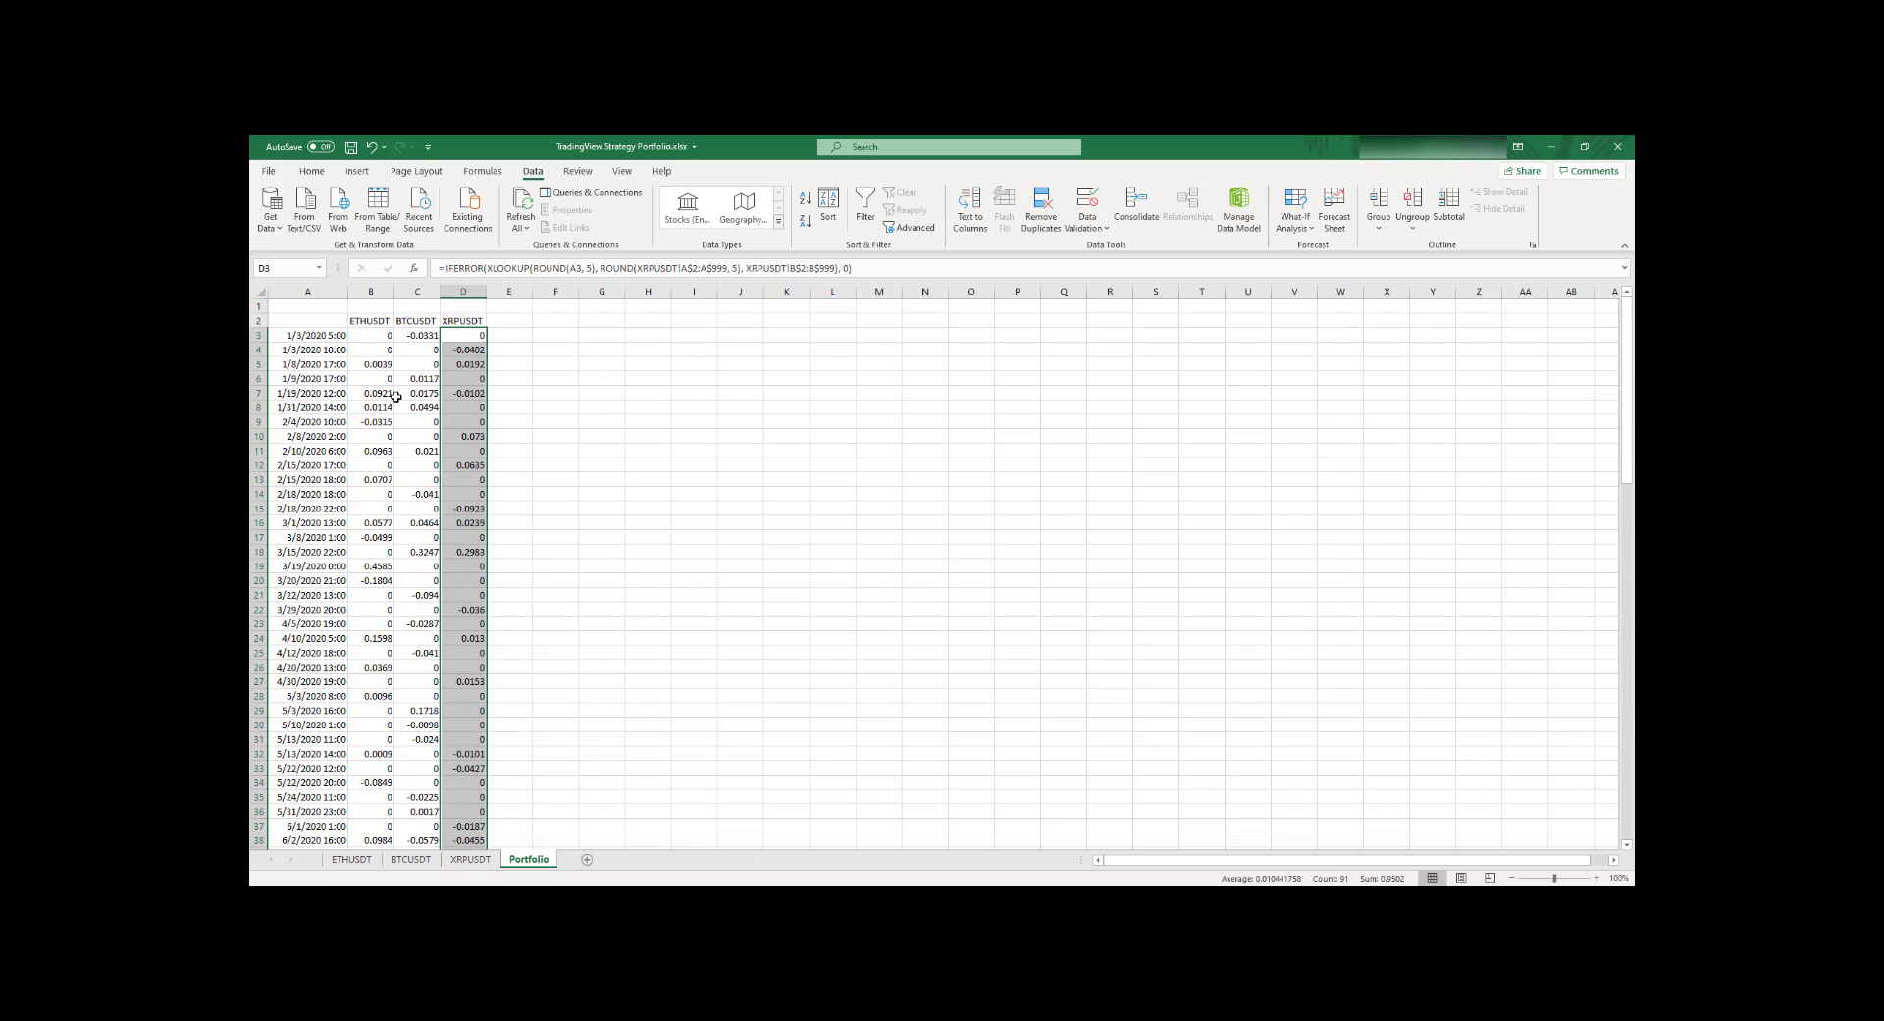
Step: Format the ETHUSDT, BTCUSDT and XRPUSDT profit values in columns B to D as percentages with two decimals
left_click_drag(378, 335, 469, 696)
left_click(483, 172)
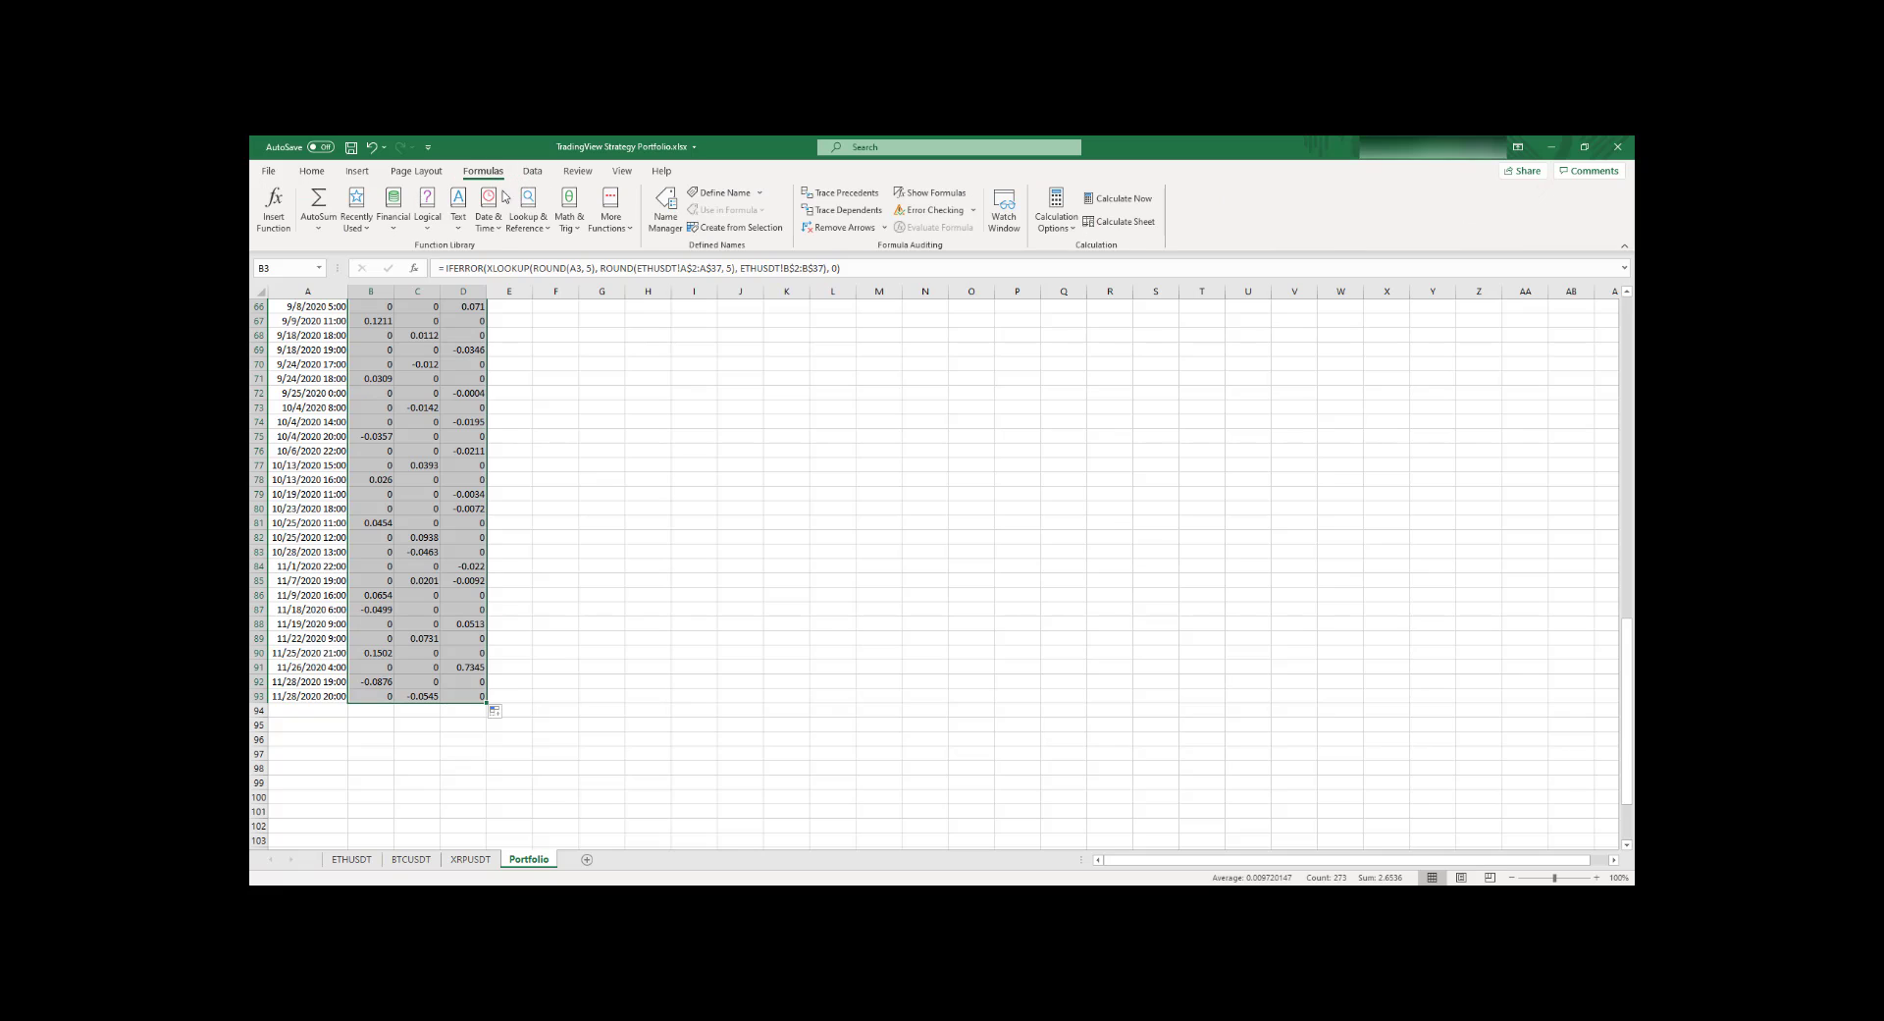
left_click(324, 172)
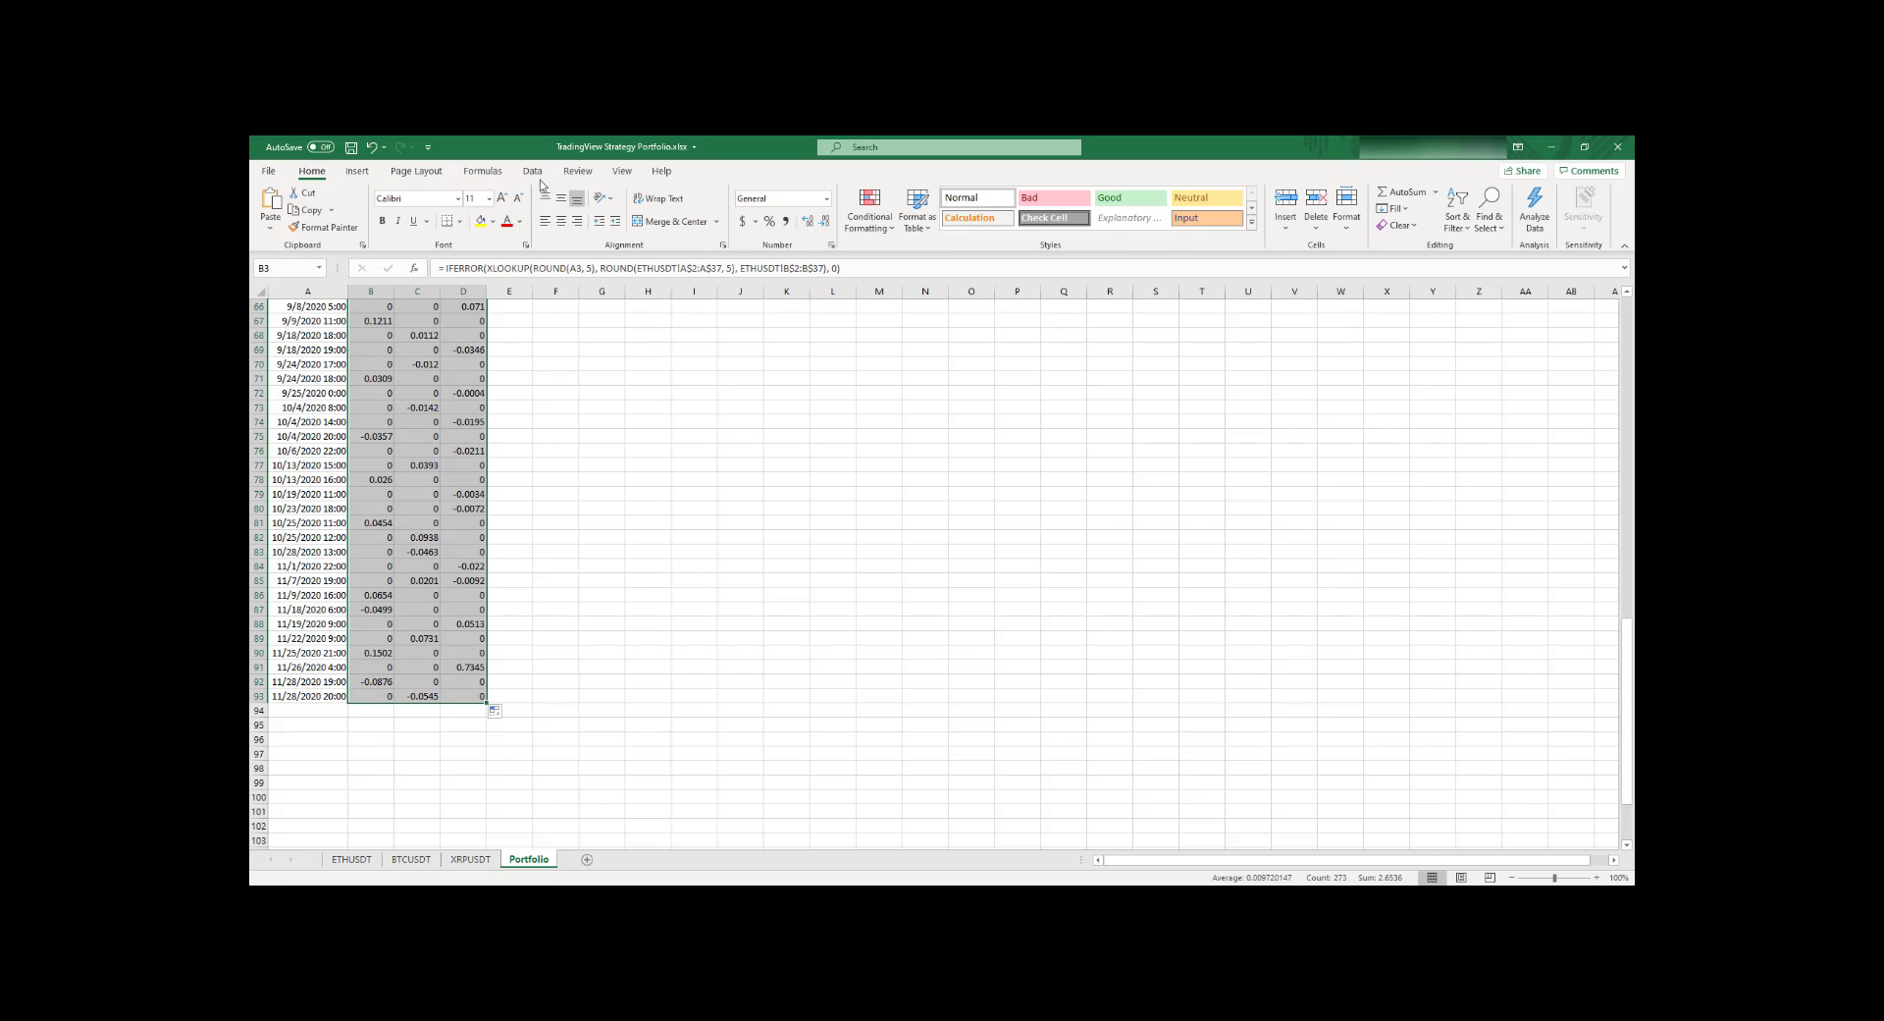
left_click(769, 221)
left_click(806, 221)
left_click(807, 221)
left_click(509, 339)
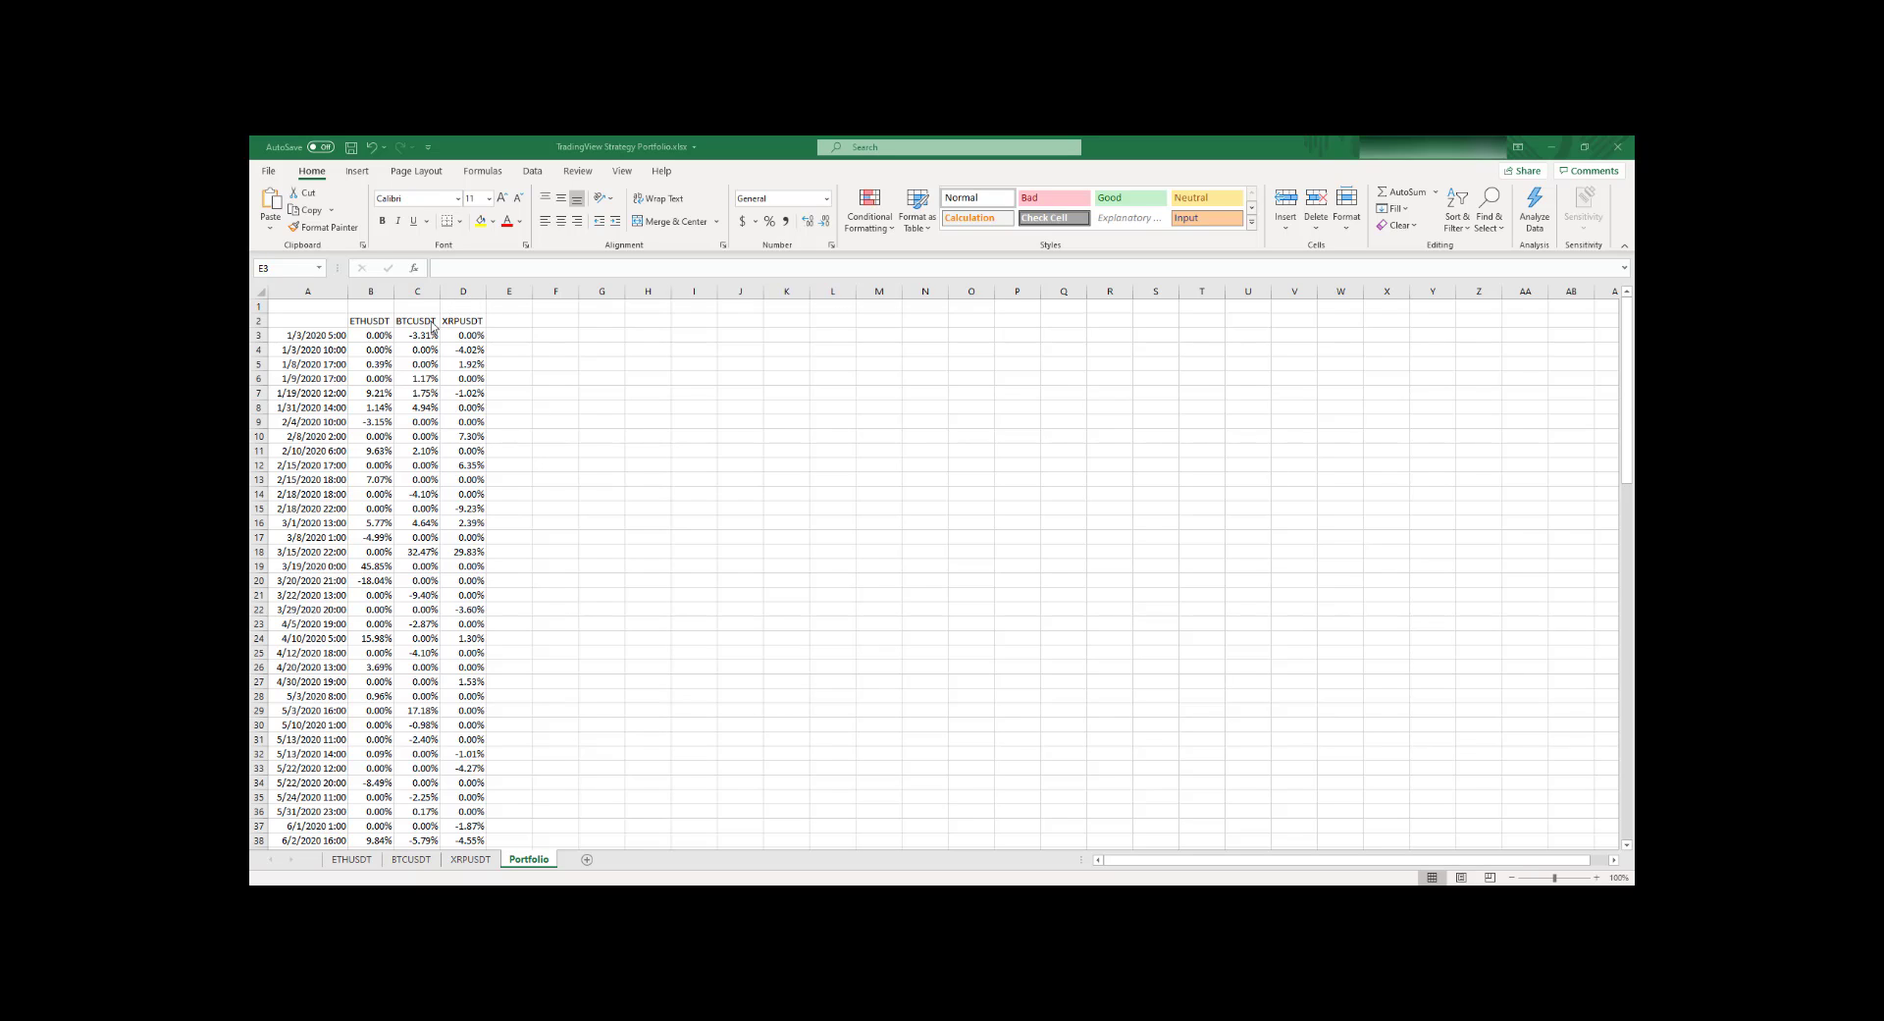
Step: Label A1 "weigth" and enter a 33% weight above each symbol in B1, C1 and D1
left_click(317, 305)
type("weigth")
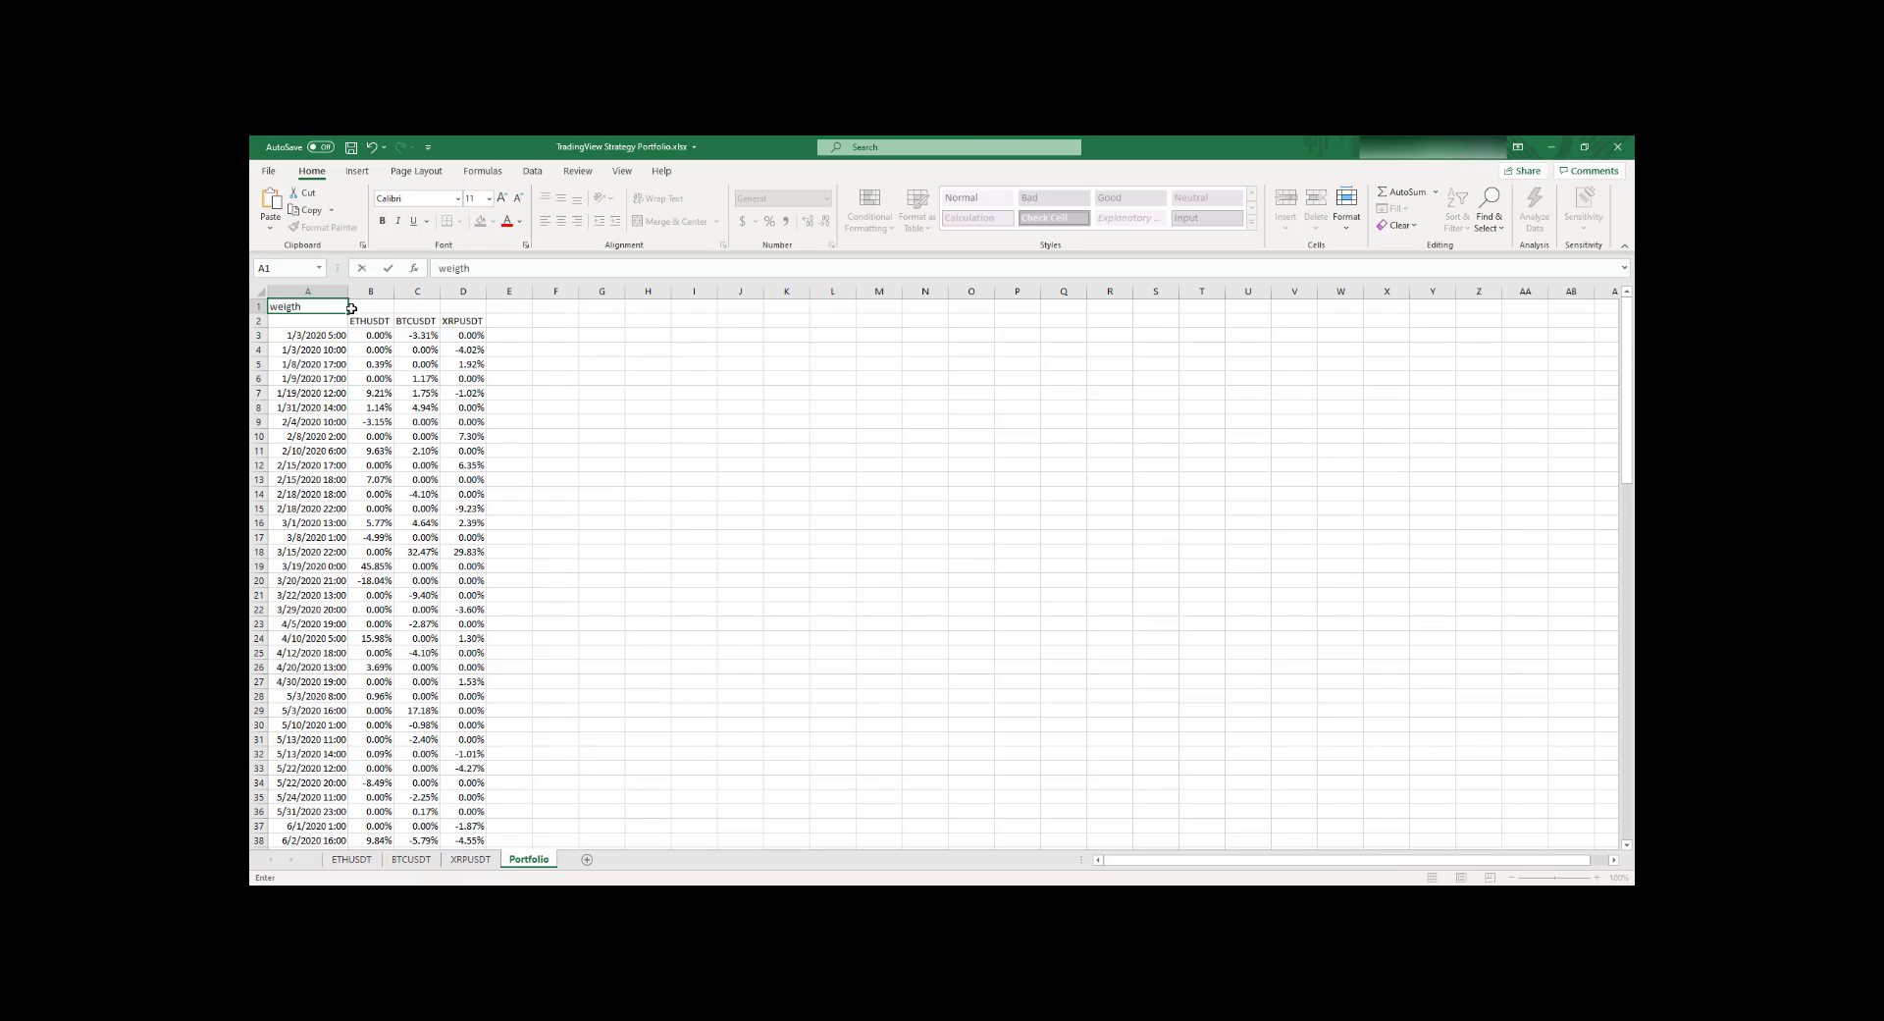
left_click(367, 307)
type("33")
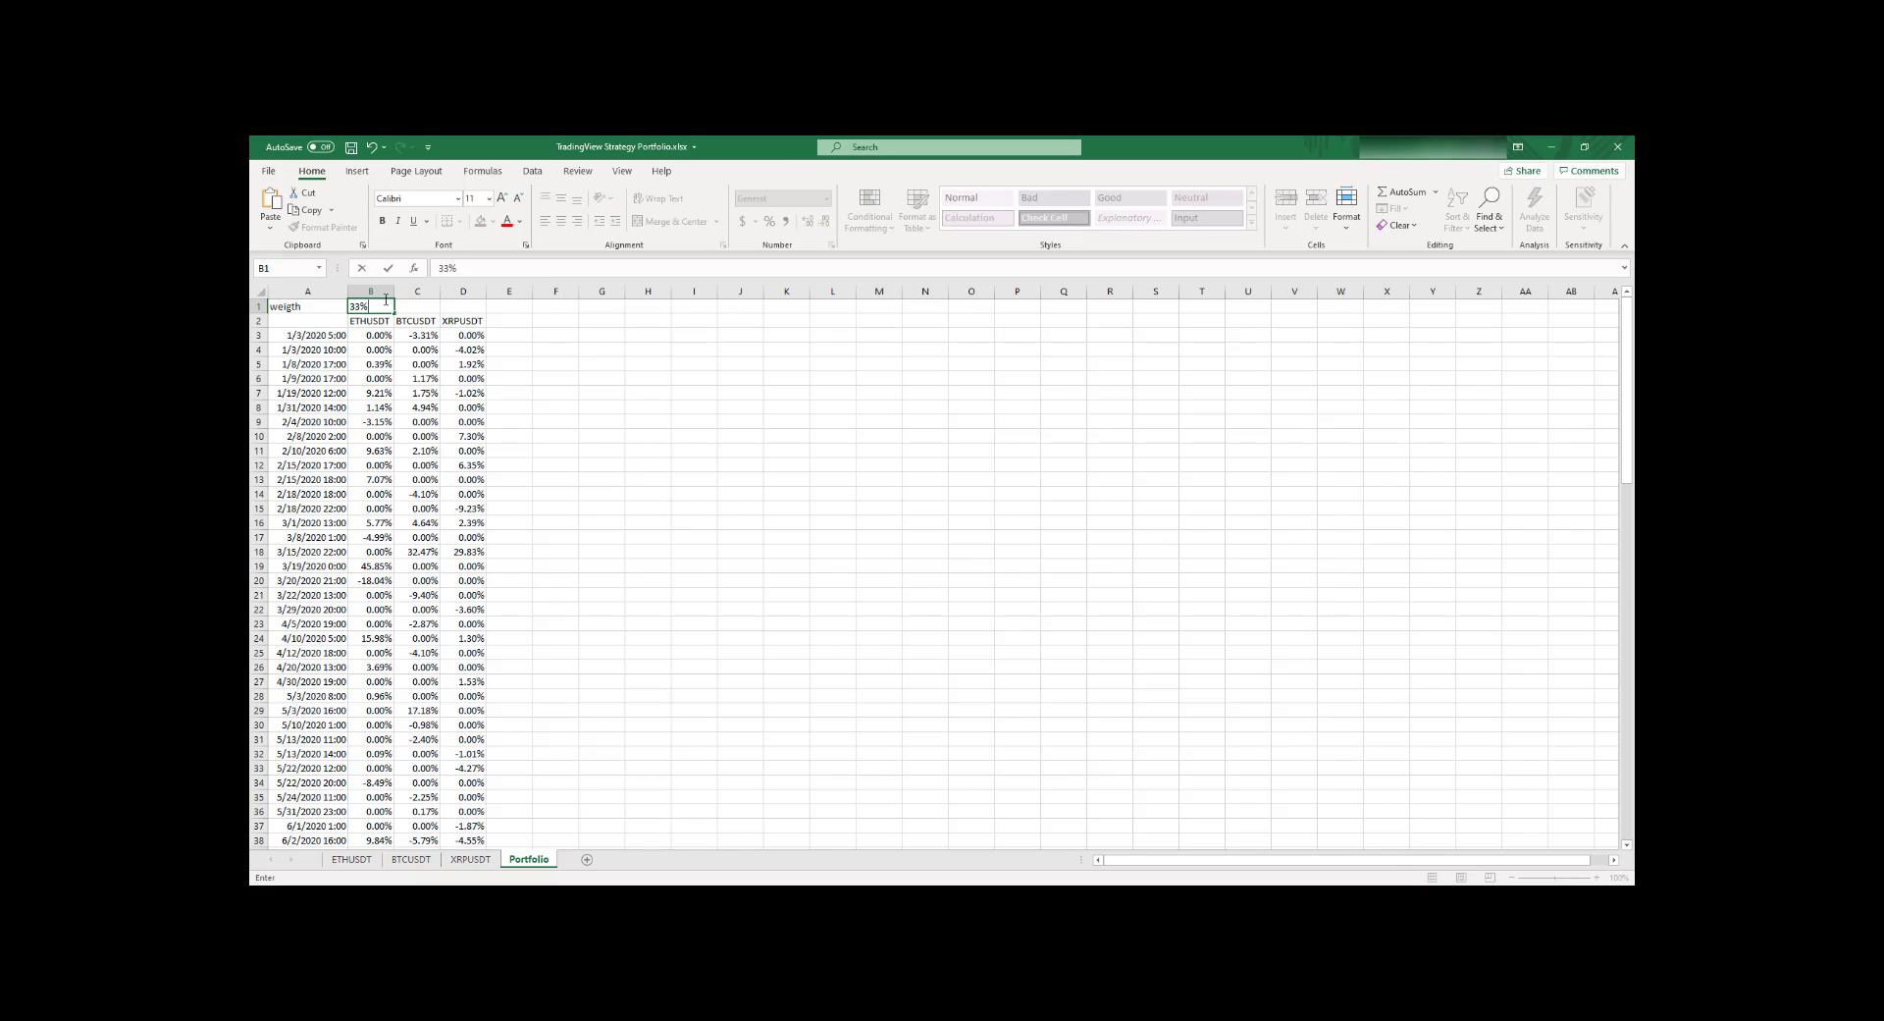
key("Return")
left_click(417, 307)
type("33")
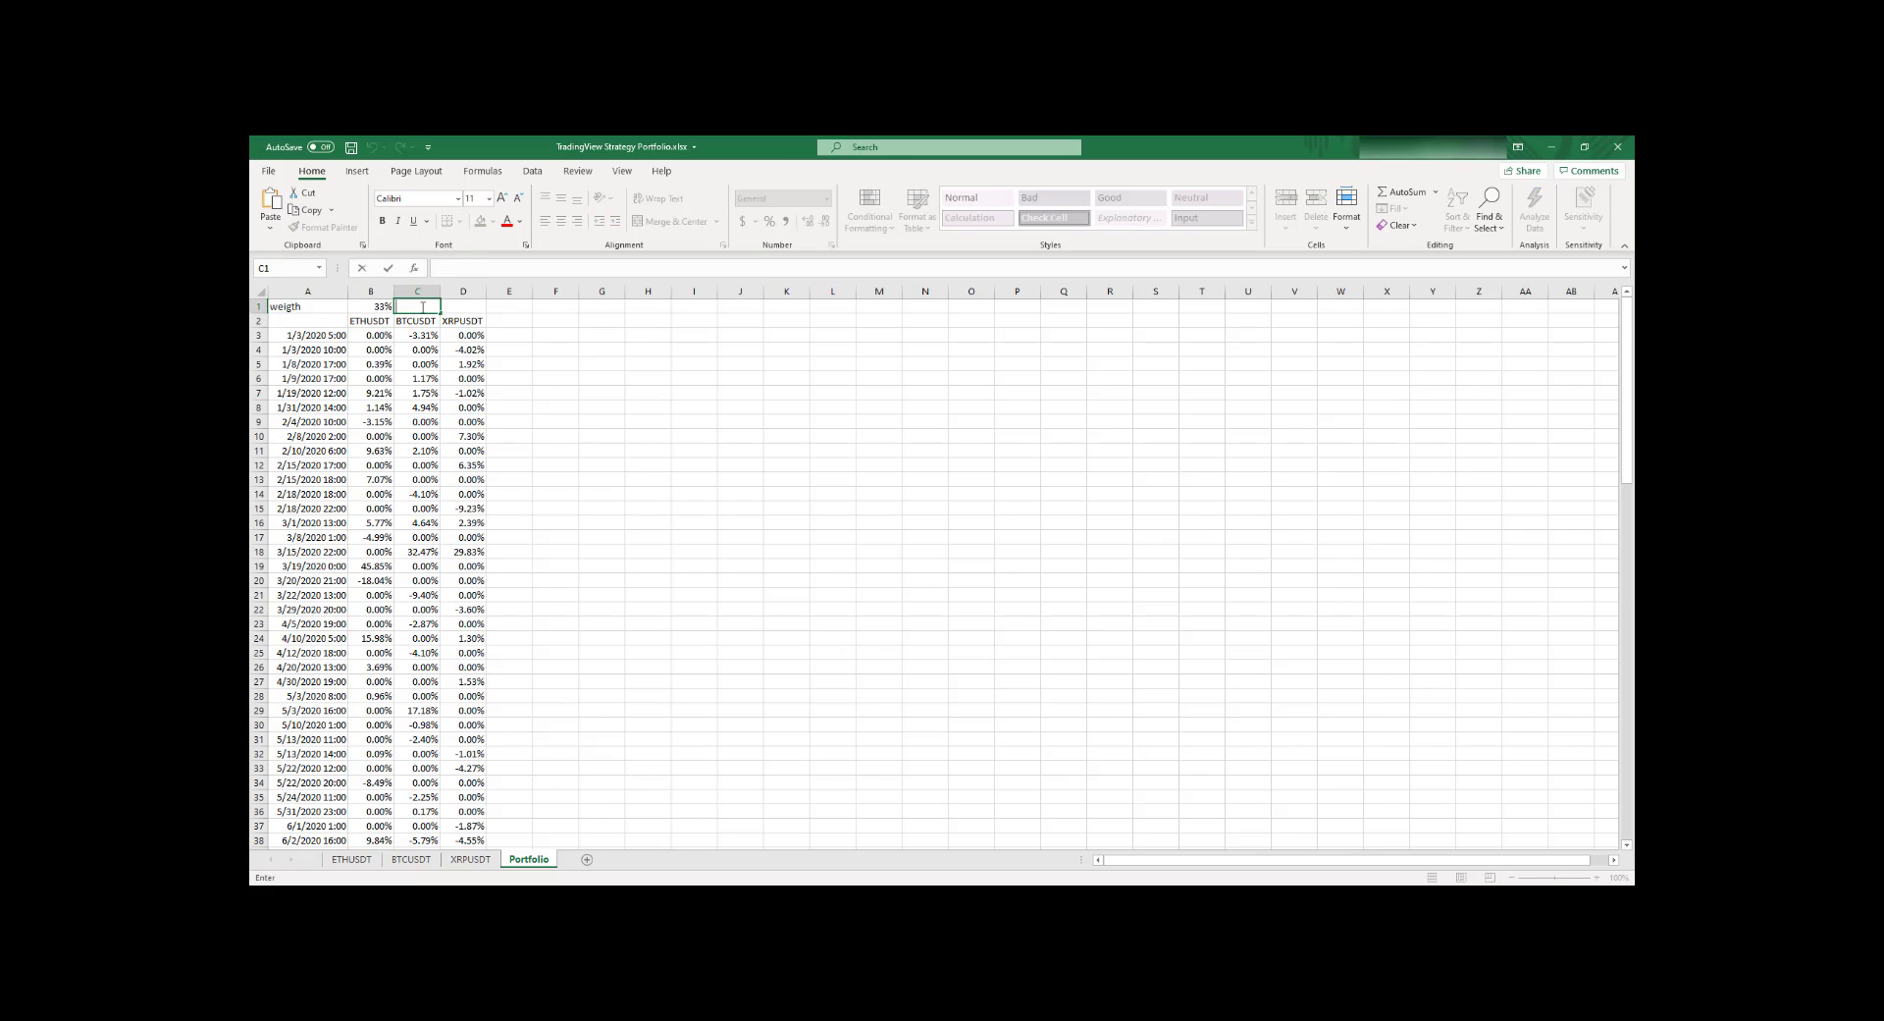
key("Return")
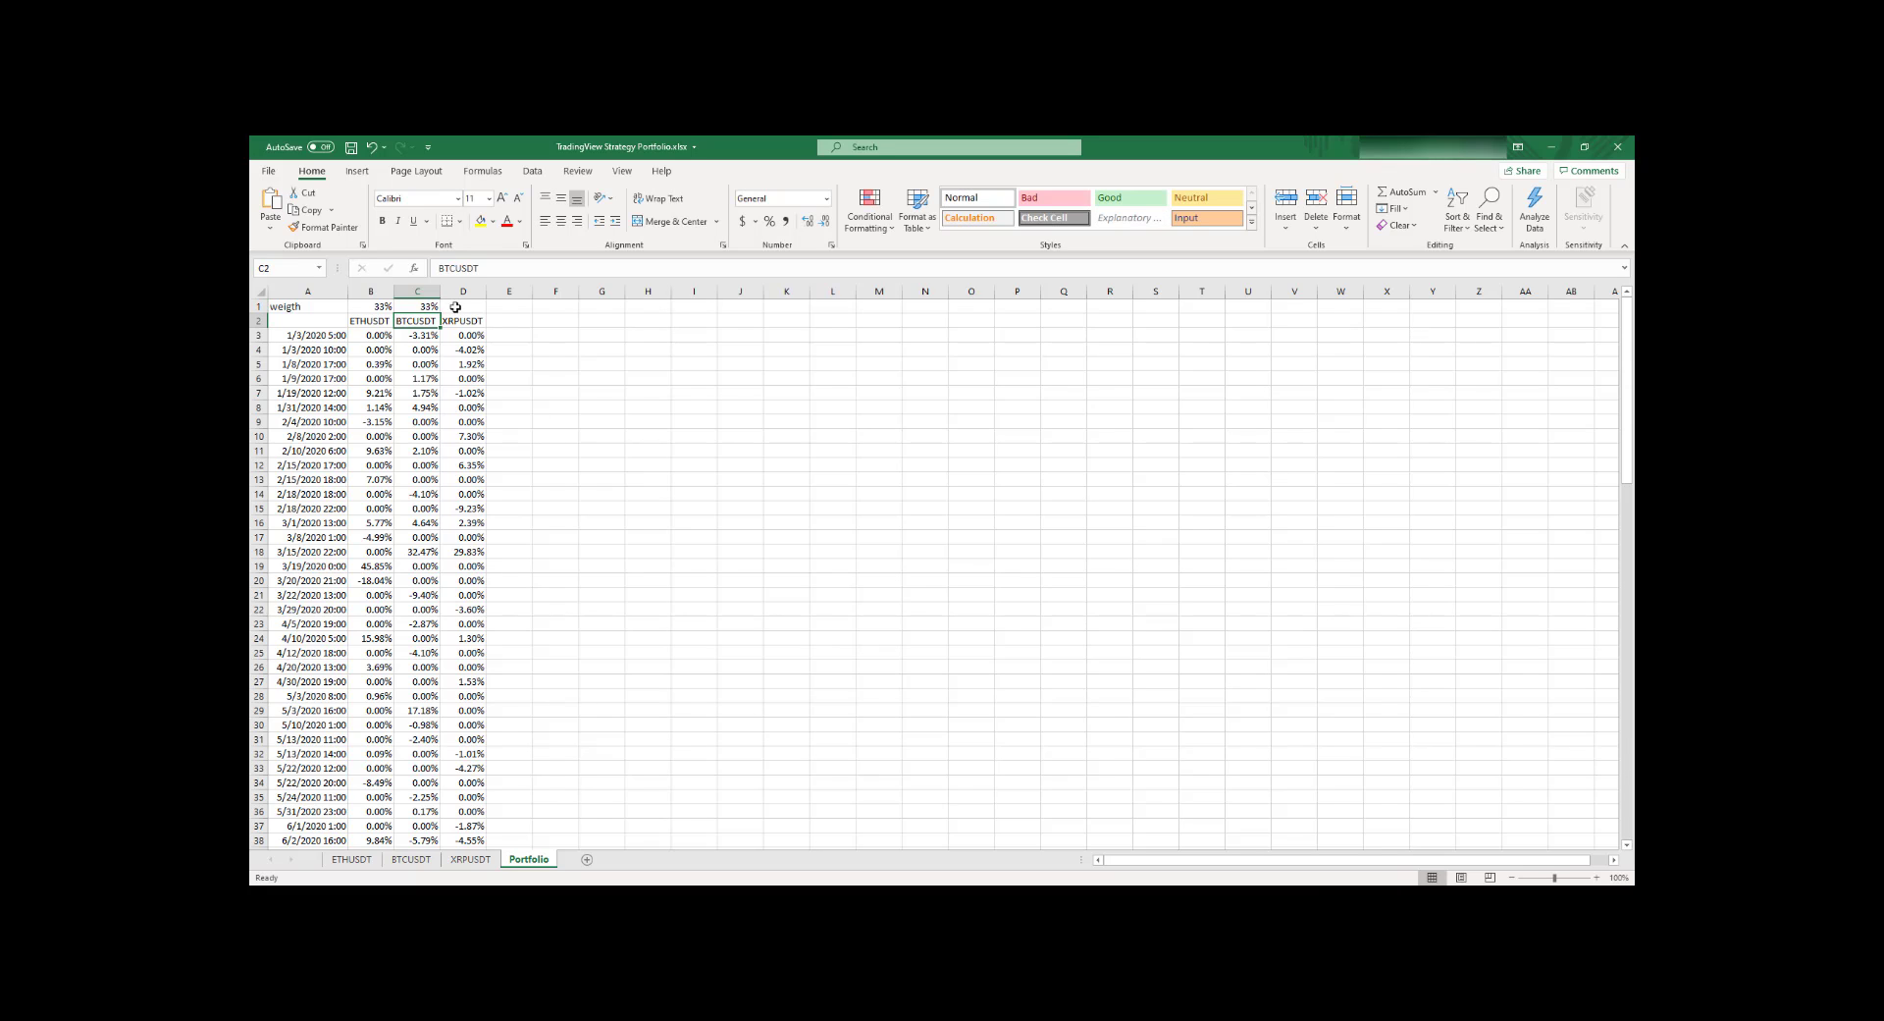
left_click(465, 306)
type("3")
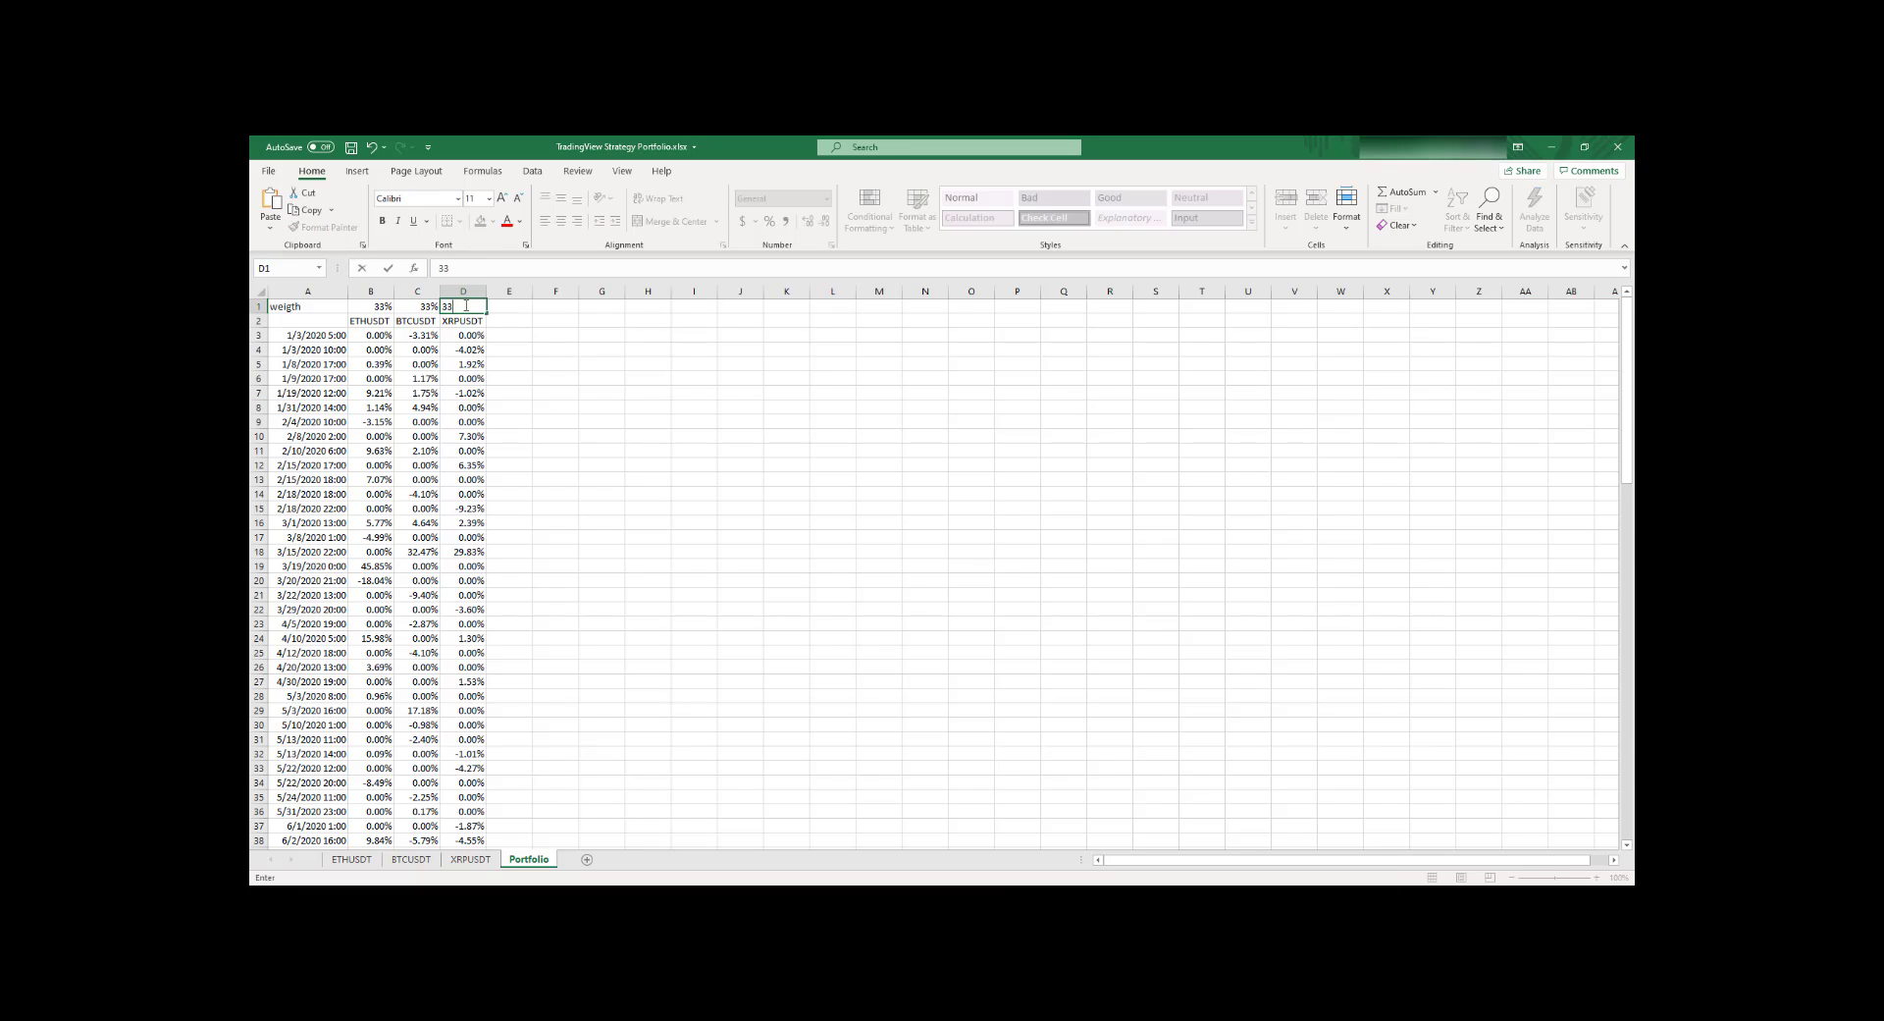
type("3")
Step: Add the header "Portfolio" in E2 beside the XRPUSDT column
left_click(510, 320)
type("Port")
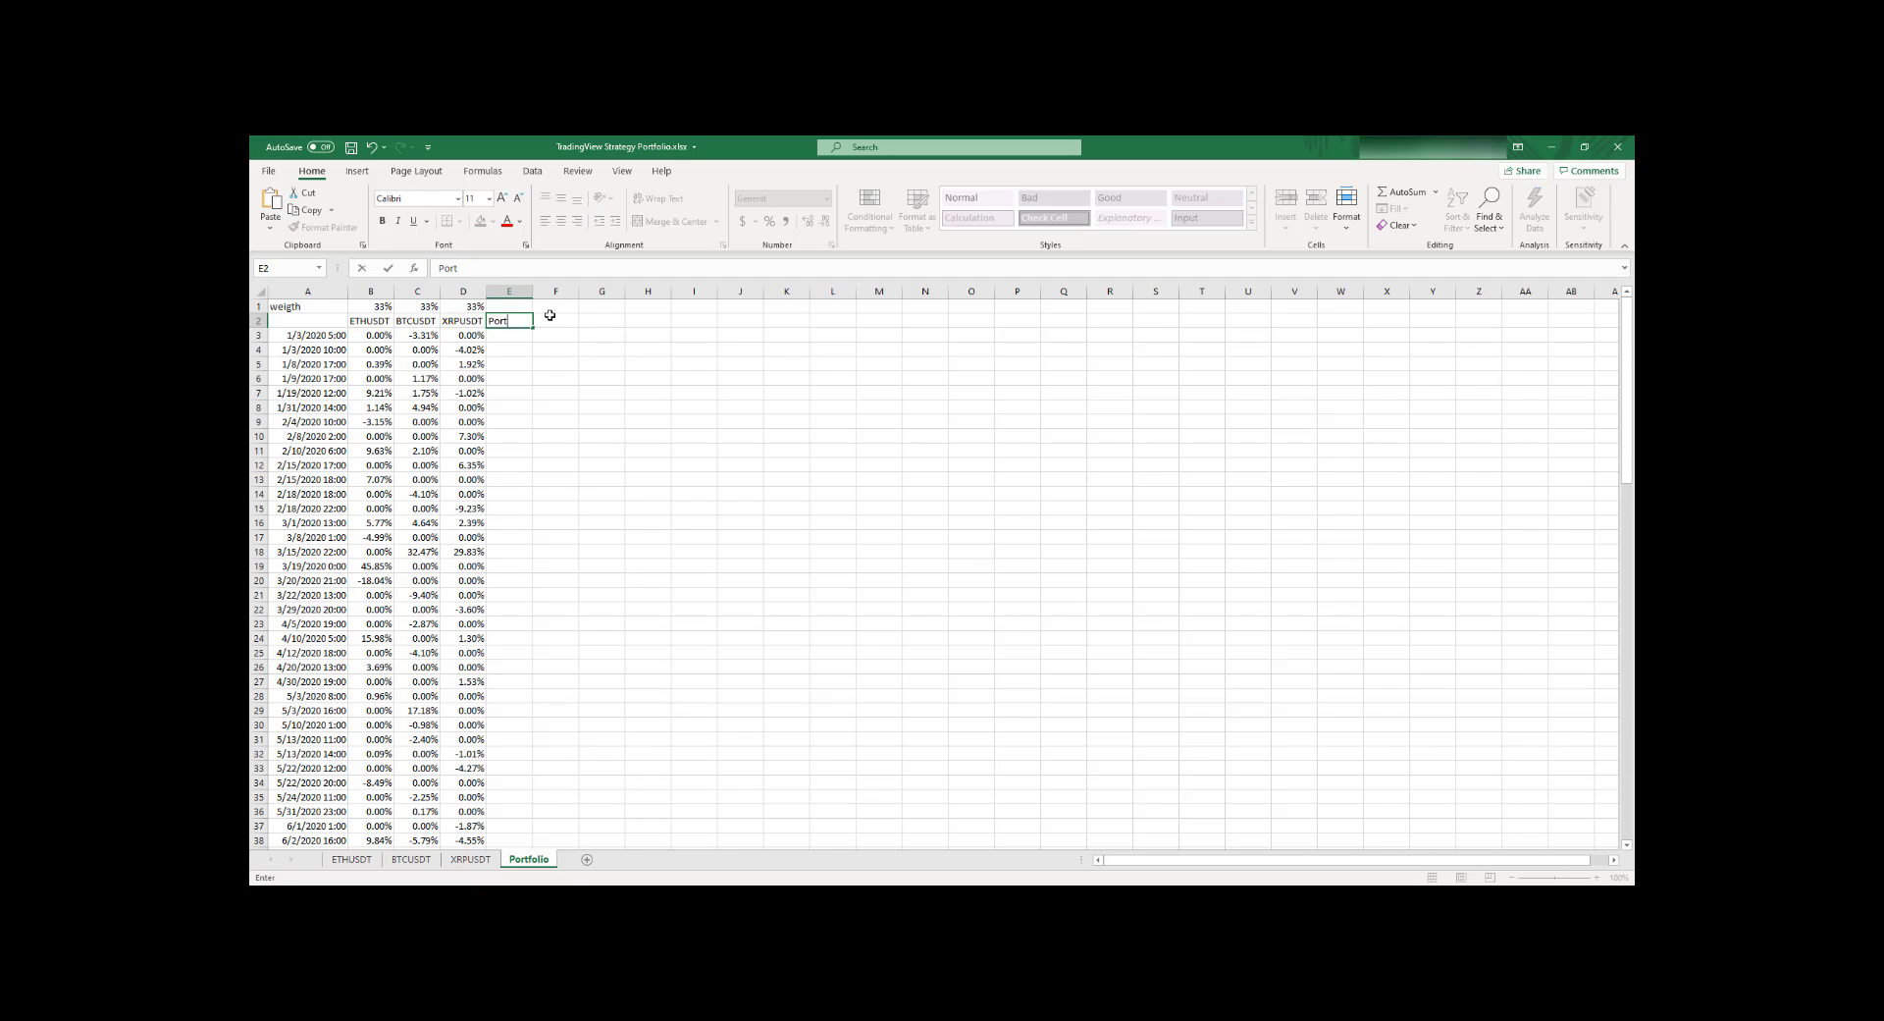
type("folio")
key("Return")
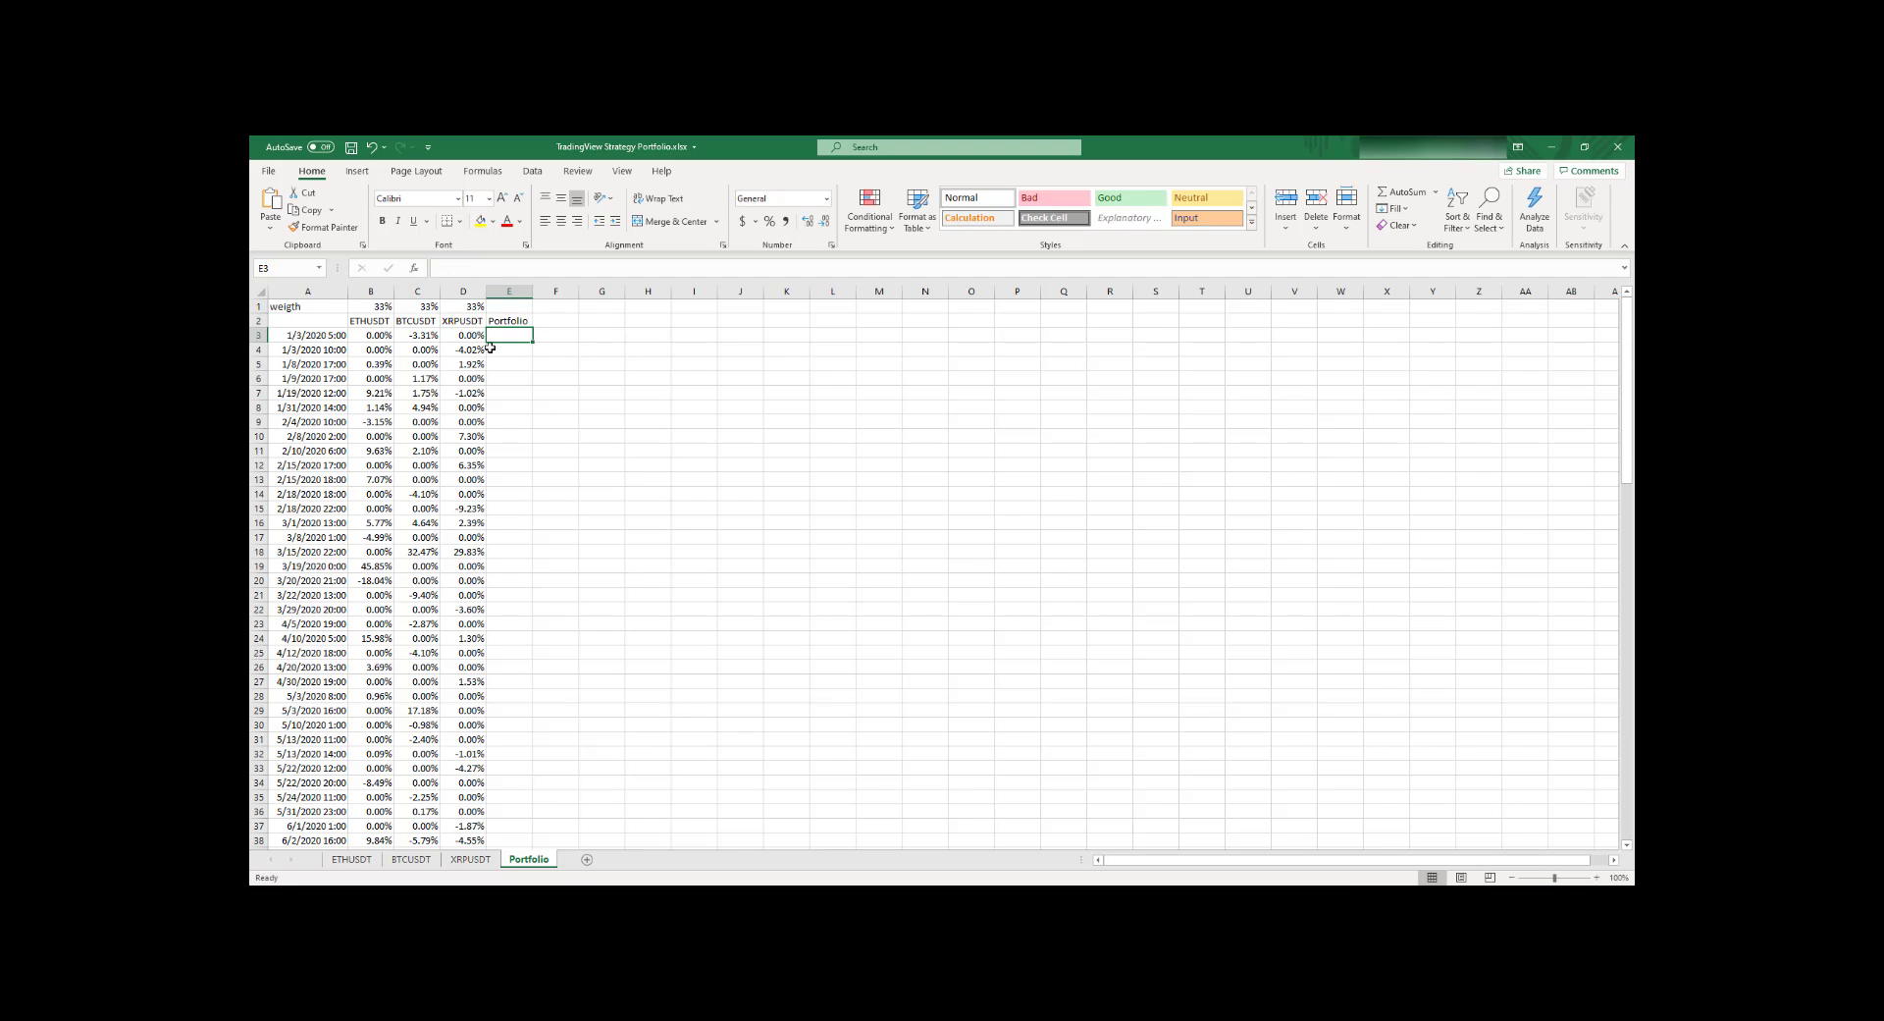
Step: Start the weighted return formula in E3 with B3 multiplied by the absolute weight reference $B$1
type("=")
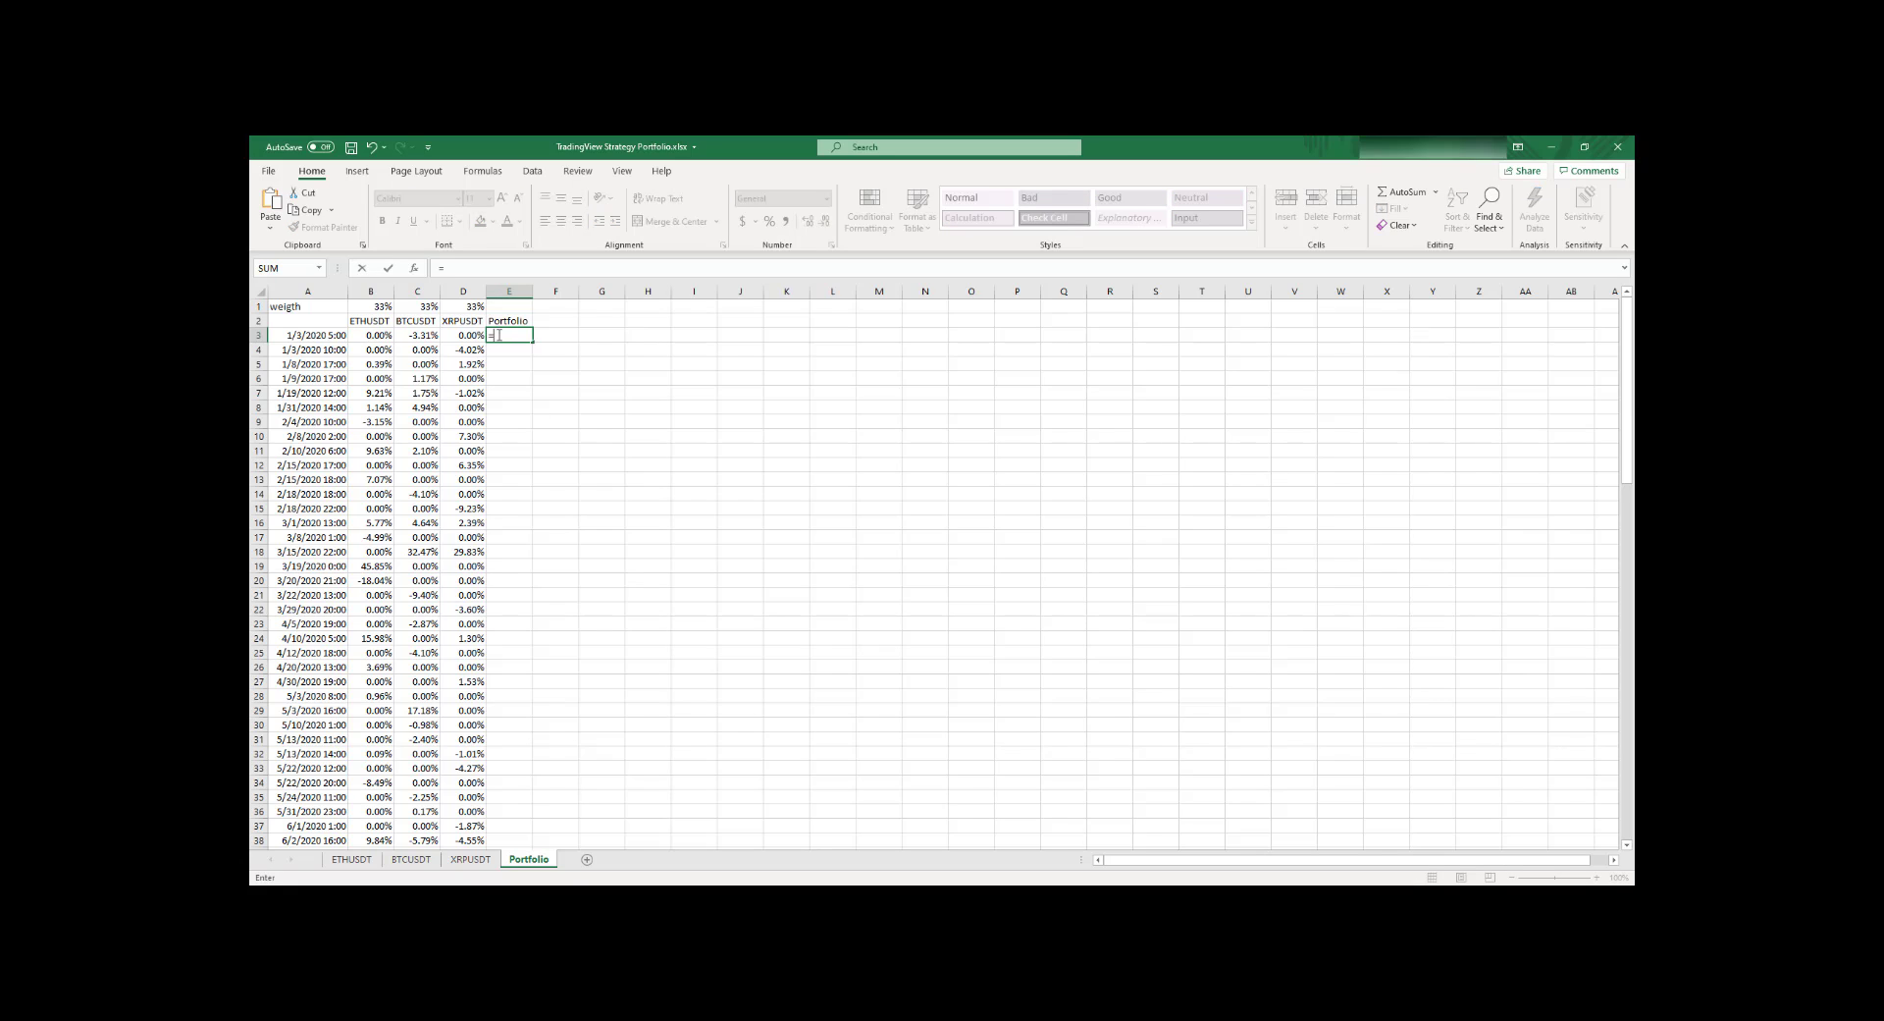
left_click(378, 336)
left_click(490, 268)
type("*3:3")
key("BackSpace")
key("BackSpace")
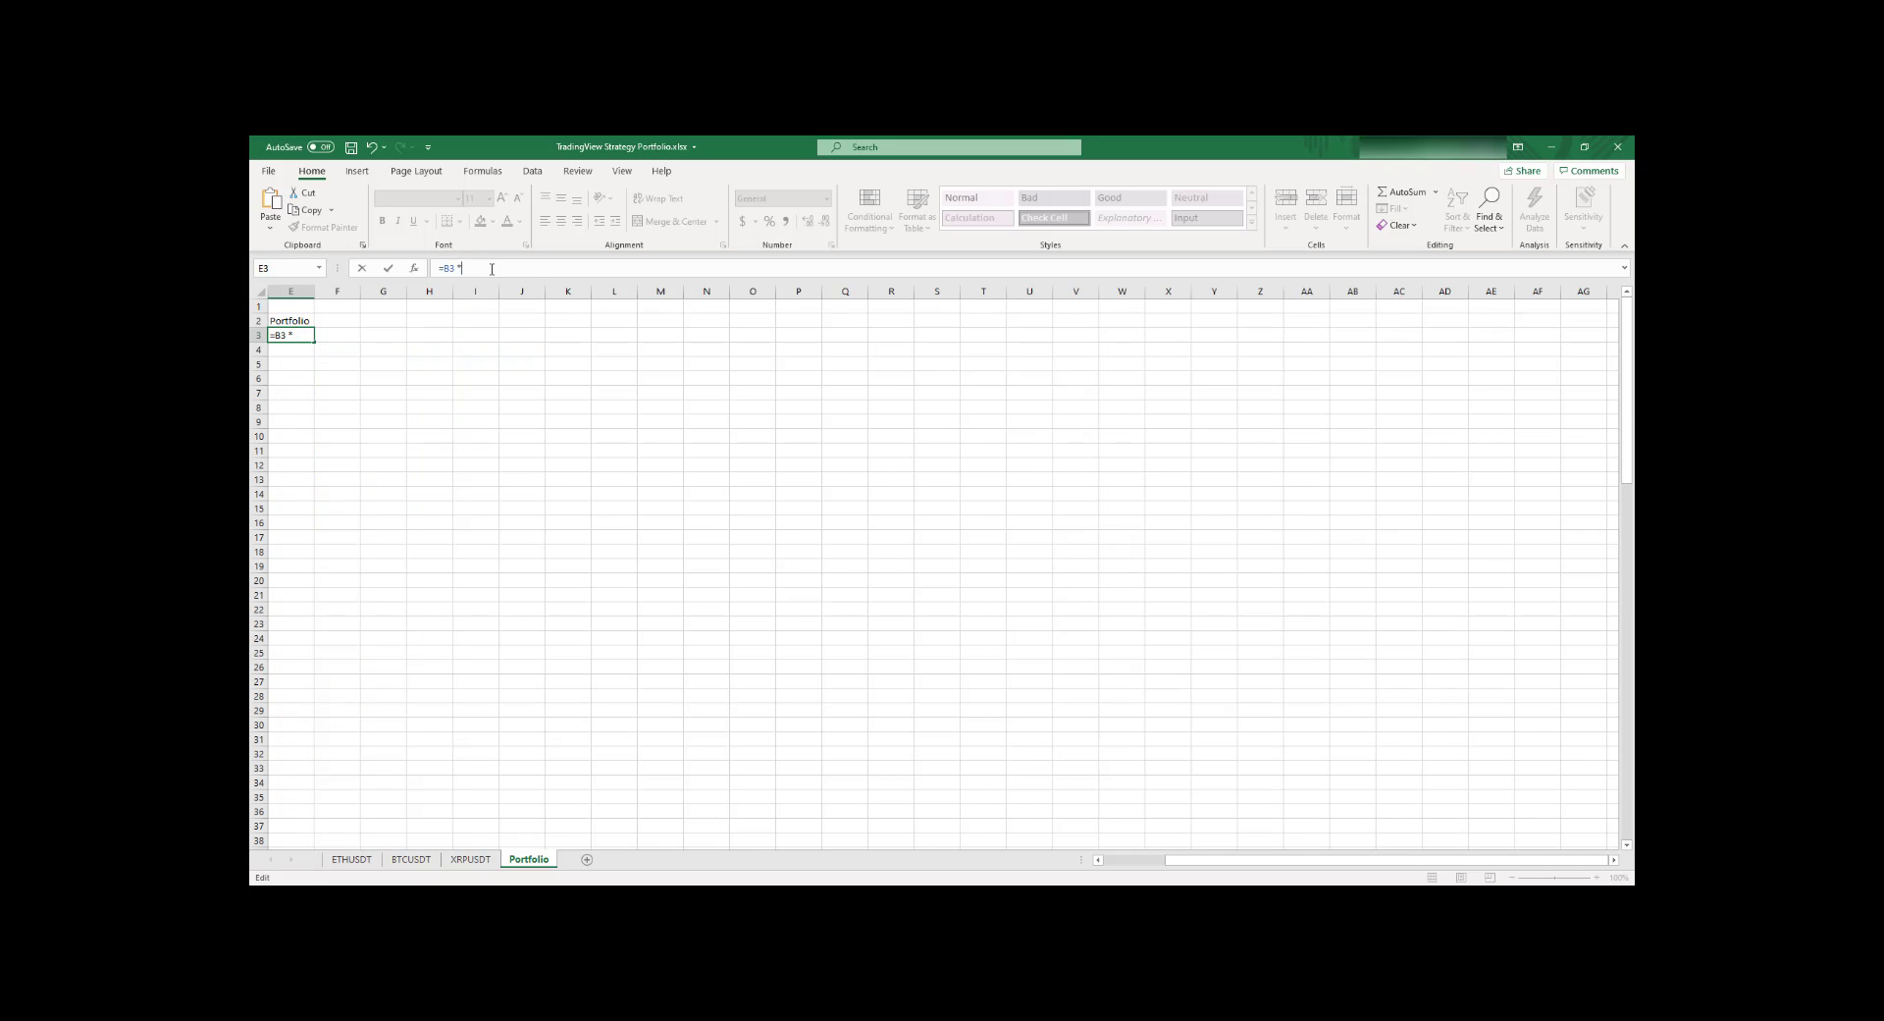
left_click(1132, 861)
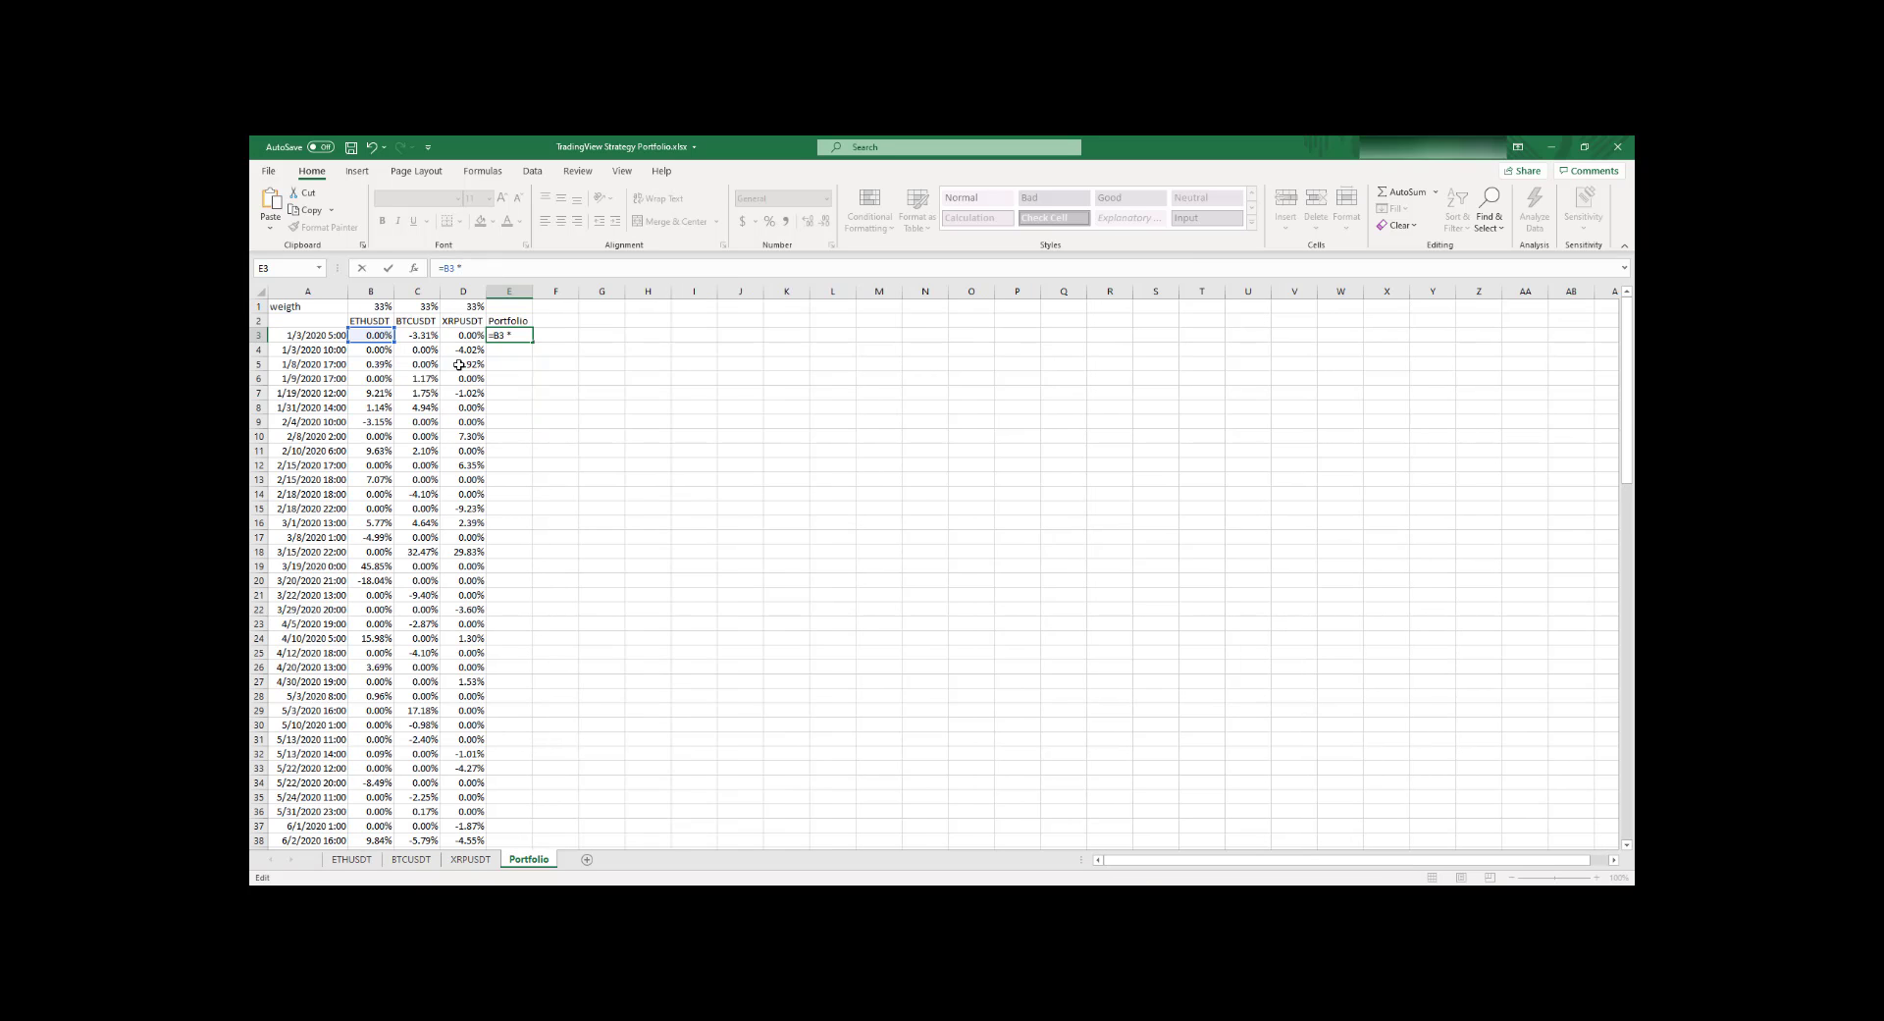
left_click(378, 307)
type("$B$")
Step: Duplicate the weighted term in the E3 formula to complete it as =B3 *$B$1 +C3 *$C$1 + D3 *$D$1
key("shift+Left")
key("shift+Left")
key("shift+Left")
key("shift+Left")
key("shift+Left")
key("shift+Left")
key("shift+Left")
key("shift+Left")
key("shift+Left")
key("ctrl+c")
key("End")
type("+")
key("ctrl+v")
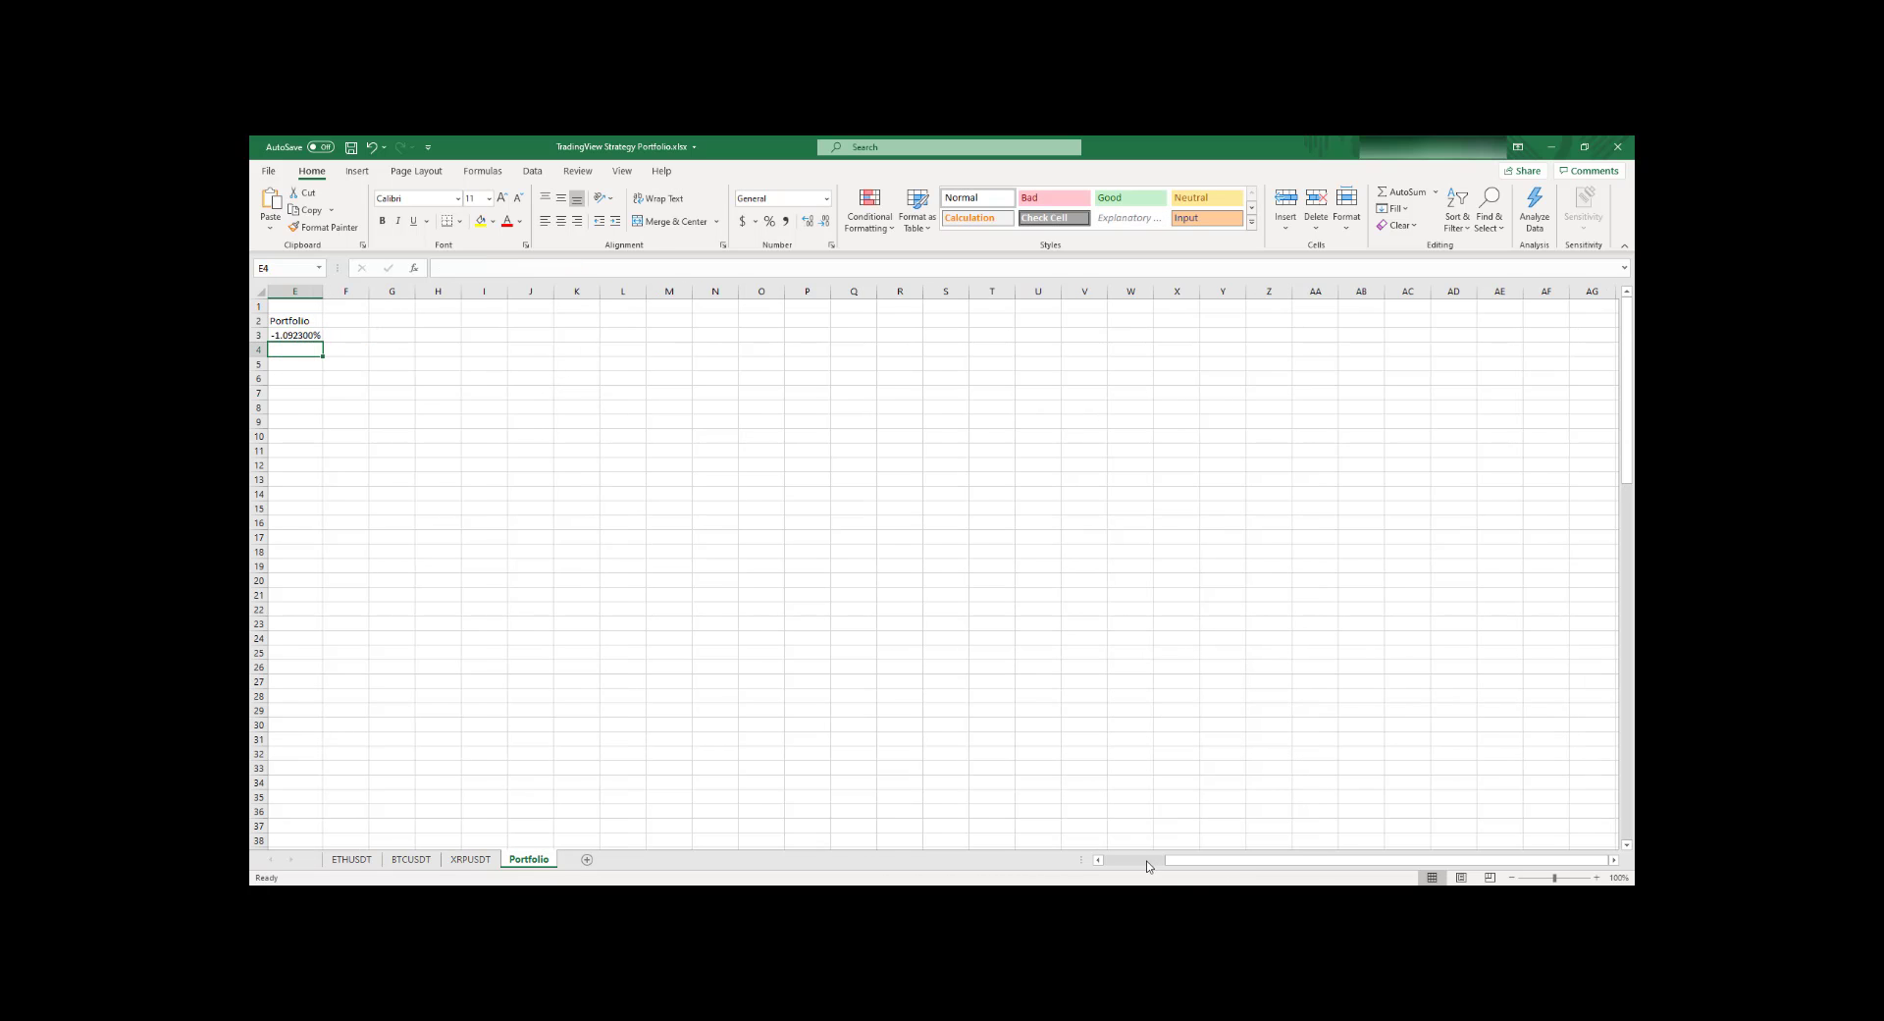
Step: Fill the E3 formula down the Portfolio column alongside all the dates
left_click_drag(1148, 865, 1104, 862)
key("Up")
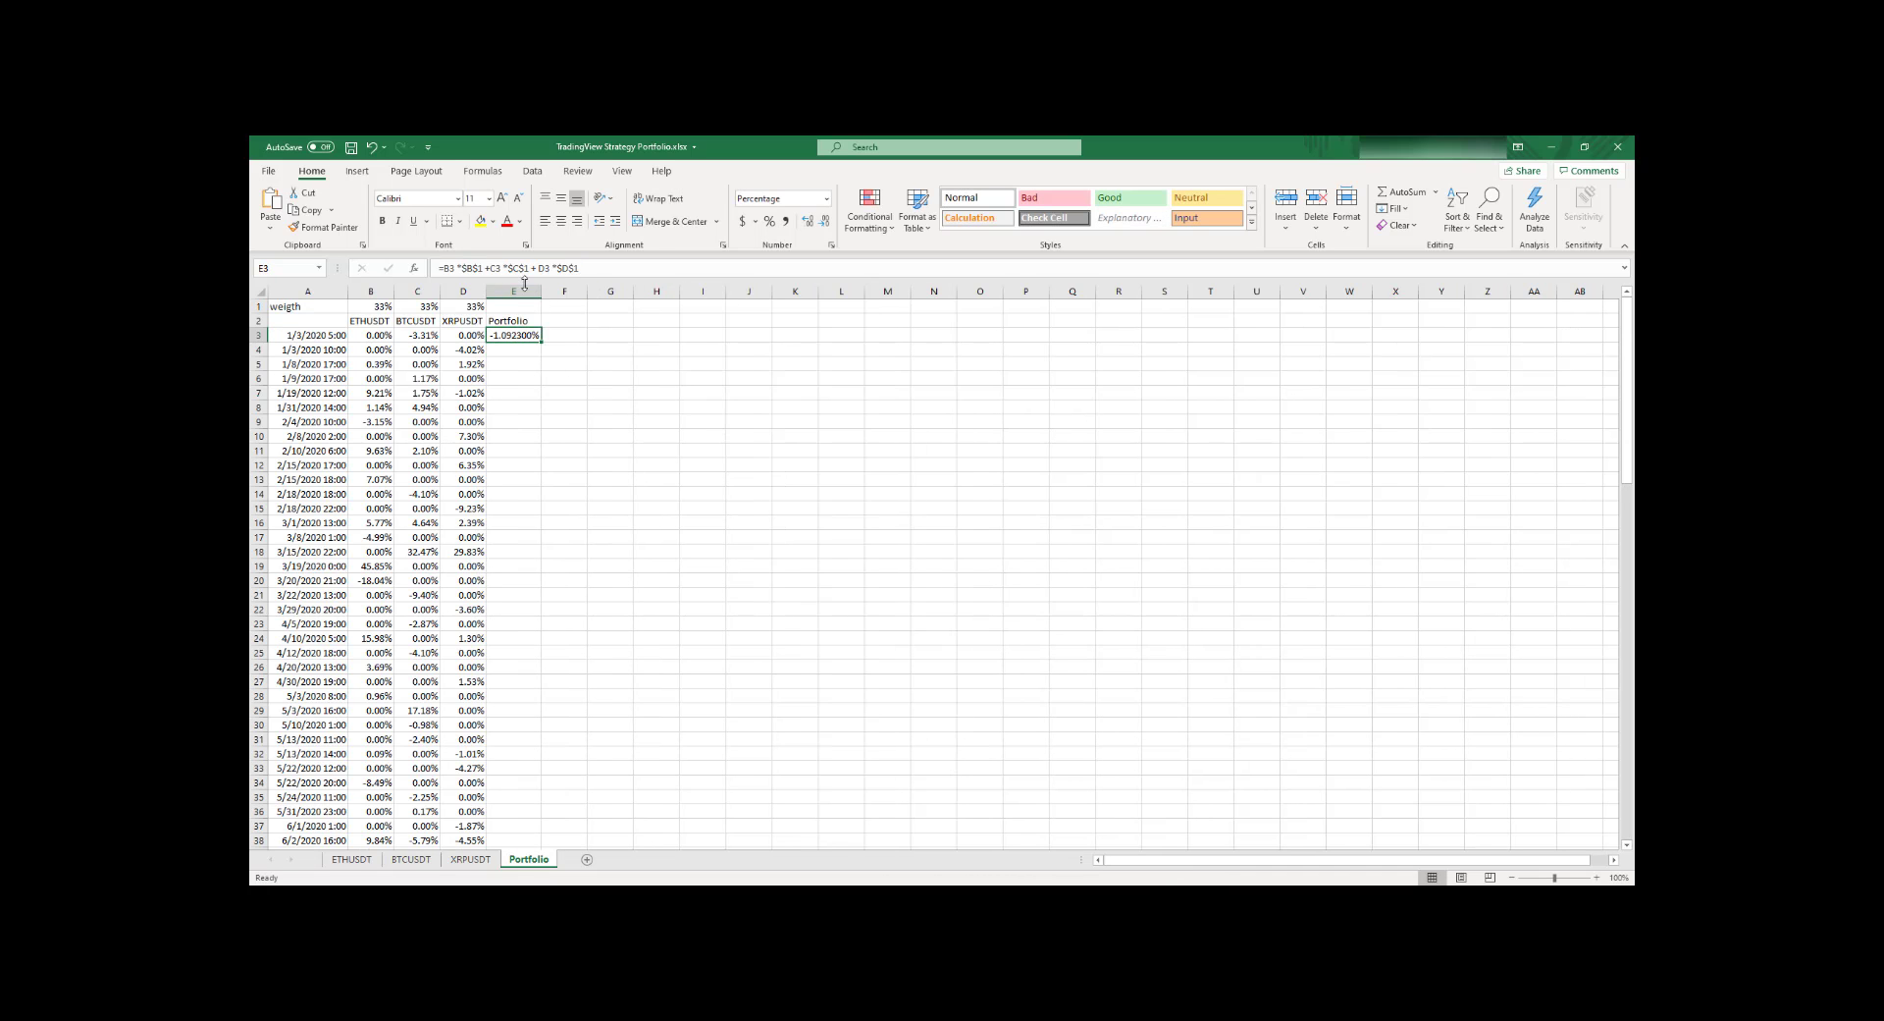
left_click_drag(540, 341, 505, 833)
scroll(533, 557, "up", 18)
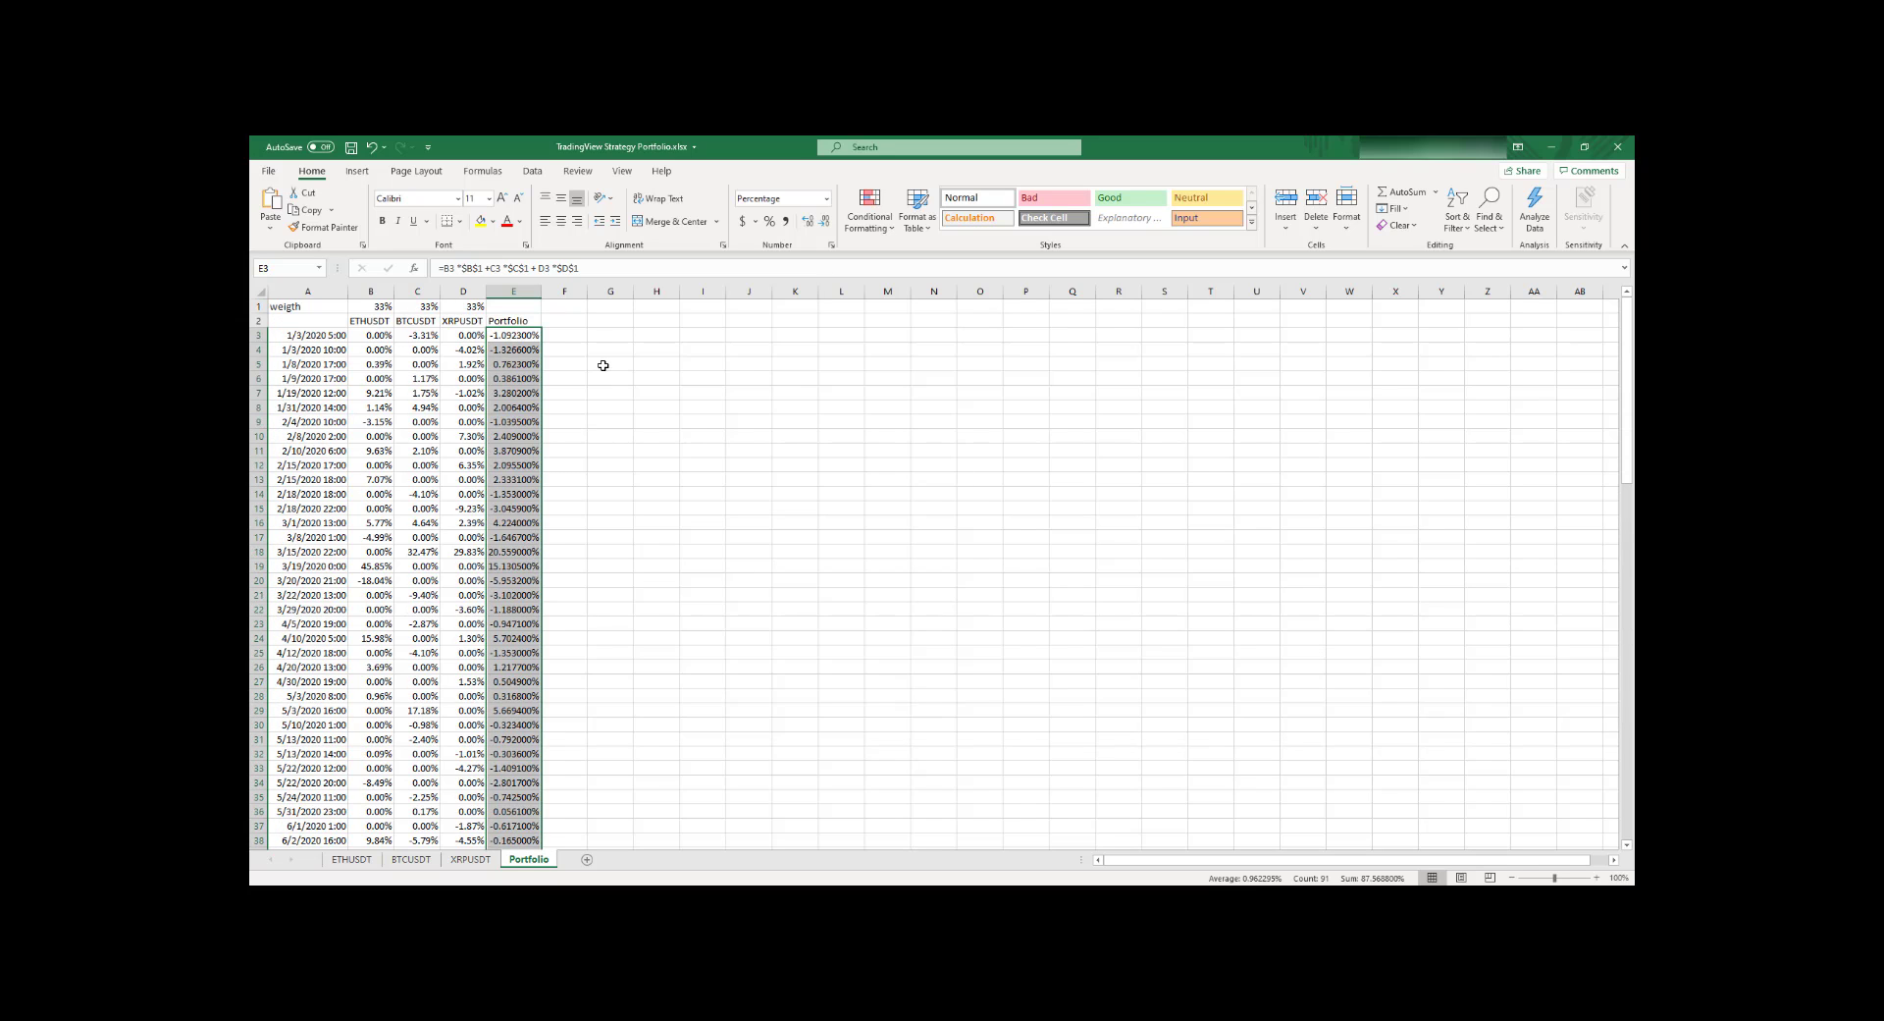
Step: Add the header "Equity" in F1 with a starting value of 100000 in F2
left_click(573, 306)
type("Equity")
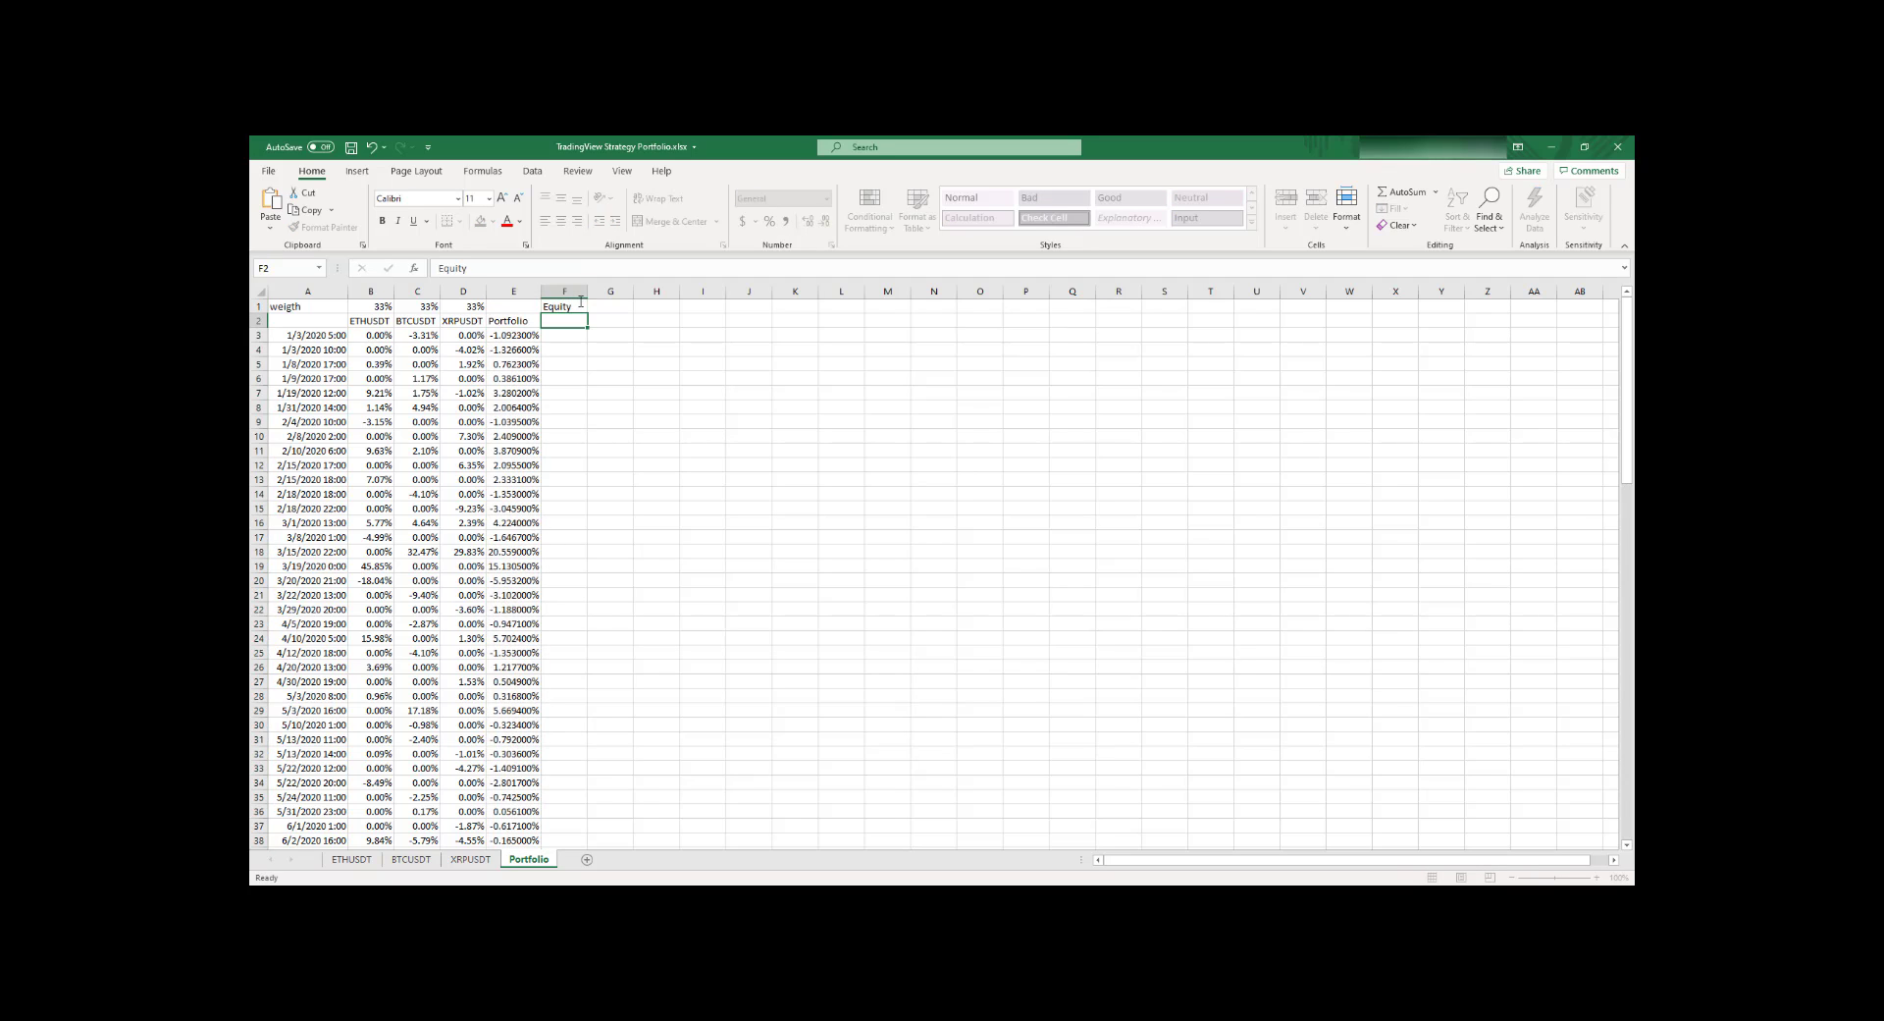
key("Return")
type("100000")
Step: Enter the compounding equity formula =F2 * (E3 + 1) in F3
left_click(559, 334)
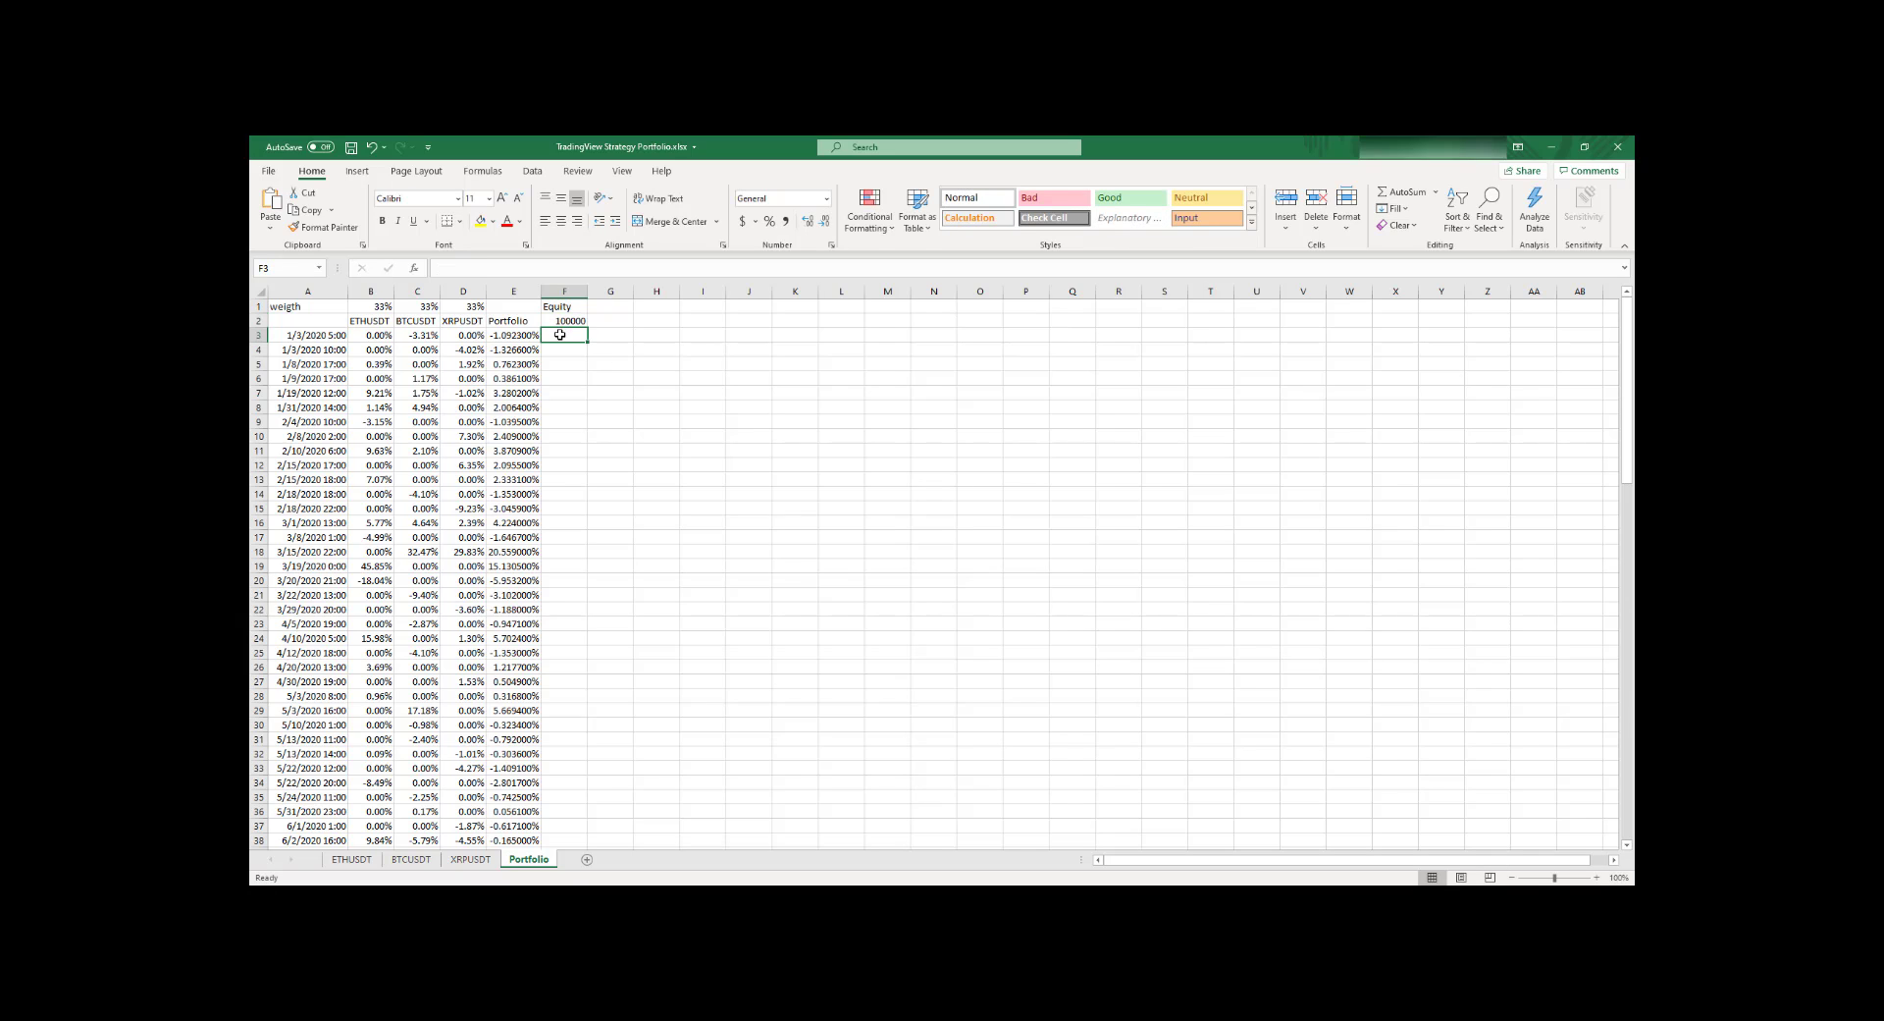
type("==")
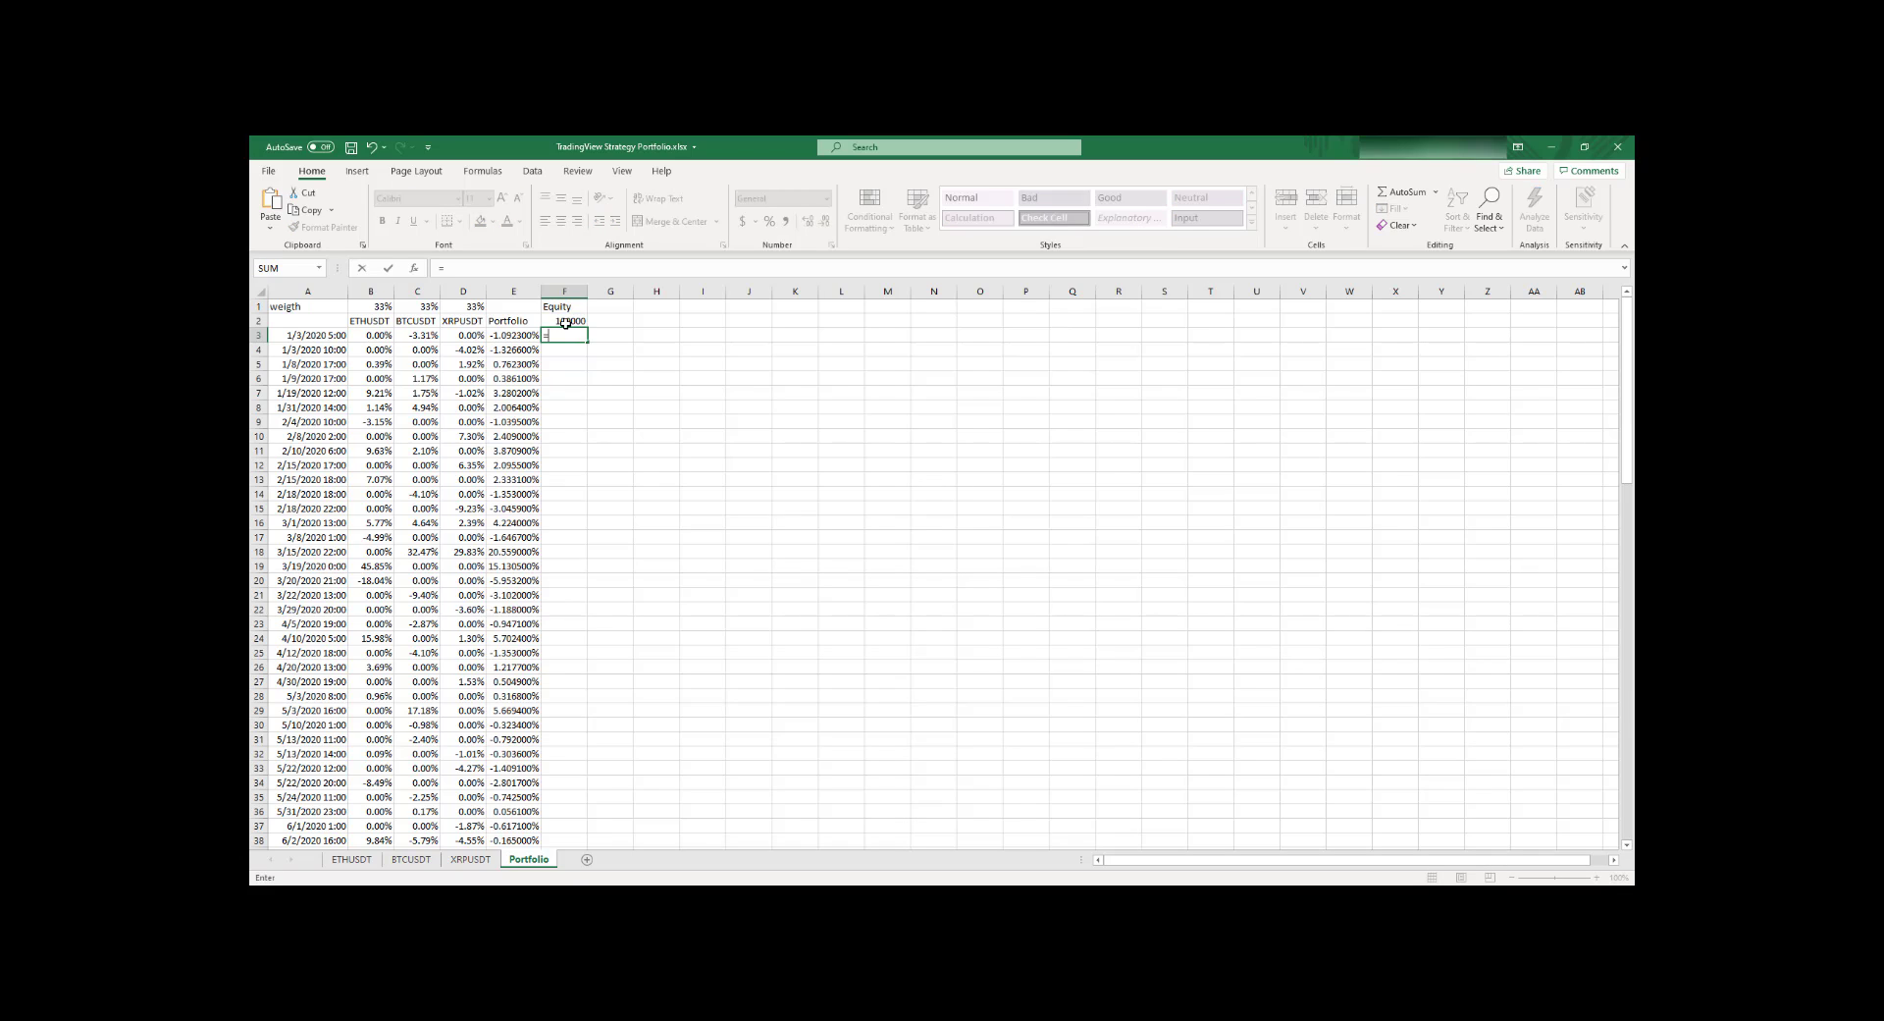
left_click(561, 320)
left_click(503, 265)
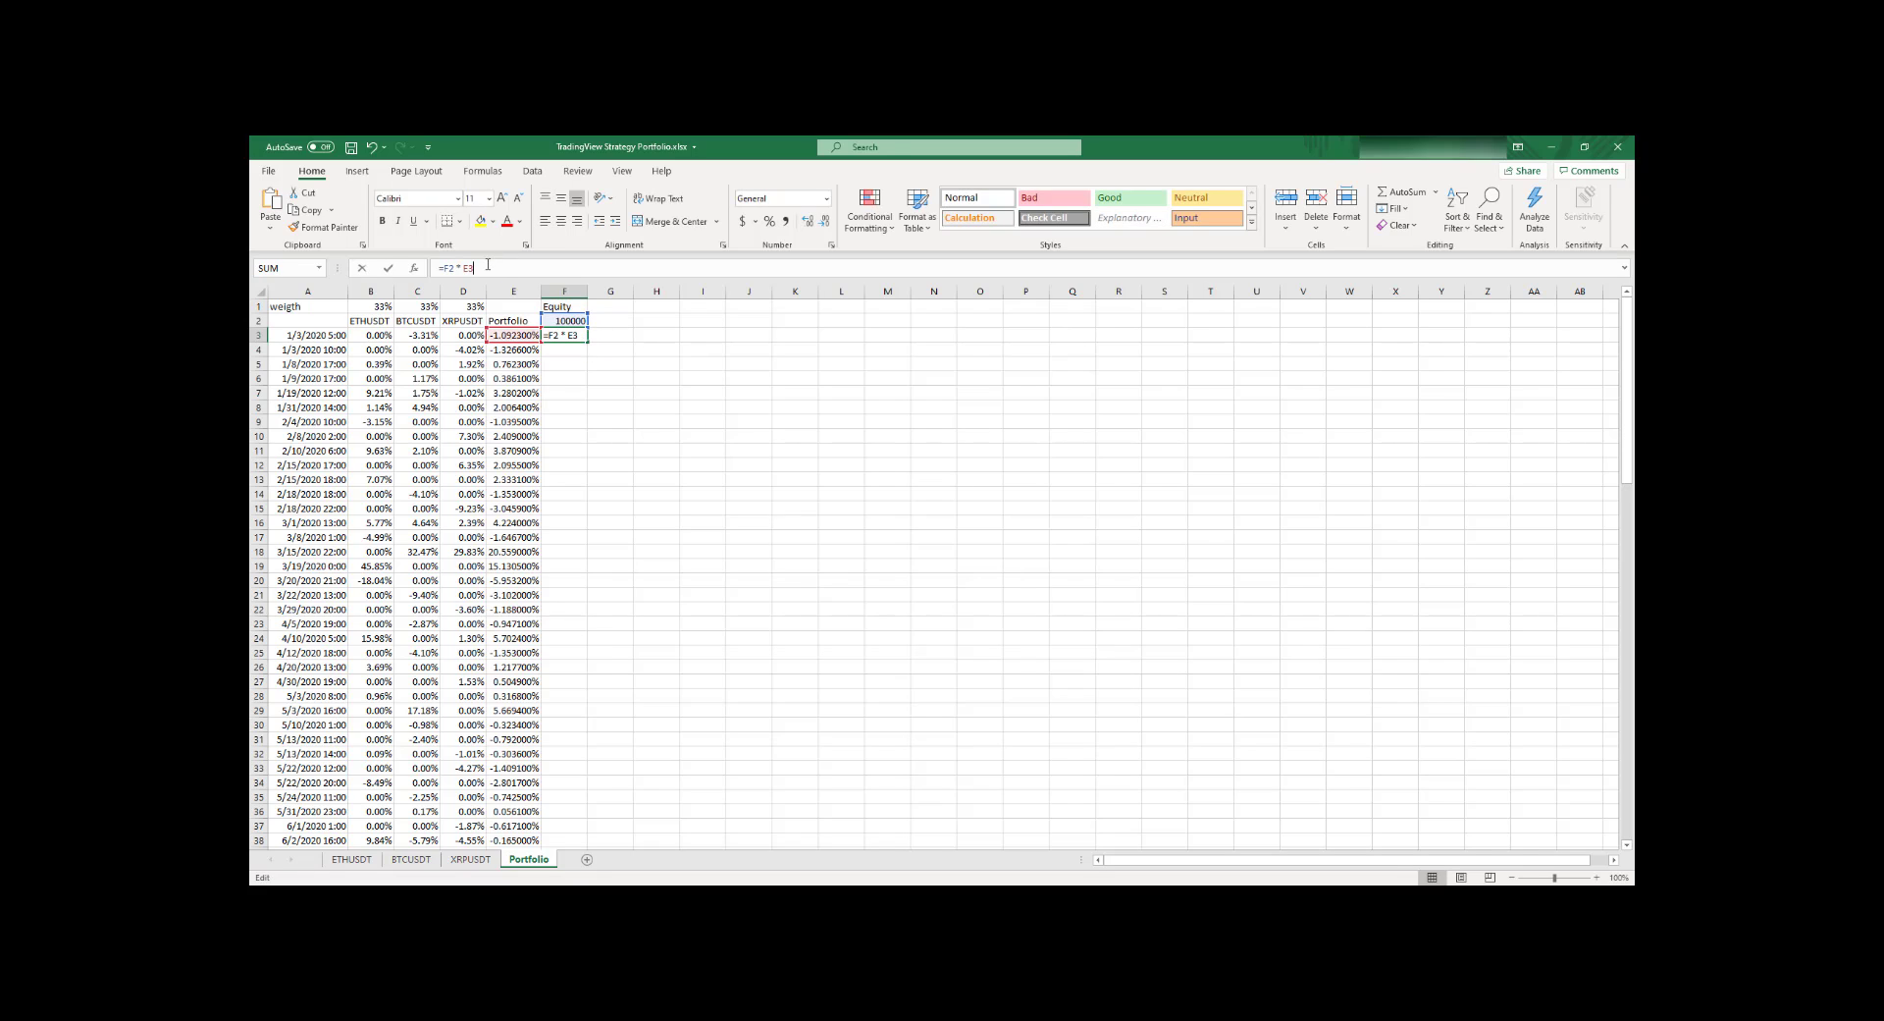
left_click(532, 263)
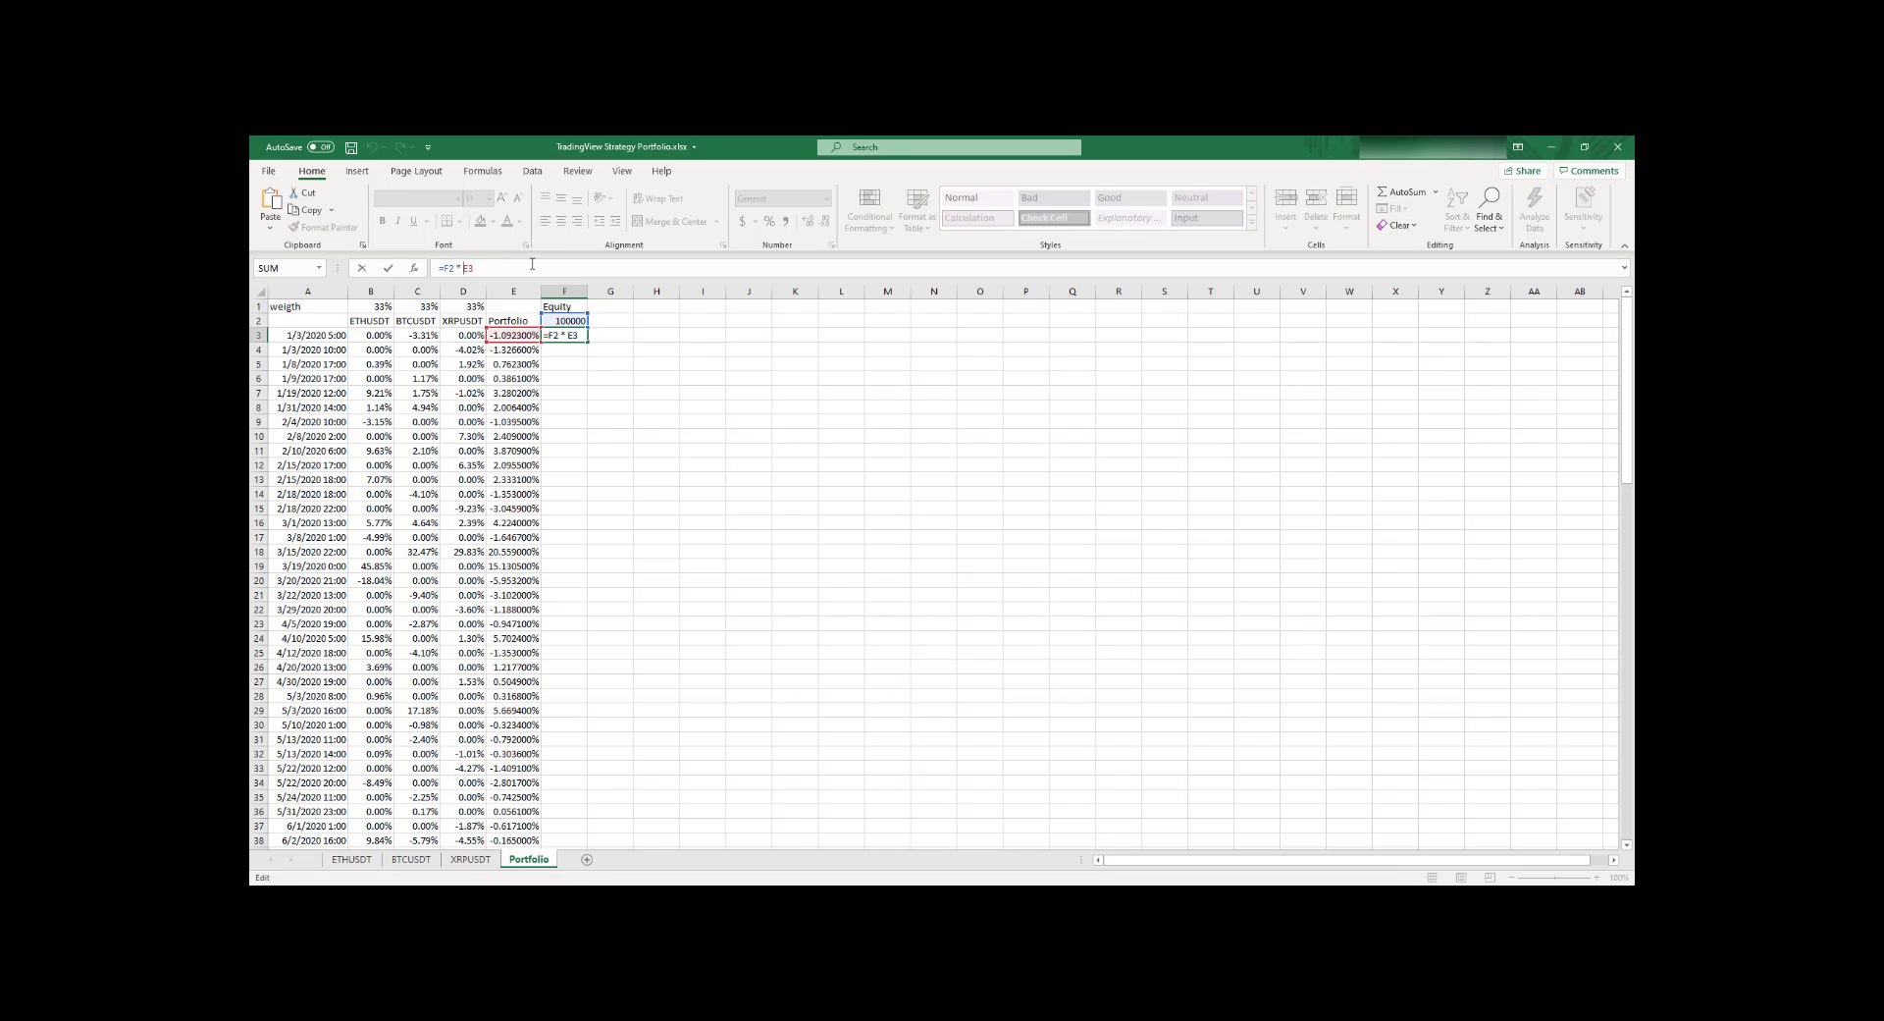
type("(")
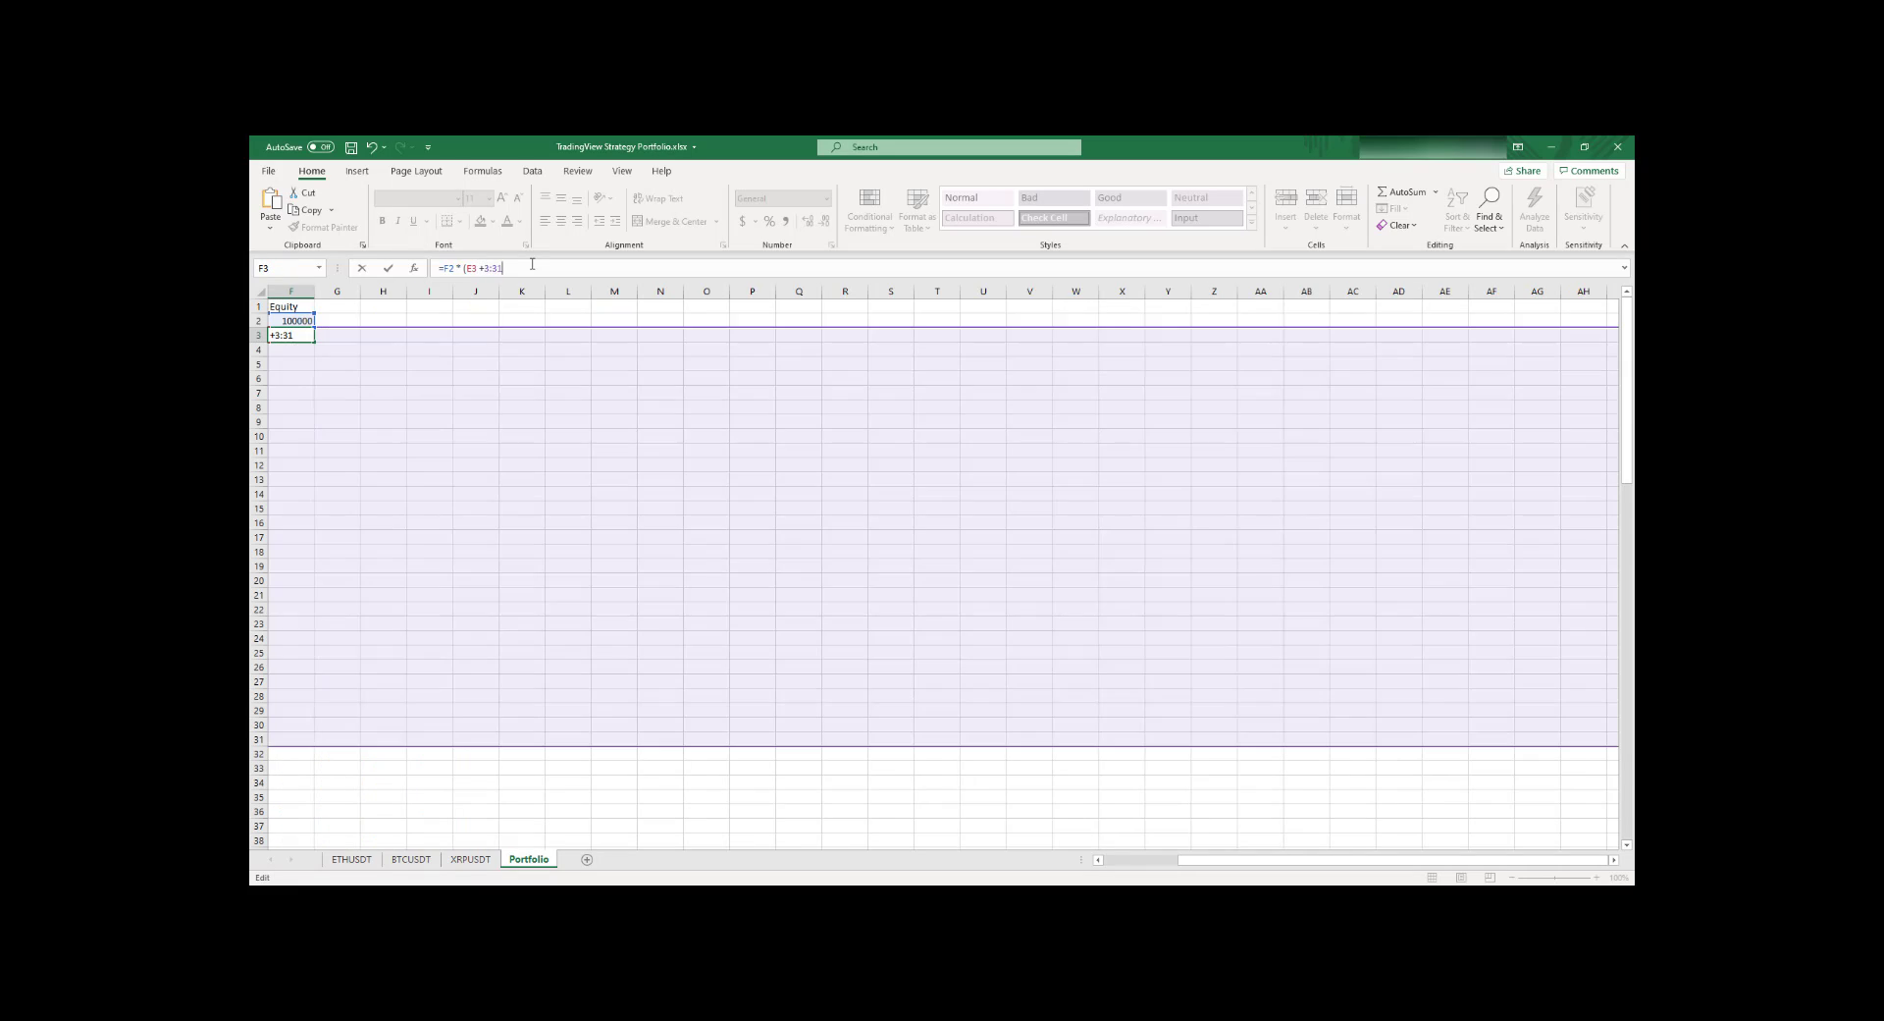
type(" +3")
type(")")
key("Return")
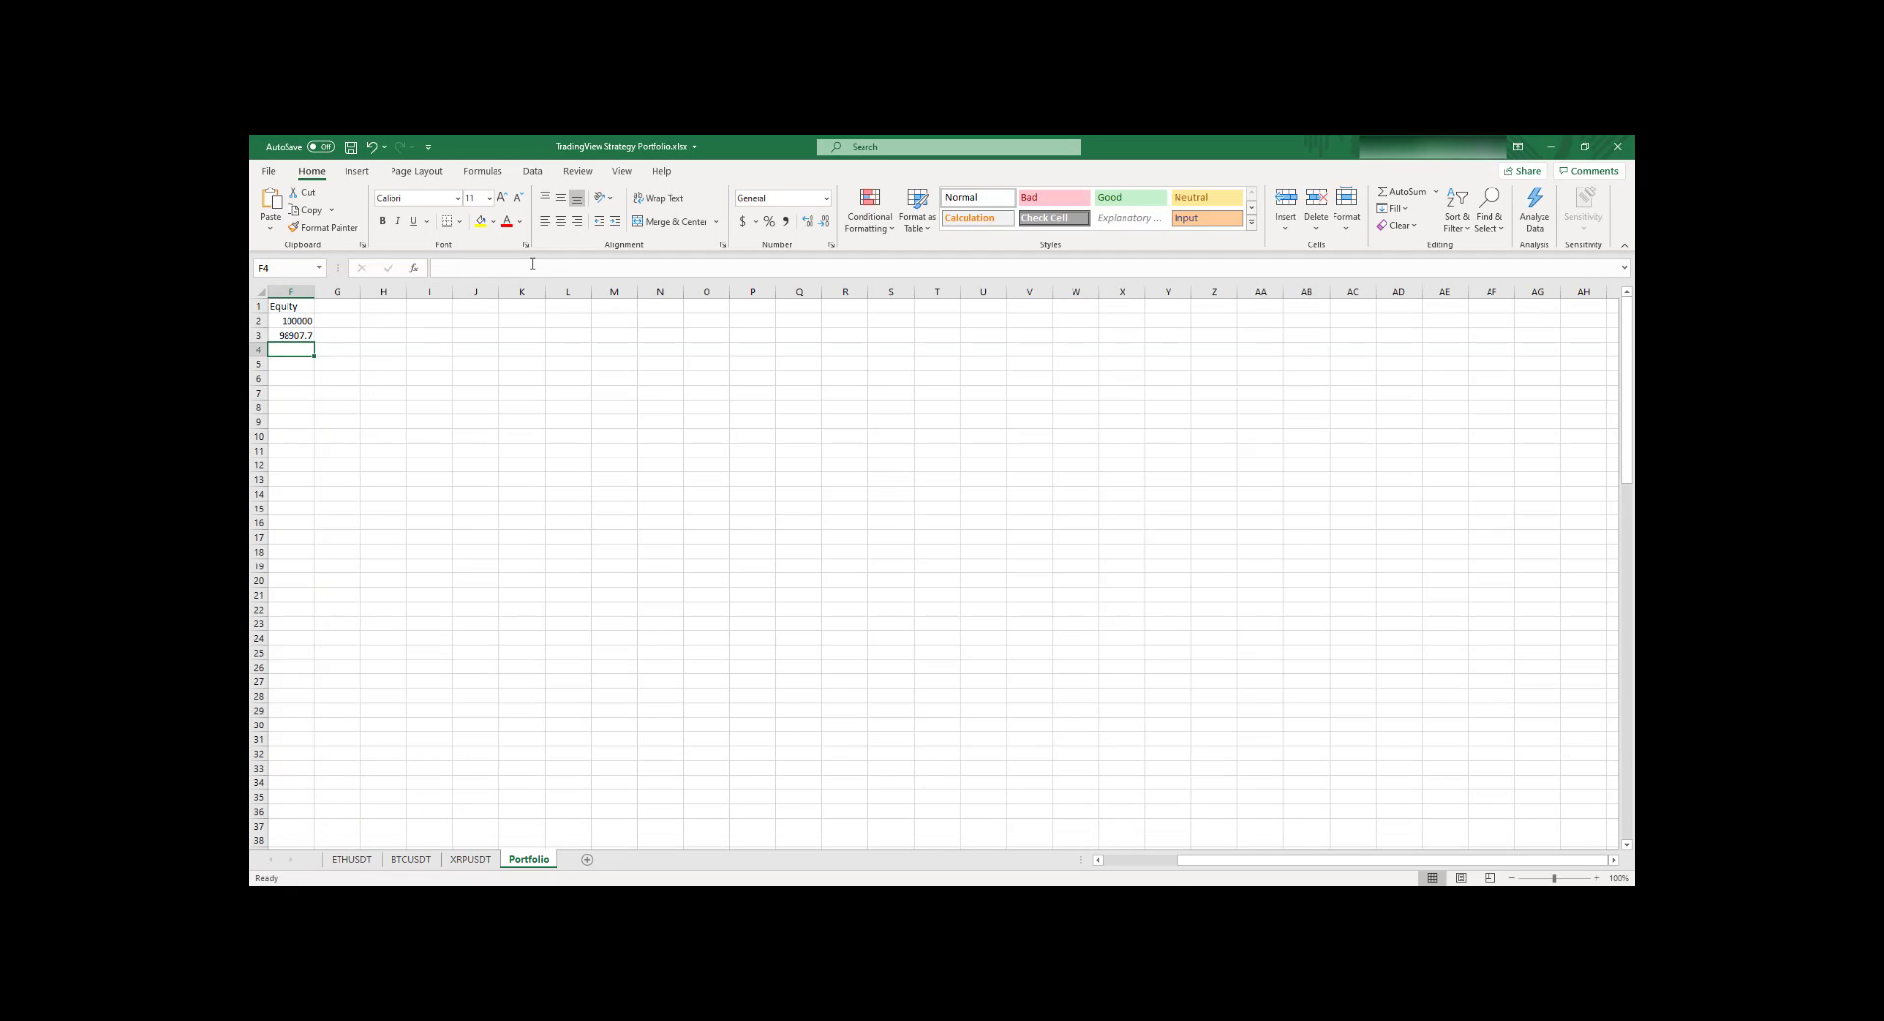
Step: Fill the F3 formula down the Equity column alongside all the dates
left_click_drag(307, 361, 337, 321)
left_click(449, 335)
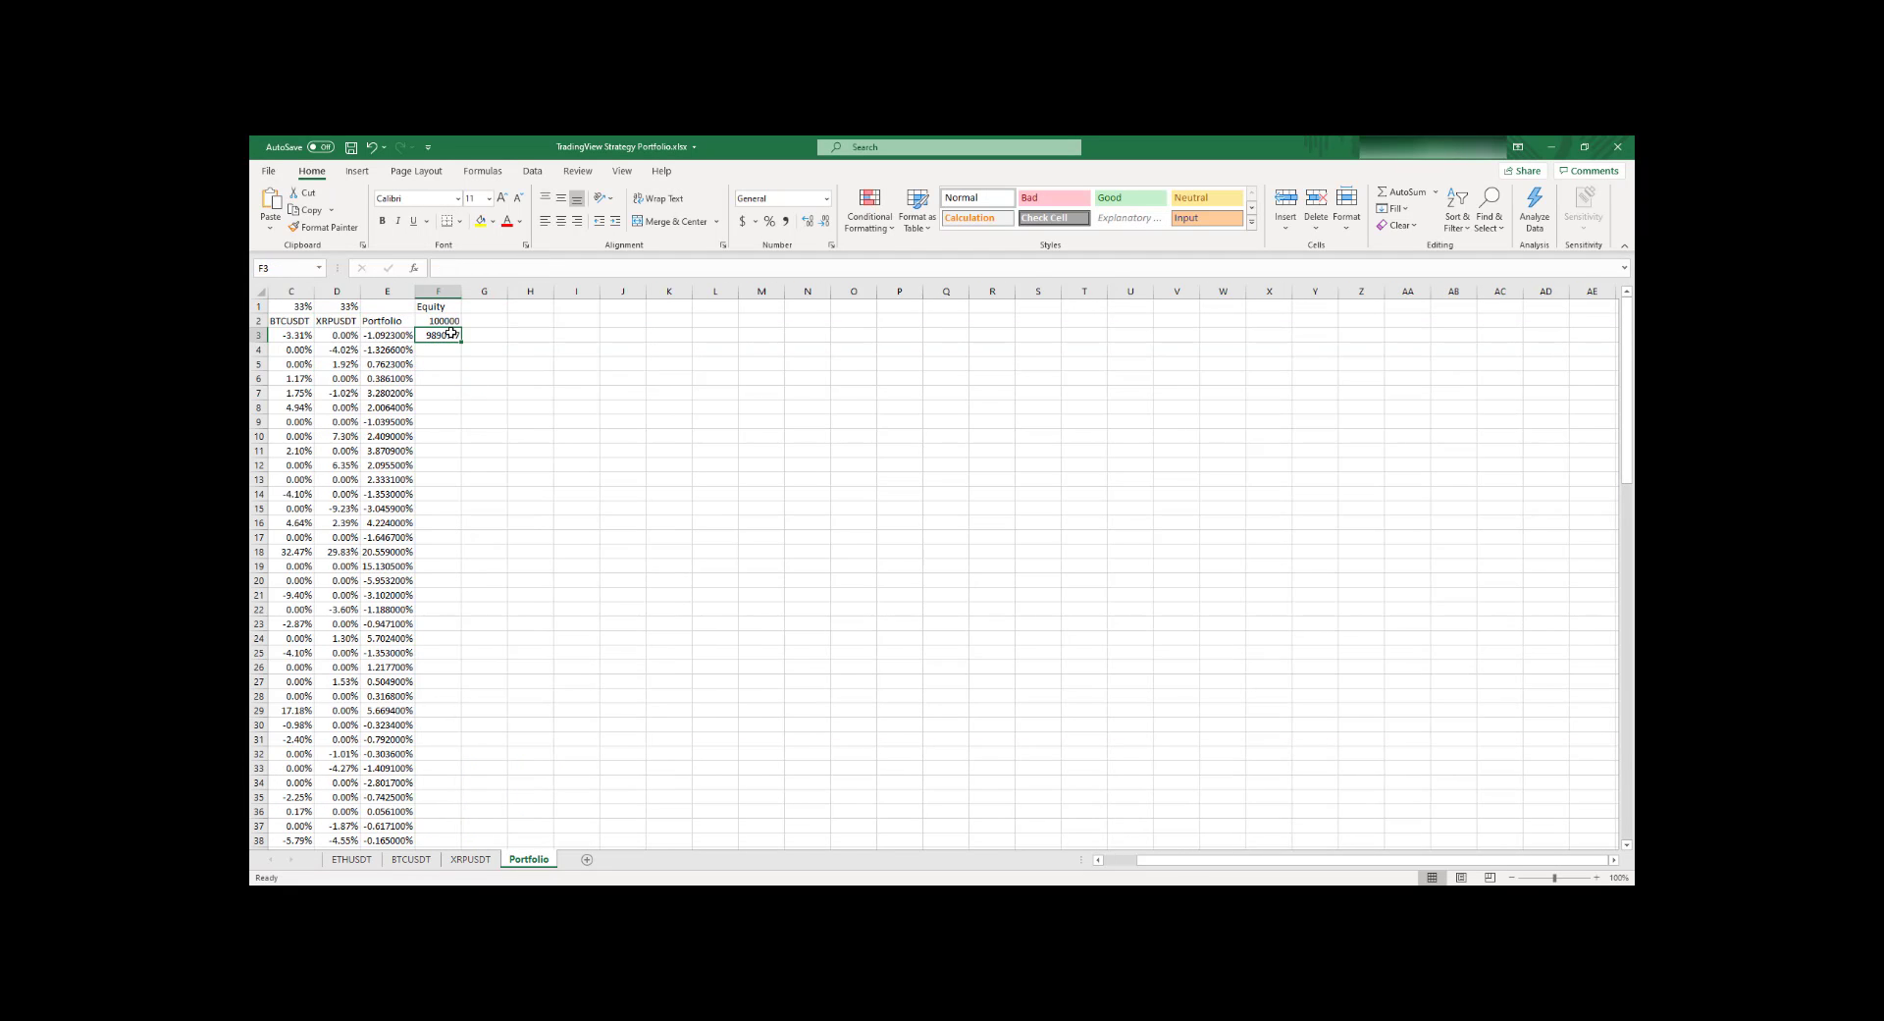
left_click_drag(461, 341, 423, 832)
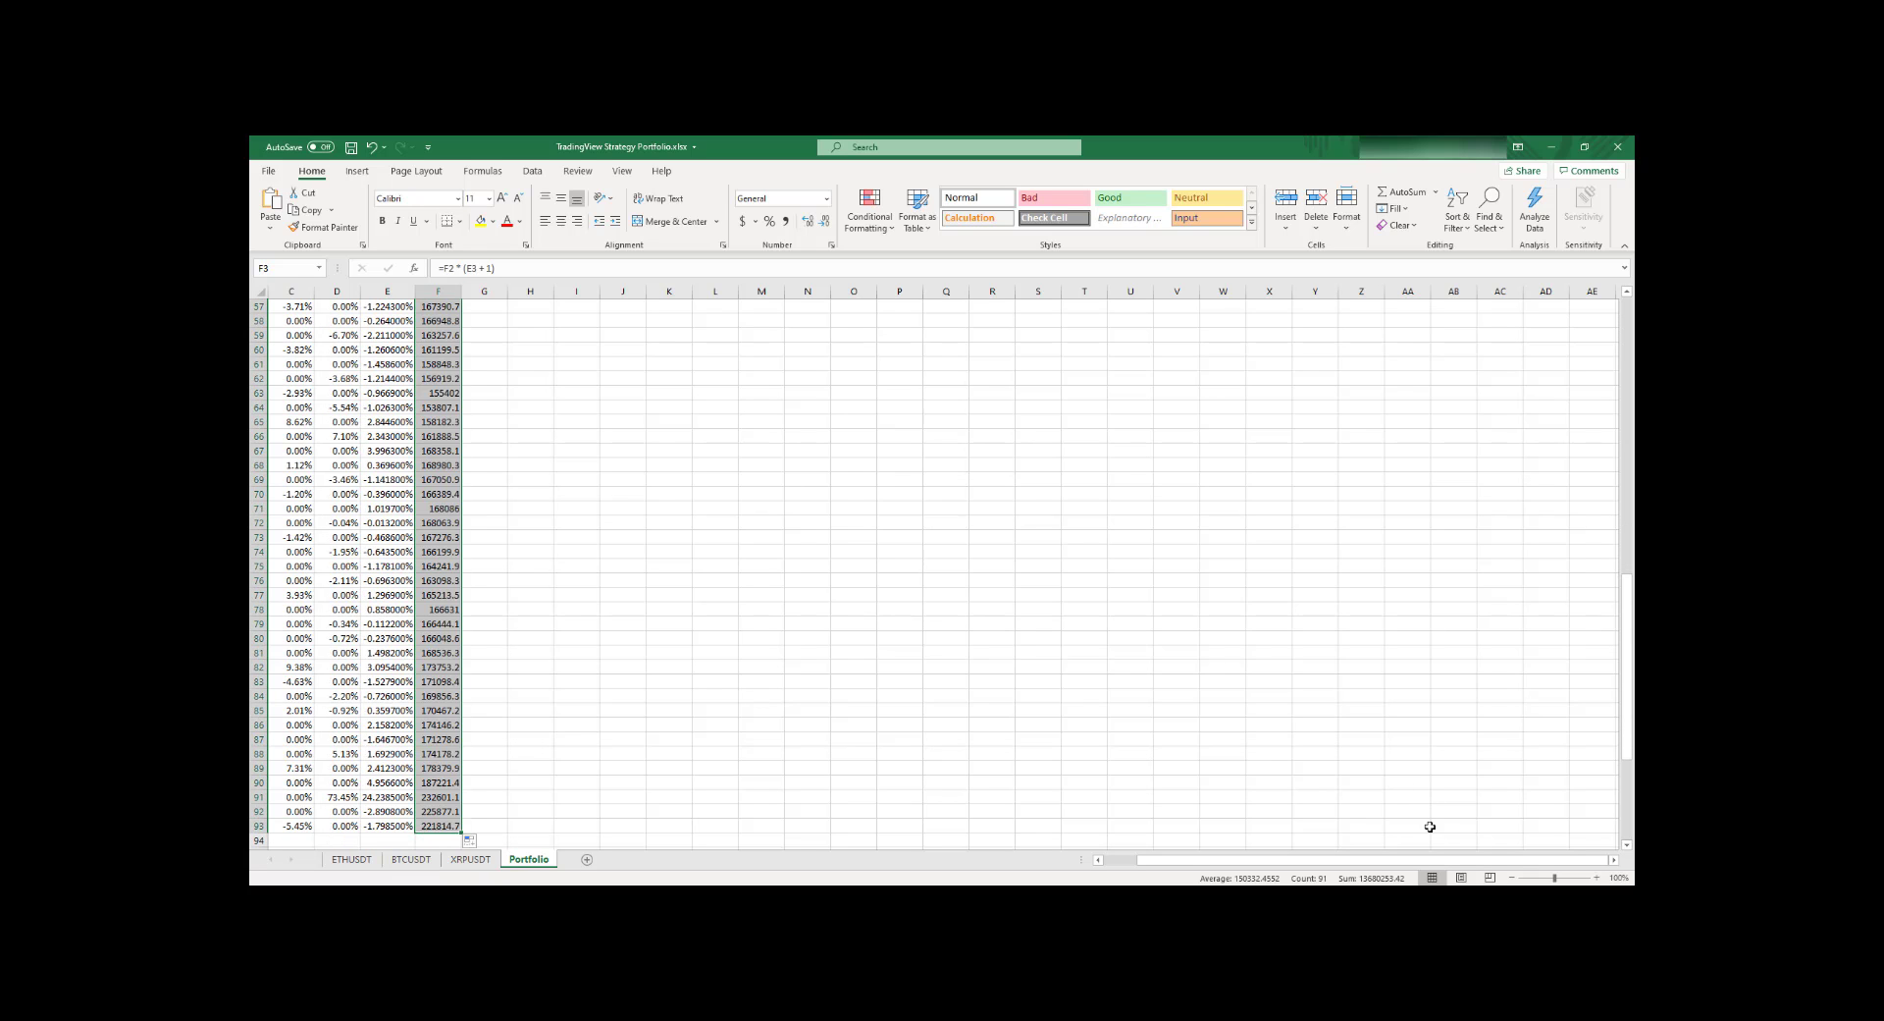
left_click_drag(1410, 860, 879, 856)
scroll(504, 441, "up", 19)
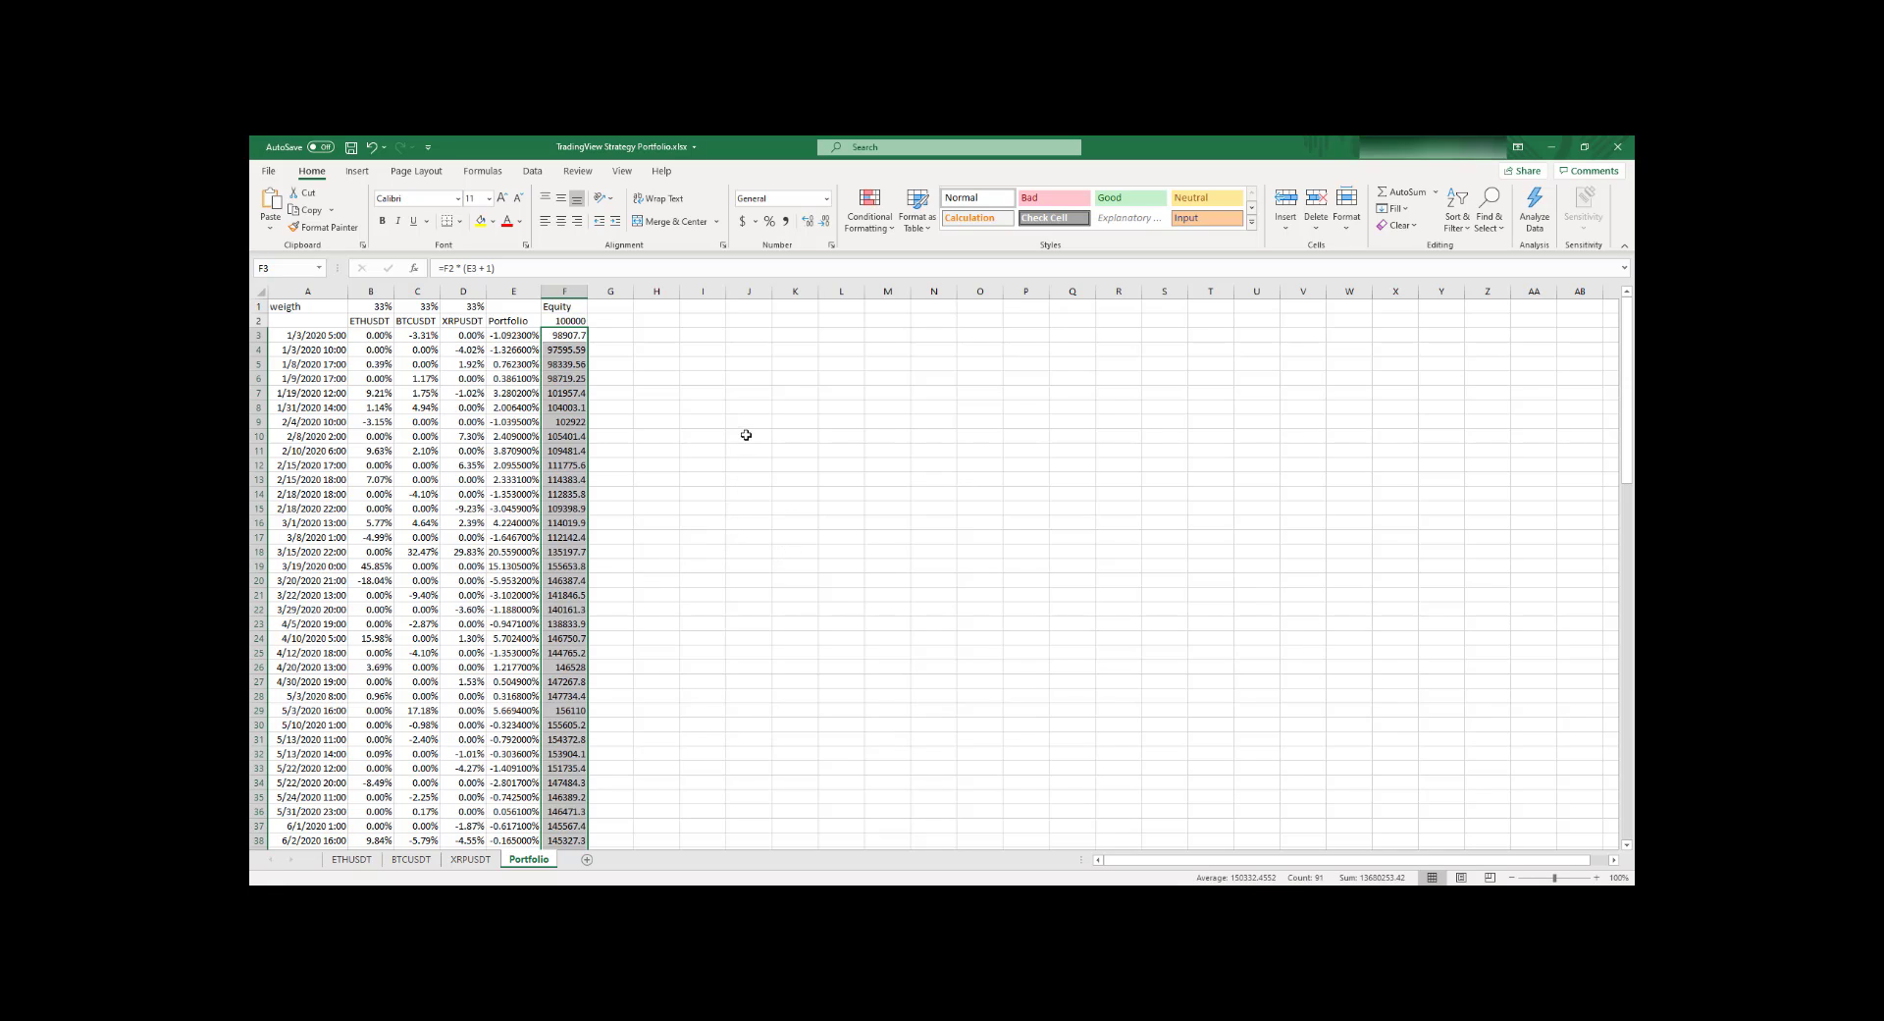
left_click(617, 332)
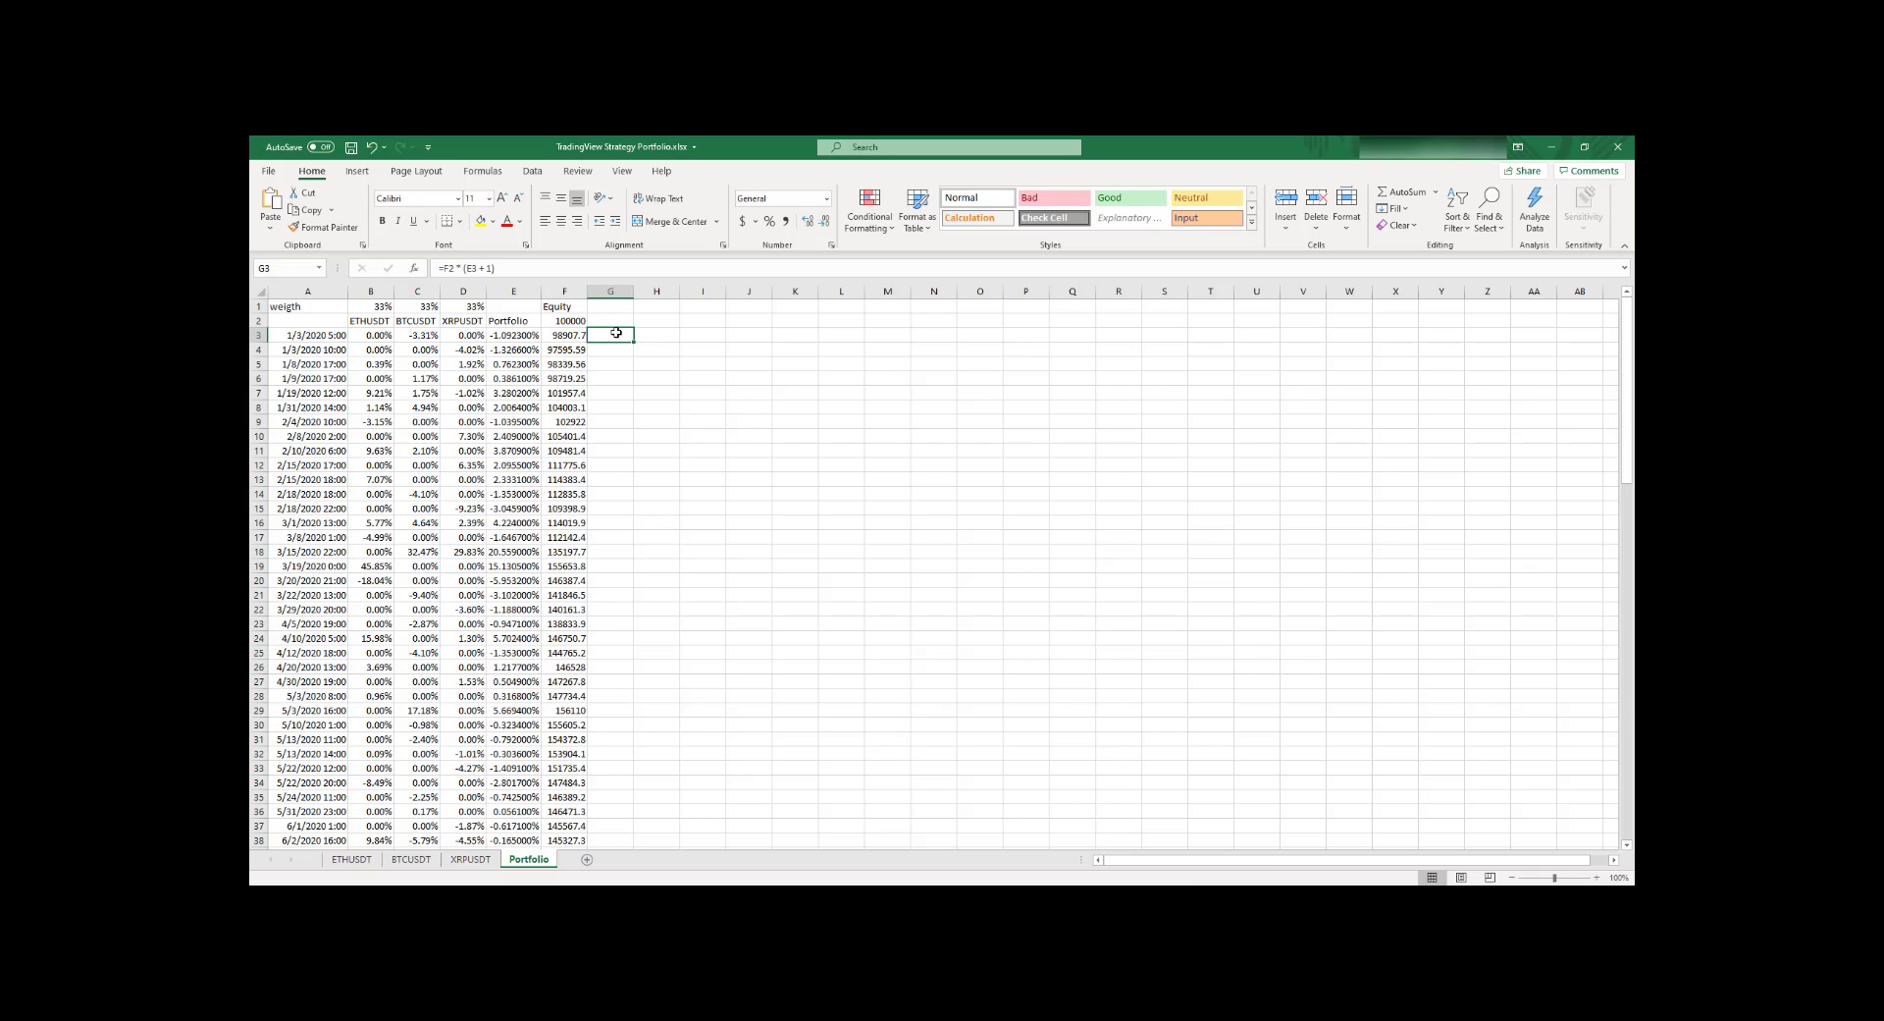
Step: Label I1 "Return:" and calculate the total return in J1 with =F93 / F2 - 1
double_click(712, 308)
type("Return:")
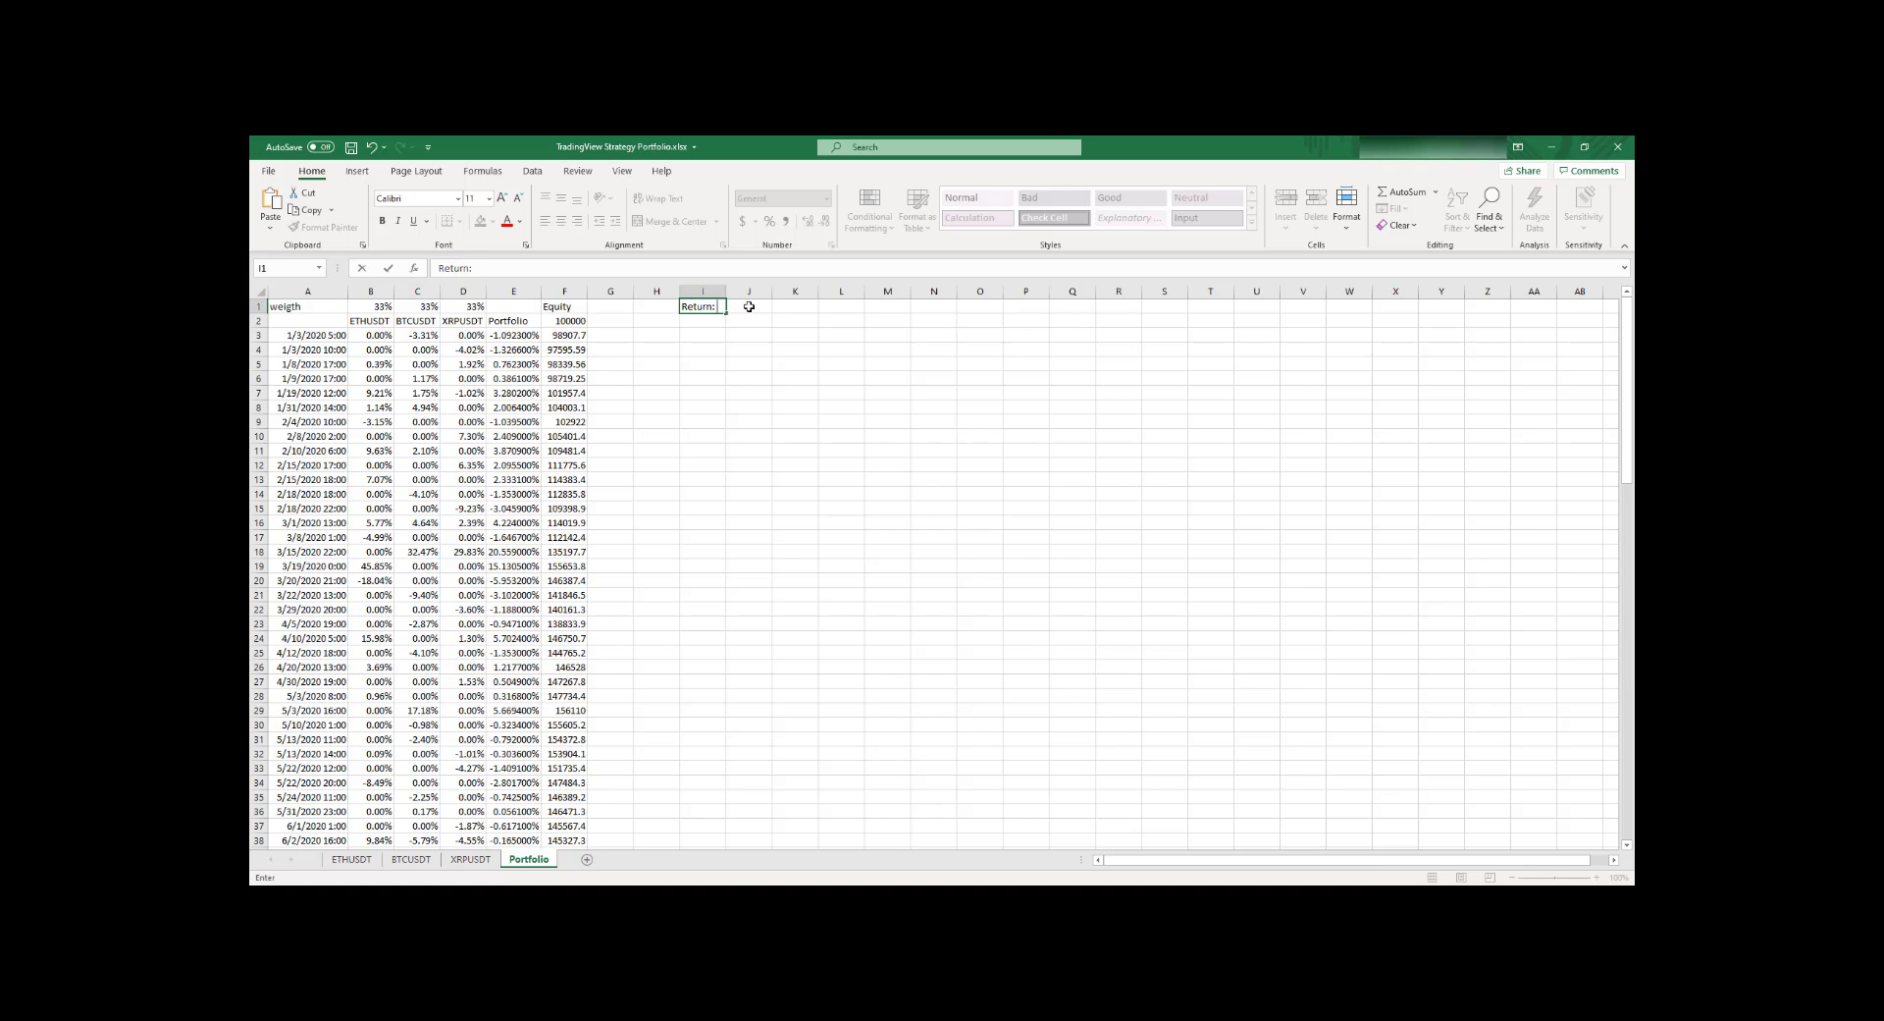
double_click(750, 307)
type("=")
scroll(651, 516, "down", 20)
scroll(592, 504, "up", 8)
left_click(567, 551)
scroll(609, 501, "up", 20)
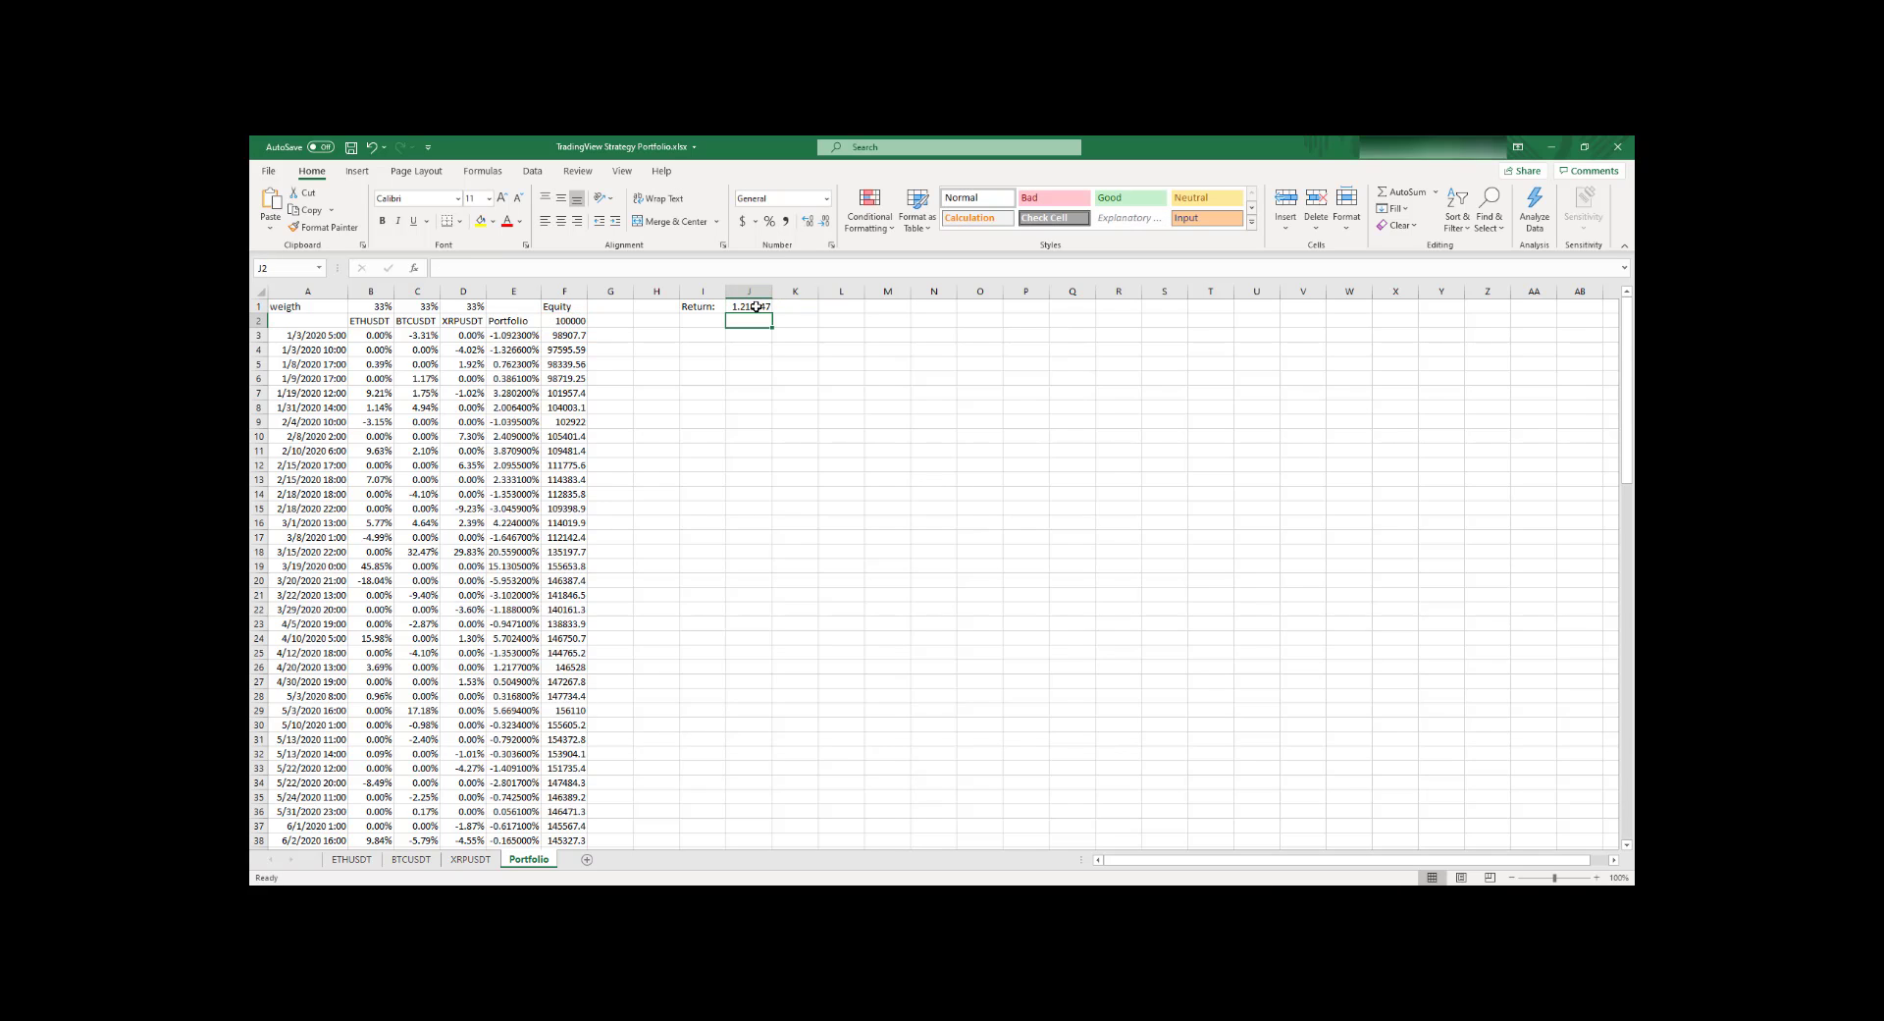
Step: Format the total return in J1 as a percentage with two decimals
left_click(756, 307)
left_click(769, 220)
left_click(808, 221)
left_click(807, 220)
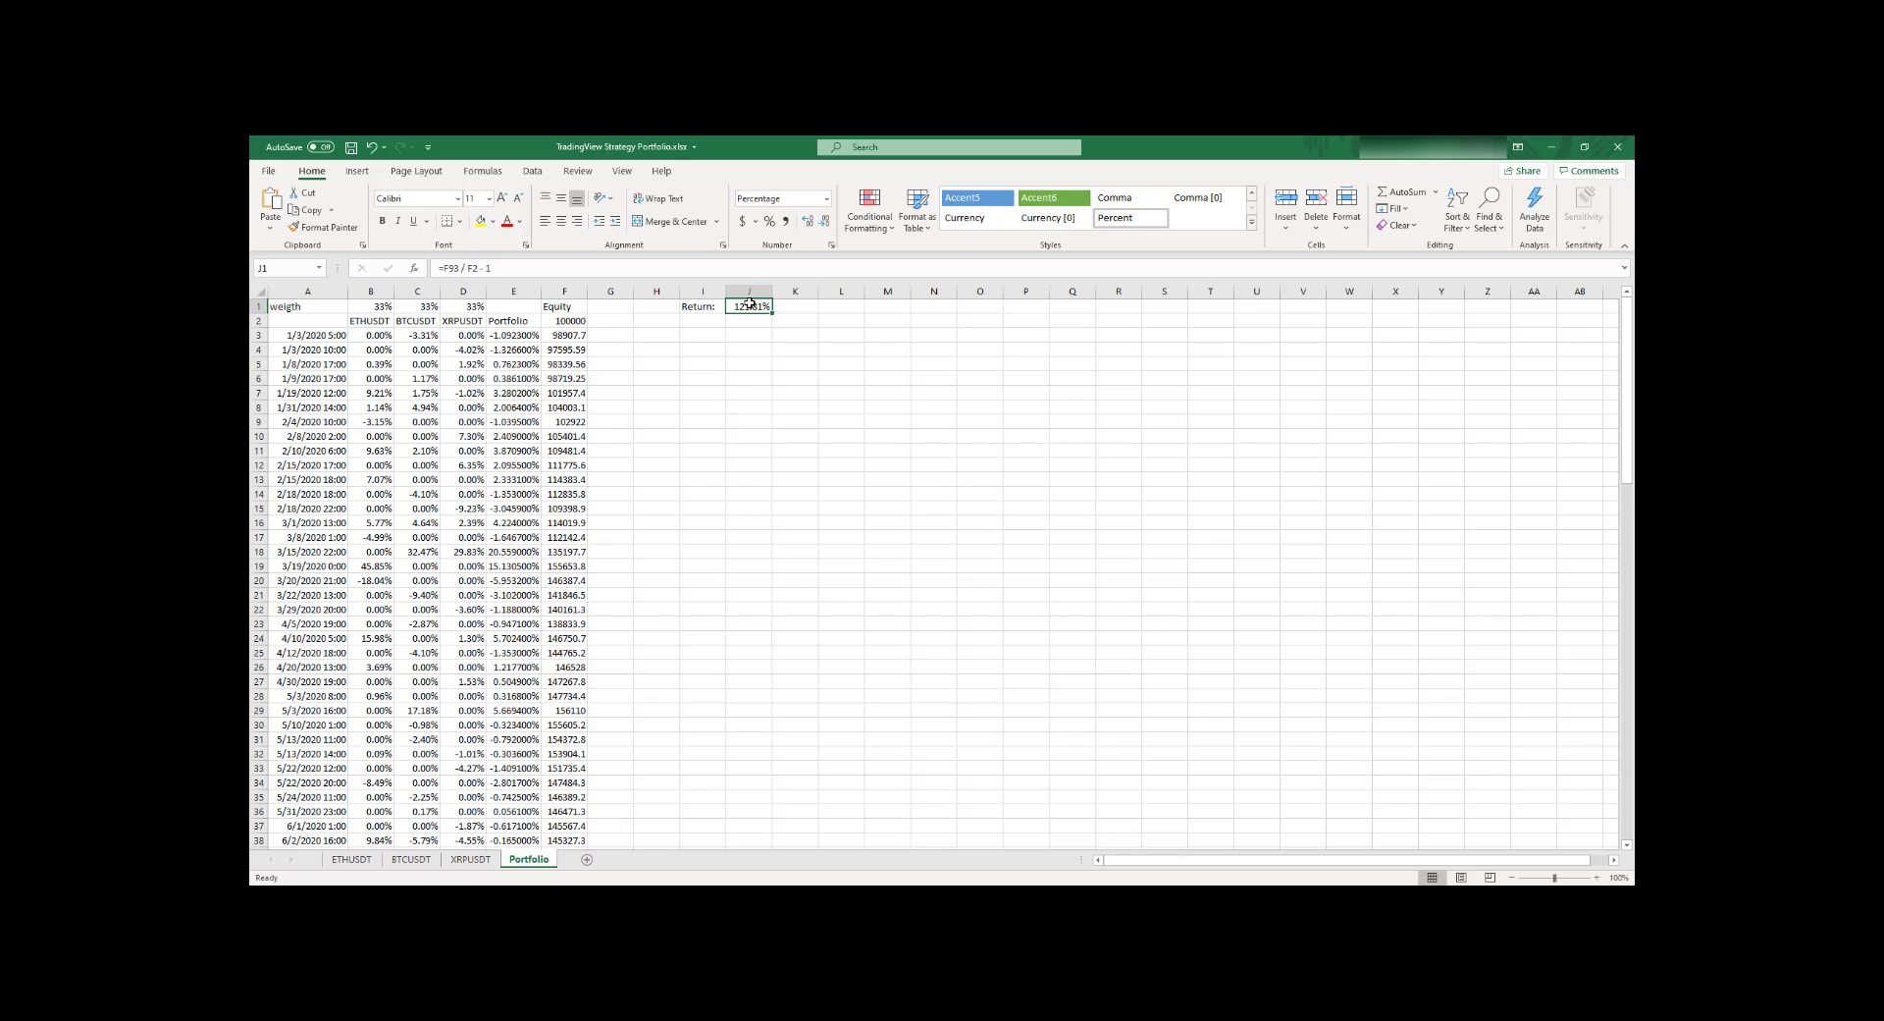
Step: Add the header "Drawdown" in G1 beside the Equity column
double_click(606, 307)
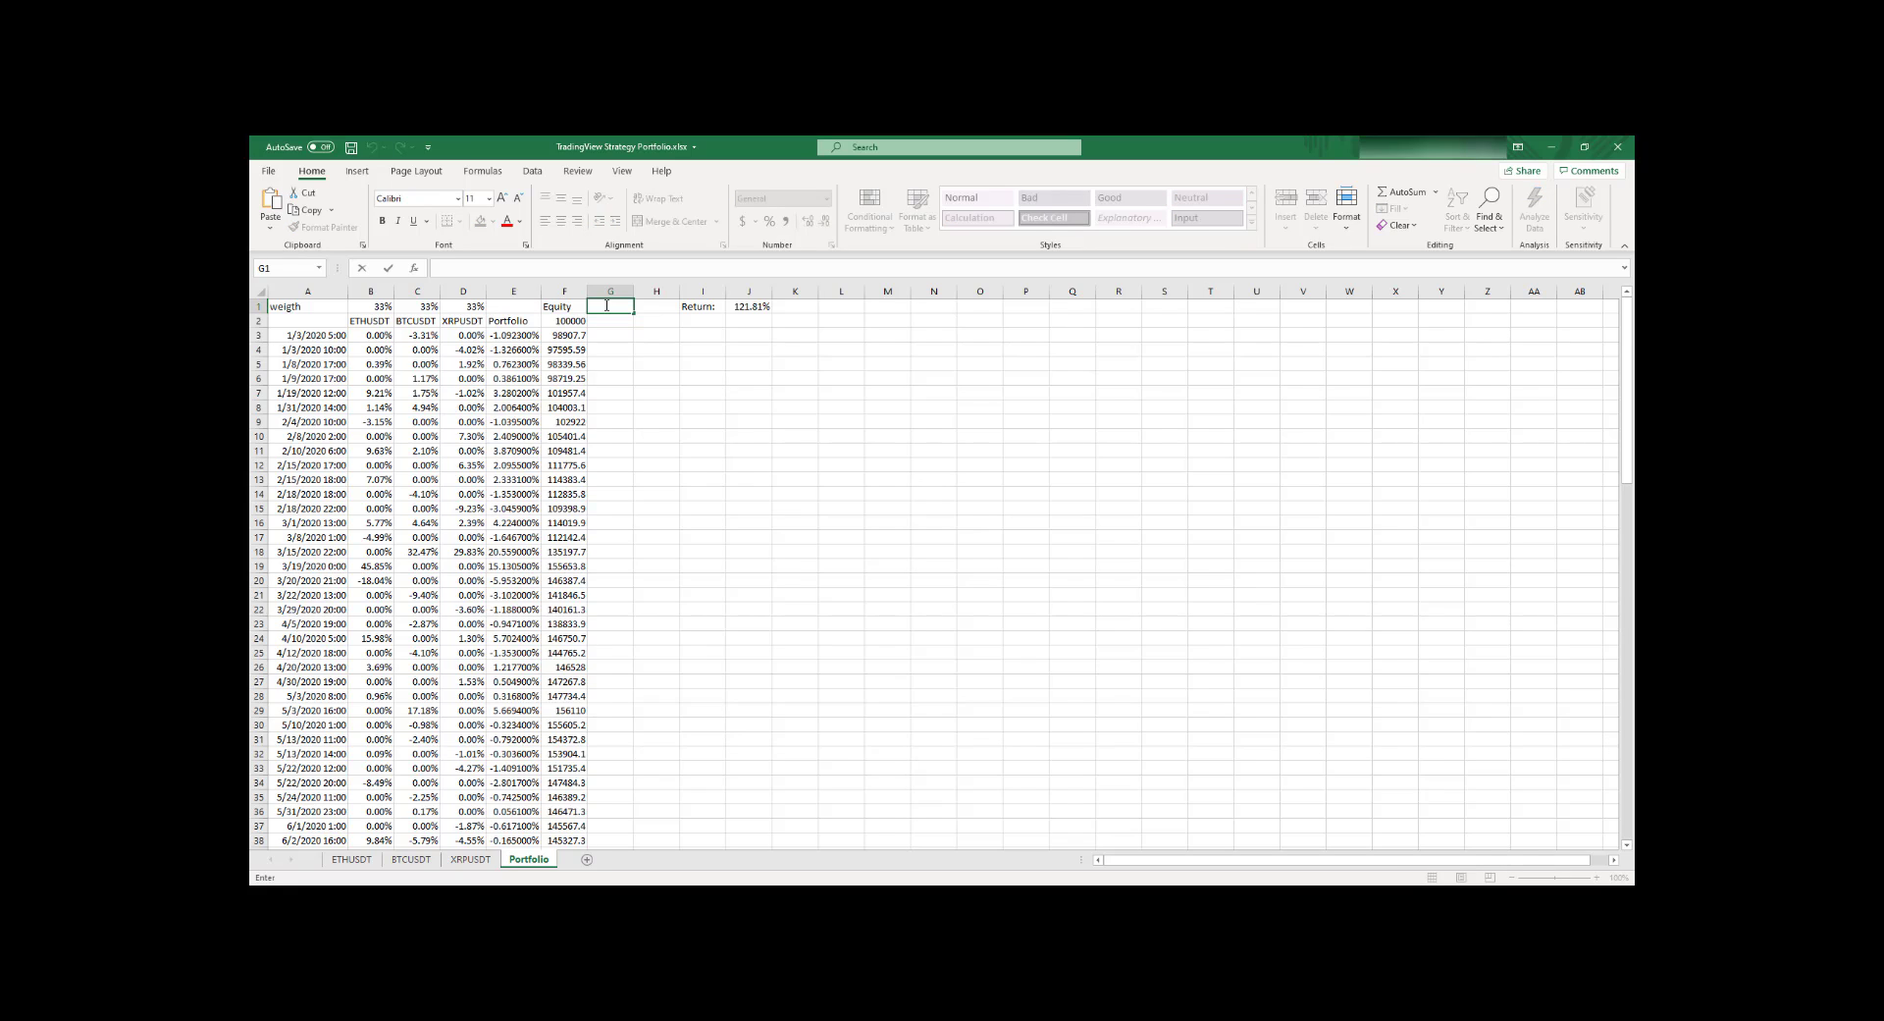
type("Dr")
type("a")
type("wo")
type("own")
key("Return")
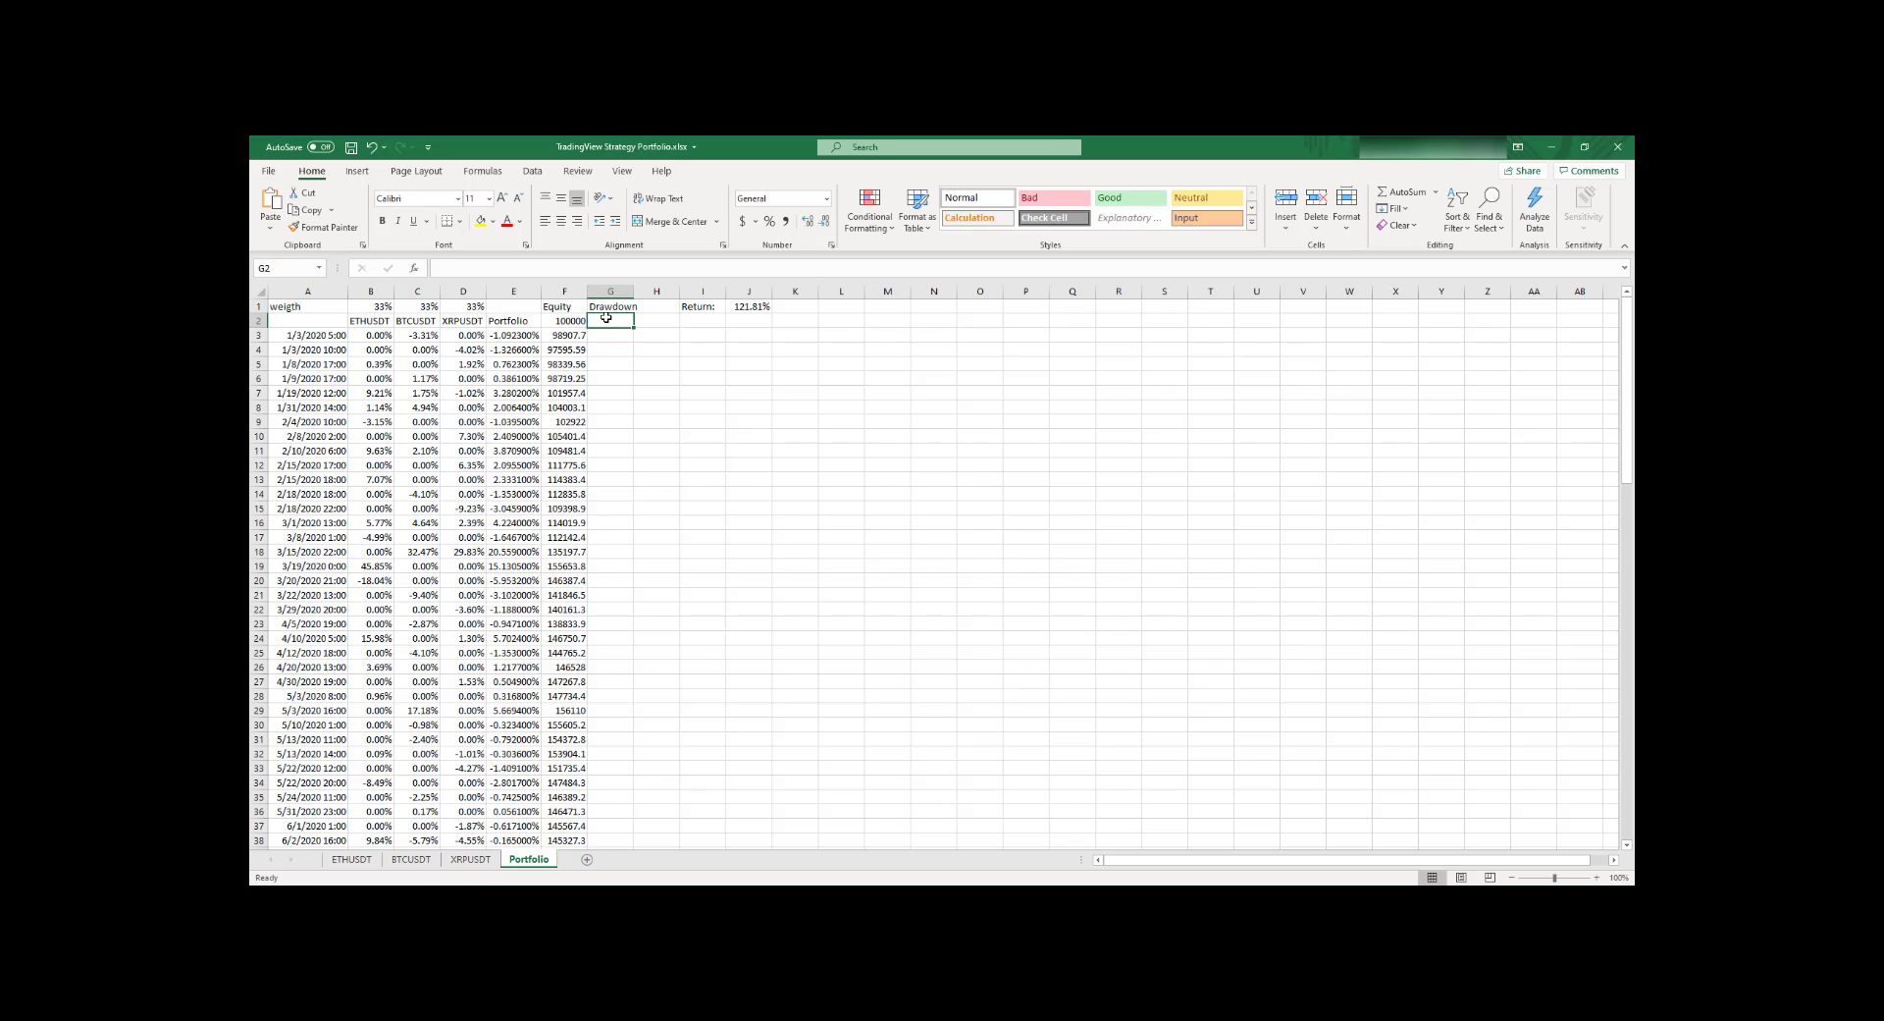
Step: Enter a formula in G2 dividing F2 by the MAX of the equity range that starts at fixed cell F2 and ends at F2
type("=")
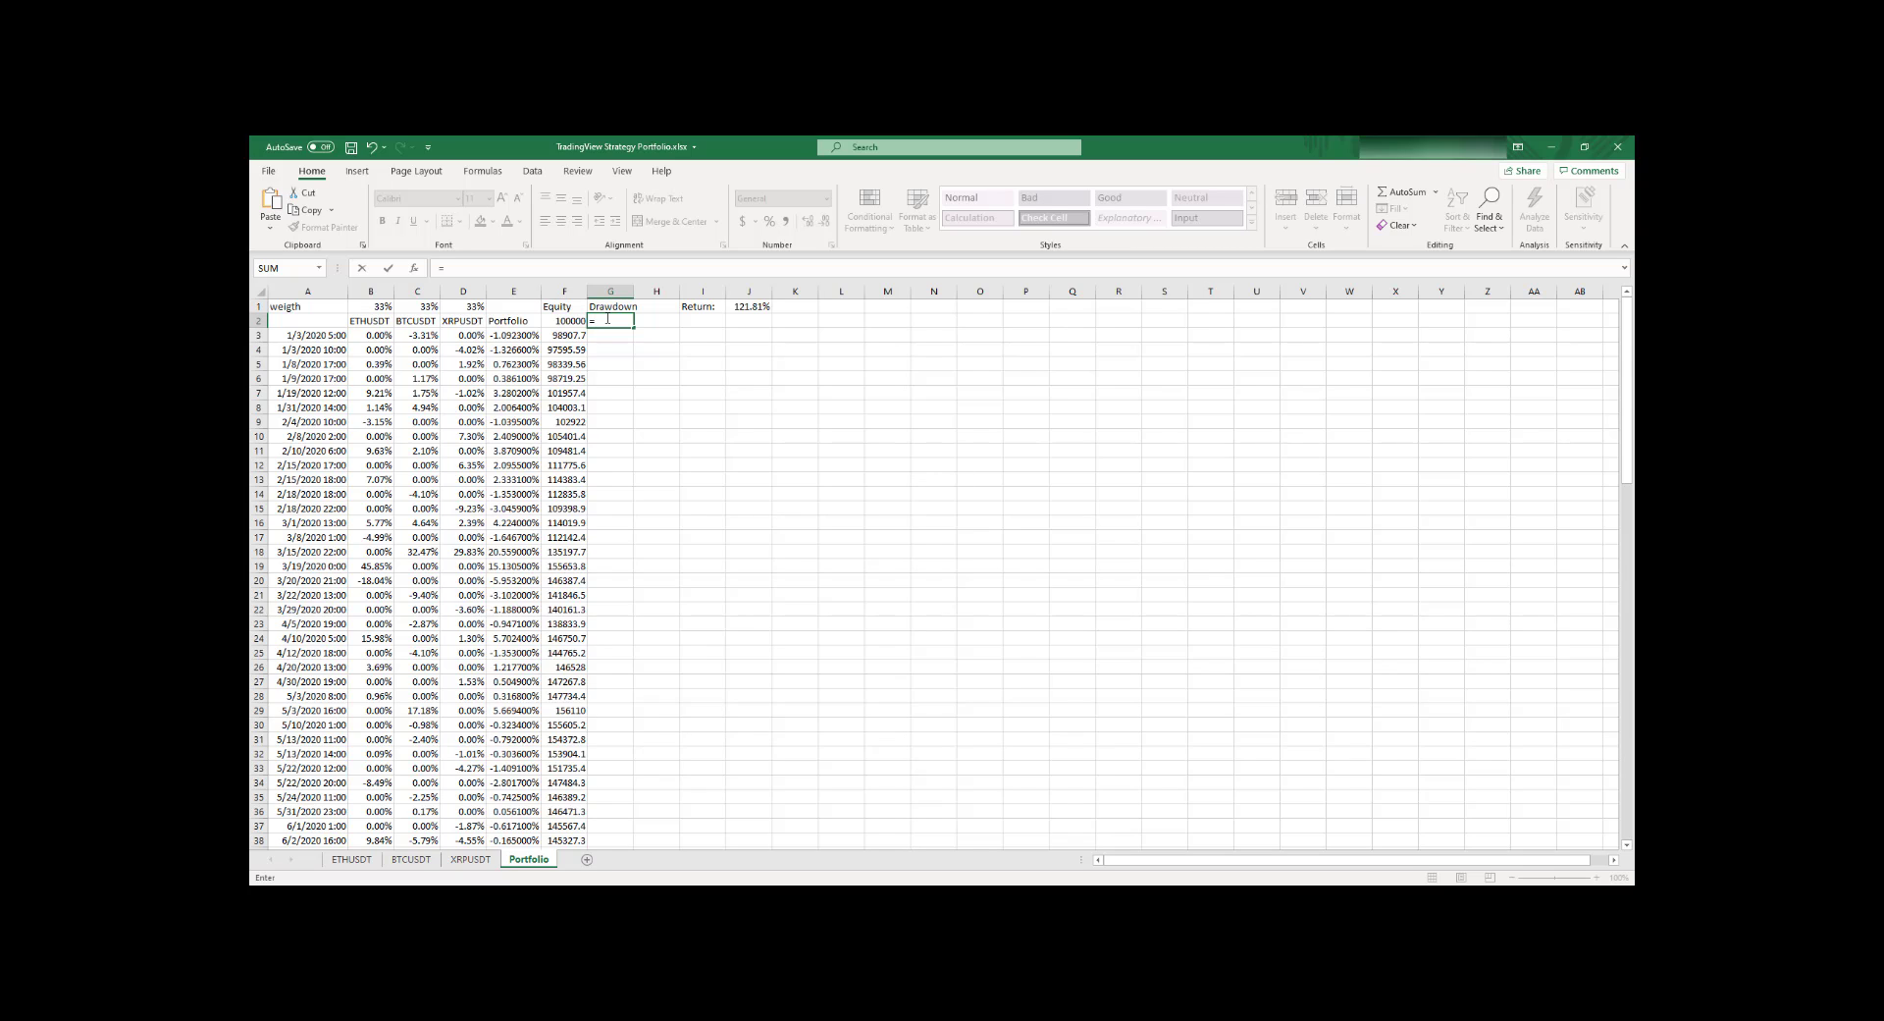
left_click(569, 321)
left_click(531, 267)
type("/ MAX()")
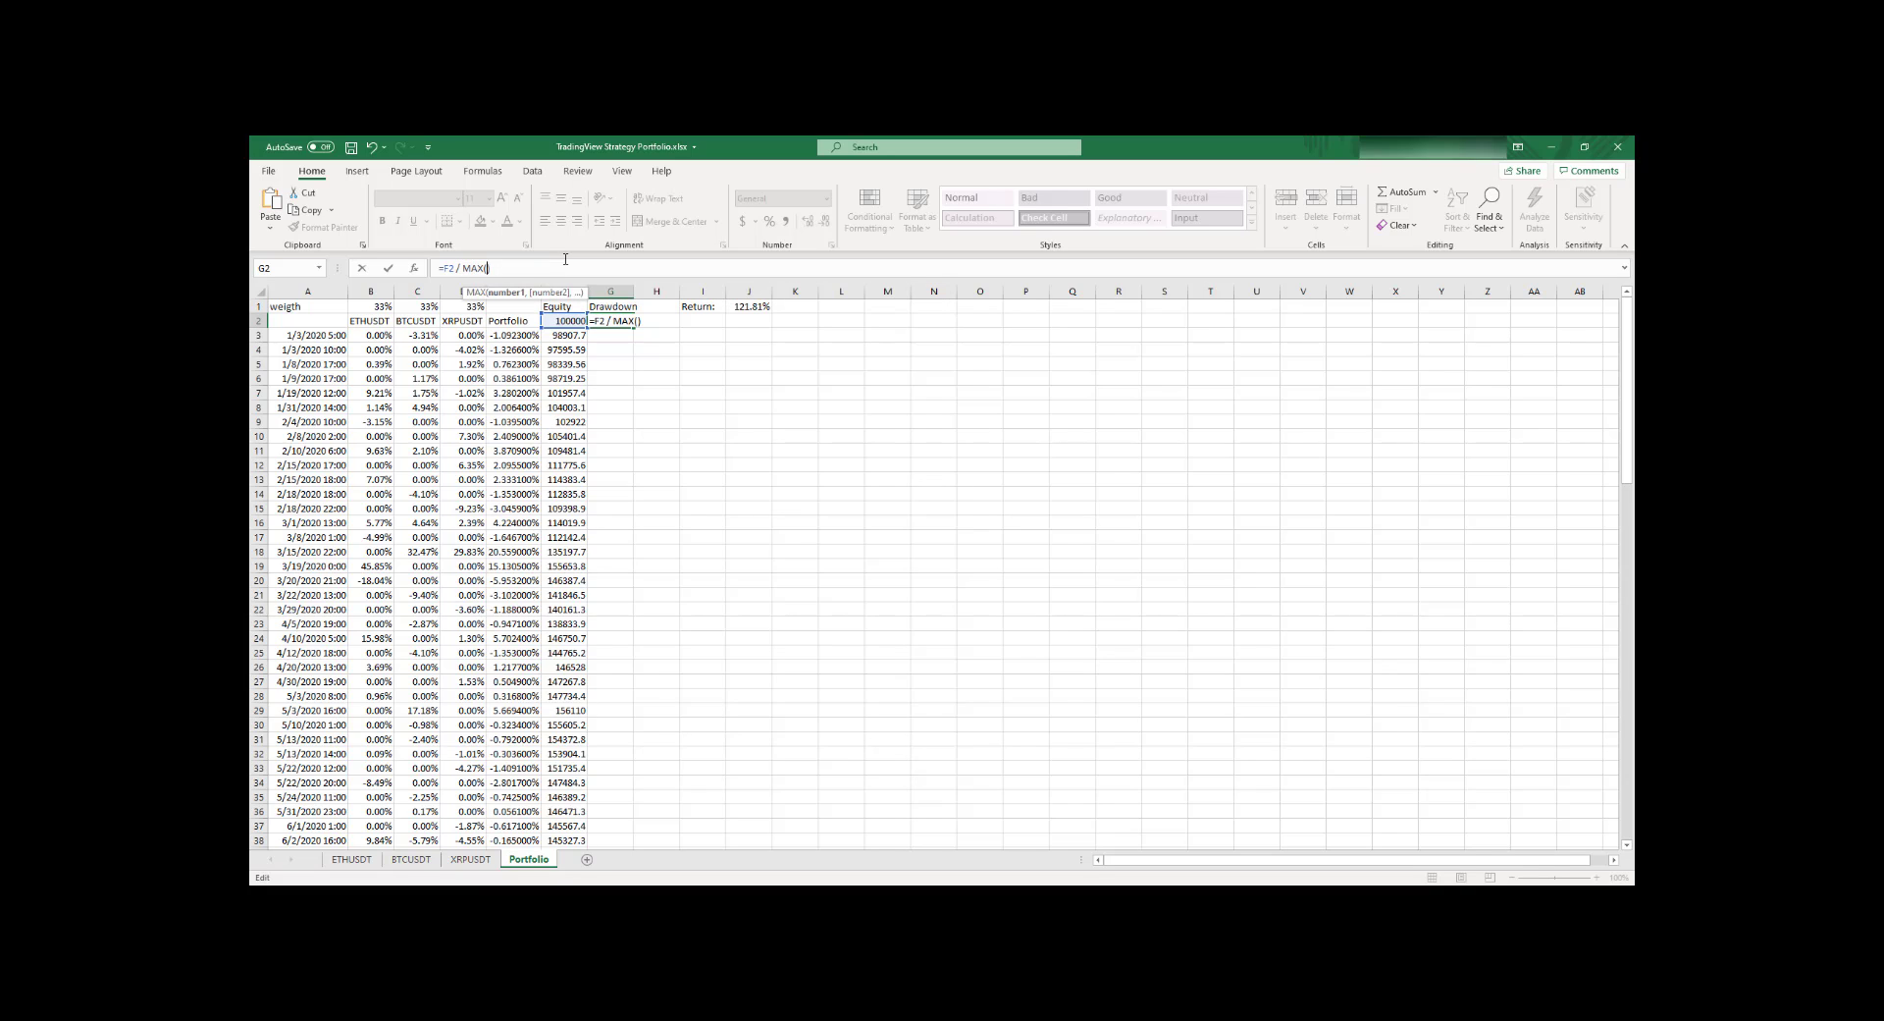
left_click(567, 321)
key("F4")
type(":")
left_click(567, 321)
key("BackSpace")
type("2:F2")
key("Tab")
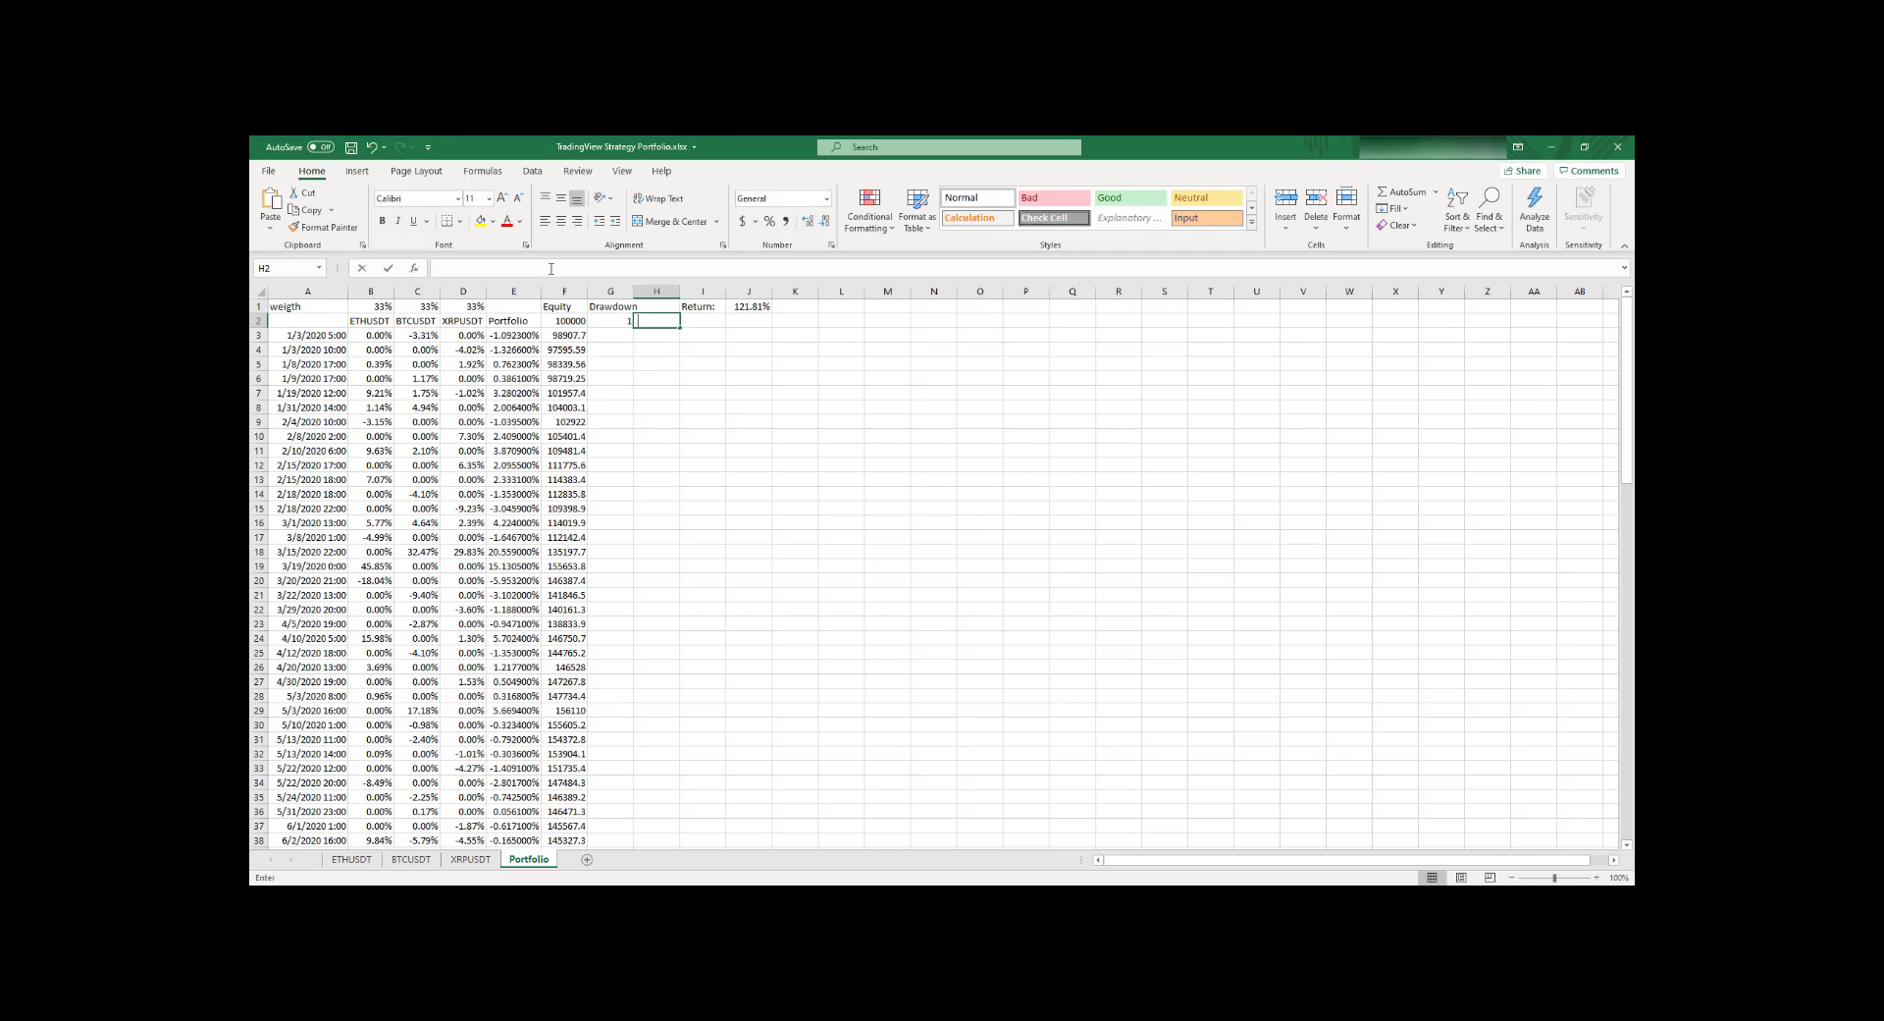
Step: Append "- 1" to the drawdown formula in G2
key("Left")
left_click(601, 269)
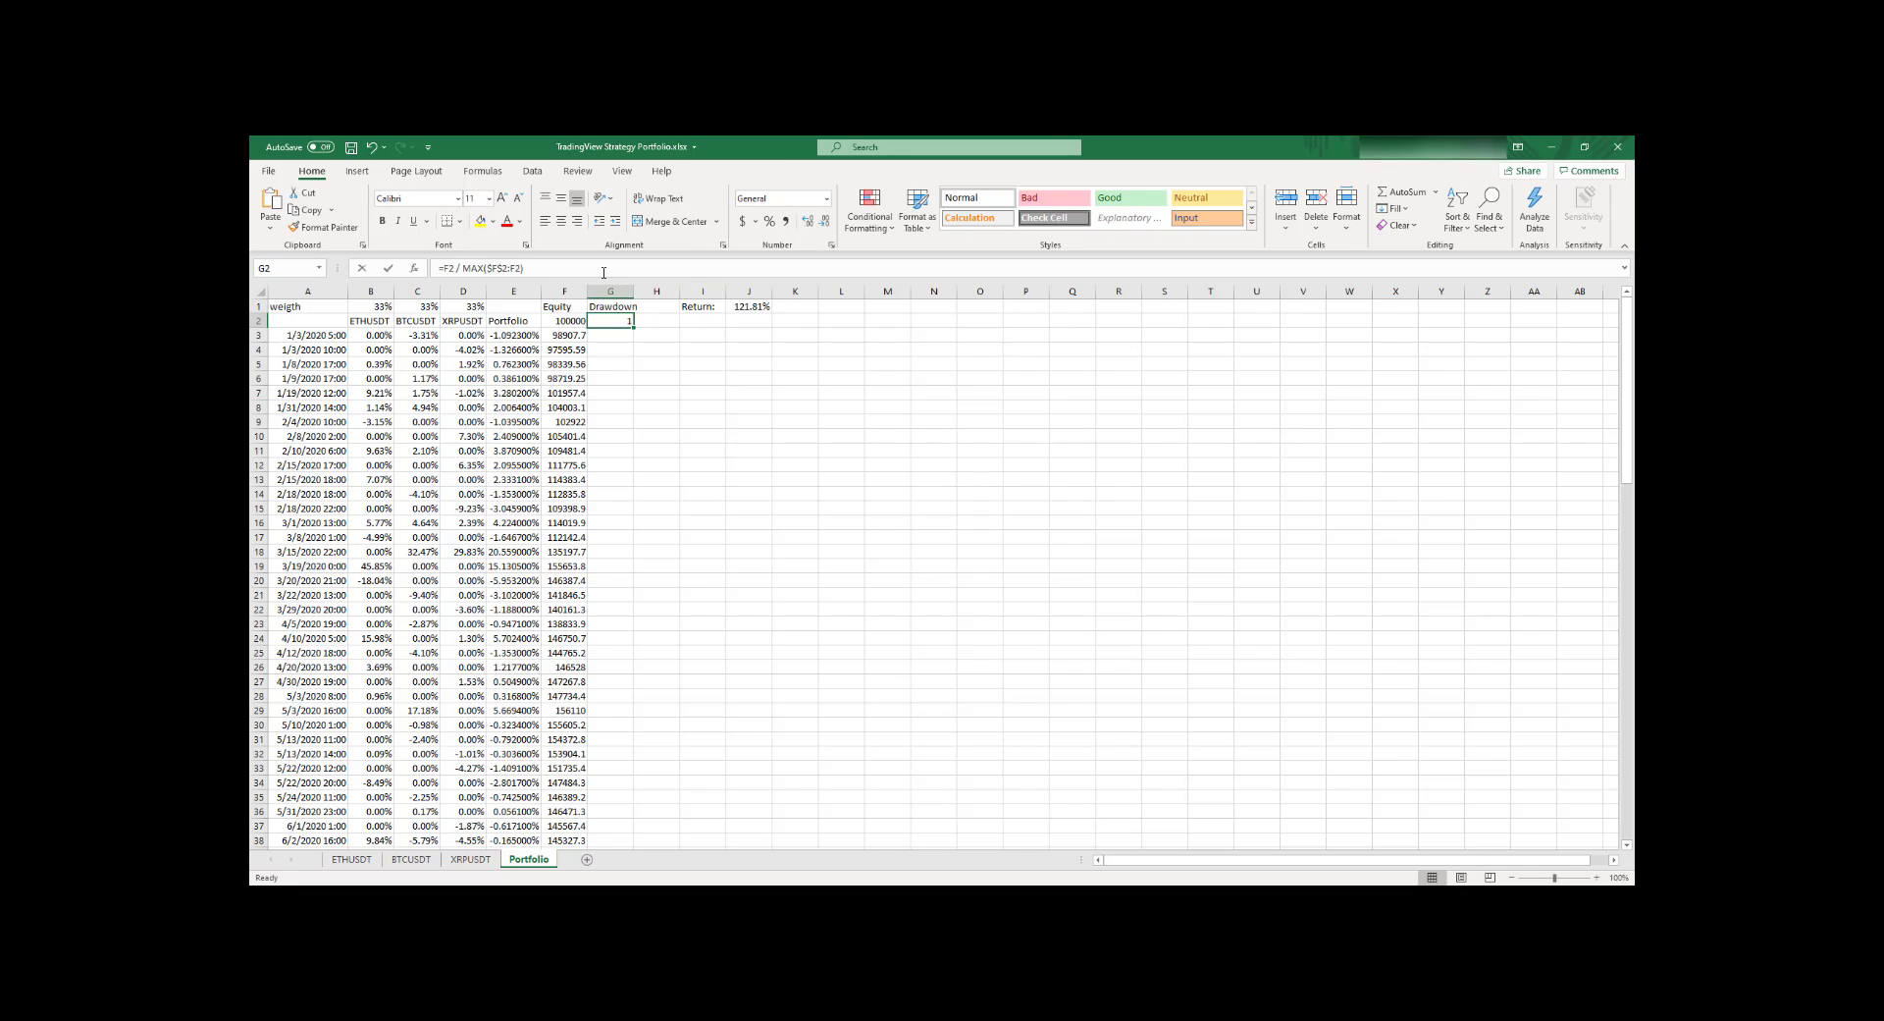
type("- 1")
key("Return")
Step: Fill the drawdown formula from G2 down the column to the last trade in row 93
left_click(629, 322)
left_click_drag(634, 328, 634, 832)
scroll(762, 465, "up", 17)
scroll(761, 465, "up", 2)
Step: Label I2 "MAX DD:" and calculate the maximum drawdown in J2 with =MIN(G2:G93)
left_click(708, 319)
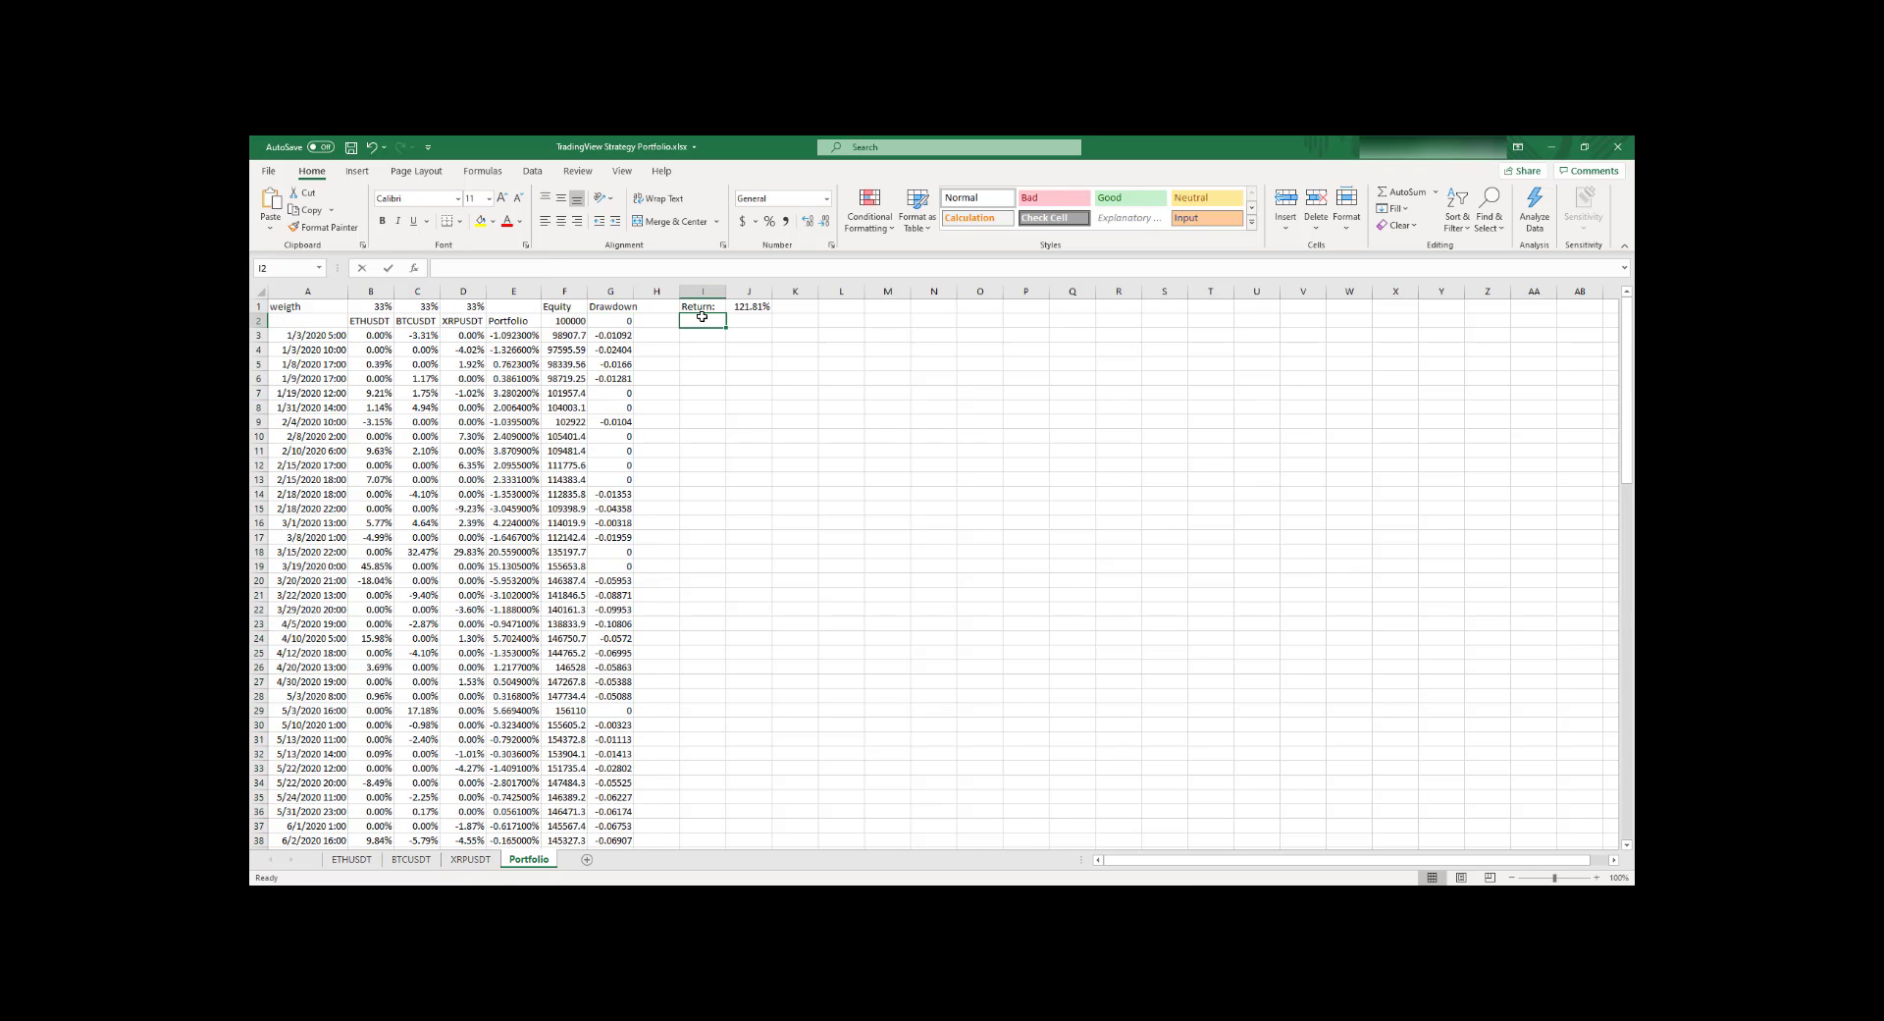
type("MAX DD:")
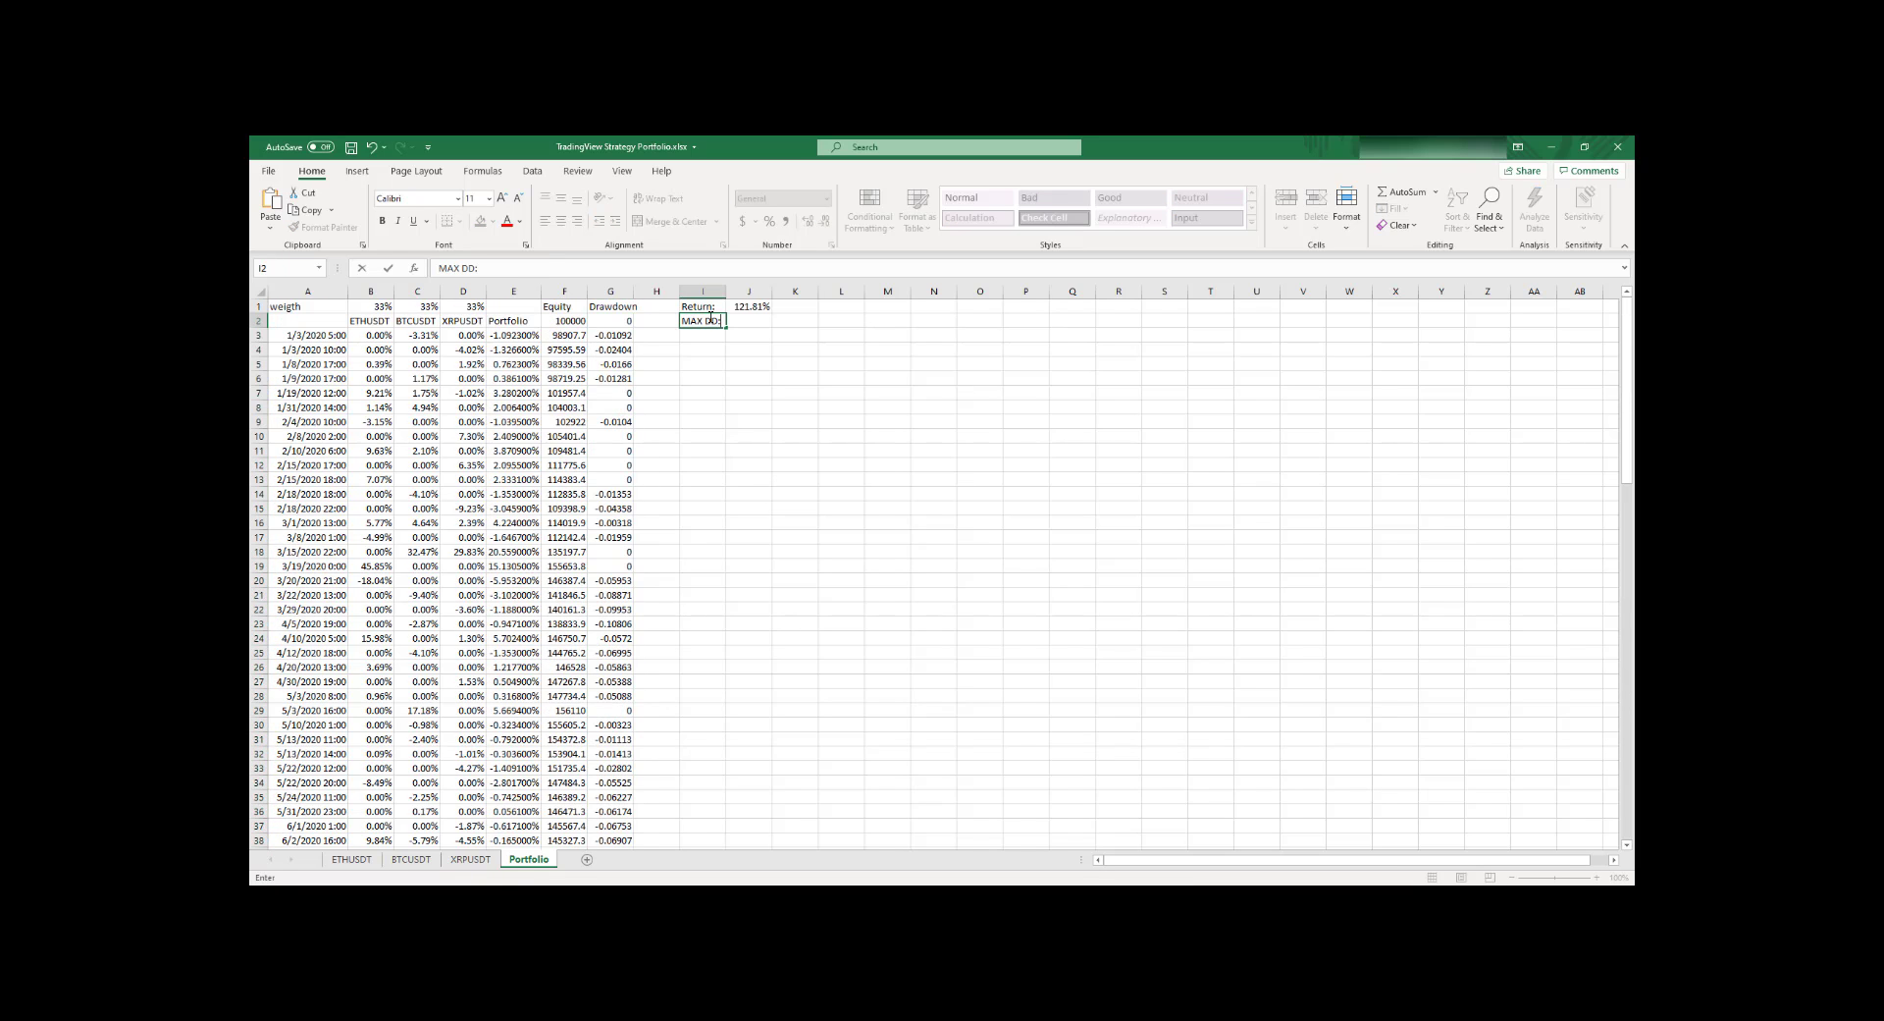
left_click(760, 319)
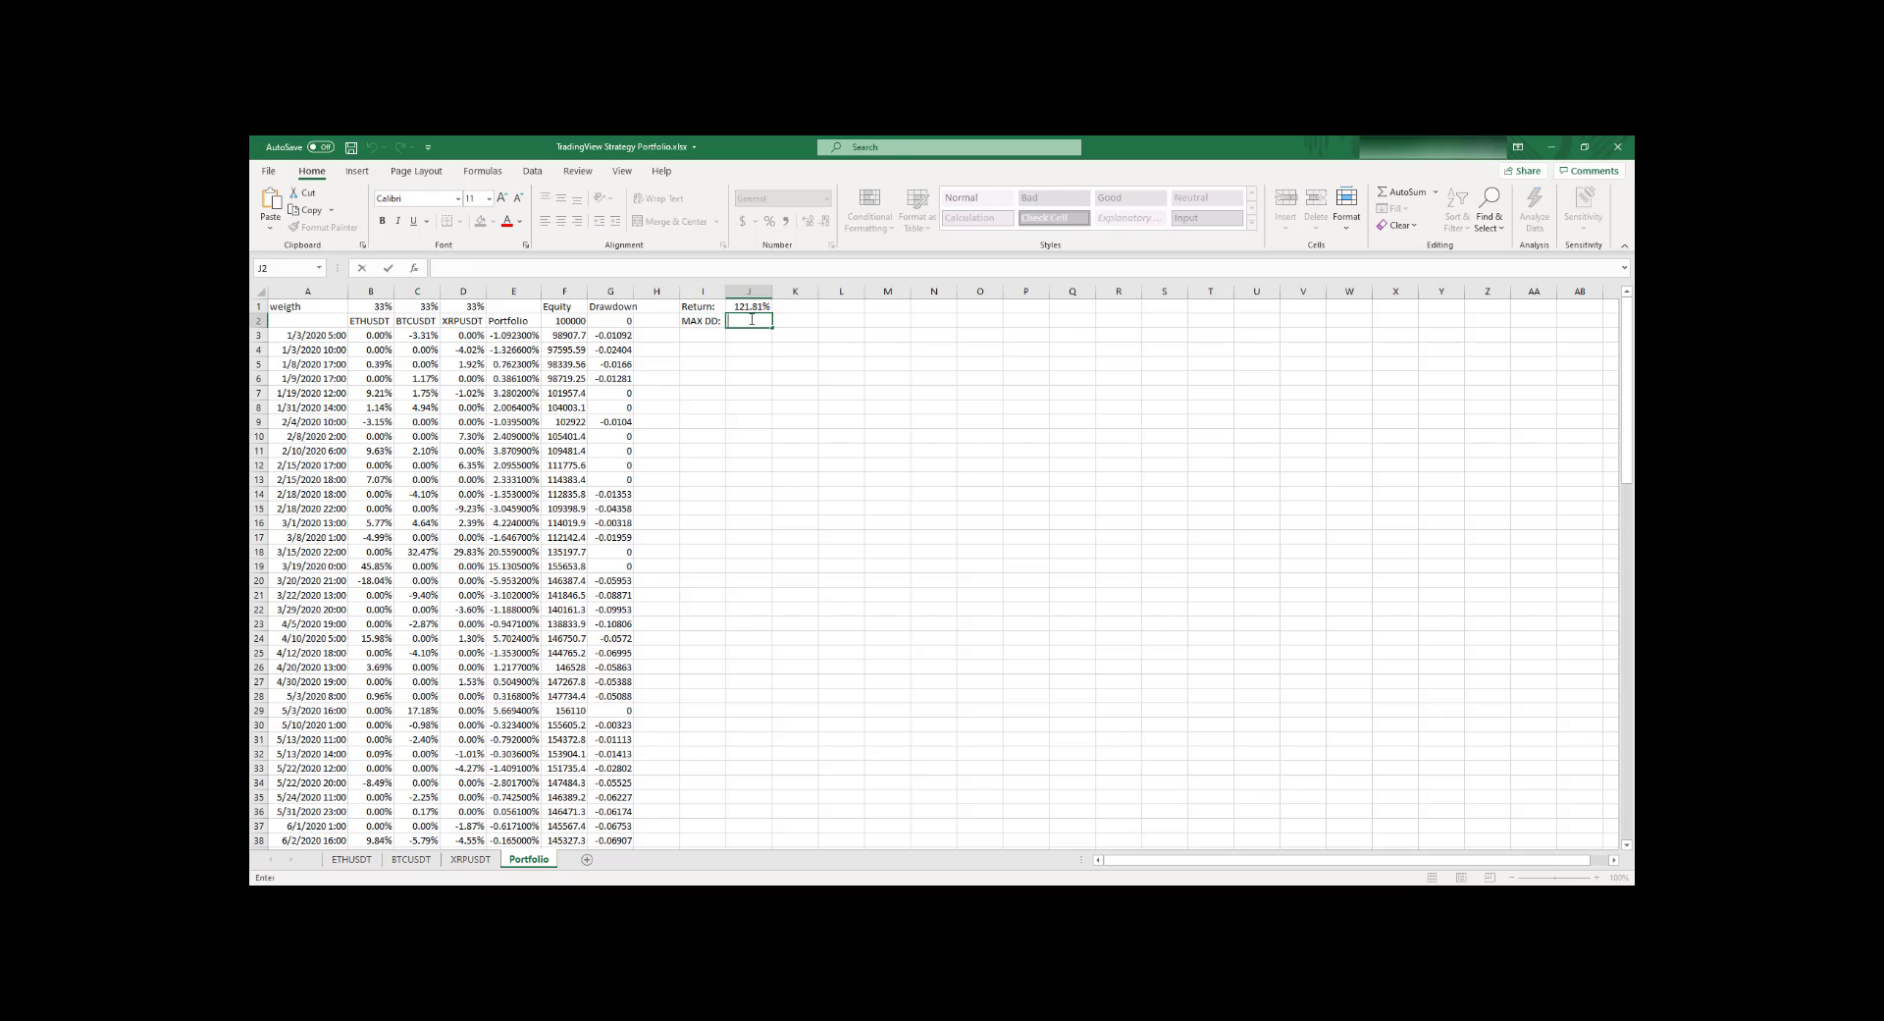
type("=MI")
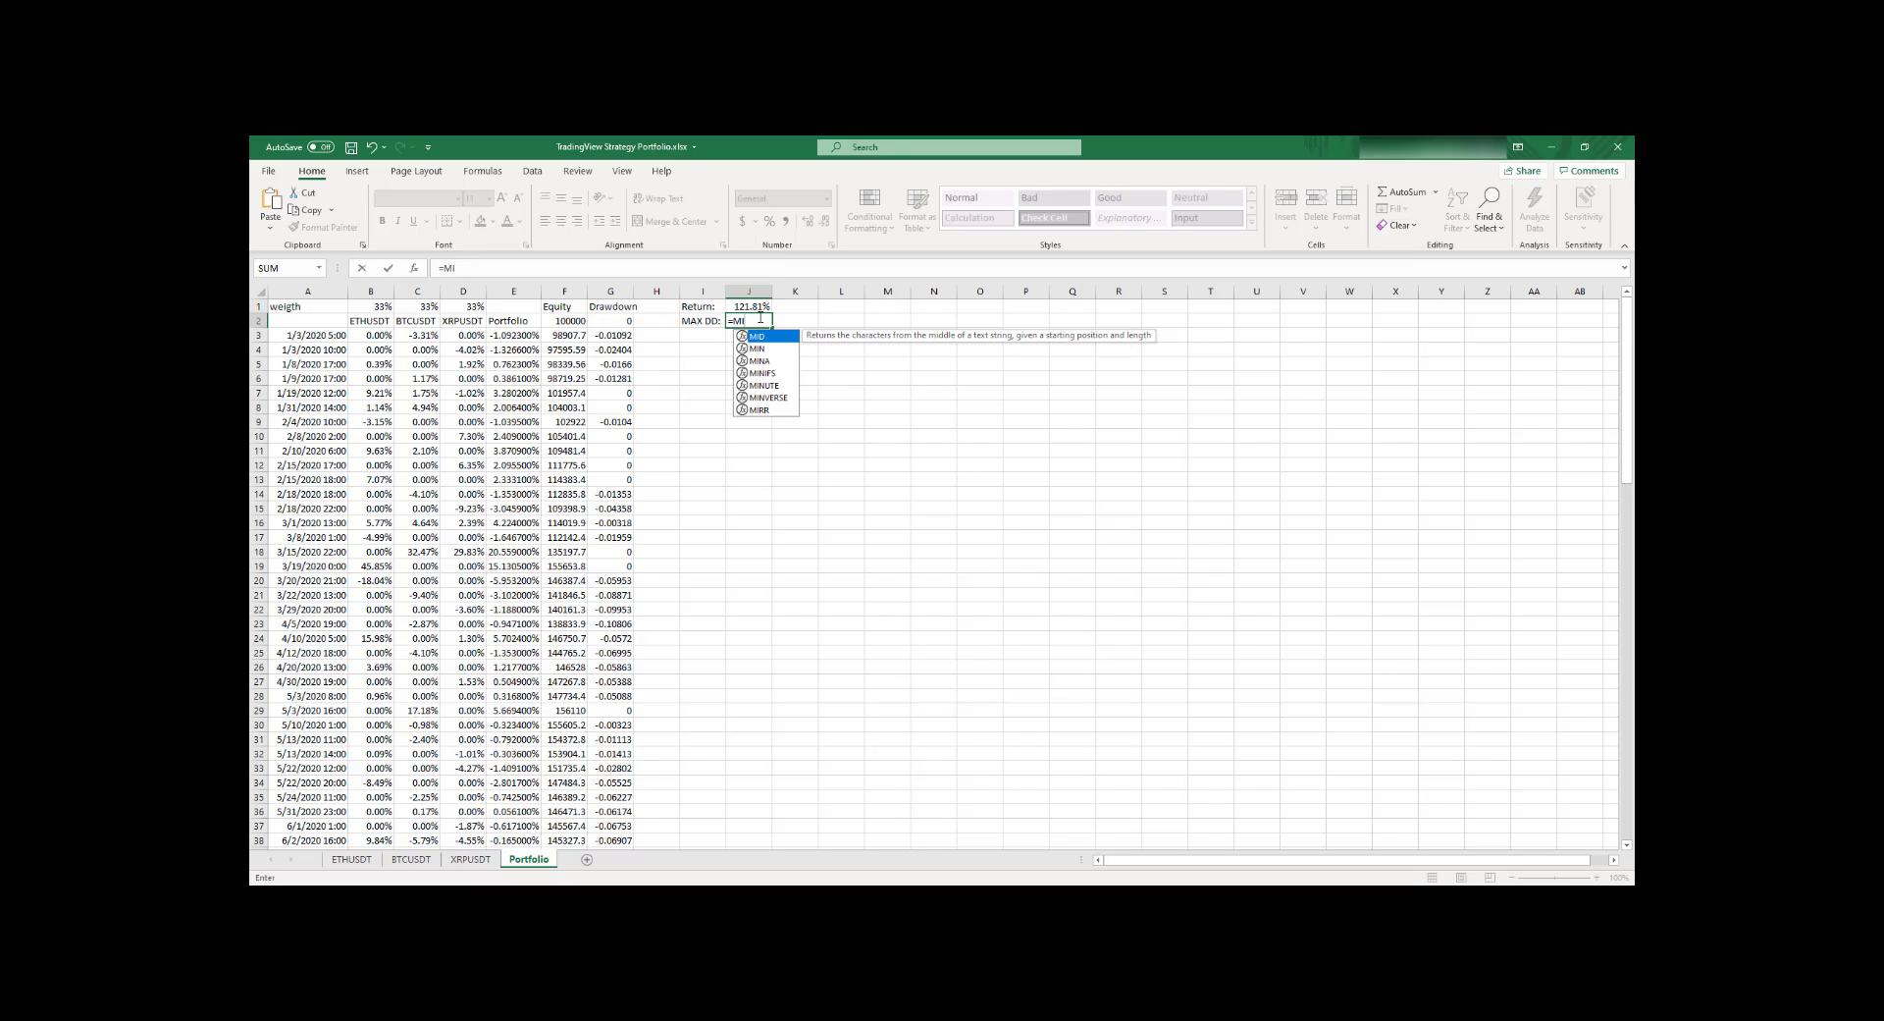
type("N()")
key("Return")
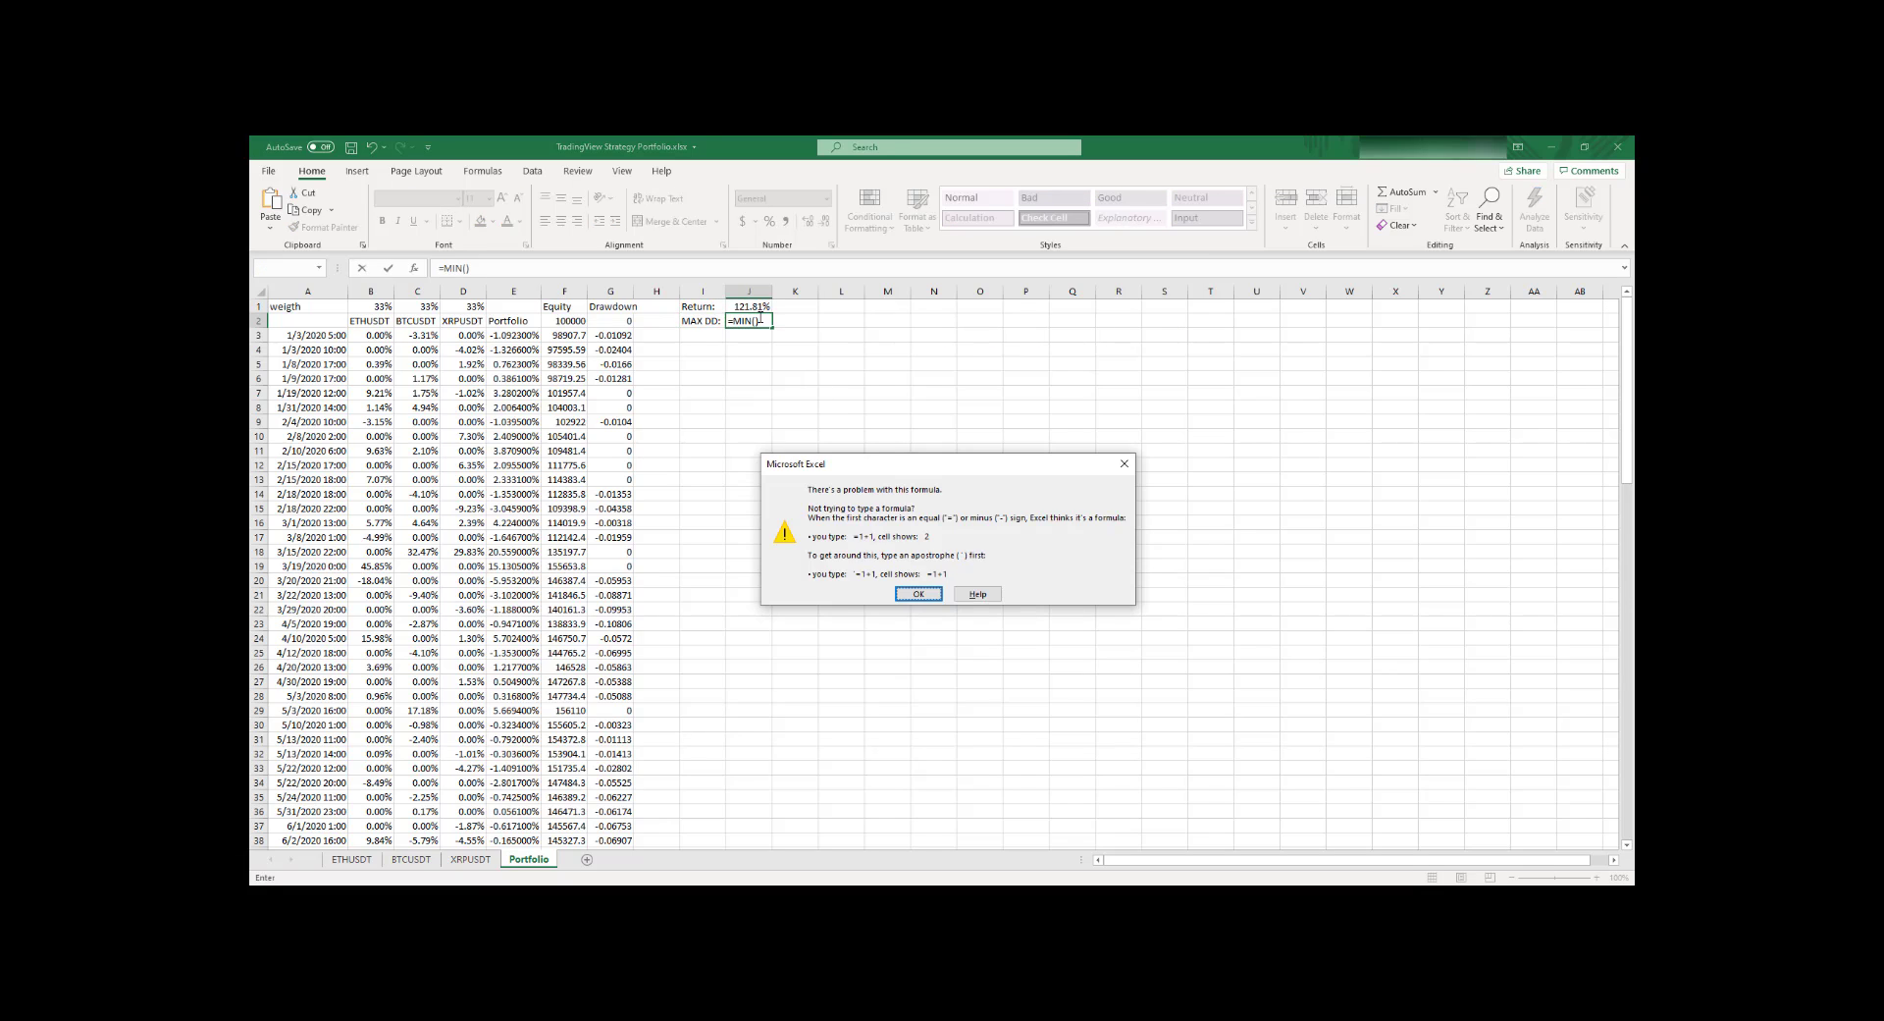
left_click(918, 593)
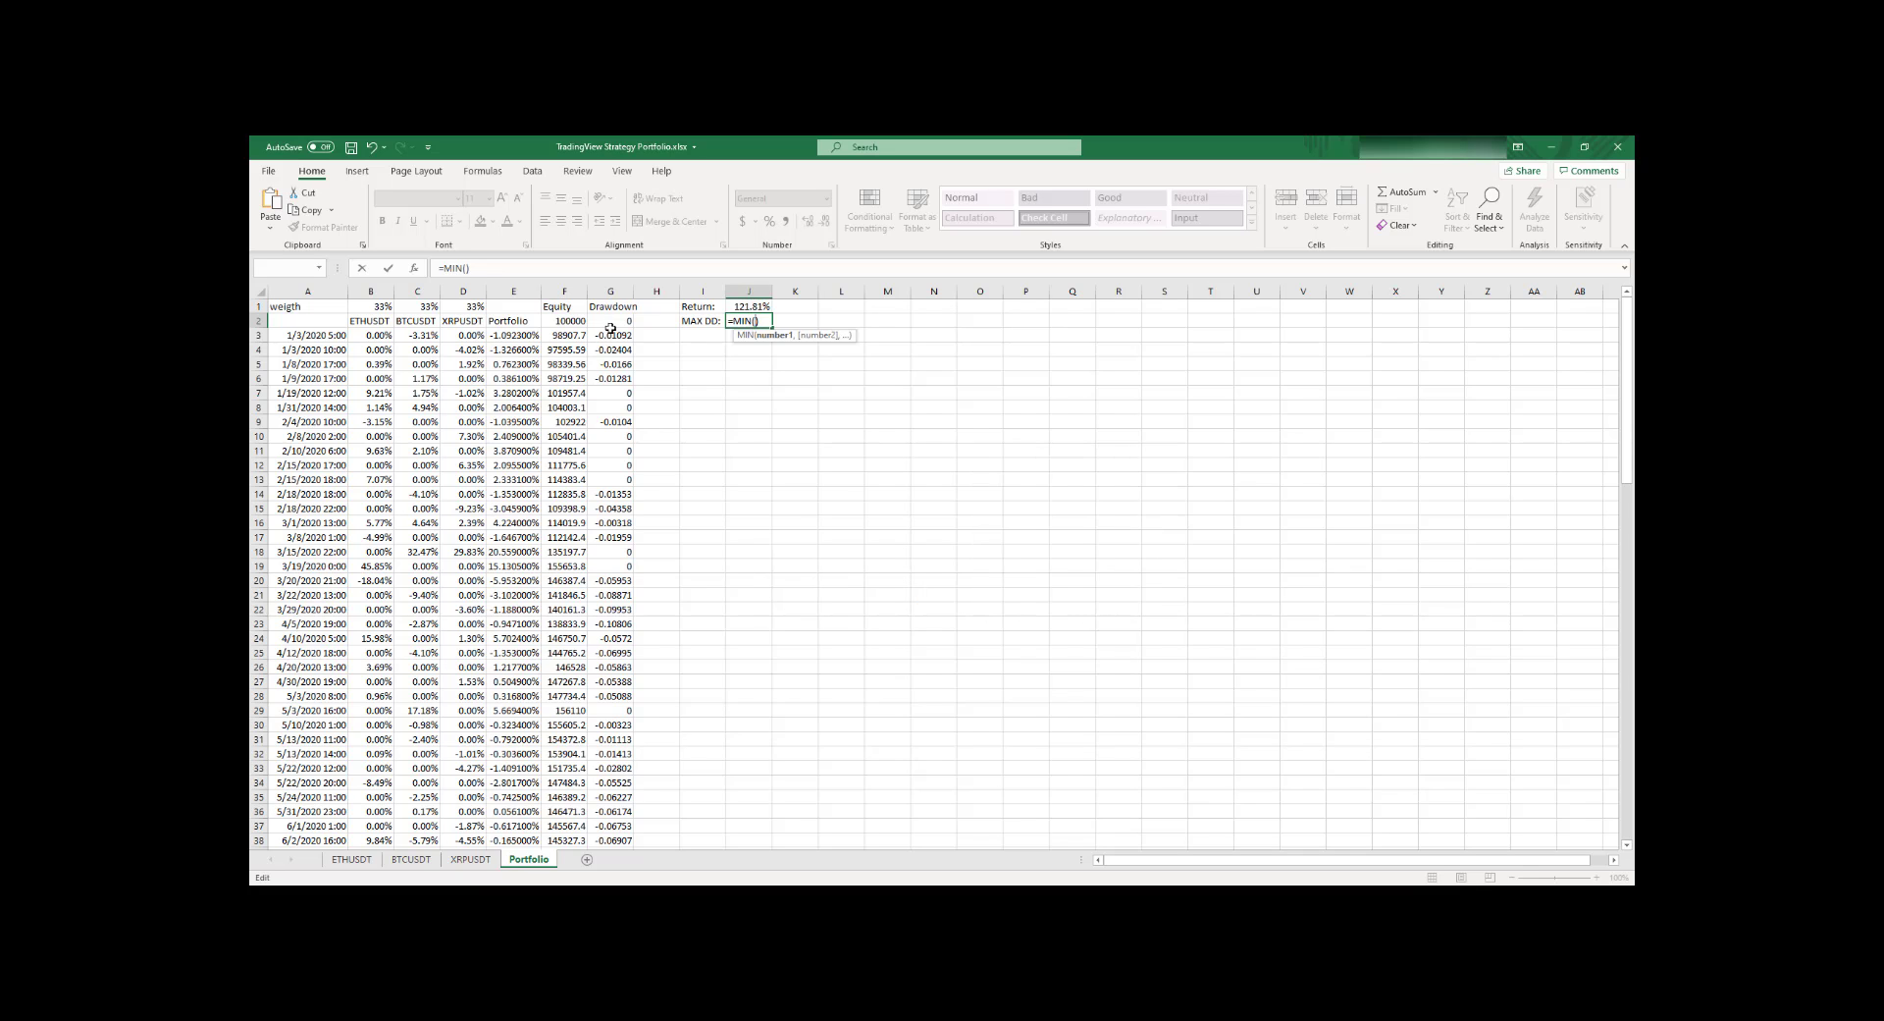
left_click_drag(611, 321, 608, 829)
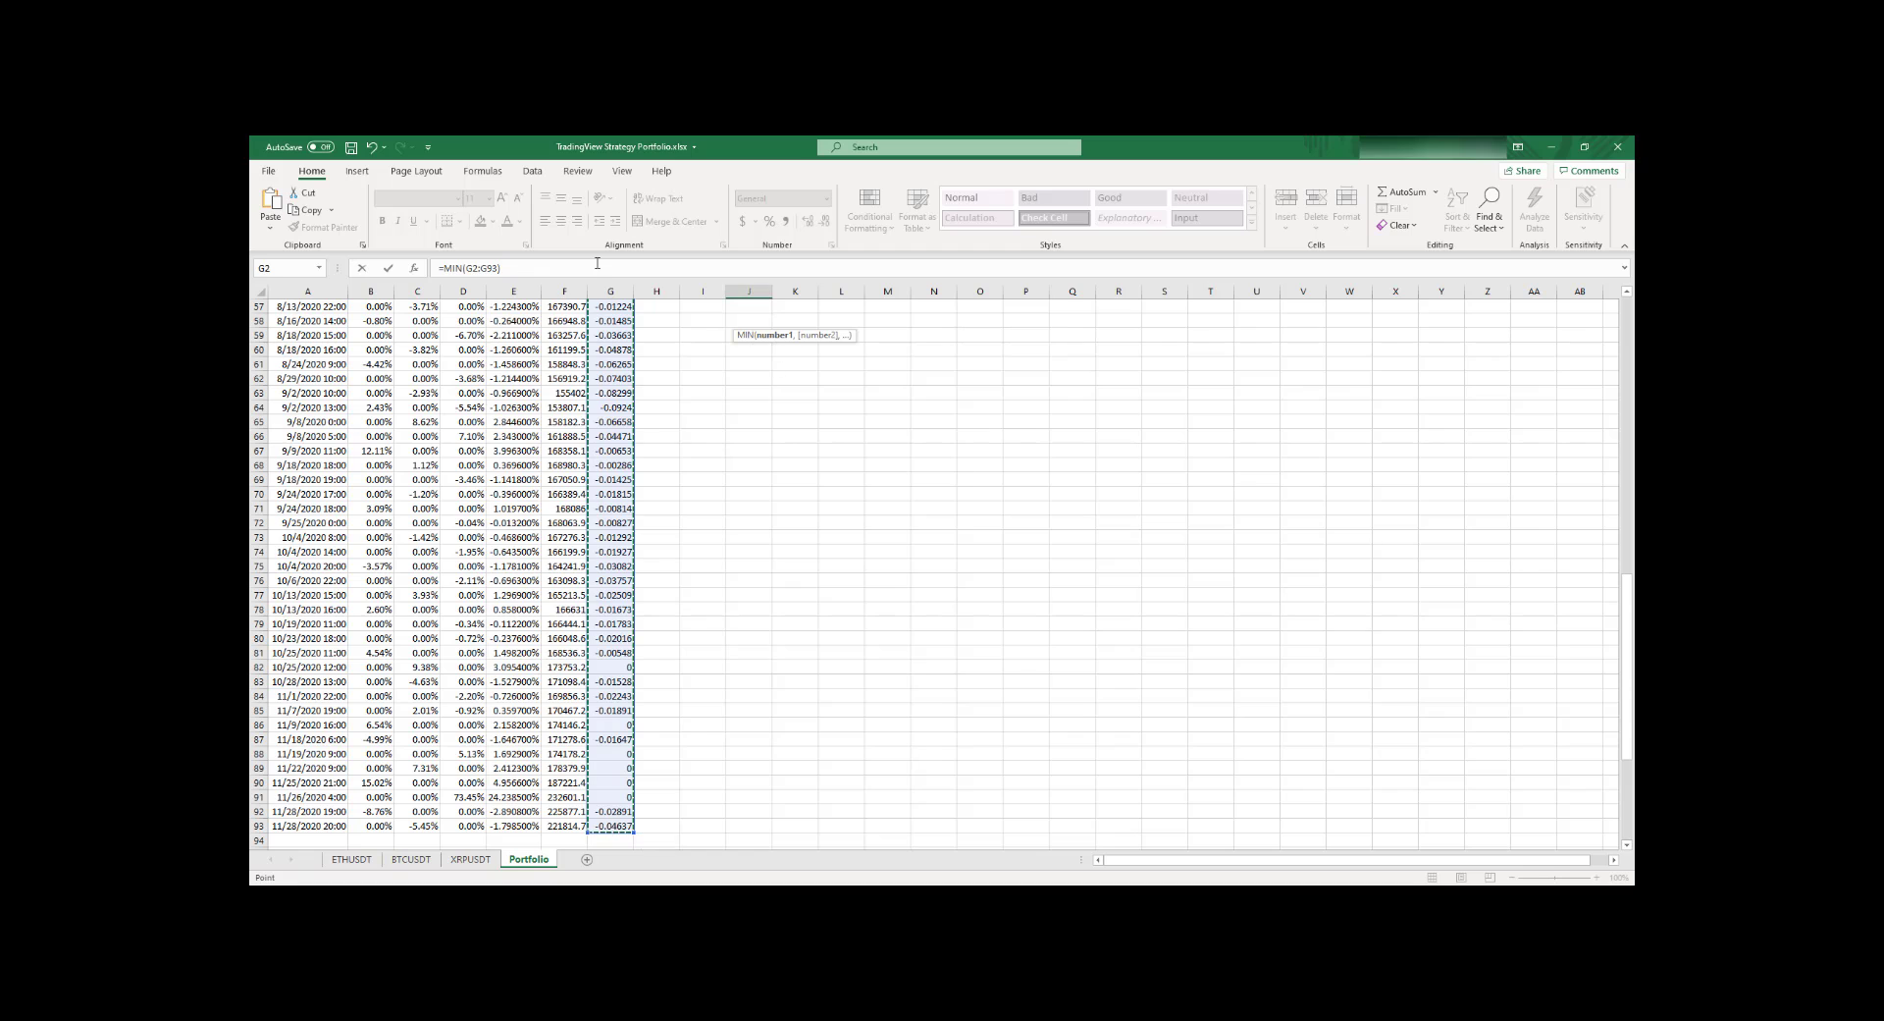
left_click(630, 262)
key("Return")
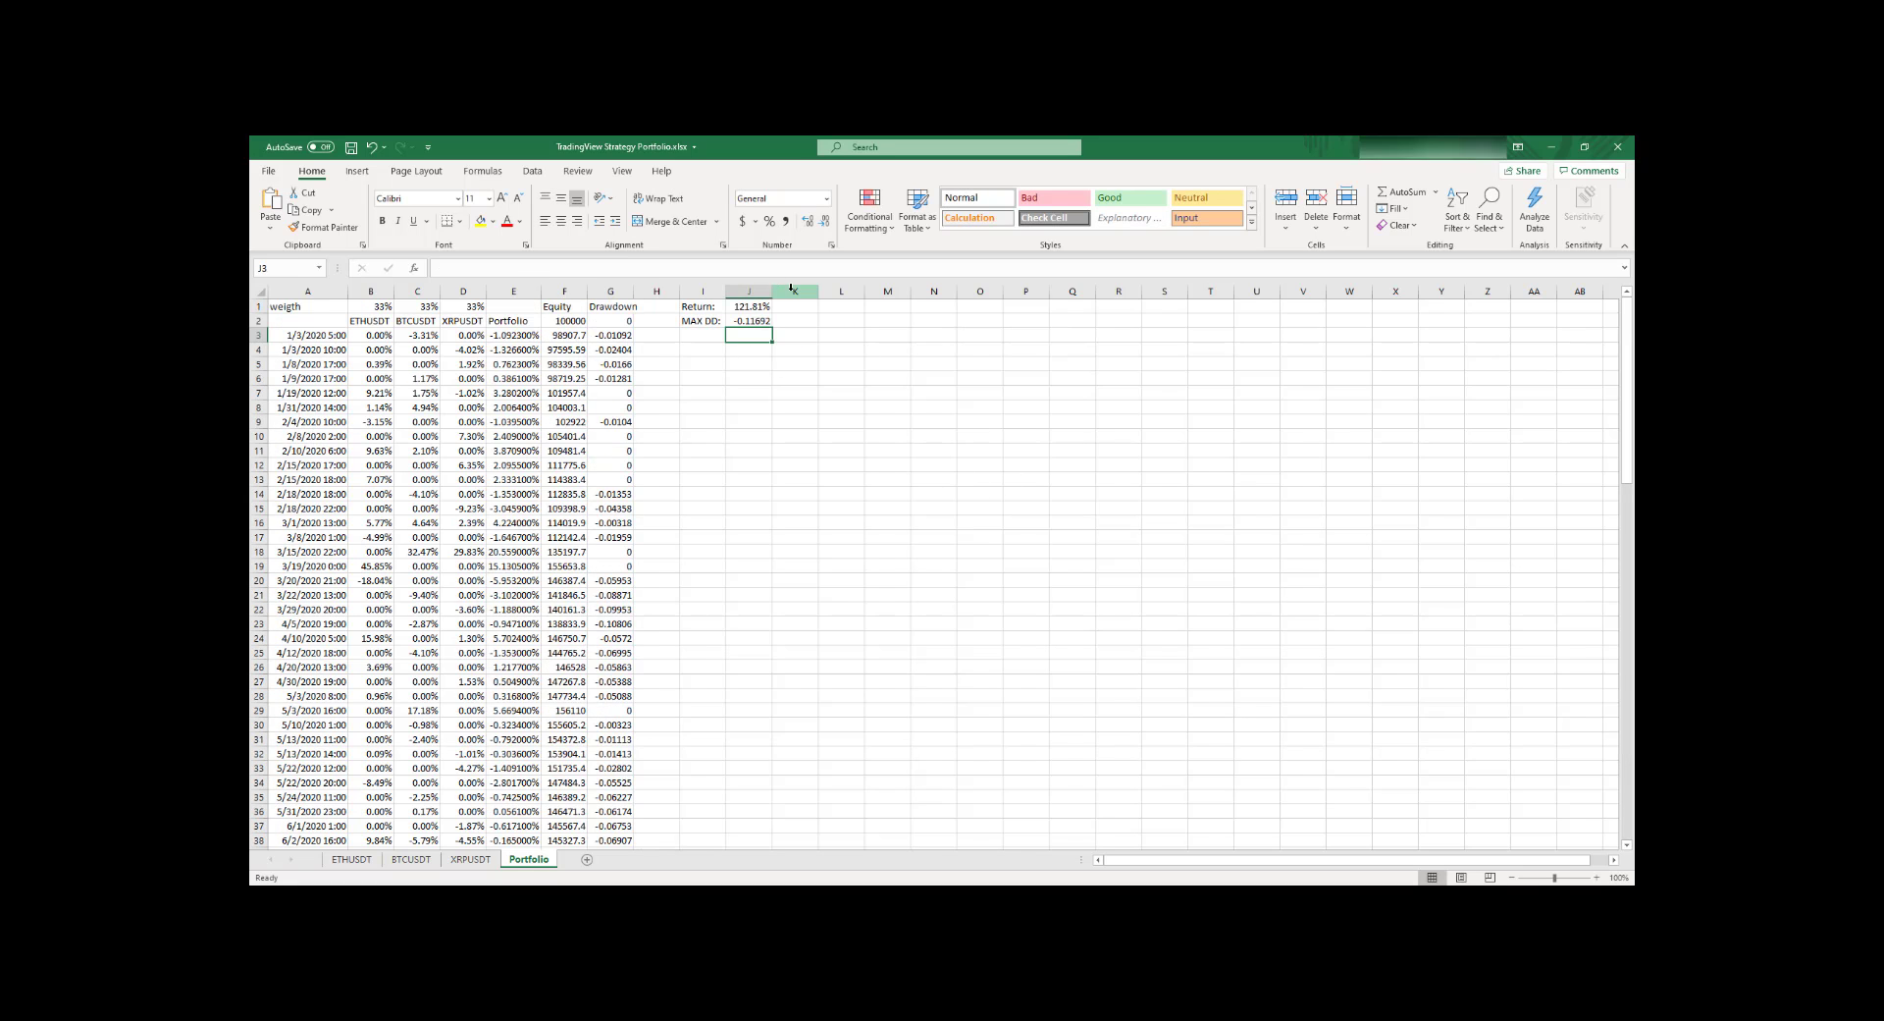
Step: Format the maximum drawdown in J2 as a percentage with two decimals
left_click(756, 322)
left_click(770, 224)
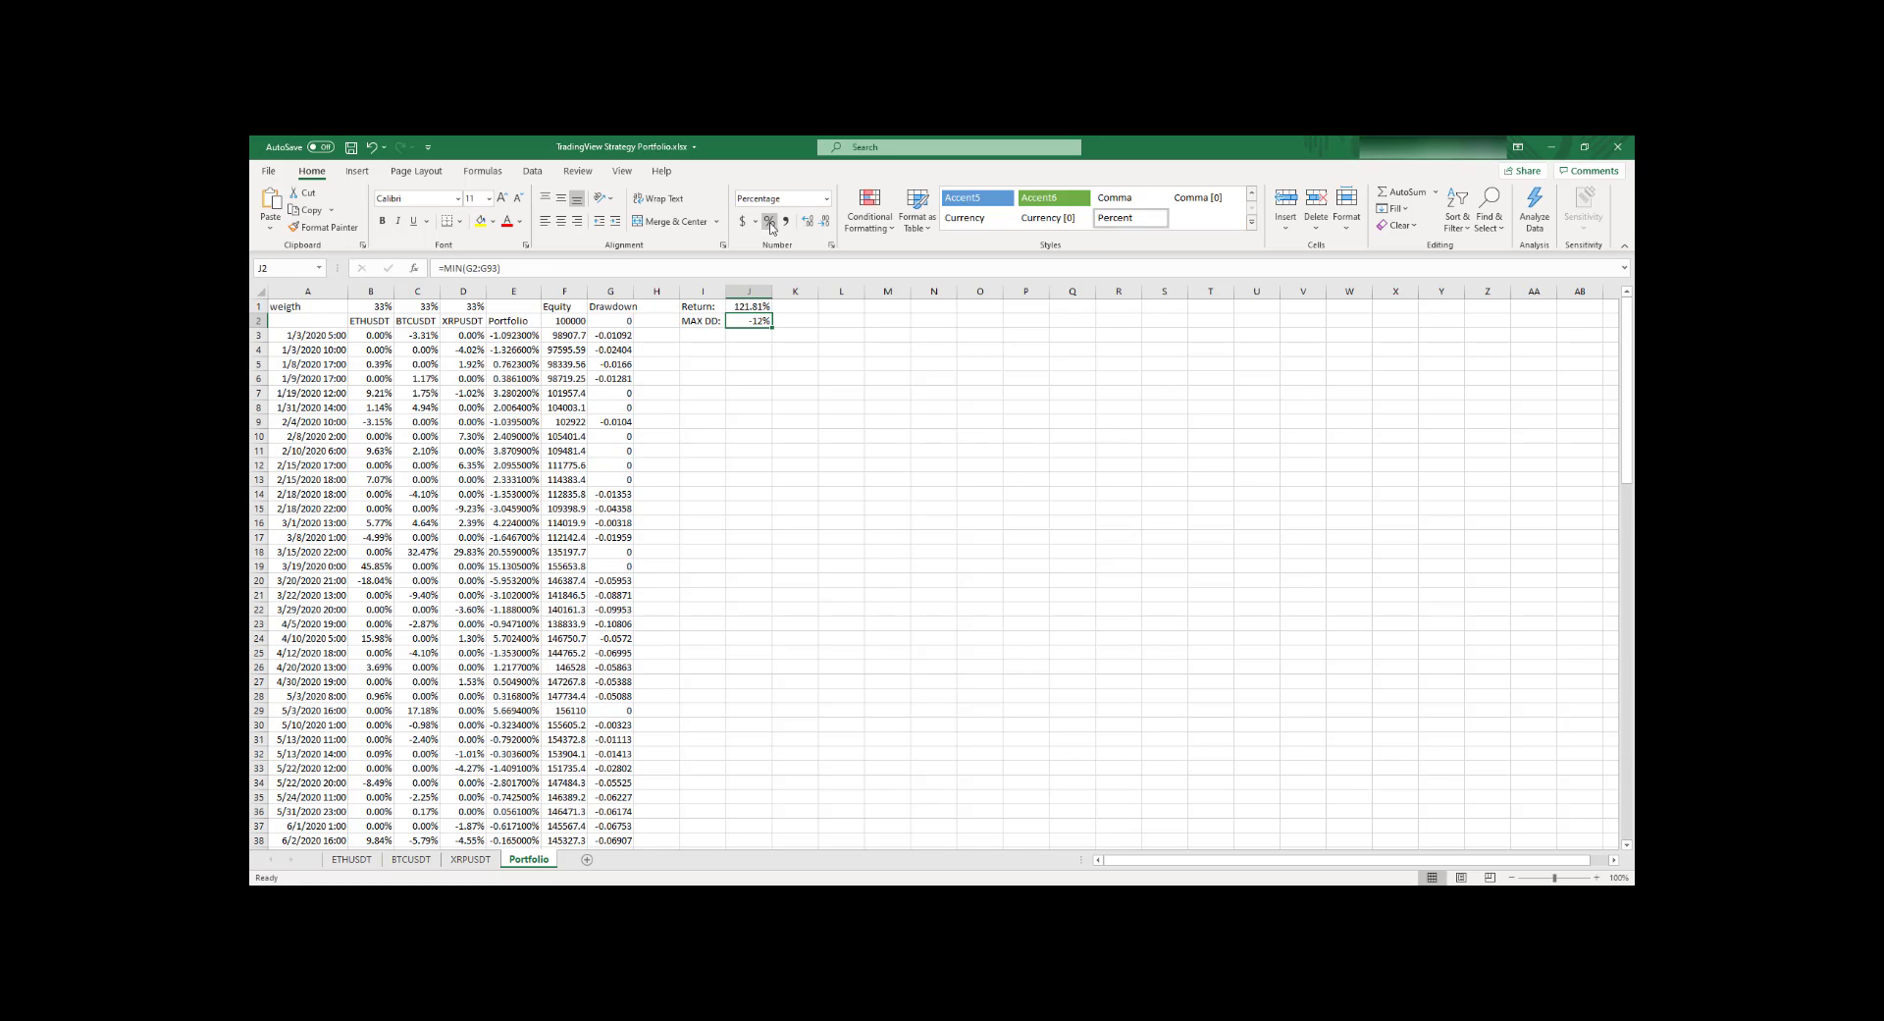
left_click(808, 221)
left_click(808, 221)
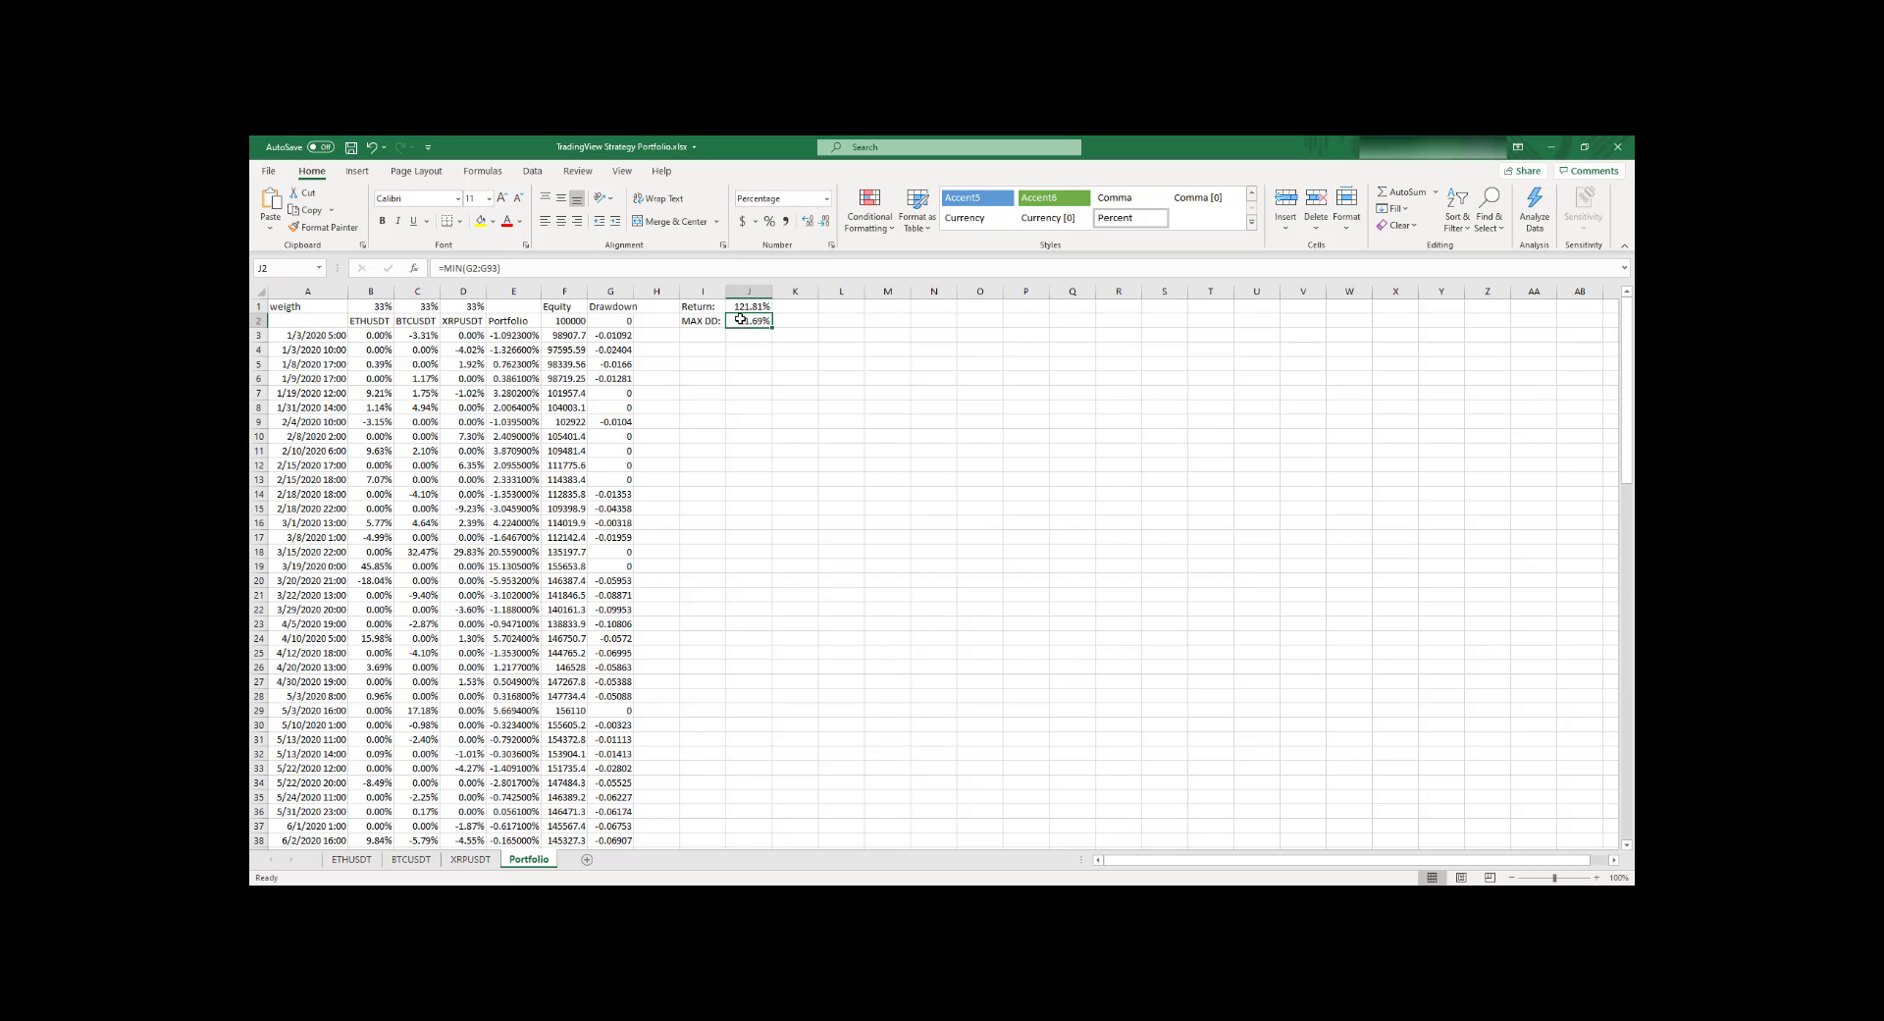